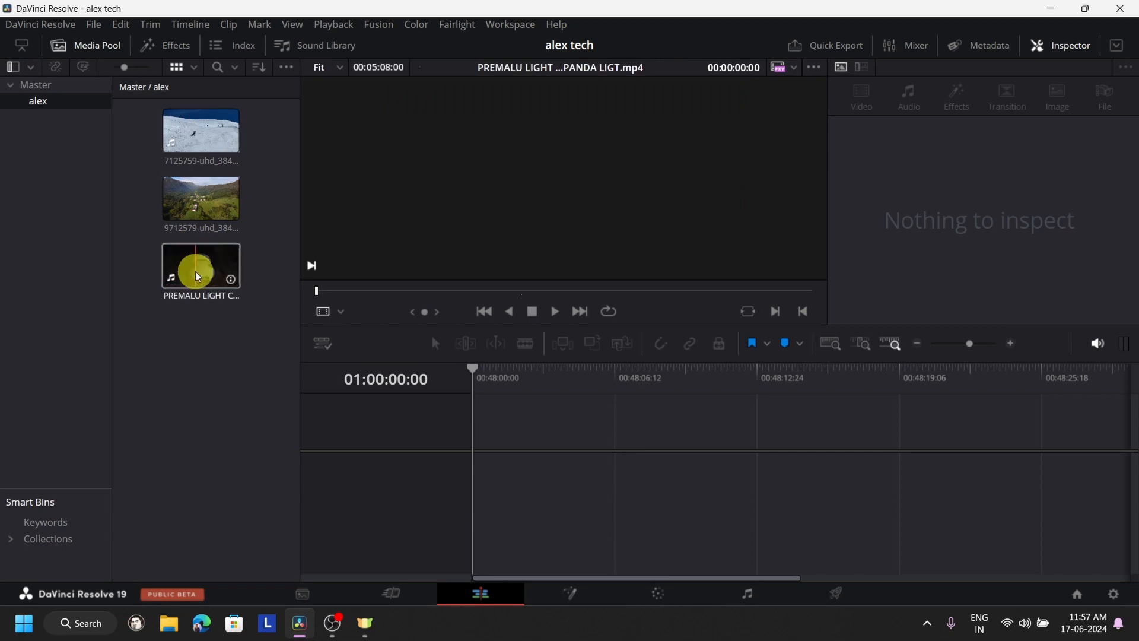
# - Place the PREMALU LIGHT clip at the start of a new timeline and mute its audio track A1
pyautogui.moveTo(198, 267); pyautogui.dragTo(498, 466)
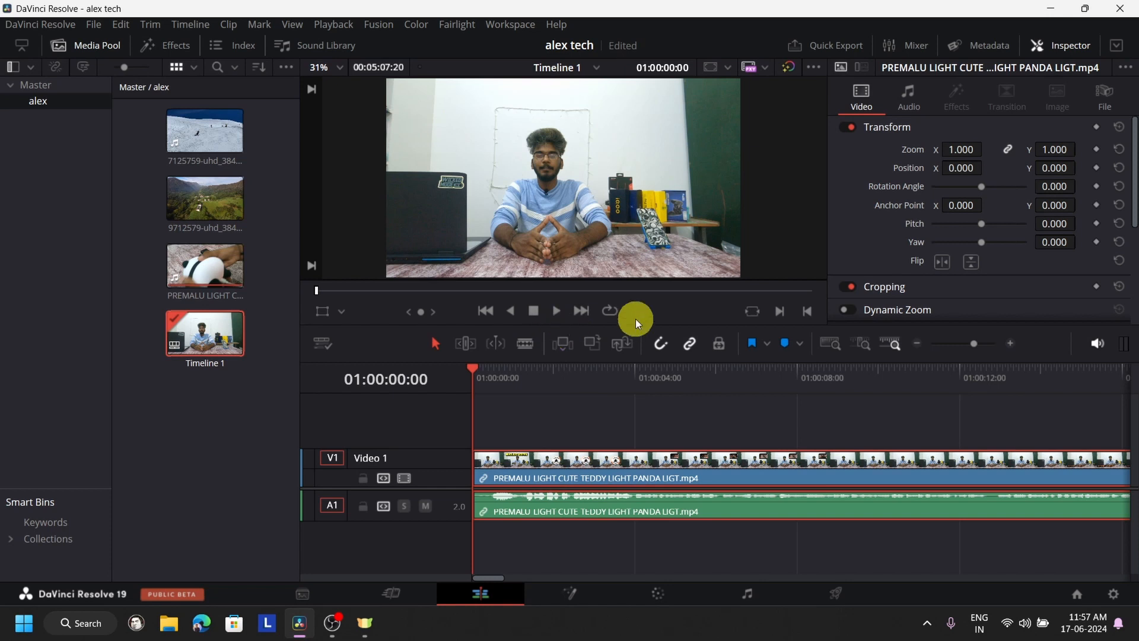
pyautogui.moveTo(633, 323); pyautogui.dragTo(627, 306)
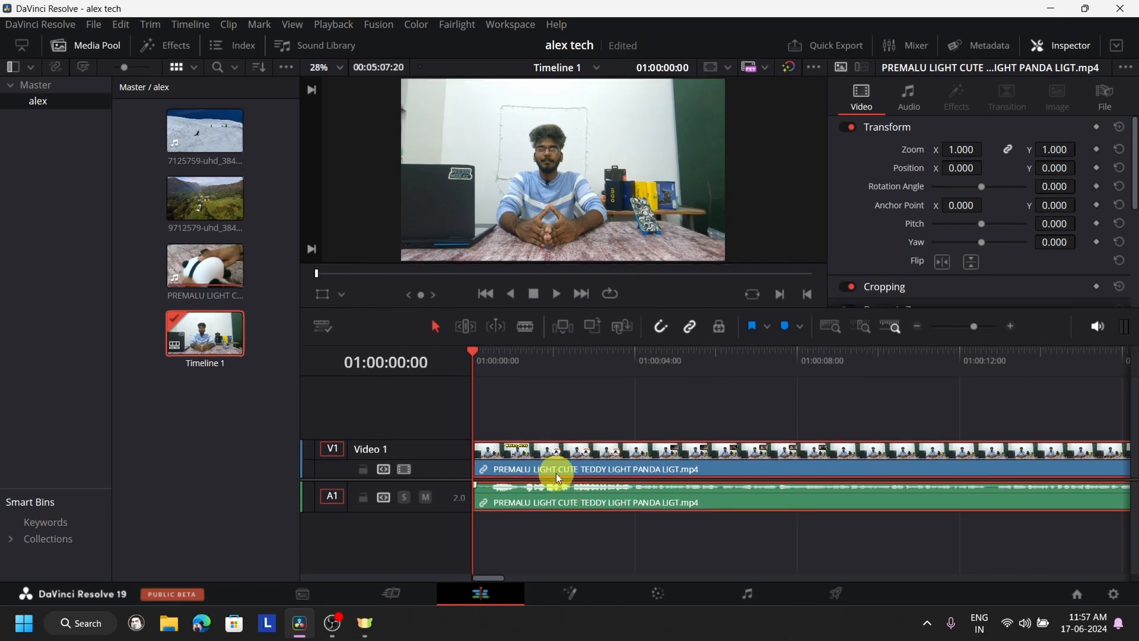
pyautogui.click(427, 497)
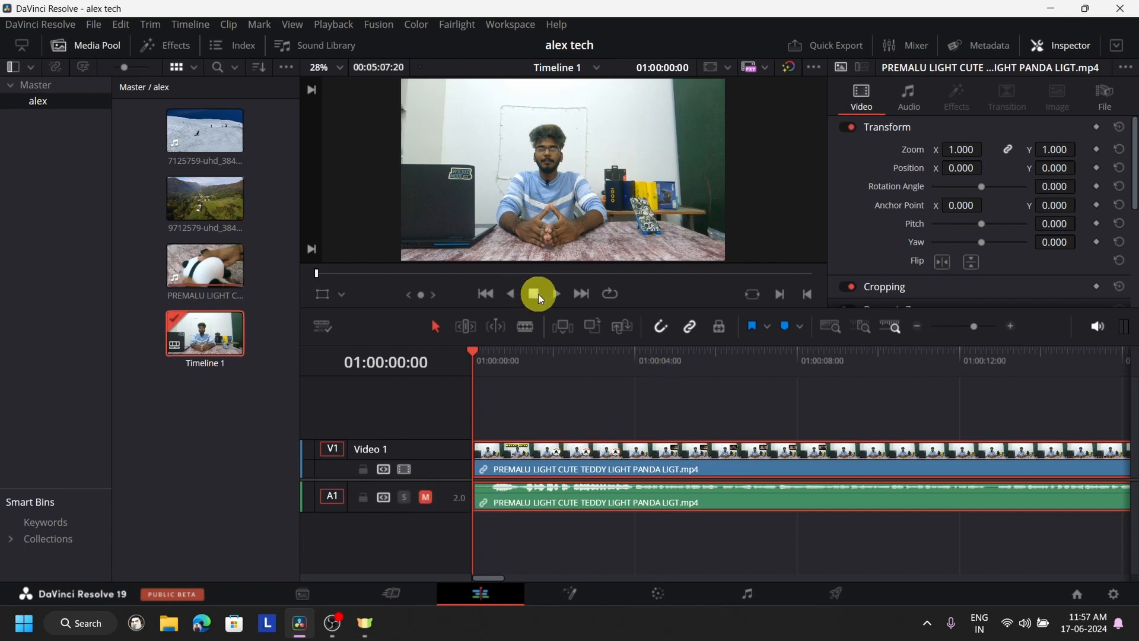
# - Trim the clip to end at 01:00:05:20 by splitting it there and deleting the remaining part
pyautogui.click(557, 295)
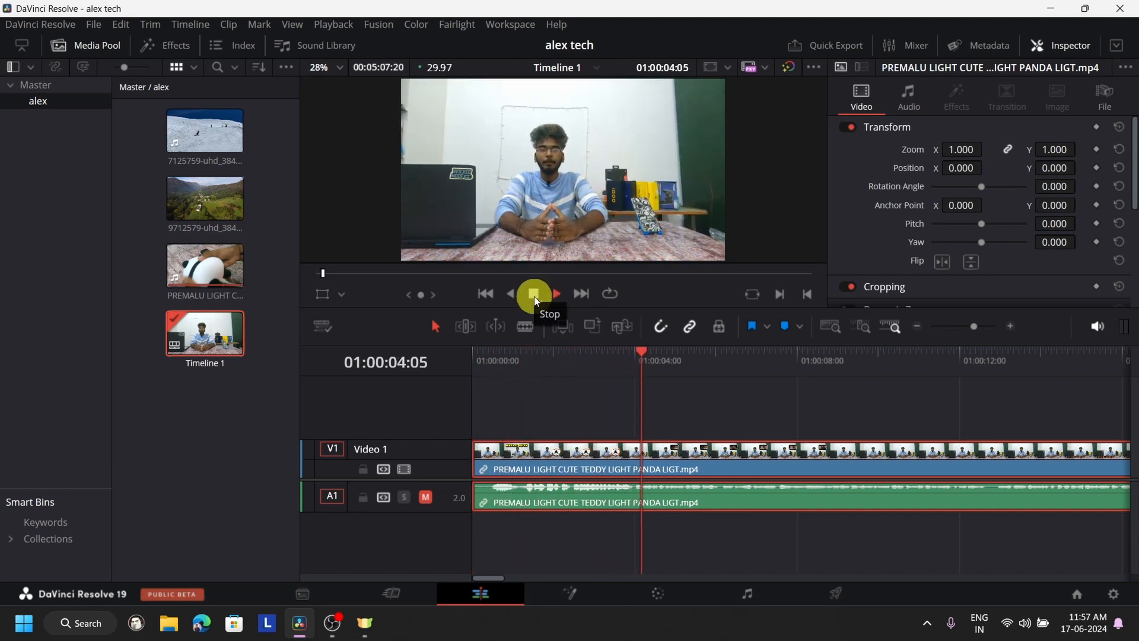
pyautogui.click(534, 296)
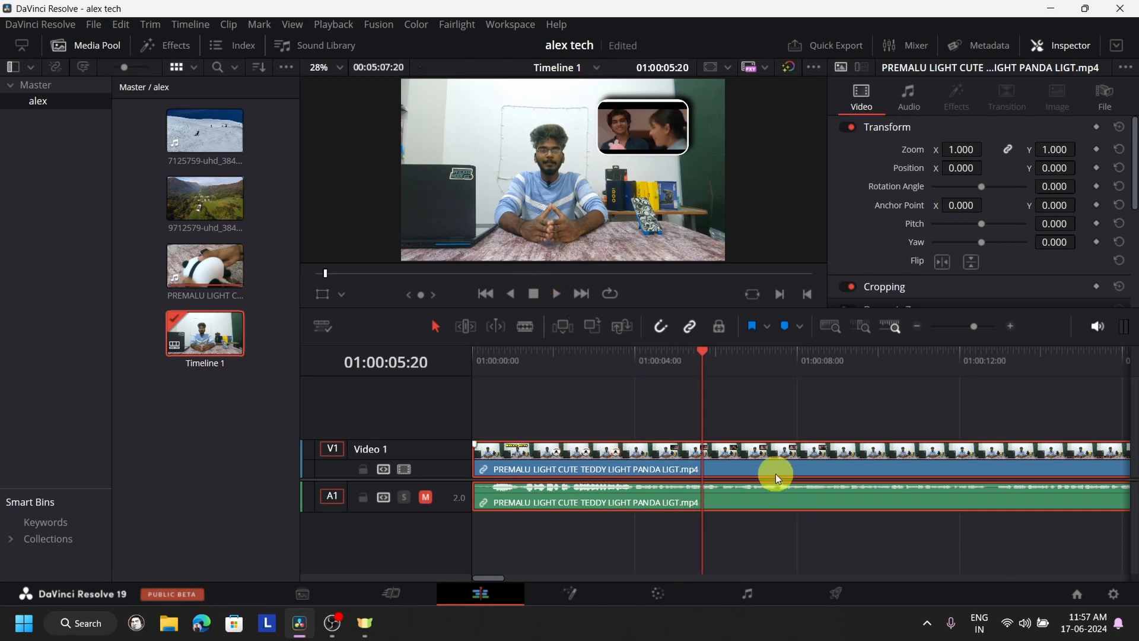
pyautogui.hotkey('ctrl', 'b')
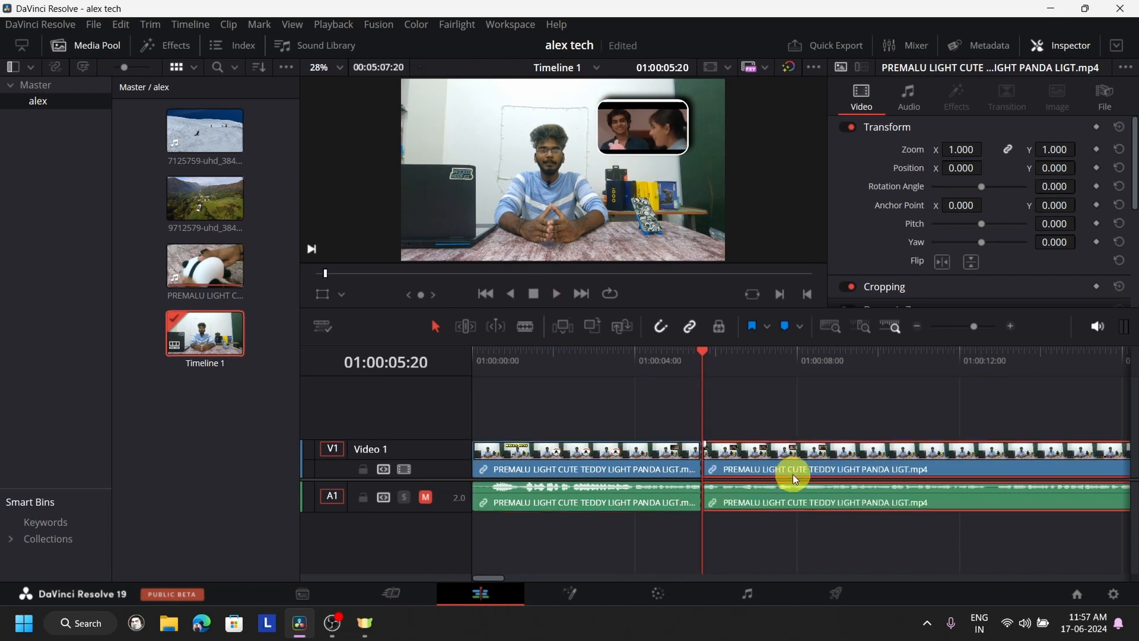
pyautogui.press('Delete')
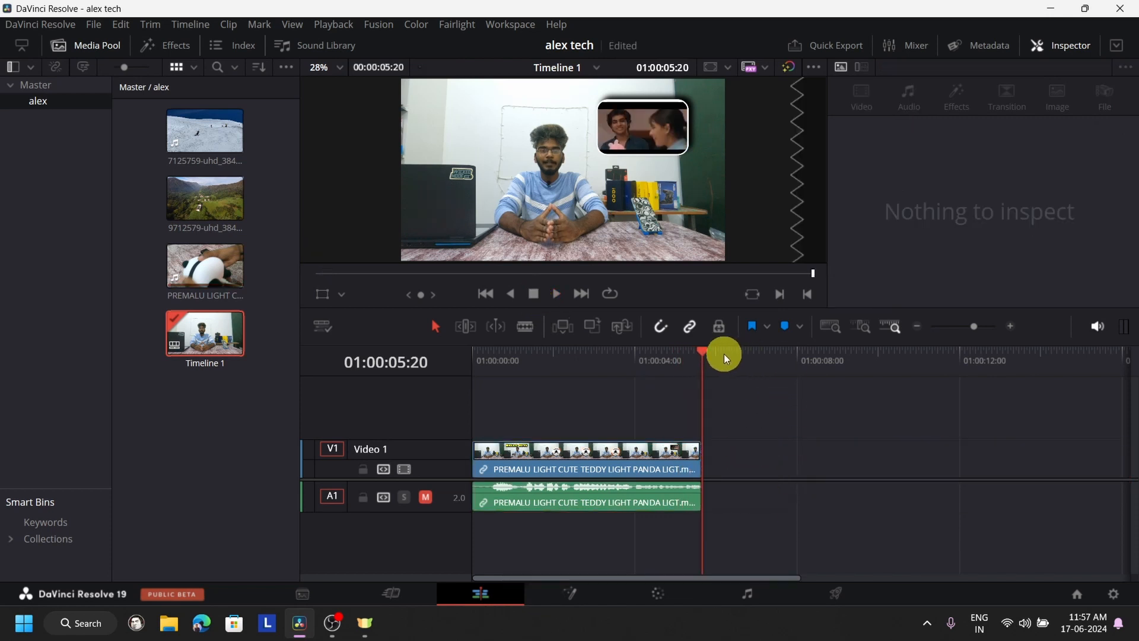
# - Play back the trimmed clip from the beginning and return the playhead to the start
pyautogui.moveTo(704, 357); pyautogui.dragTo(307, 389)
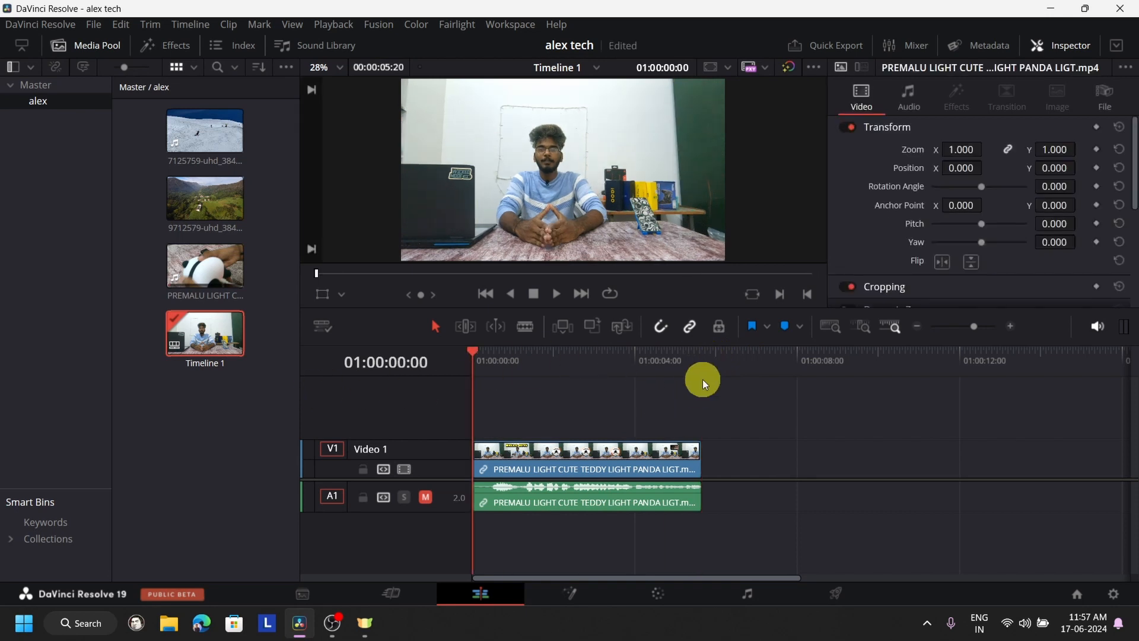
pyautogui.click(557, 297)
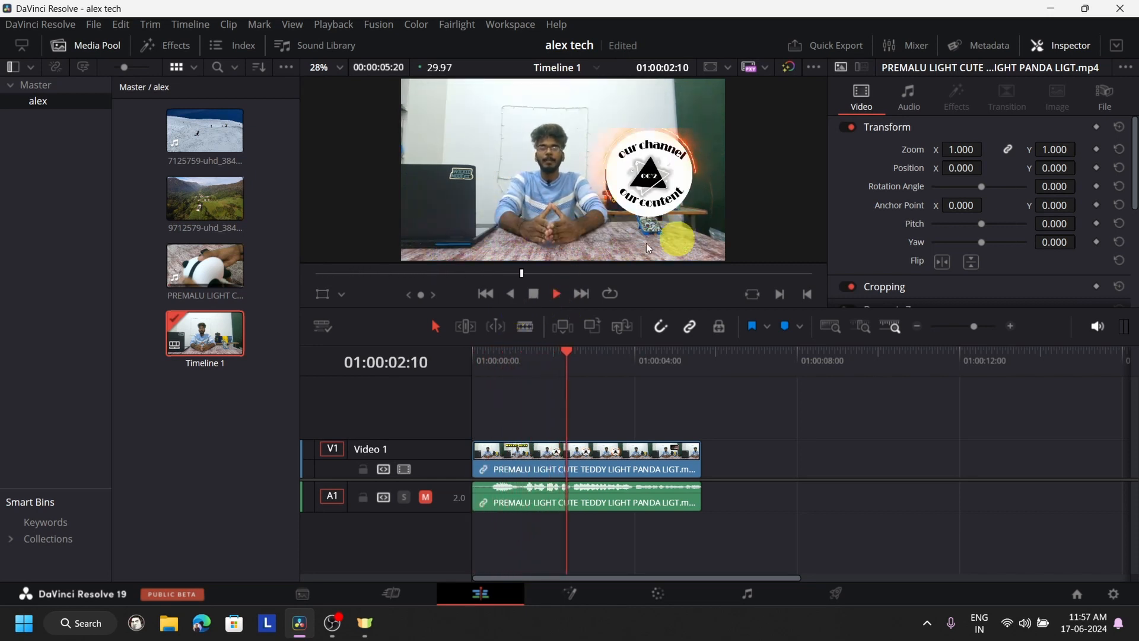
pyautogui.click(532, 293)
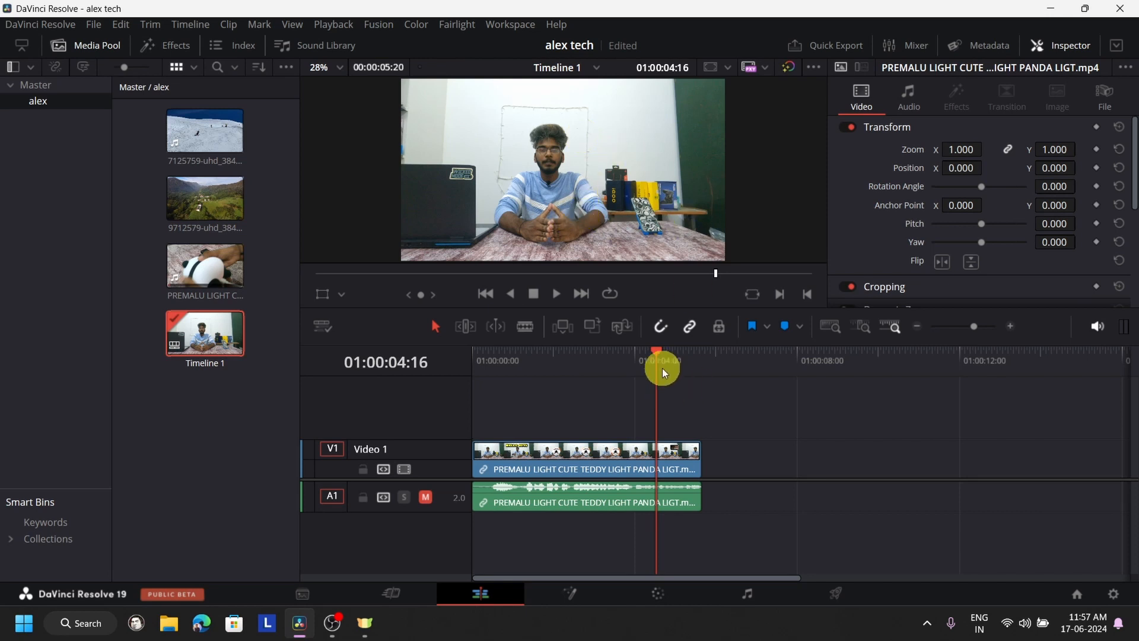
pyautogui.moveTo(649, 355); pyautogui.dragTo(479, 353)
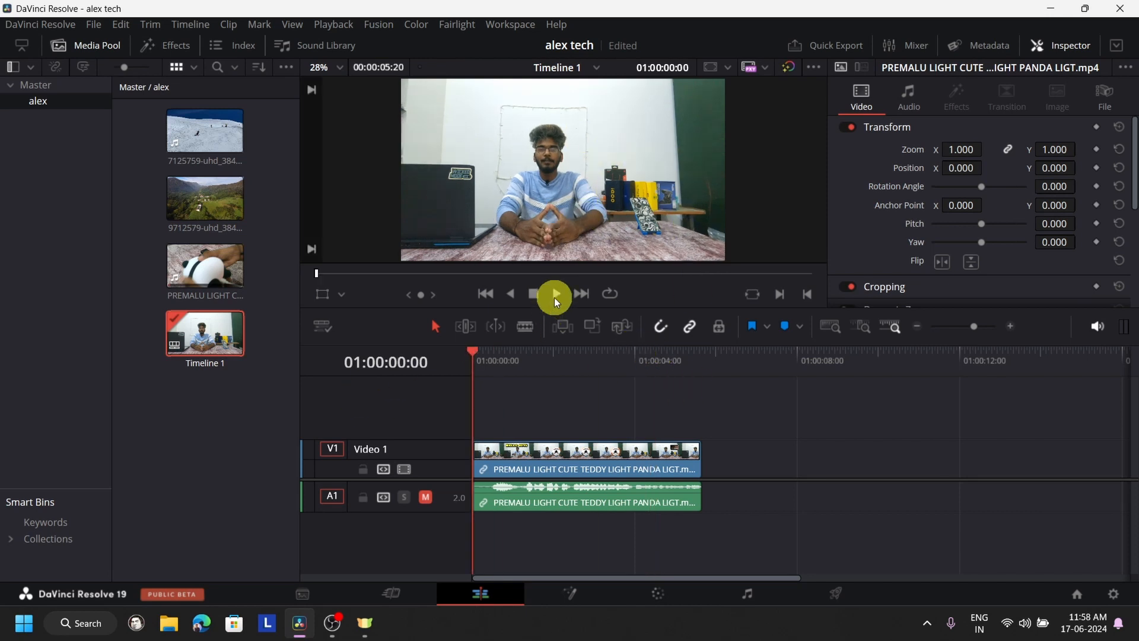
# - Animate the clip's Zoom with keyframes: 1.000 at the start, 1.910 at 01:00:01:12 and 0.840 at 01:00:02:18
pyautogui.click(1098, 148)
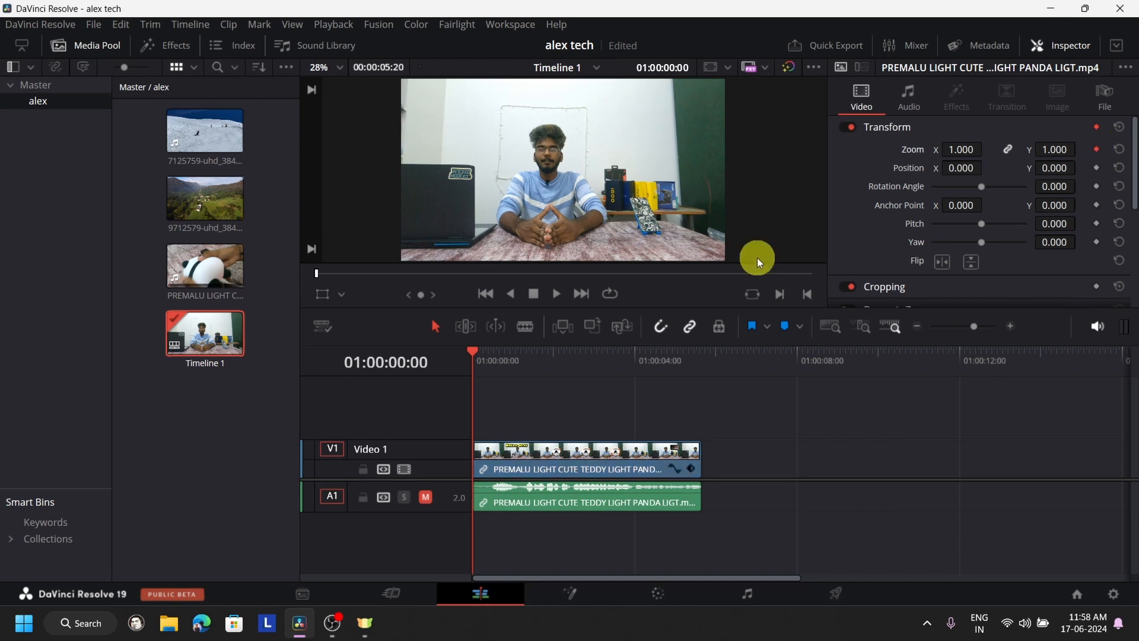
pyautogui.click(555, 295)
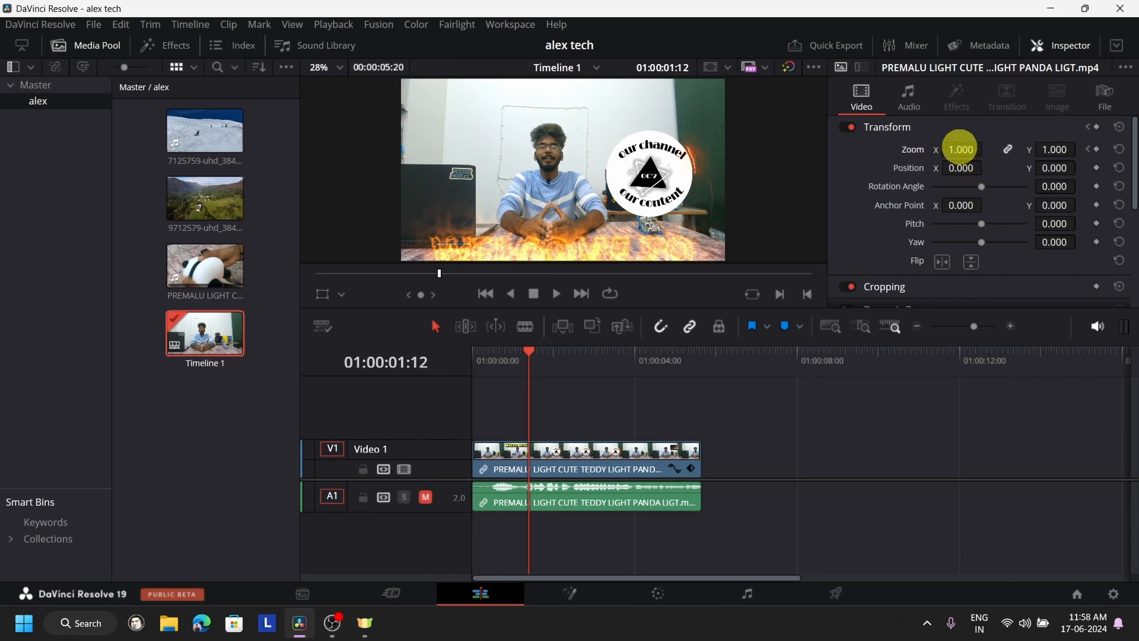
pyautogui.moveTo(960, 149); pyautogui.dragTo(1027, 154)
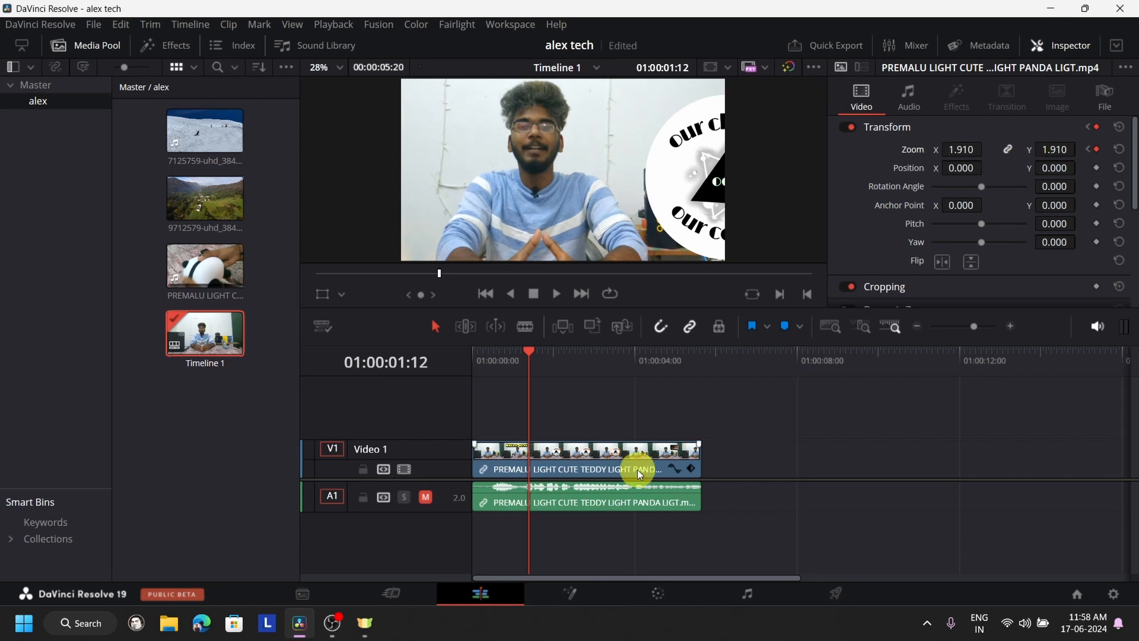
pyautogui.click(557, 294)
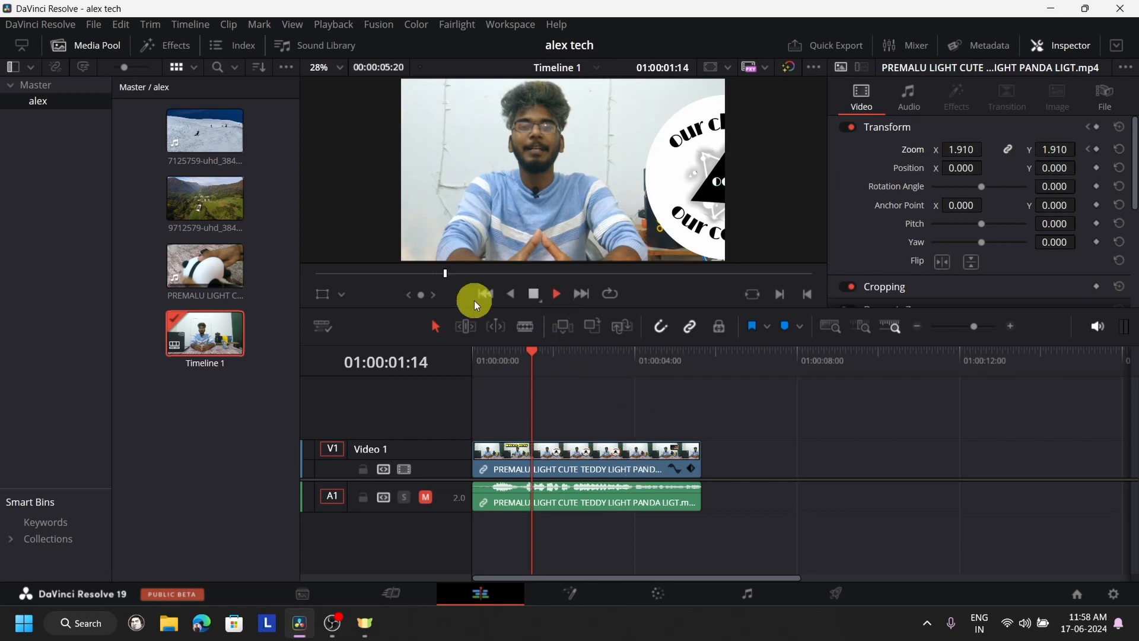
pyautogui.click(536, 290)
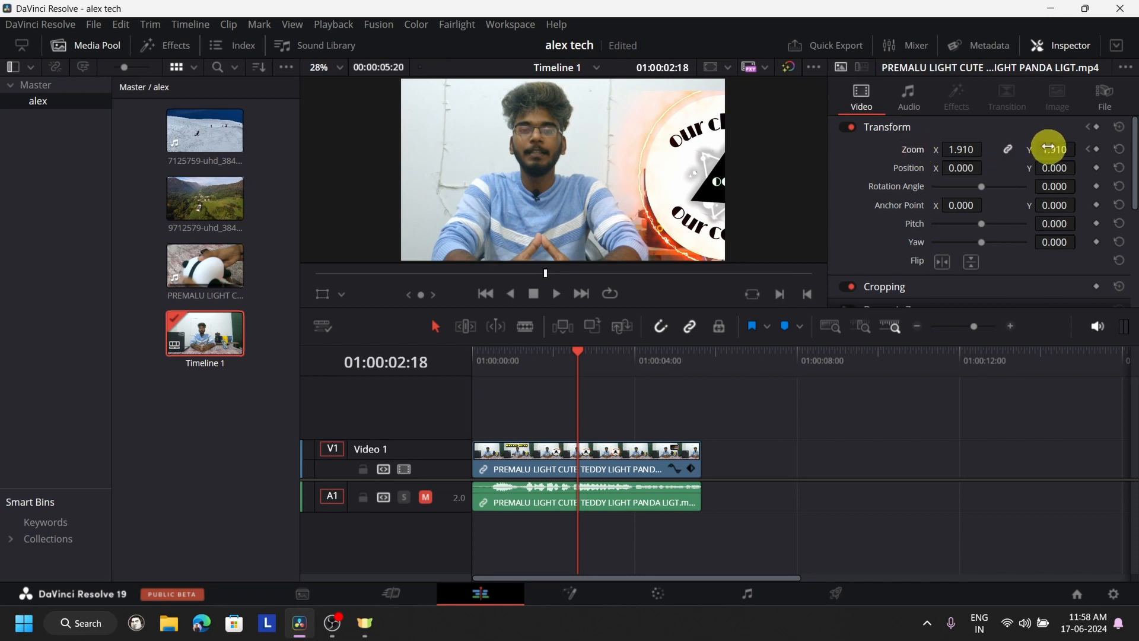
pyautogui.moveTo(1051, 154); pyautogui.dragTo(971, 168)
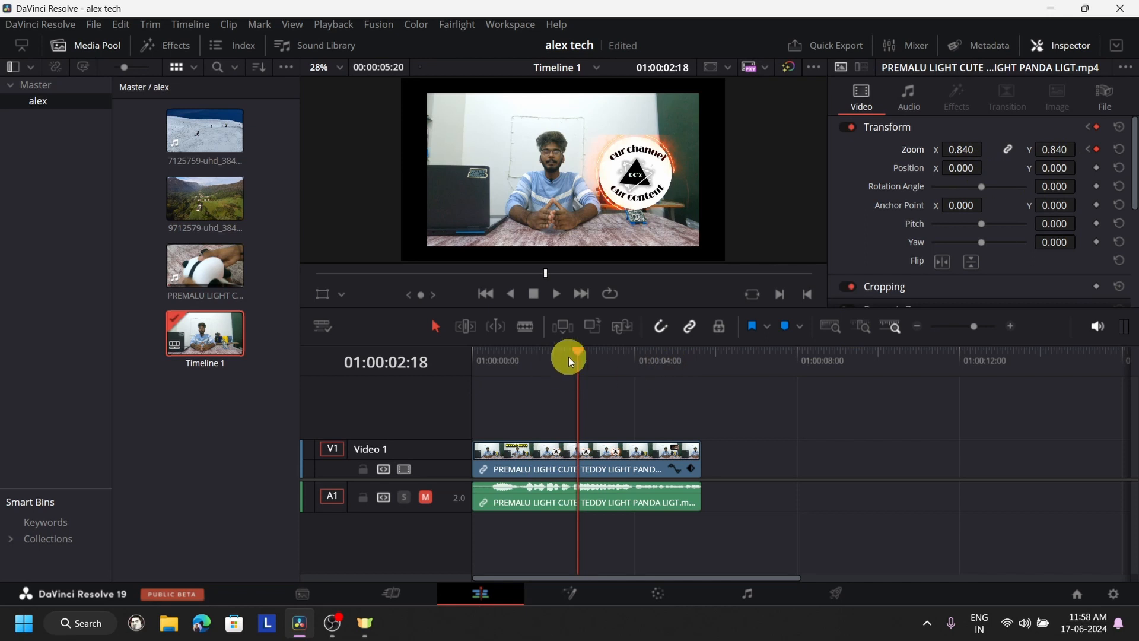
# - Play the keyframed zoom animation twice from the start of the timeline to review it
pyautogui.moveTo(574, 356); pyautogui.dragTo(473, 357)
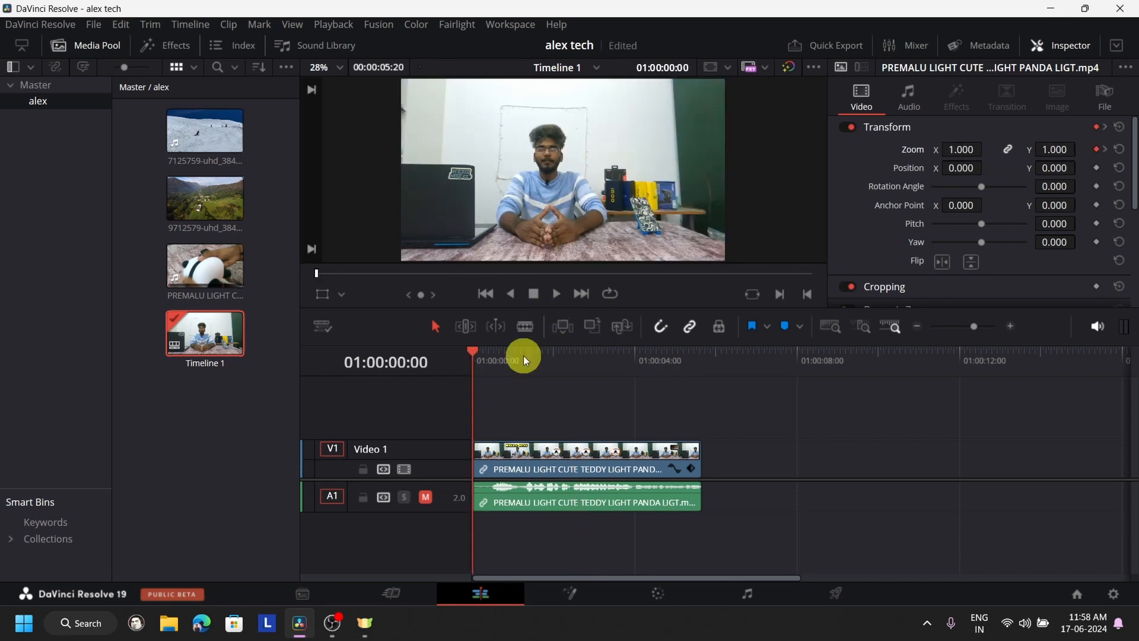
pyautogui.click(555, 294)
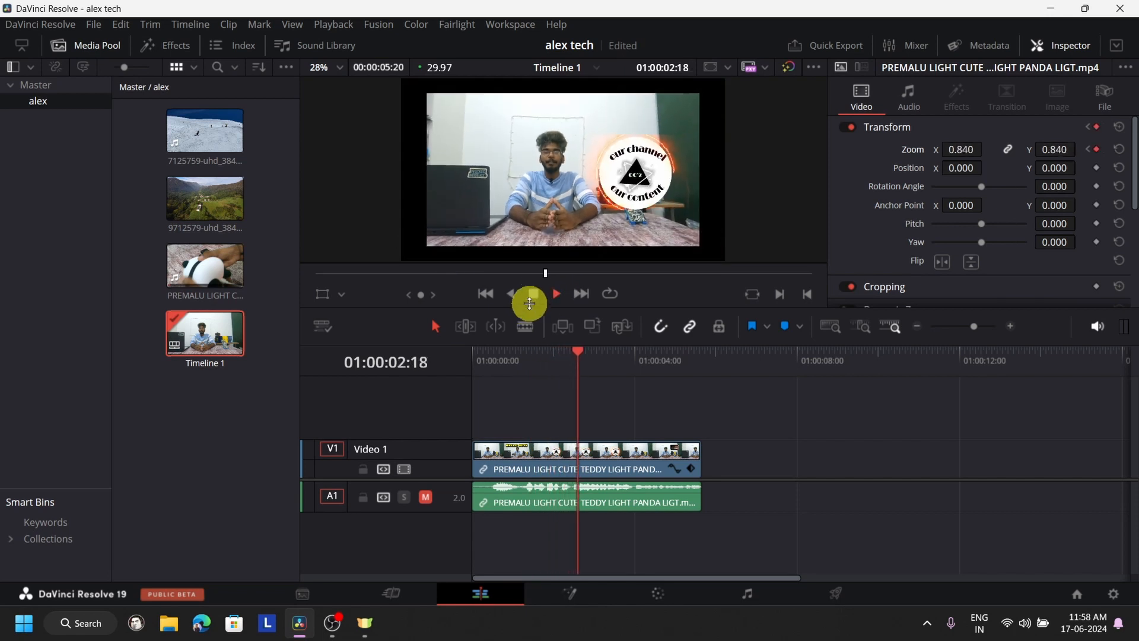
pyautogui.click(534, 294)
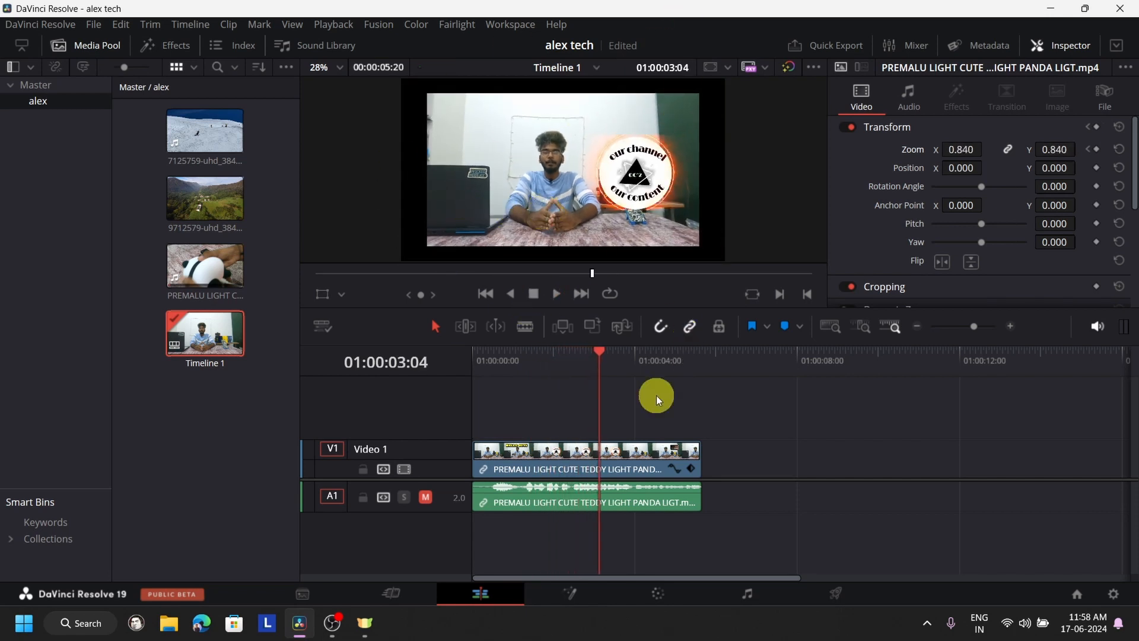
pyautogui.moveTo(600, 363); pyautogui.dragTo(300, 407)
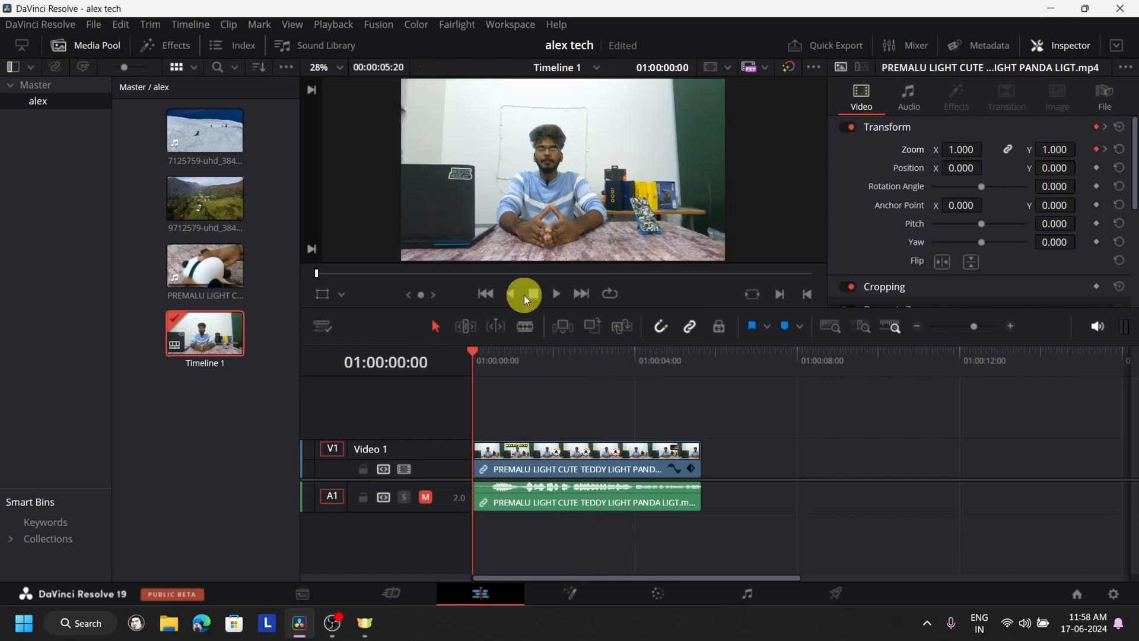
pyautogui.click(555, 295)
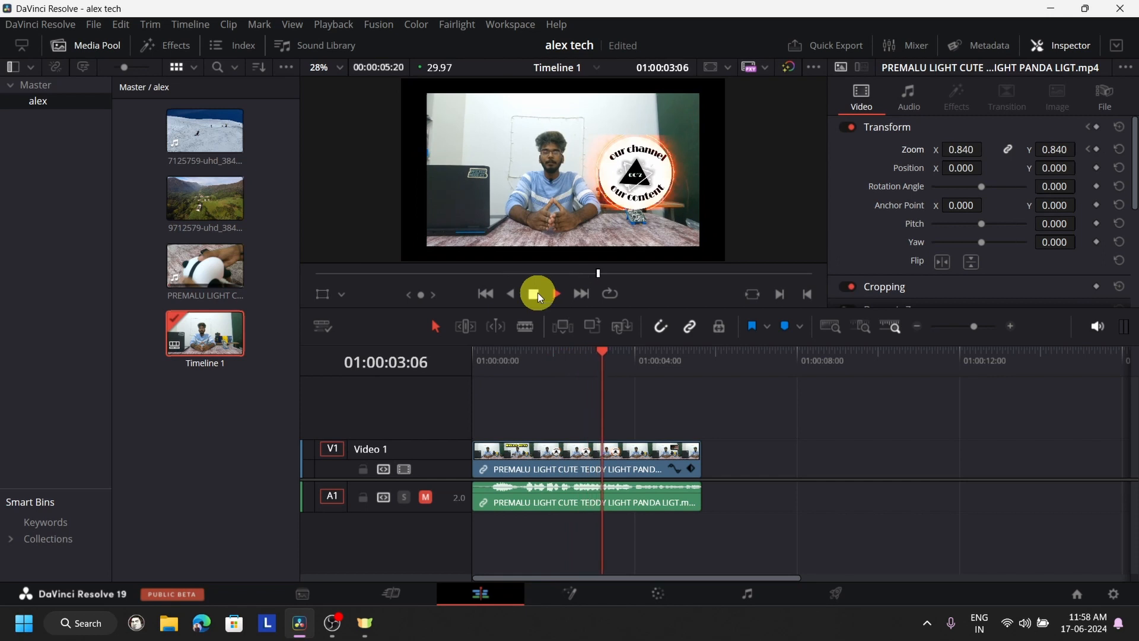
pyautogui.click(536, 293)
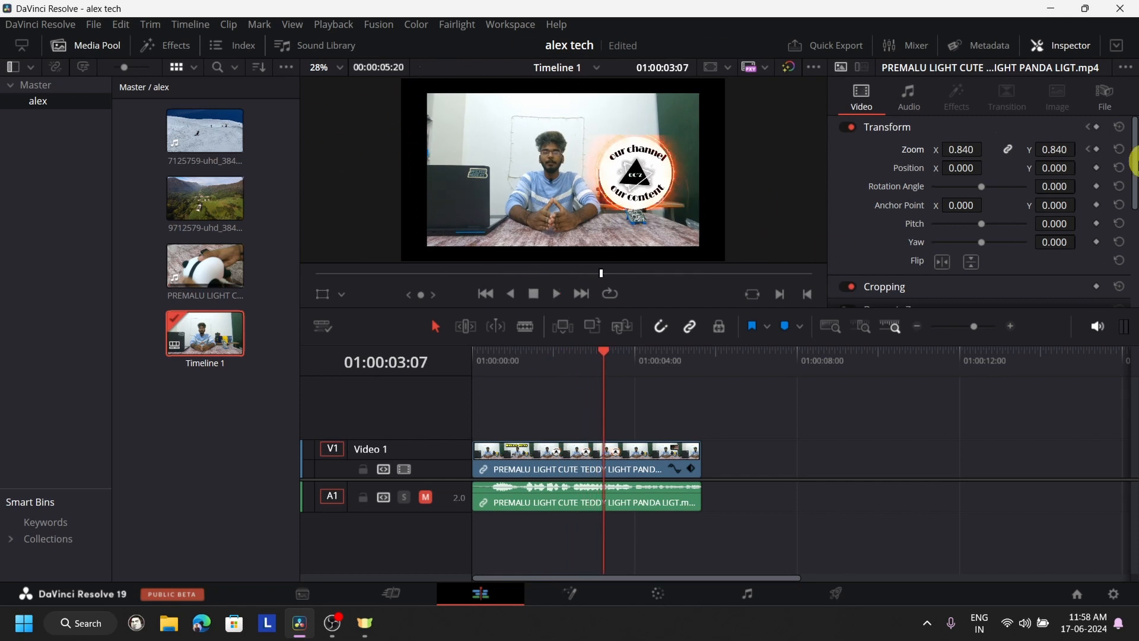
# - Reset the clip's Zoom to clear its keyframes and return the playhead to the timeline start
pyautogui.click(1120, 149)
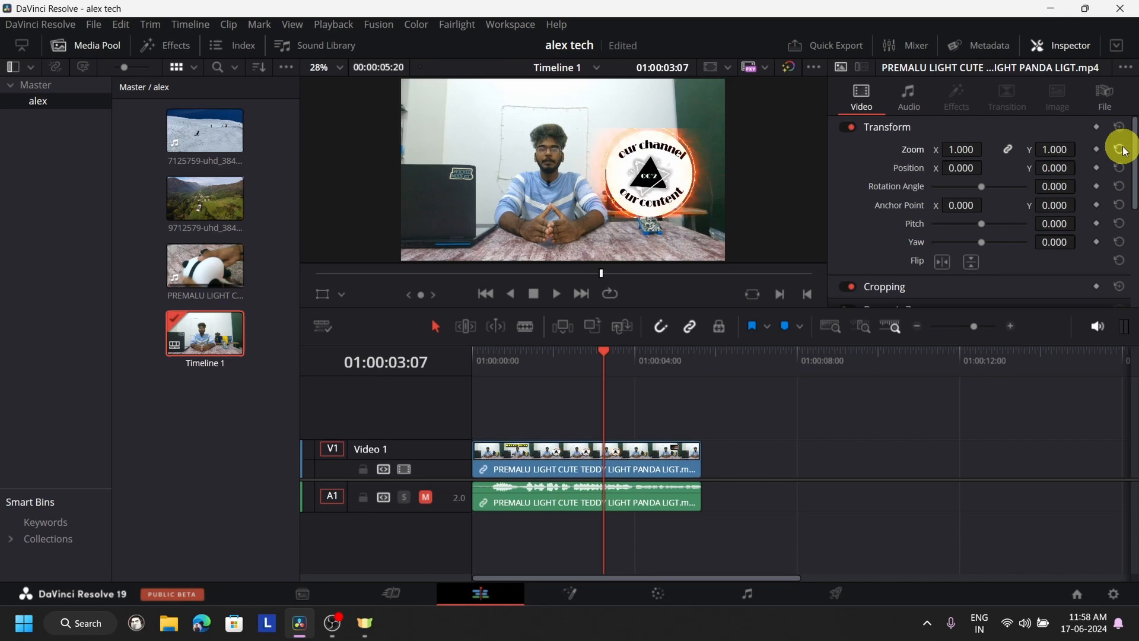
pyautogui.click(605, 352)
pyautogui.moveTo(605, 352); pyautogui.dragTo(322, 367)
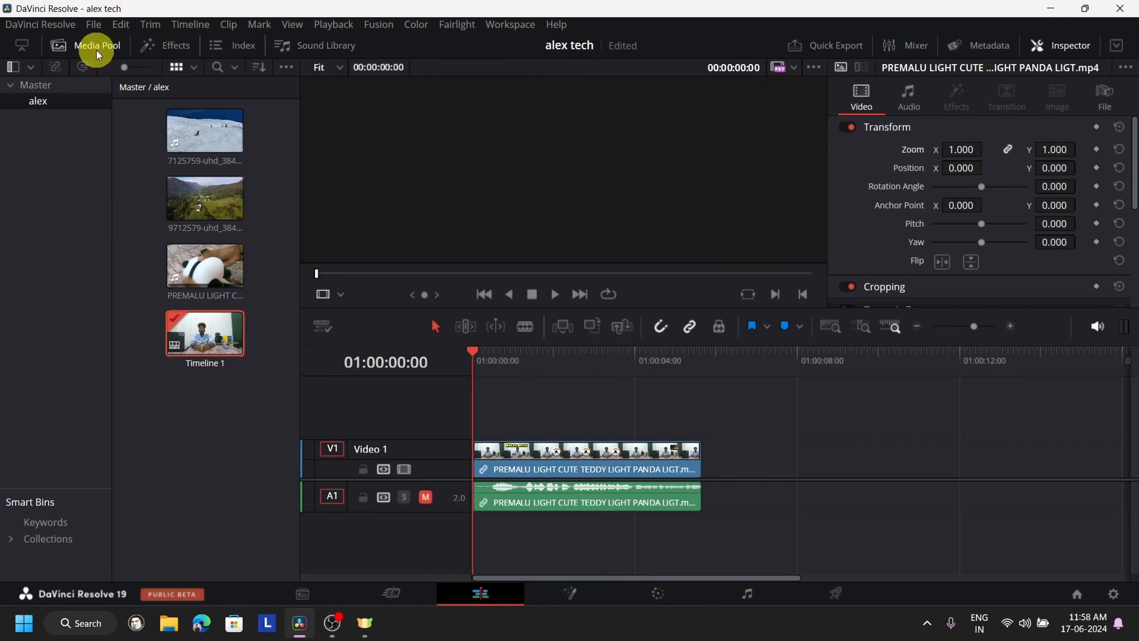
# - Apply the MagicZoomV3 effect from the MrAlexTech effects category to the clip on Video 1
pyautogui.click(97, 45)
pyautogui.click(169, 51)
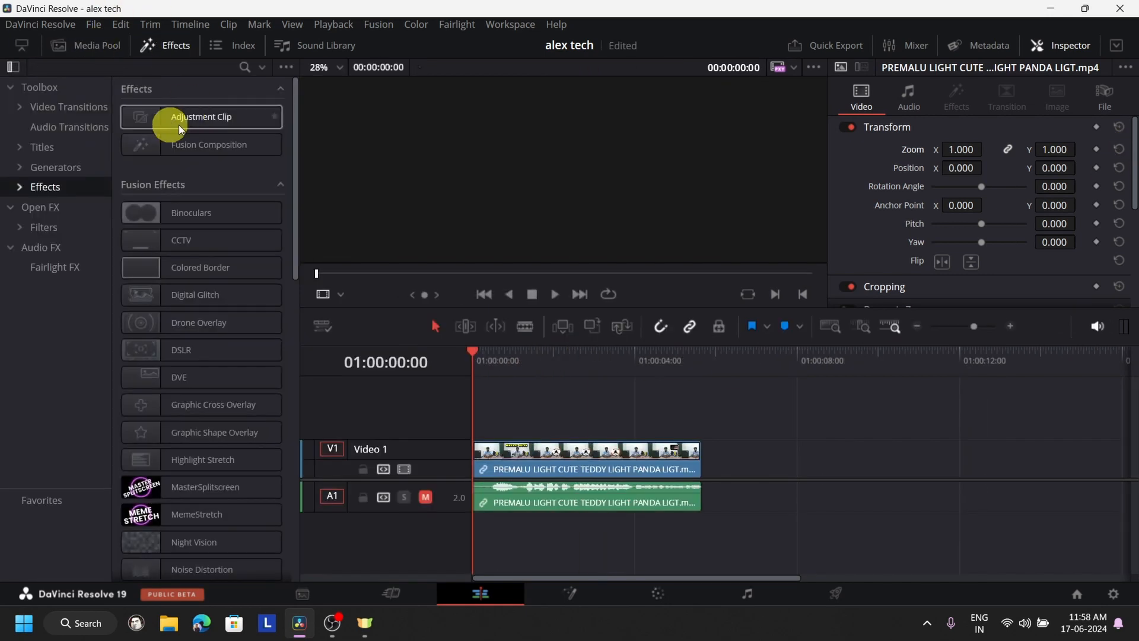
pyautogui.click(18, 187)
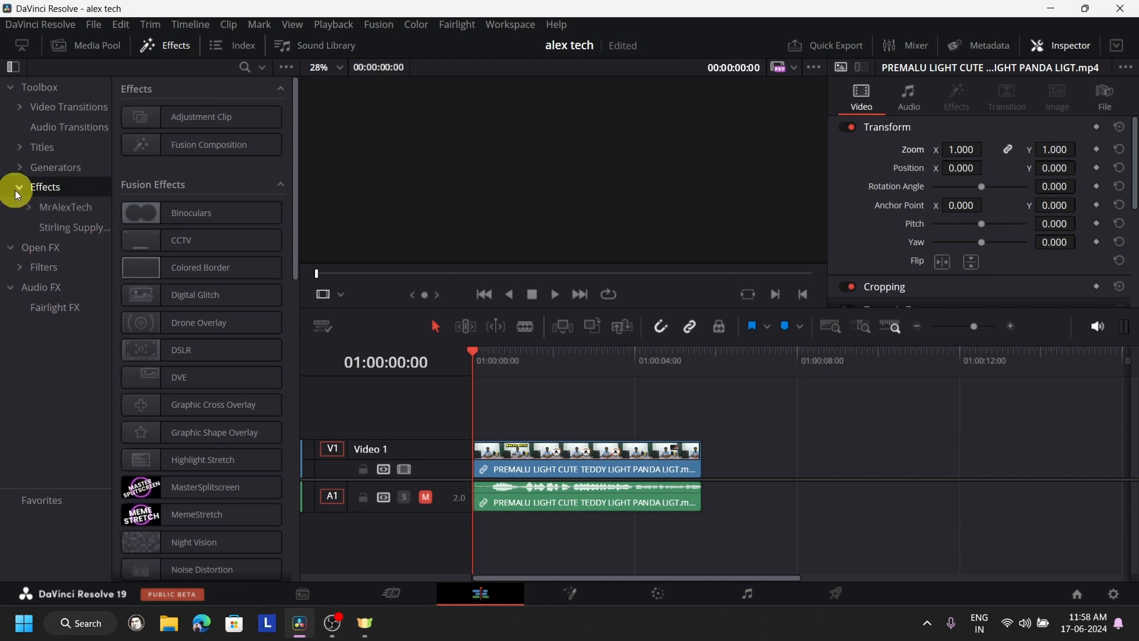
pyautogui.click(48, 212)
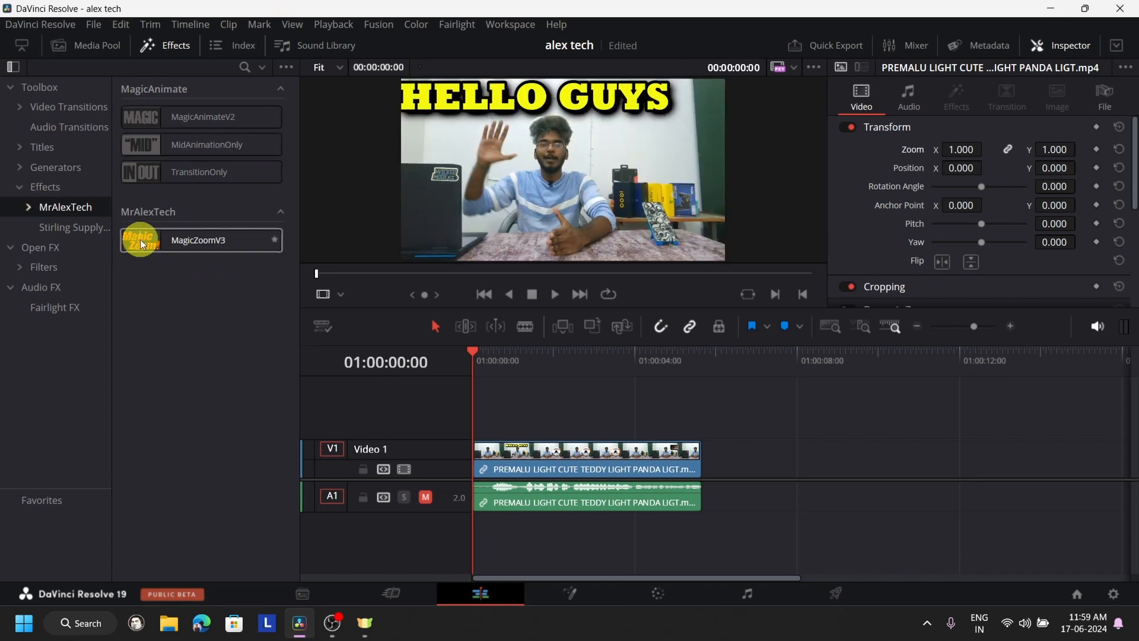
pyautogui.moveTo(167, 240); pyautogui.dragTo(506, 446)
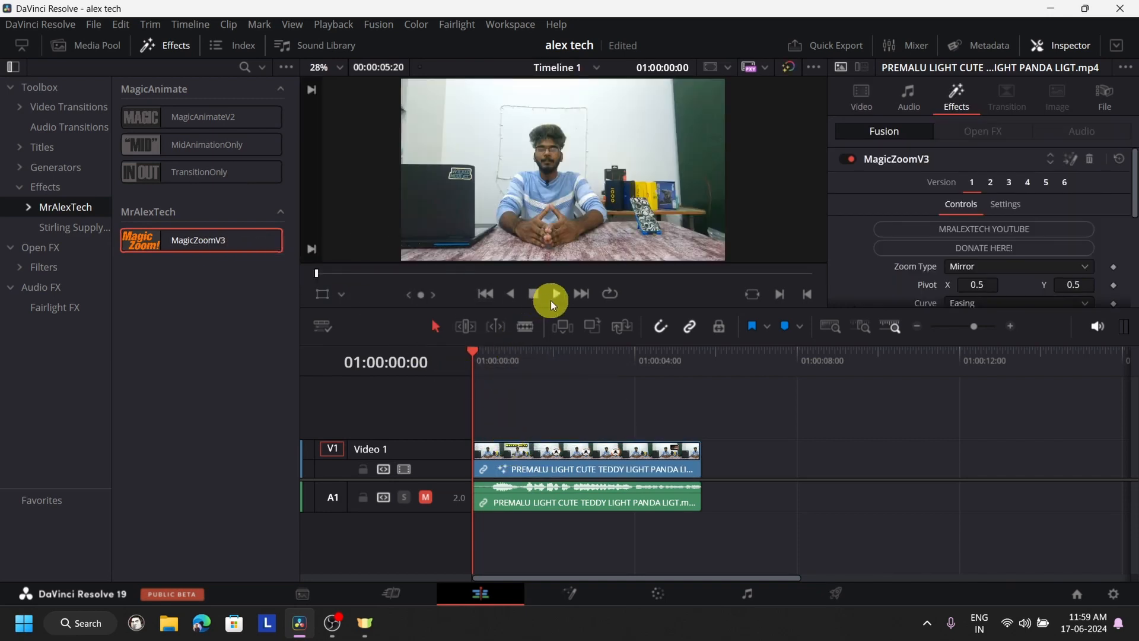
# - Play the clip with the MagicZoomV3 effect twice from the start and return the playhead to the beginning
pyautogui.click(553, 297)
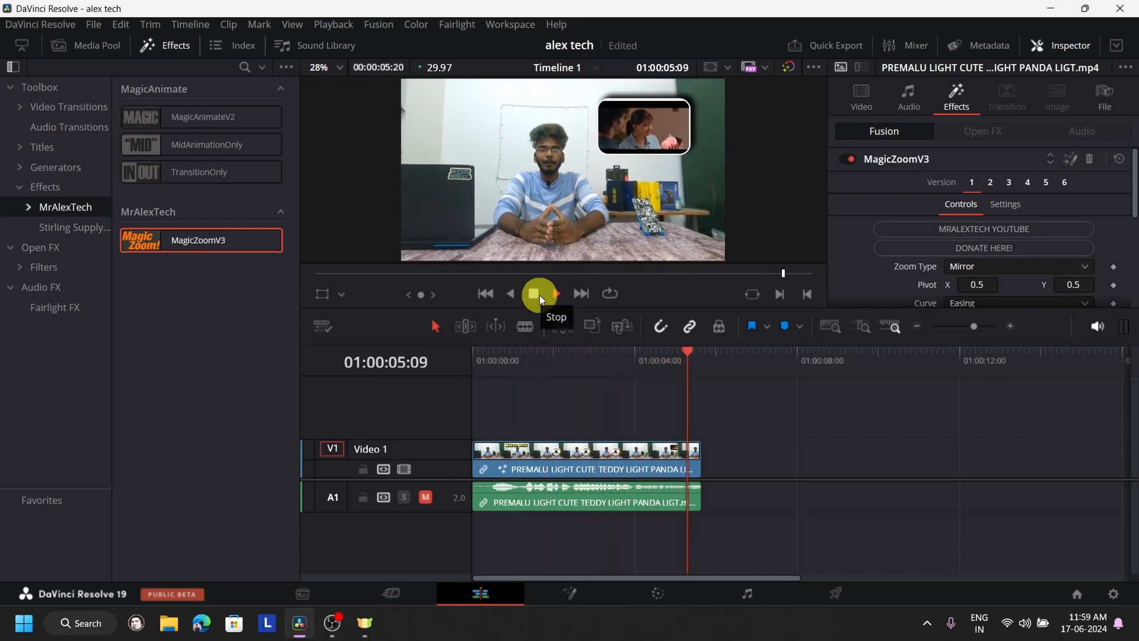
pyautogui.click(475, 371)
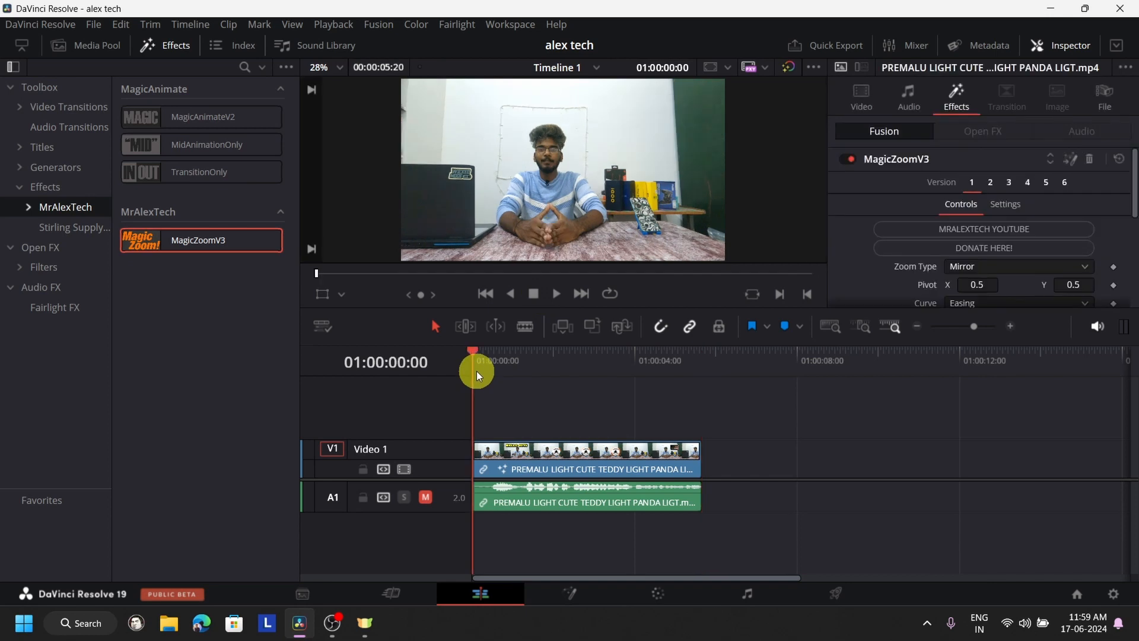
pyautogui.click(551, 303)
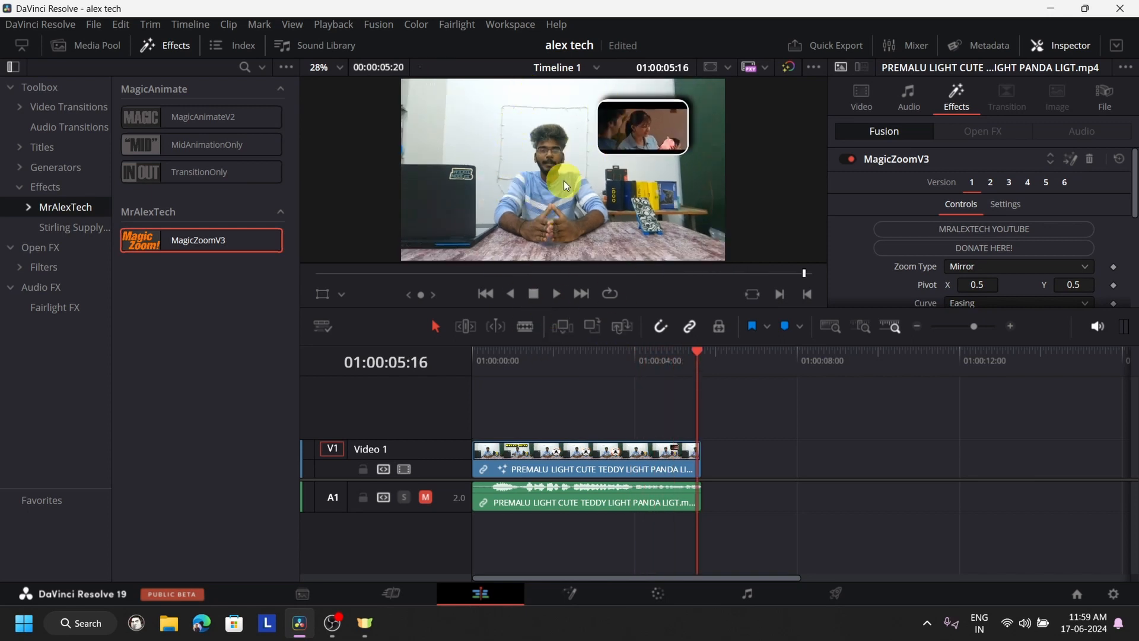
pyautogui.moveTo(699, 350); pyautogui.dragTo(380, 395)
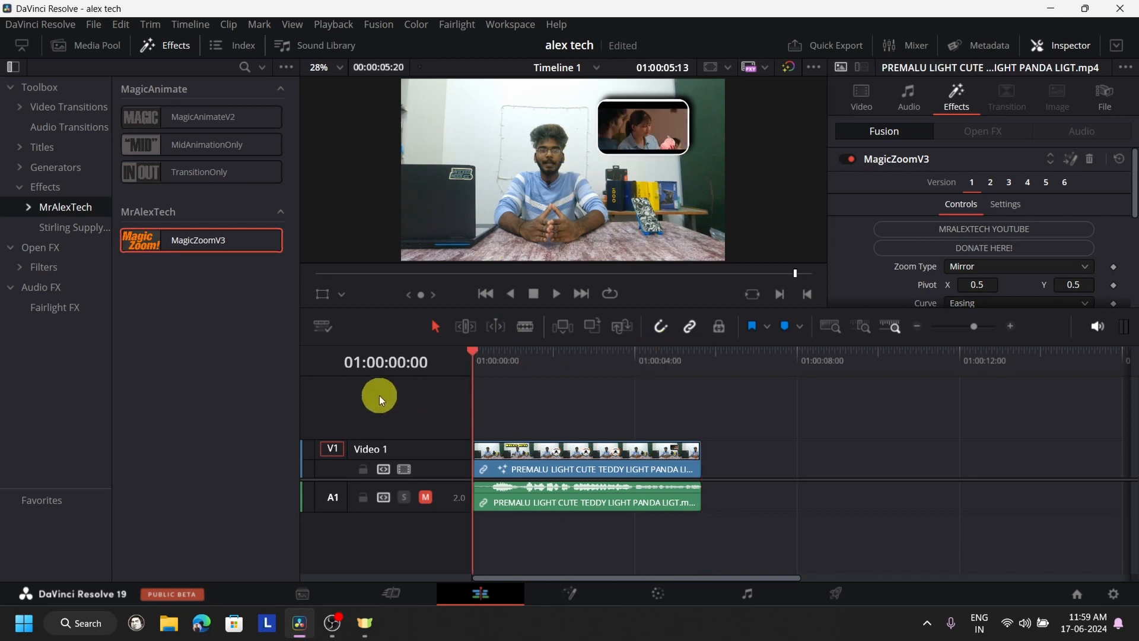
# - Set the MagicZoomV3 effect's Zoom Scale to 1.012 with the playhead partway through the clip
pyautogui.scroll(-3, 914, 222)
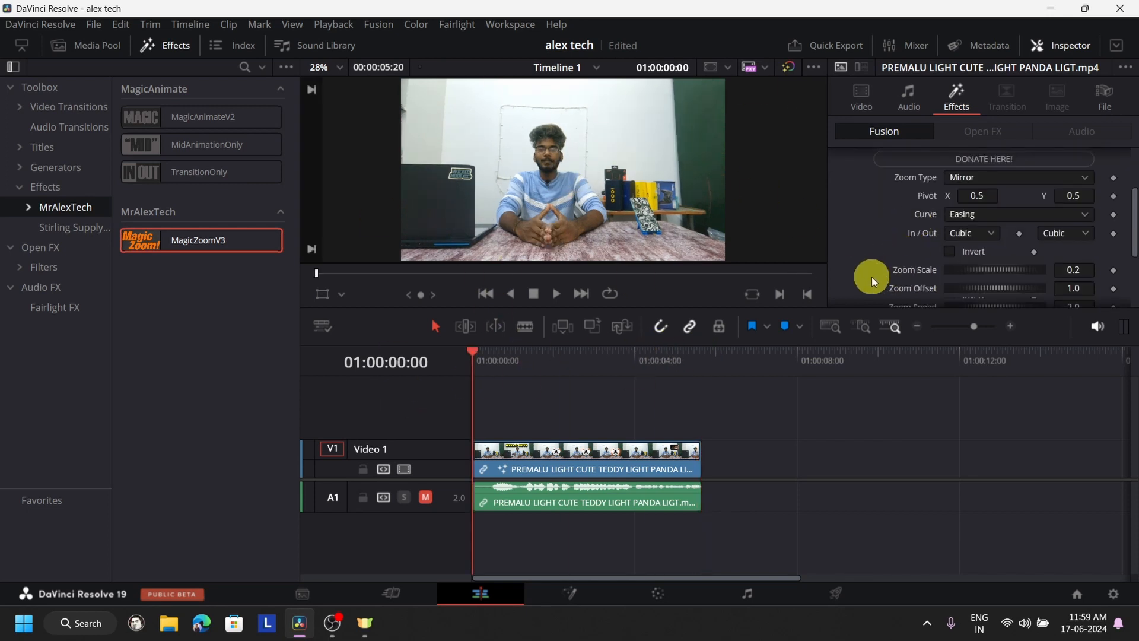
pyautogui.scroll(3, 878, 261)
pyautogui.scroll(-3, 988, 212)
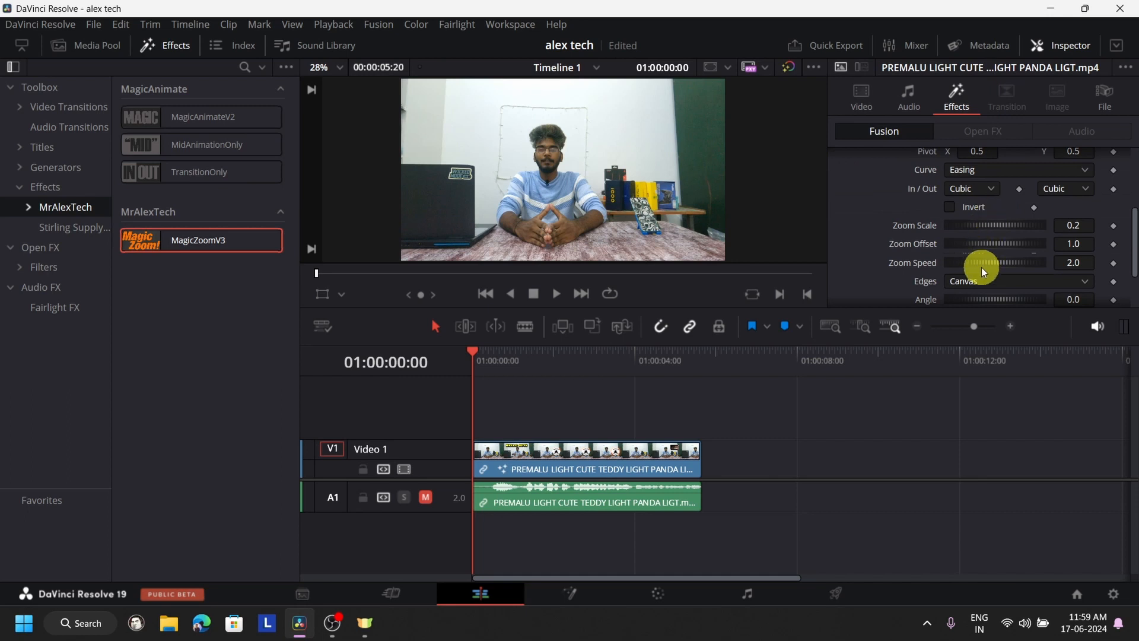
pyautogui.click(556, 294)
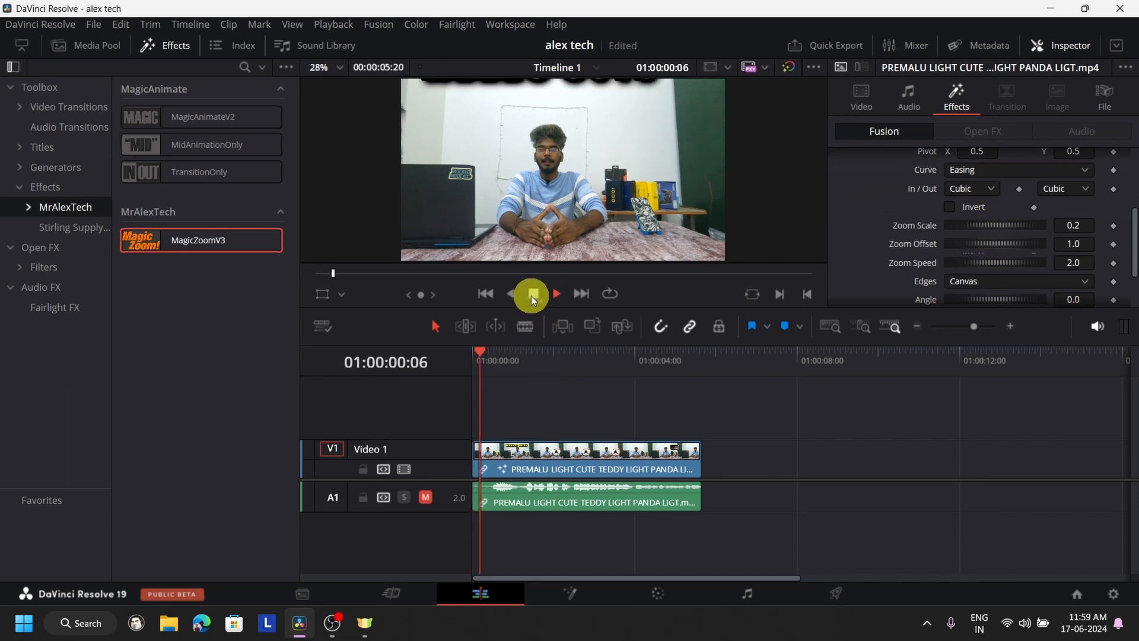
pyautogui.click(533, 293)
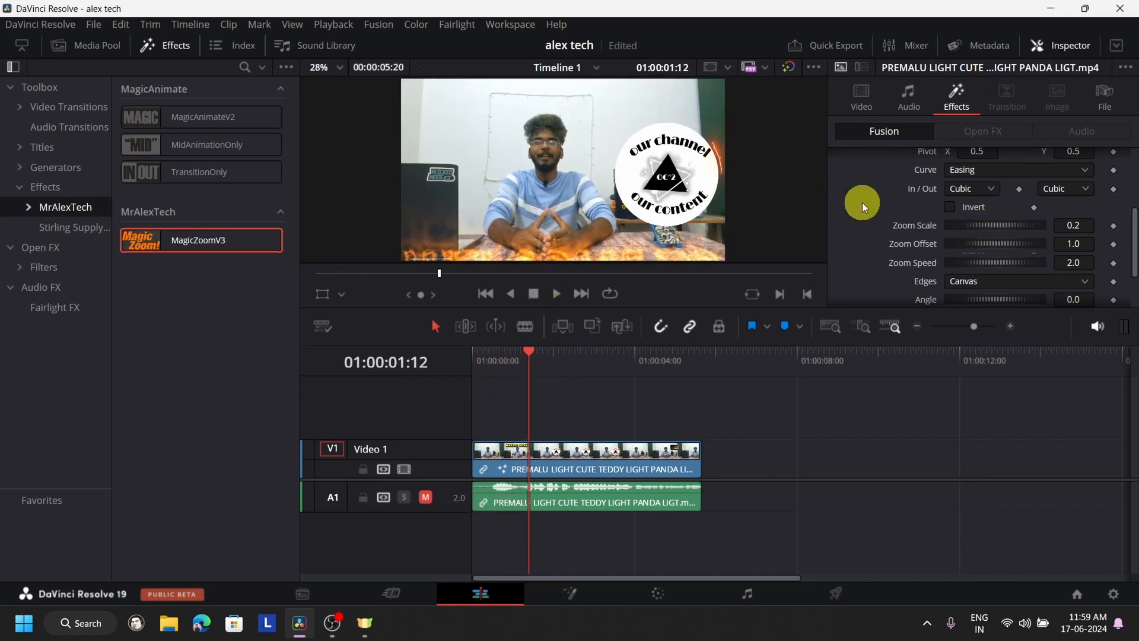
pyautogui.moveTo(983, 226); pyautogui.dragTo(1005, 224)
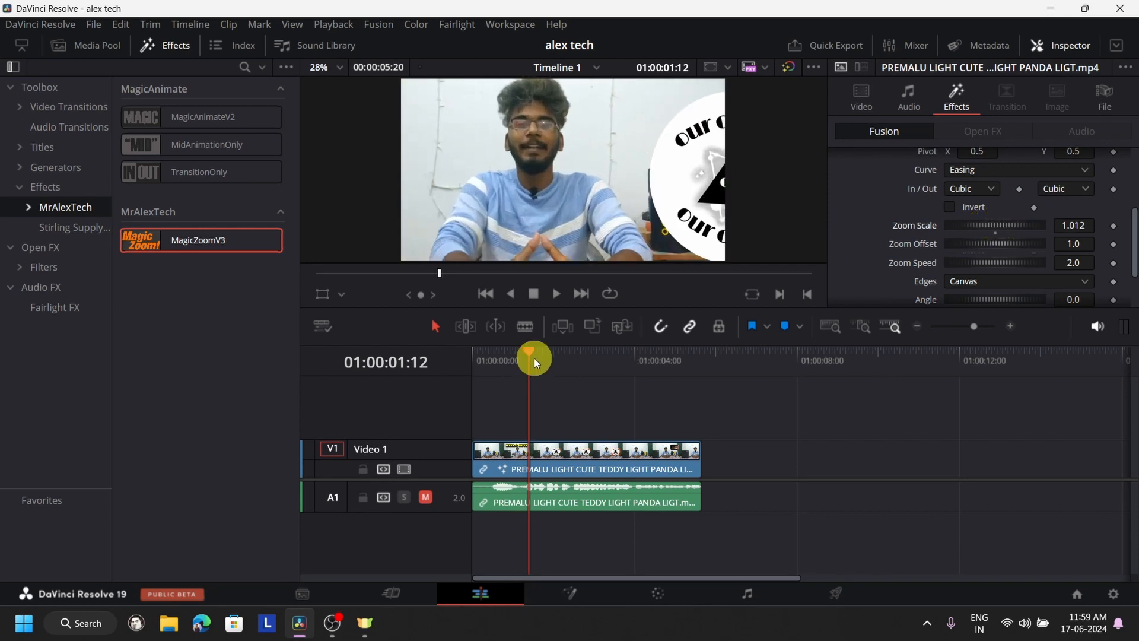
# - Play the clip from the timeline start to review the stronger zoom
pyautogui.moveTo(534, 358); pyautogui.dragTo(397, 369)
pyautogui.click(553, 294)
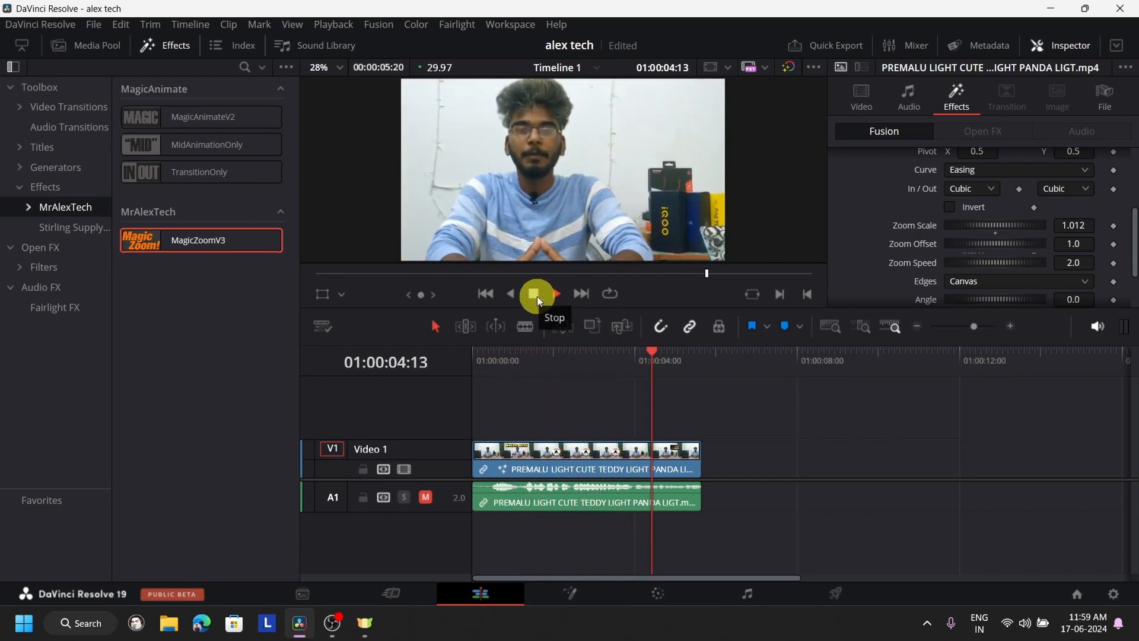
pyautogui.click(538, 299)
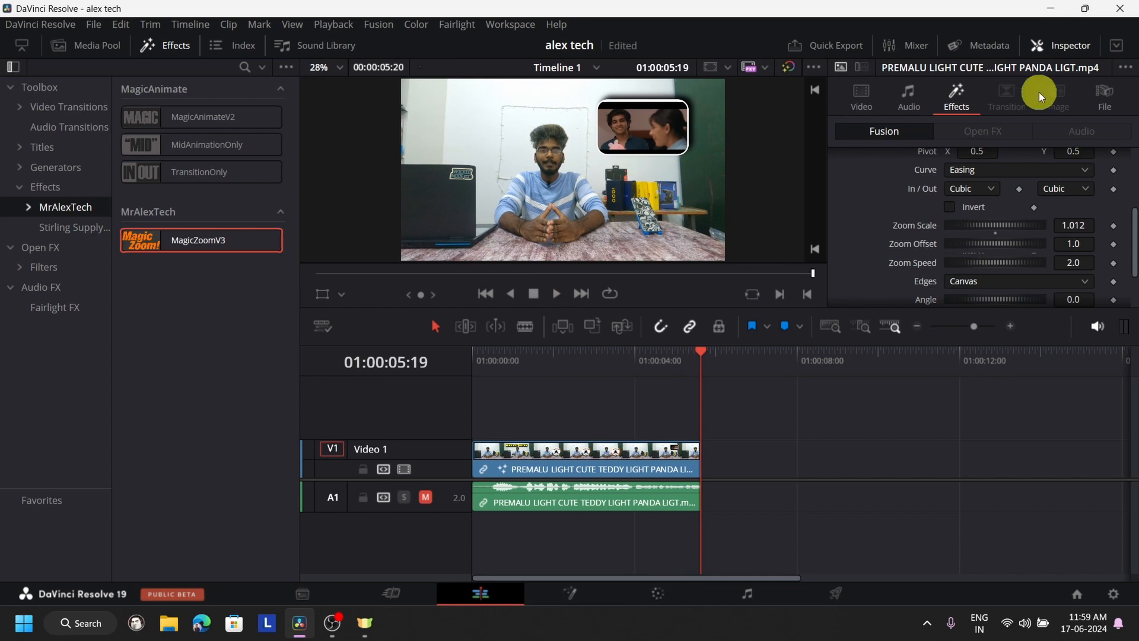
# - Set both the In and Out easing of the MagicZoomV3 effect to Sine
pyautogui.click(985, 189)
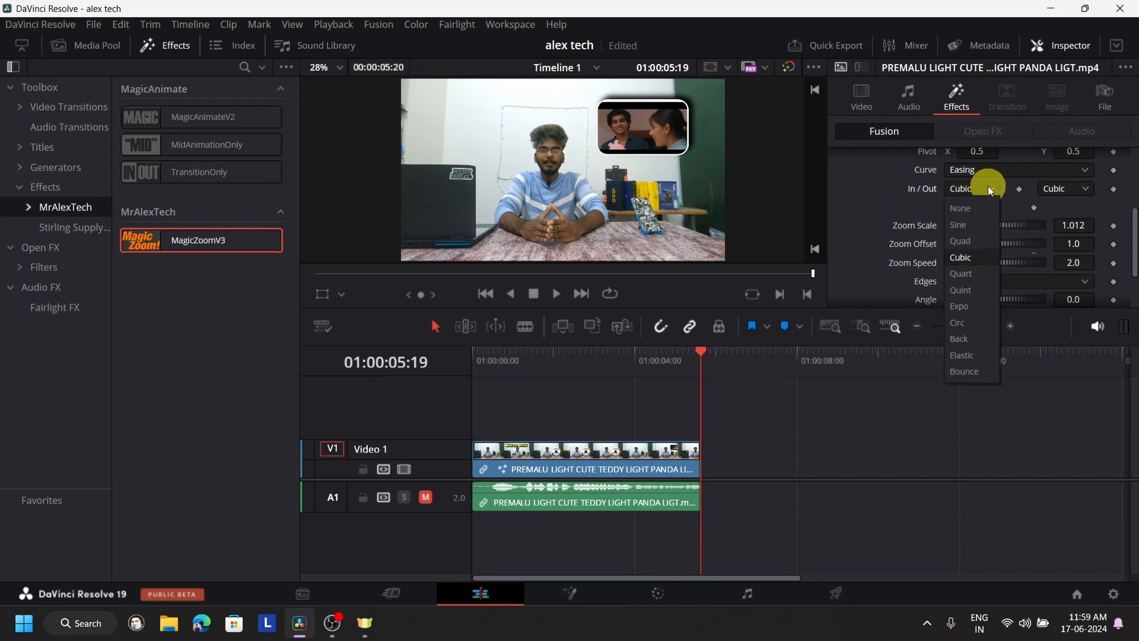
pyautogui.click(974, 225)
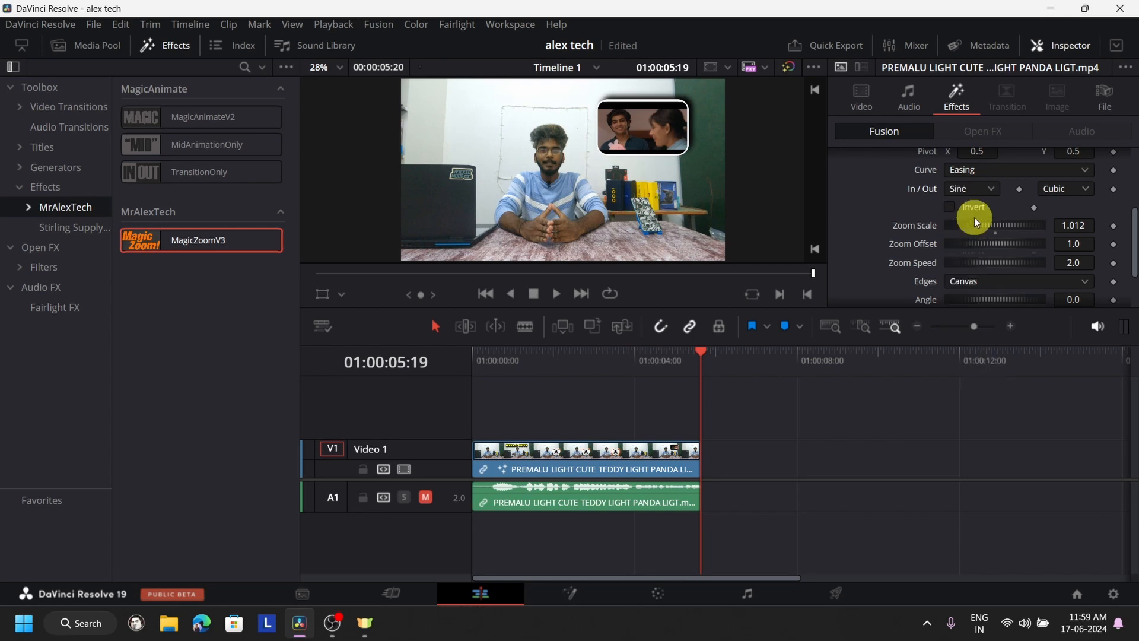
pyautogui.click(1078, 188)
pyautogui.click(1062, 226)
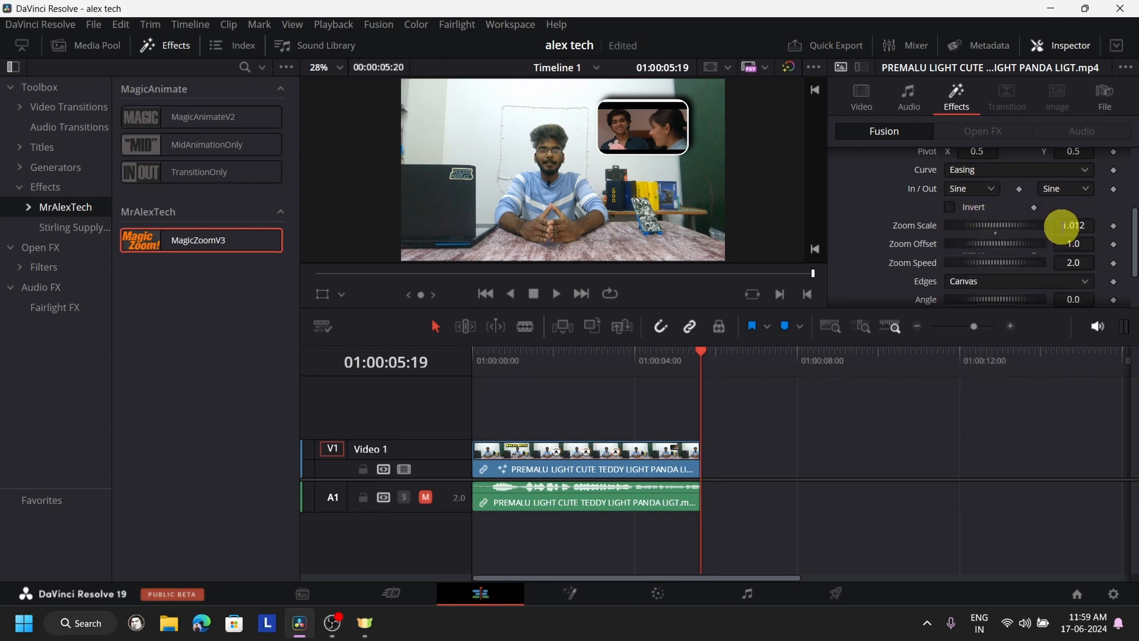
# - Play the clip from the timeline start to review the zoom with Sine easing
pyautogui.moveTo(691, 360); pyautogui.dragTo(351, 390)
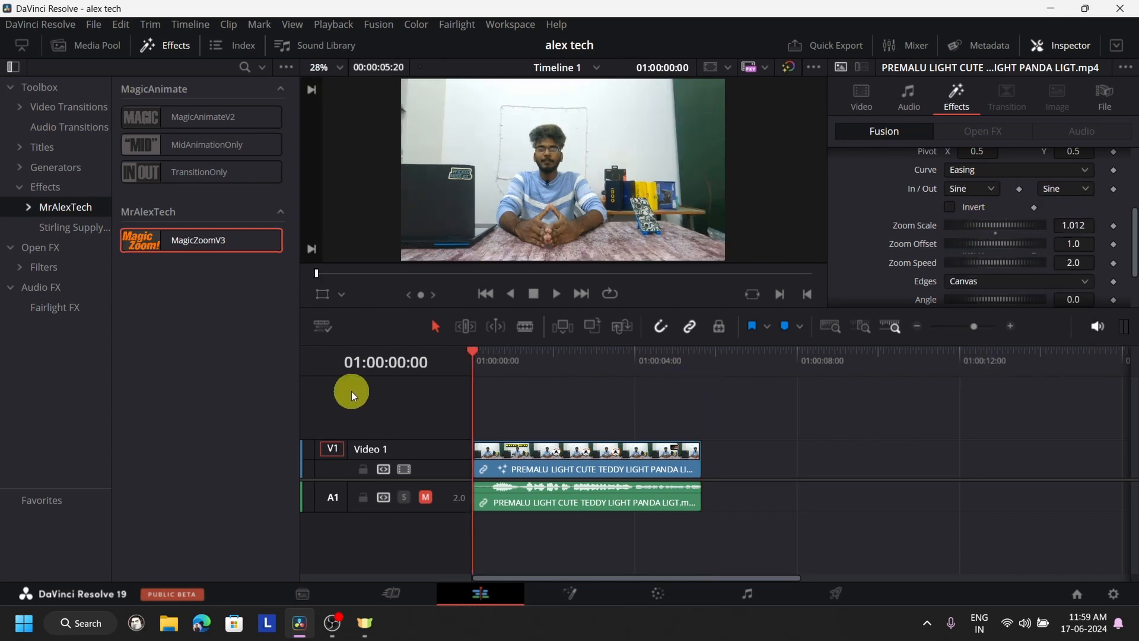
pyautogui.click(558, 295)
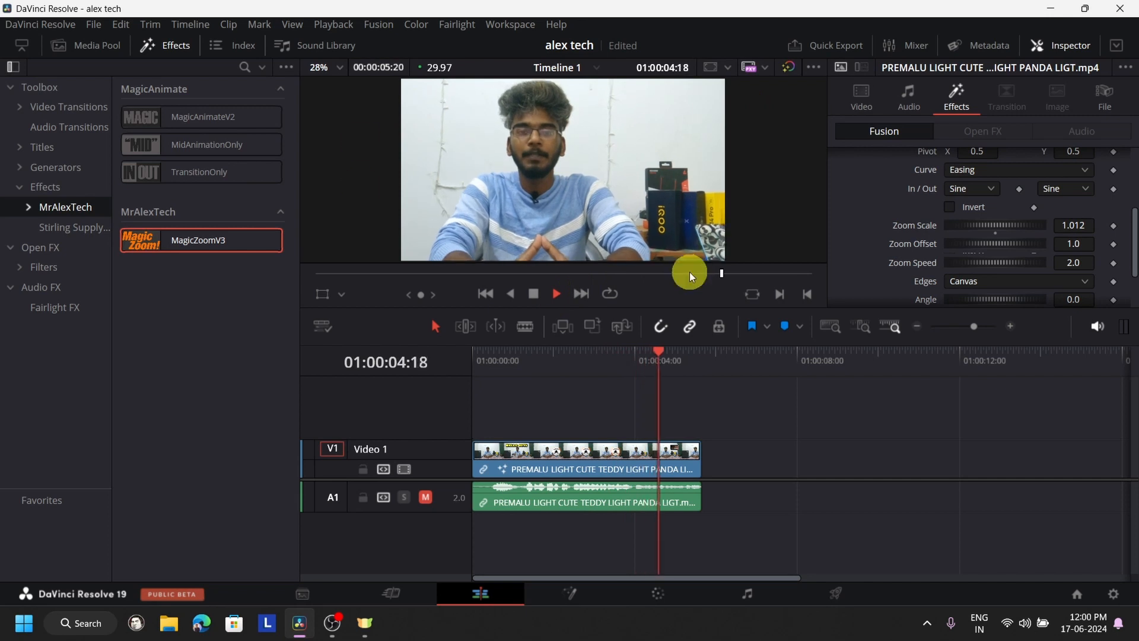
pyautogui.click(534, 294)
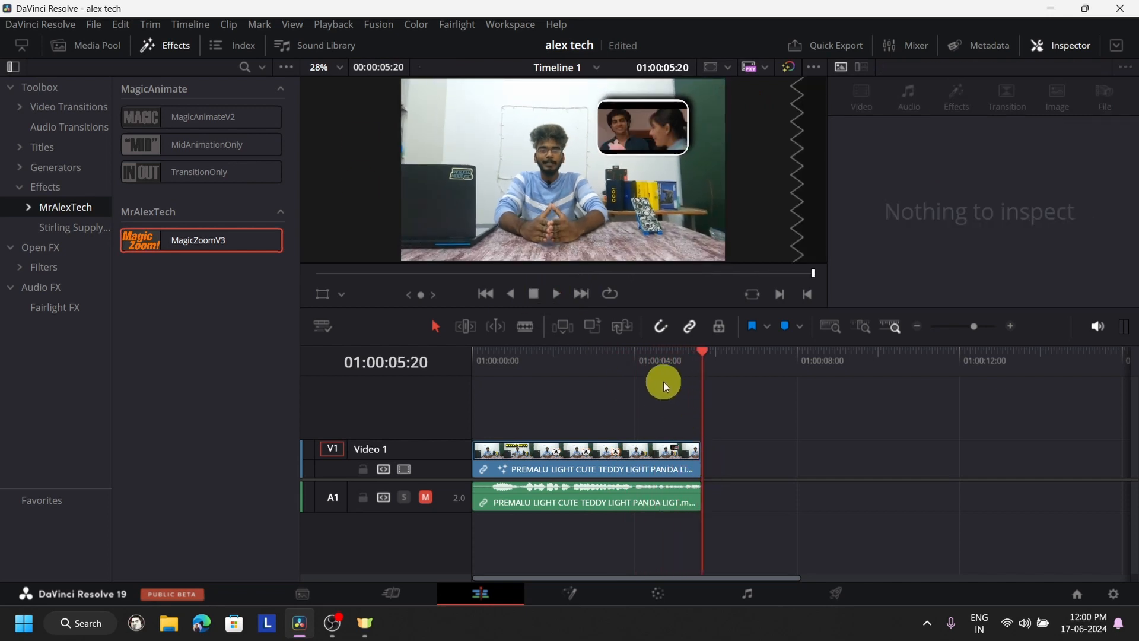
# - Extend the end of the clip on Video 1 so the timeline runs 26 seconds
pyautogui.click(621, 354)
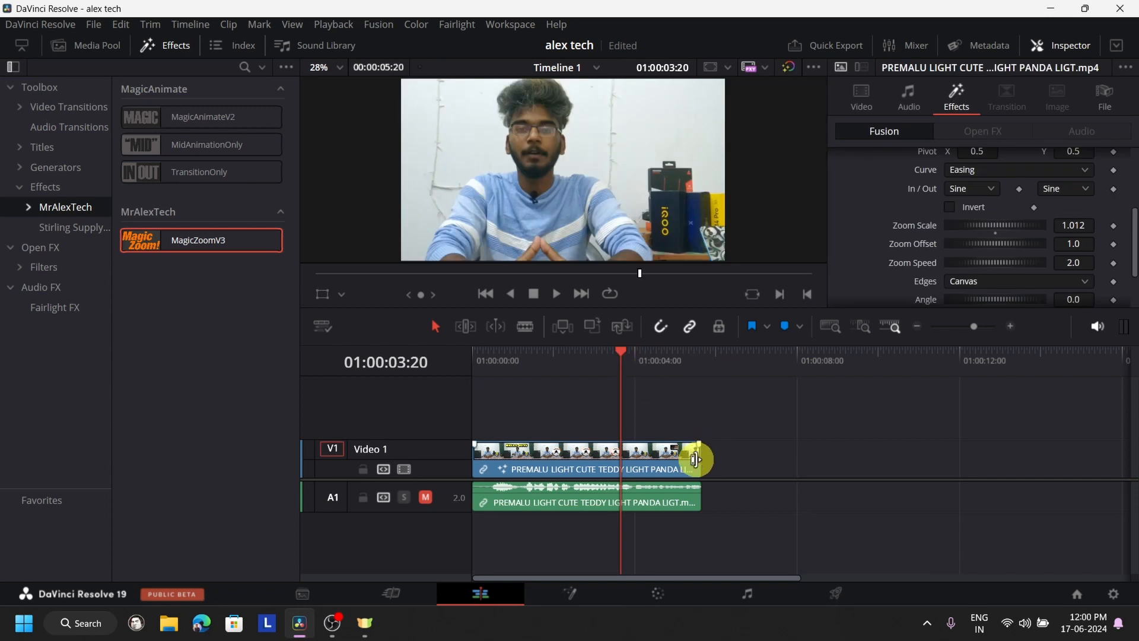
pyautogui.click(698, 453)
pyautogui.moveTo(698, 453); pyautogui.dragTo(1121, 445)
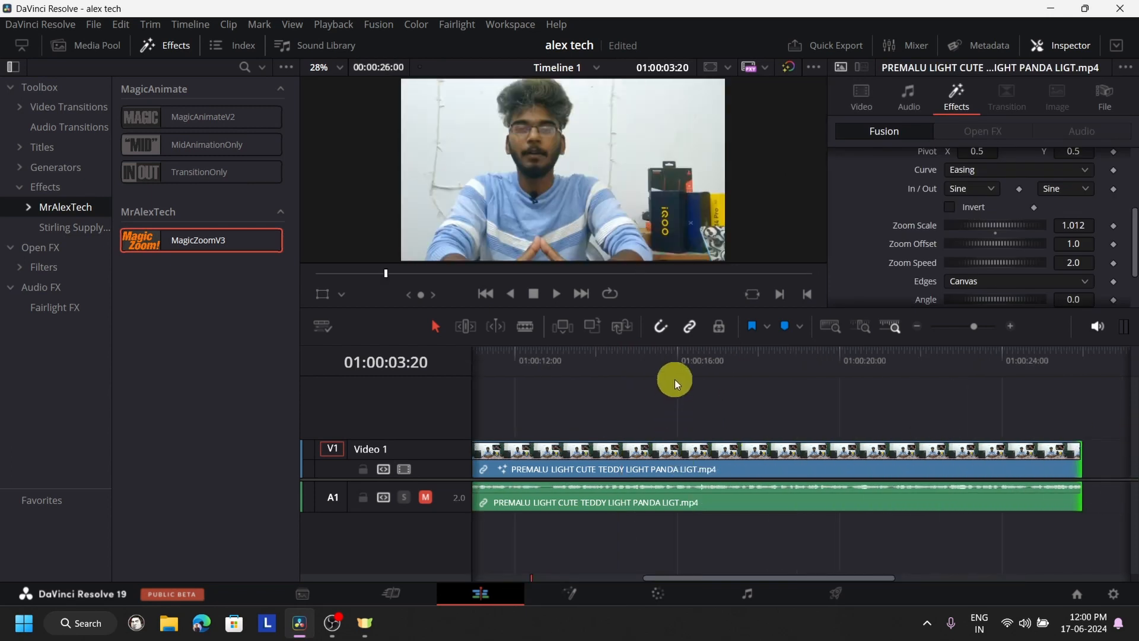
# - Delete the MagicZoomV3 effect from the extended clip
pyautogui.click(676, 374)
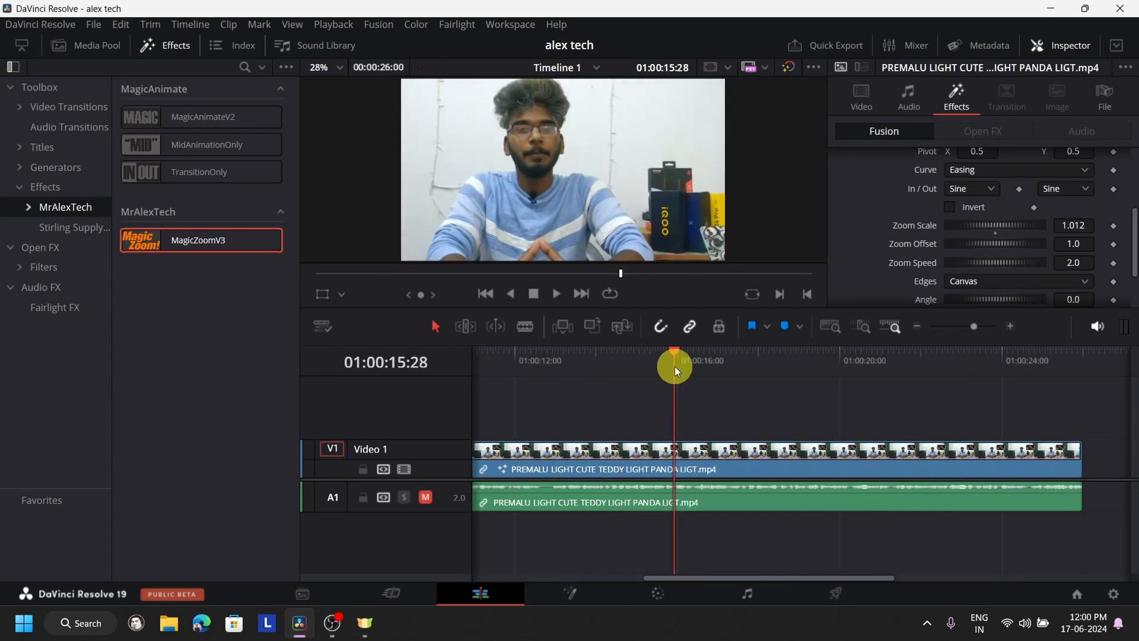
pyautogui.scroll(3, 1078, 222)
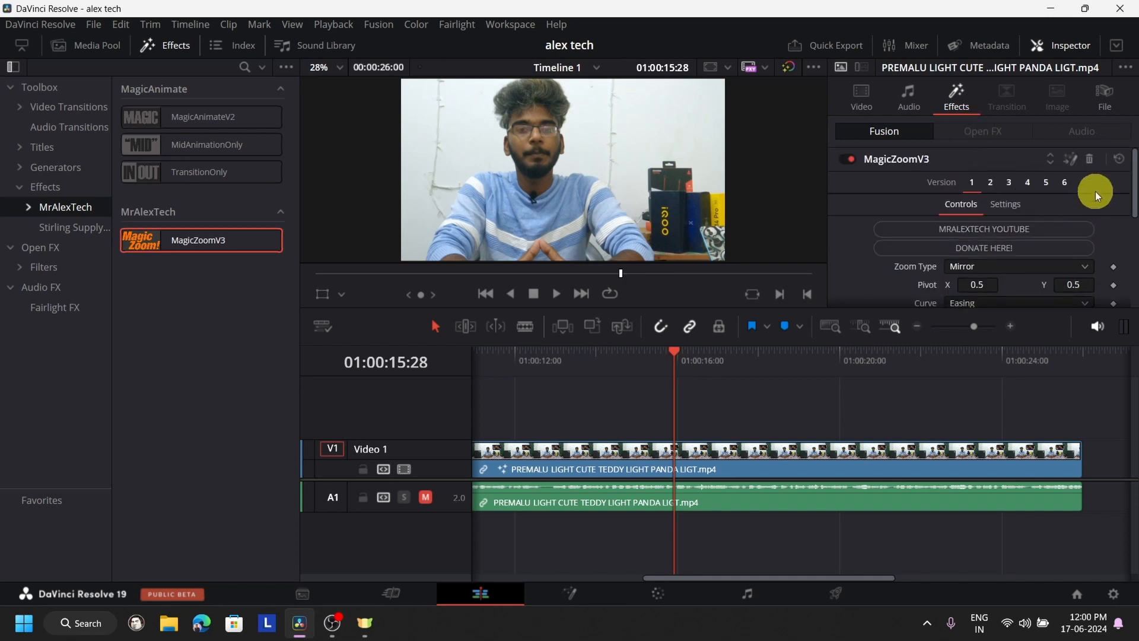
pyautogui.click(1089, 159)
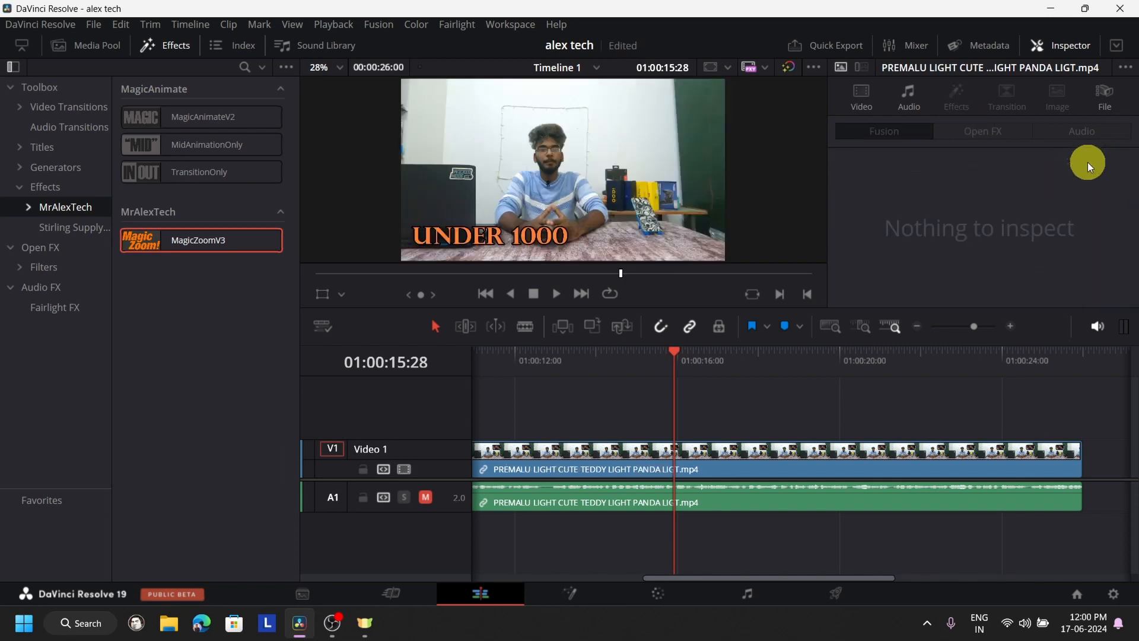
# - Play the clip up to 01:00:15:29 and ripple-trim its start to the playhead
pyautogui.click(627, 358)
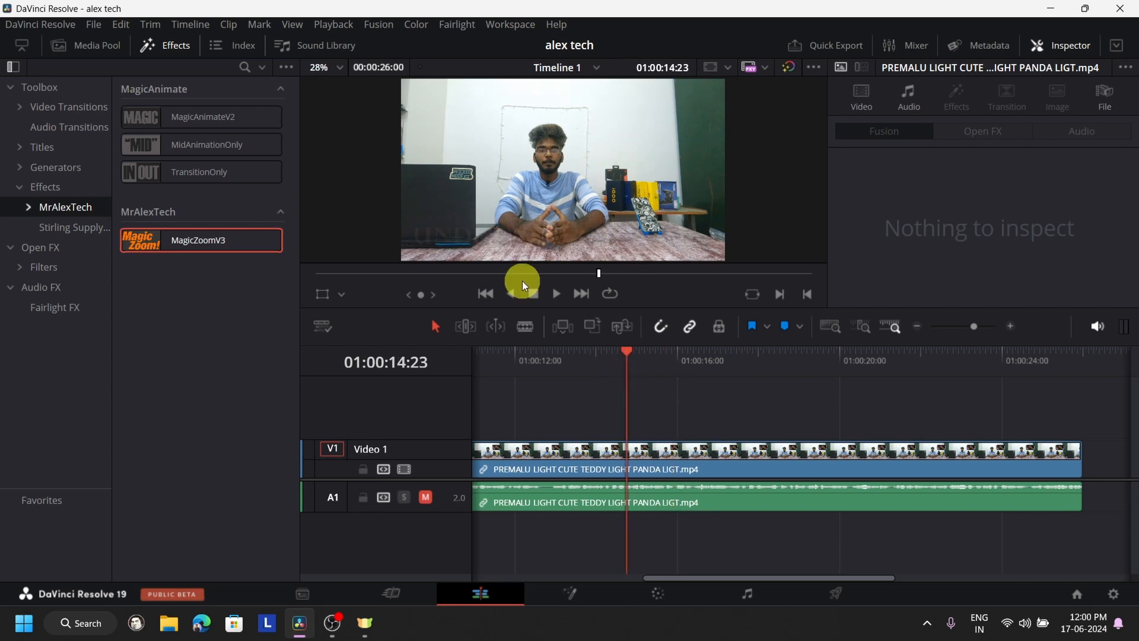
pyautogui.click(550, 292)
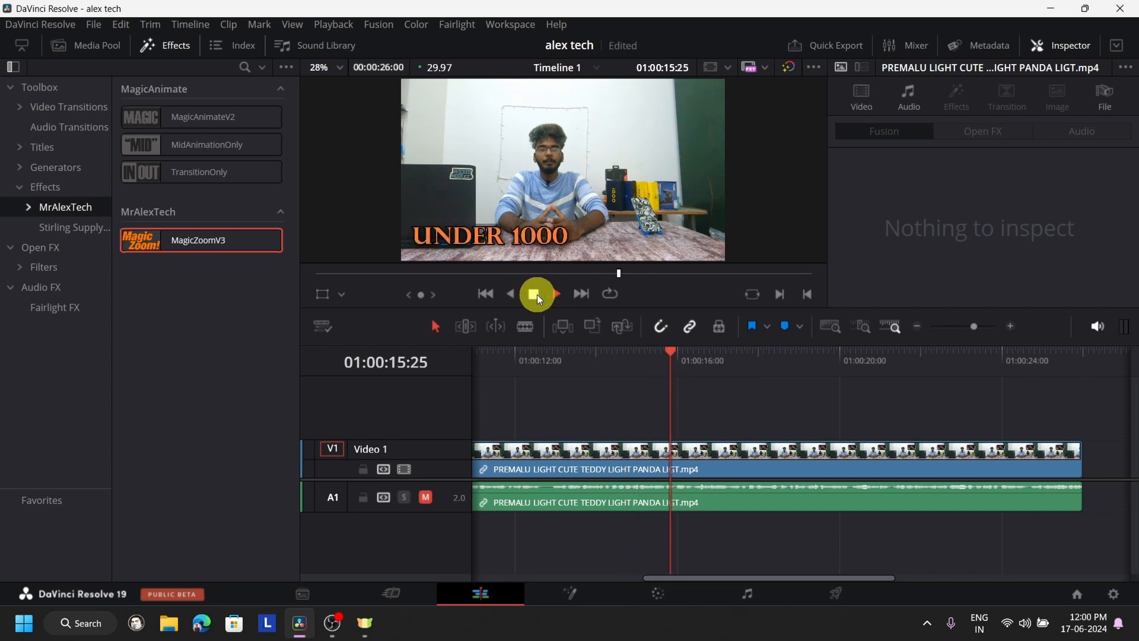
pyautogui.click(536, 294)
pyautogui.click(735, 463)
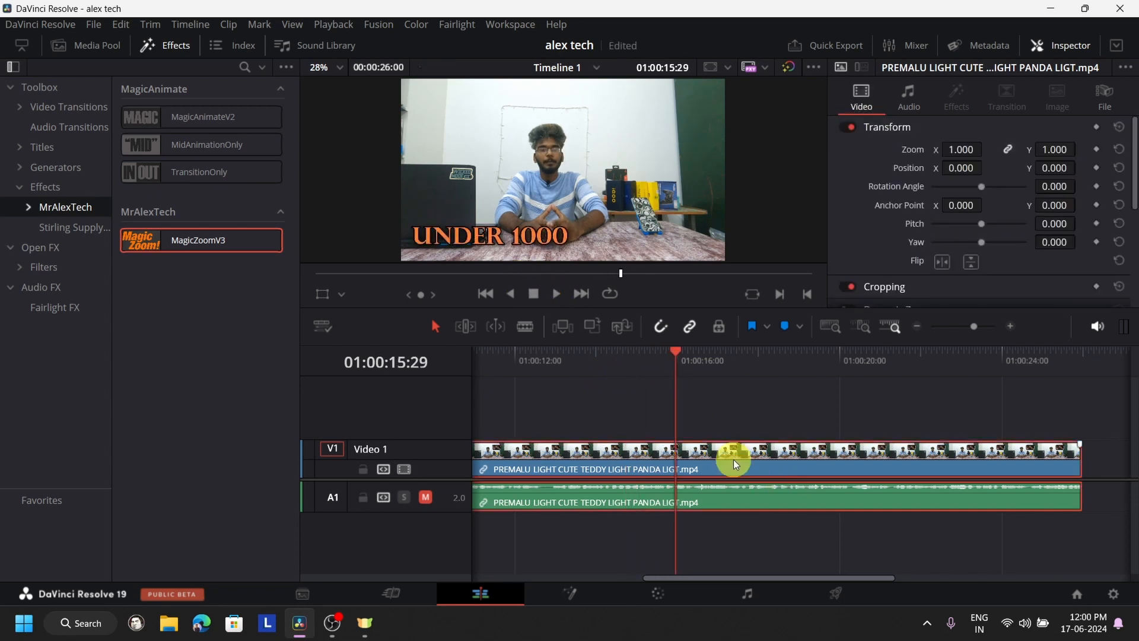
pyautogui.hotkey('ctrl', 'shift', '[')
# - Play the trimmed clip and return the playhead to the timeline start
pyautogui.click(555, 291)
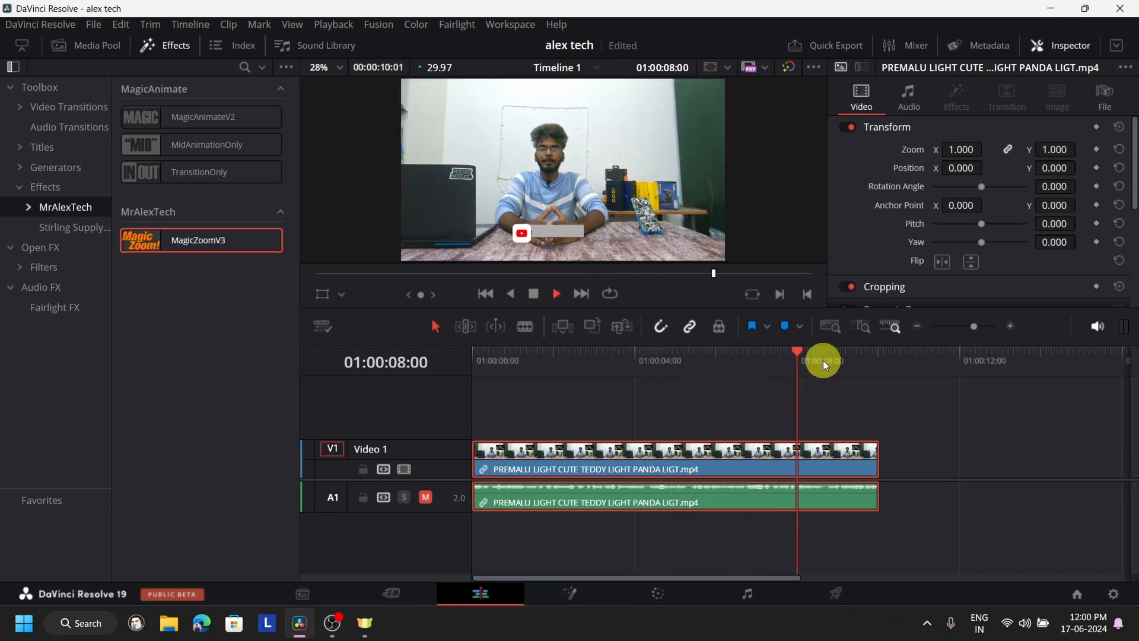
pyautogui.click(486, 354)
pyautogui.press('Home')
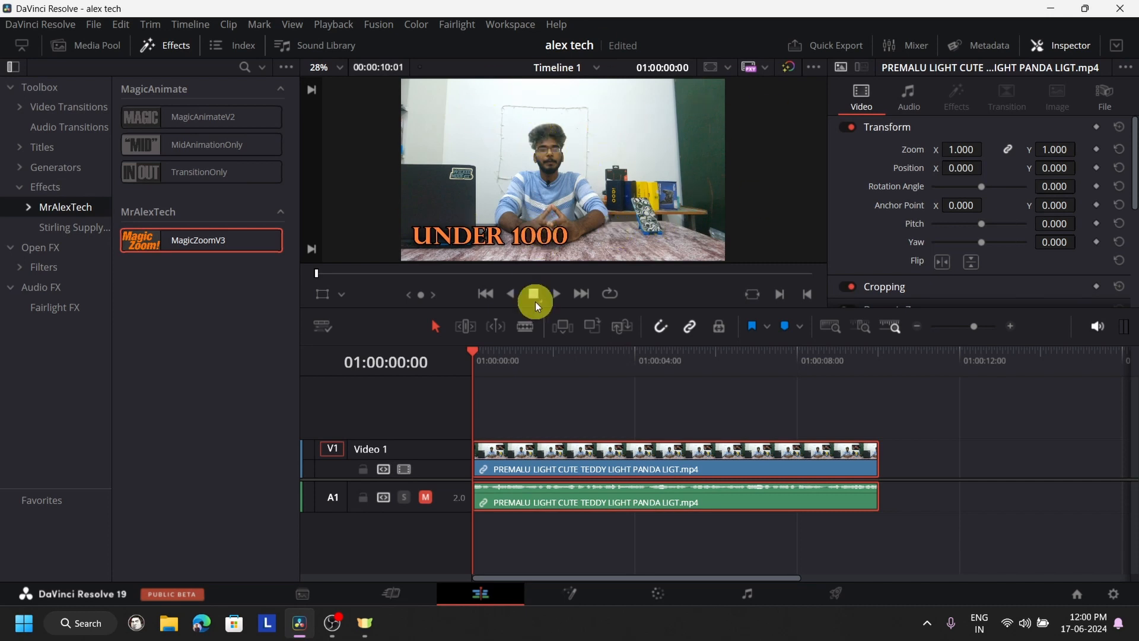
# - Split the clip at 01:00:02:23 and move the second part along the timeline to leave a gap between the parts
pyautogui.click(557, 295)
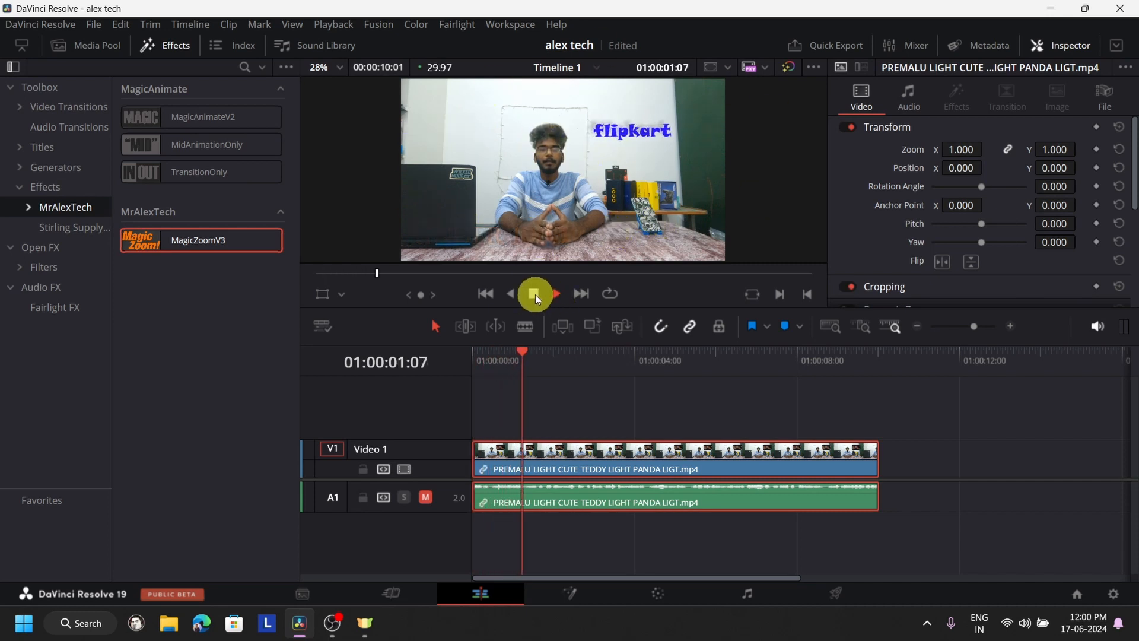
pyautogui.click(534, 295)
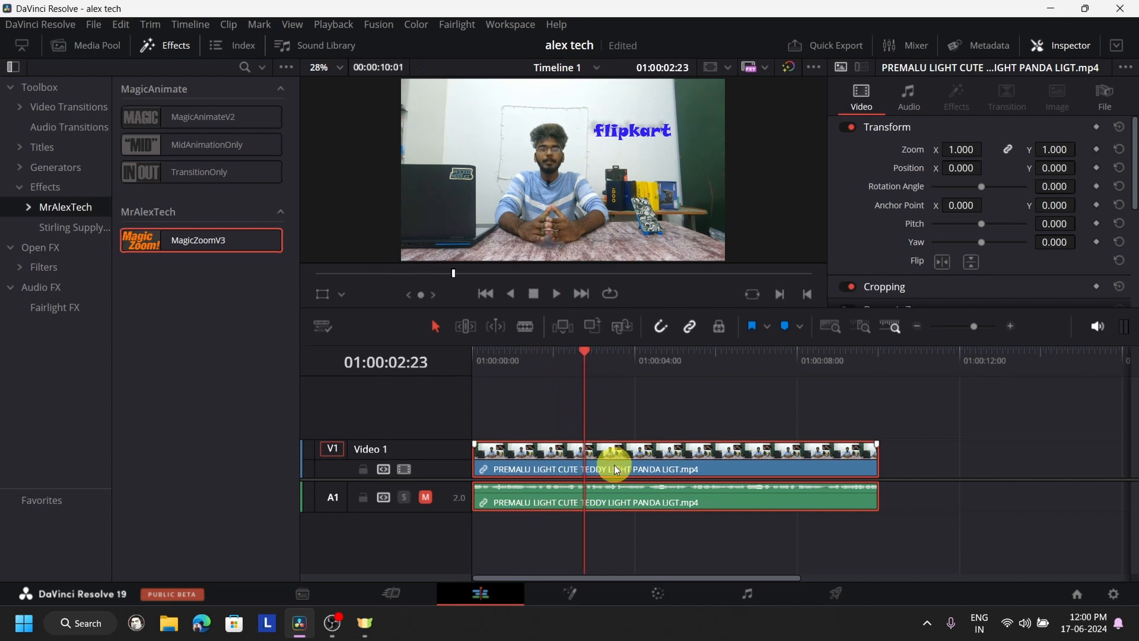
pyautogui.hotkey('ctrl', 'b')
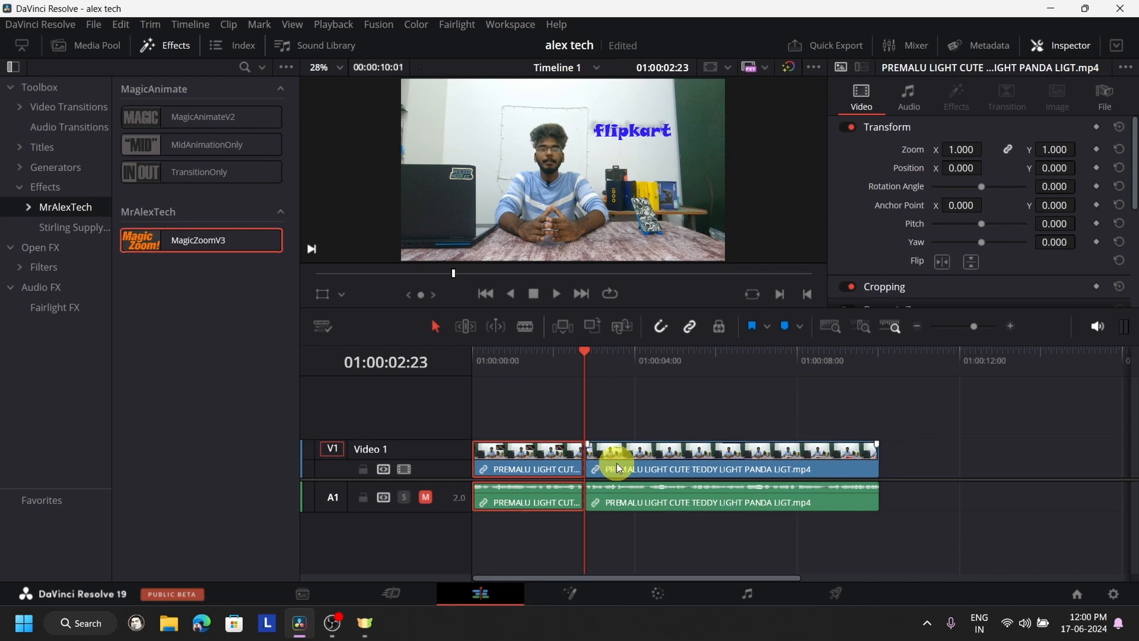
pyautogui.moveTo(617, 463); pyautogui.dragTo(718, 463)
# - Apply the MagicZoomV3 effect to the first clip segment on Video 1 and play it from the start
pyautogui.click(488, 383)
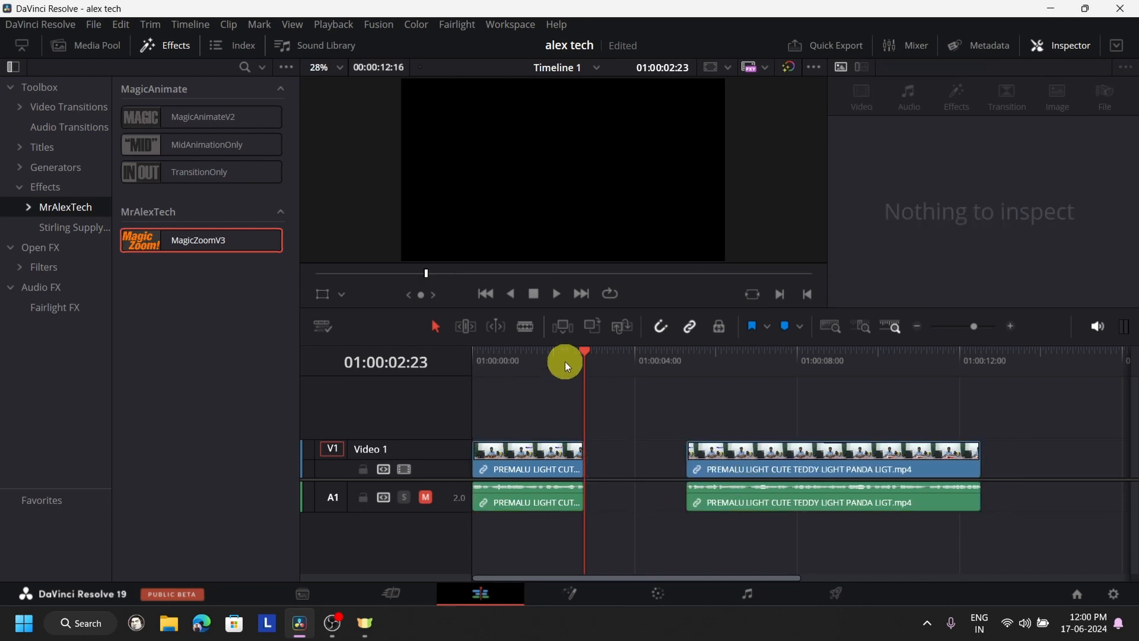
pyautogui.moveTo(566, 366); pyautogui.dragTo(497, 375)
pyautogui.moveTo(183, 240); pyautogui.dragTo(496, 468)
pyautogui.press('Home')
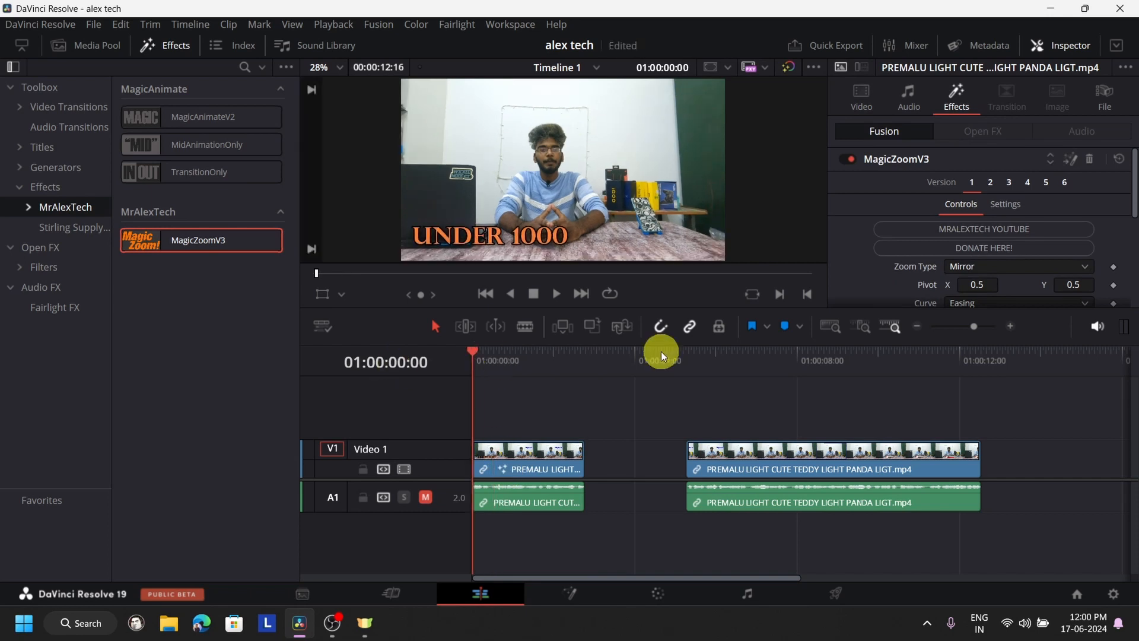
pyautogui.click(558, 293)
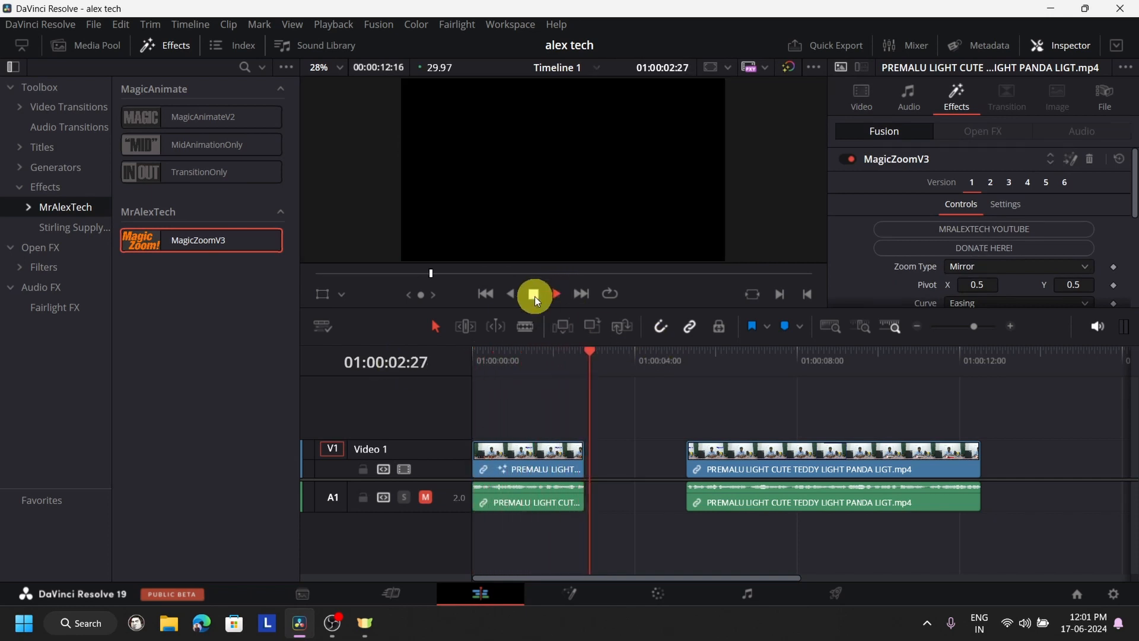
pyautogui.click(534, 294)
# - Delete the MagicZoomV3 effect from the first clip segment
pyautogui.click(549, 461)
pyautogui.click(532, 363)
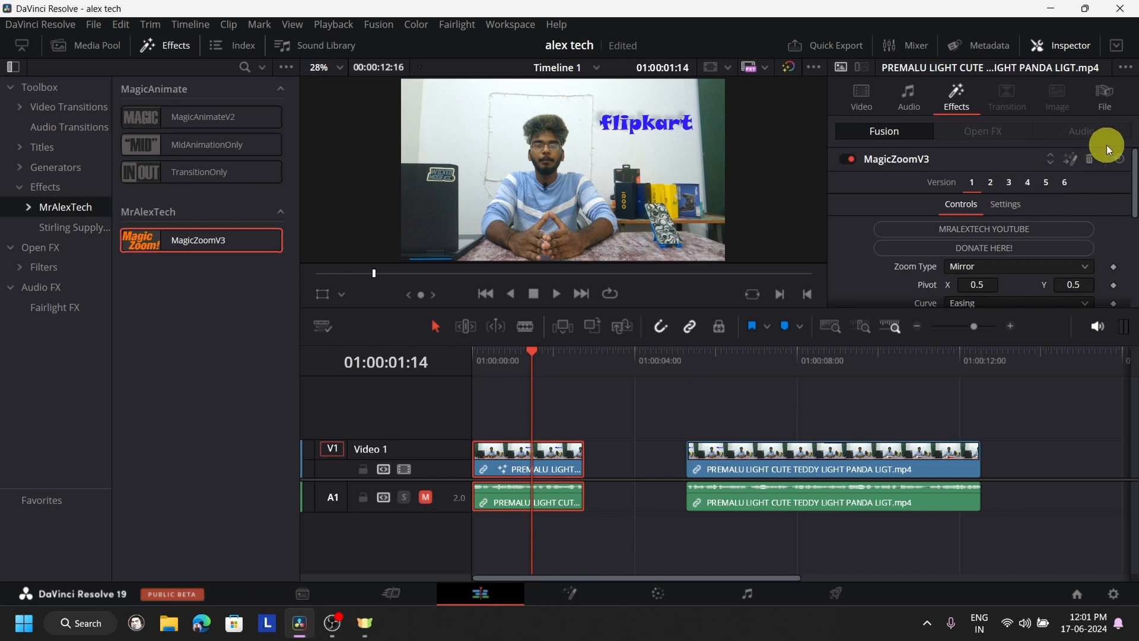
pyautogui.click(1090, 159)
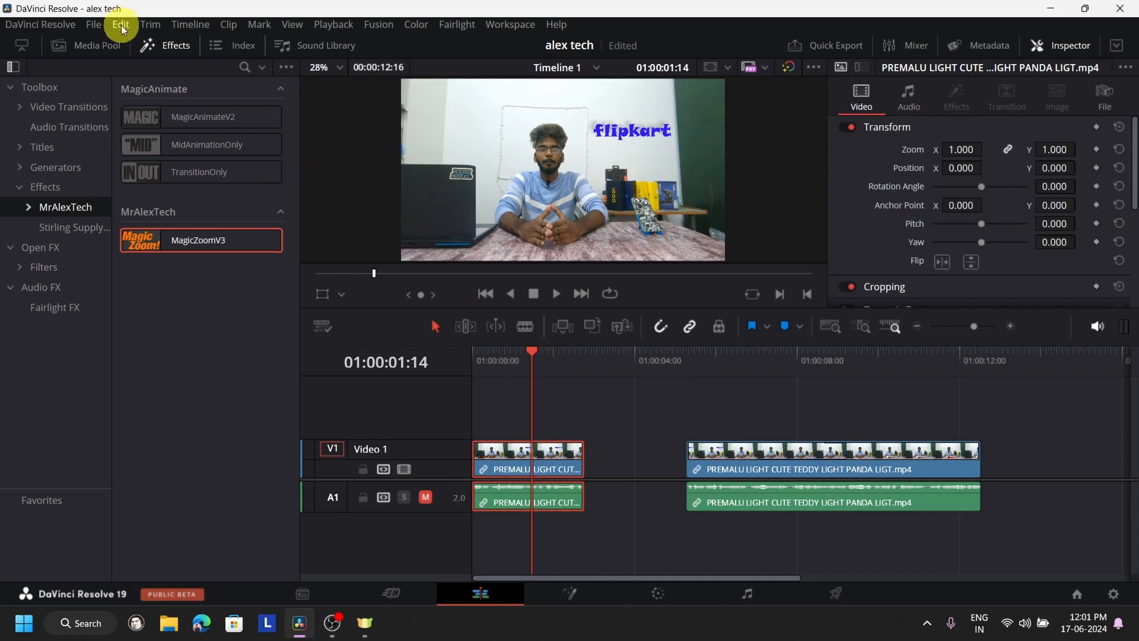
# - Add an Adjustment Clip on Video 2 and position it over the gap and the beginning of the second clip segment
pyautogui.click(44, 186)
pyautogui.moveTo(192, 113); pyautogui.dragTo(544, 410)
pyautogui.moveTo(640, 426); pyautogui.dragTo(612, 420)
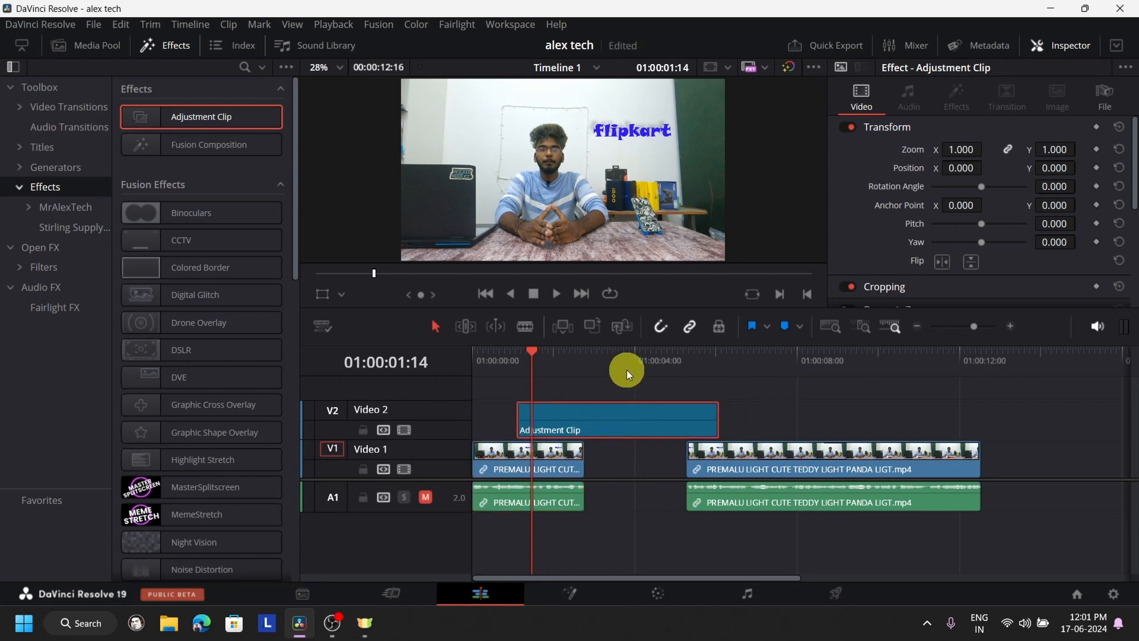
pyautogui.click(627, 369)
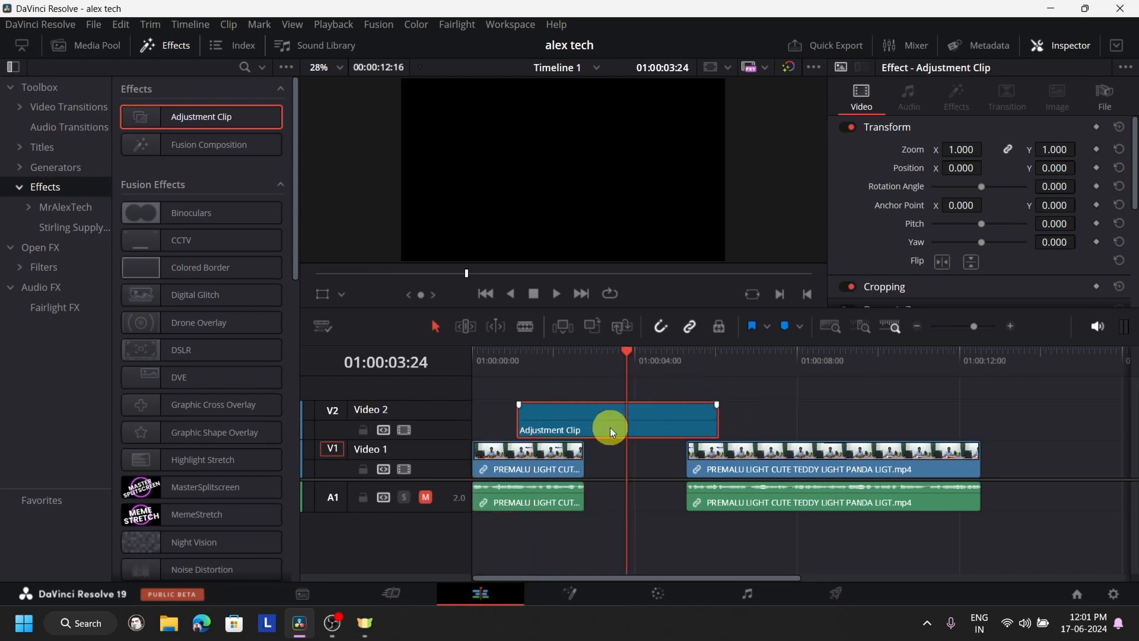
pyautogui.moveTo(610, 427); pyautogui.dragTo(704, 433)
# - Apply the MagicZoomV3 effect to the adjustment clip on Video 2
pyautogui.click(233, 127)
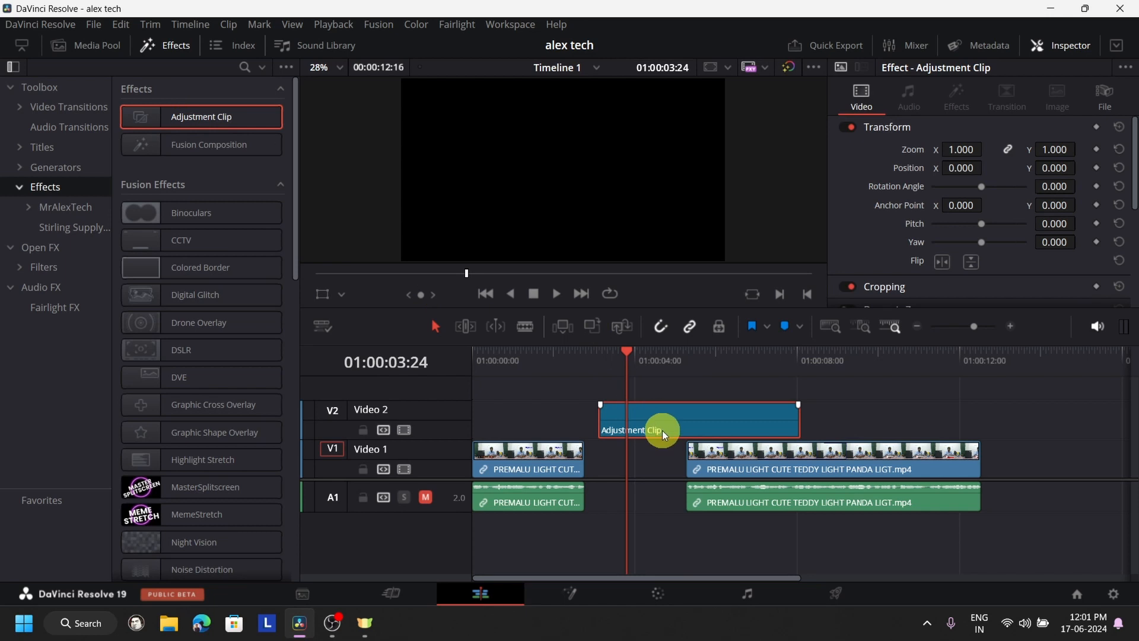
pyautogui.click(88, 199)
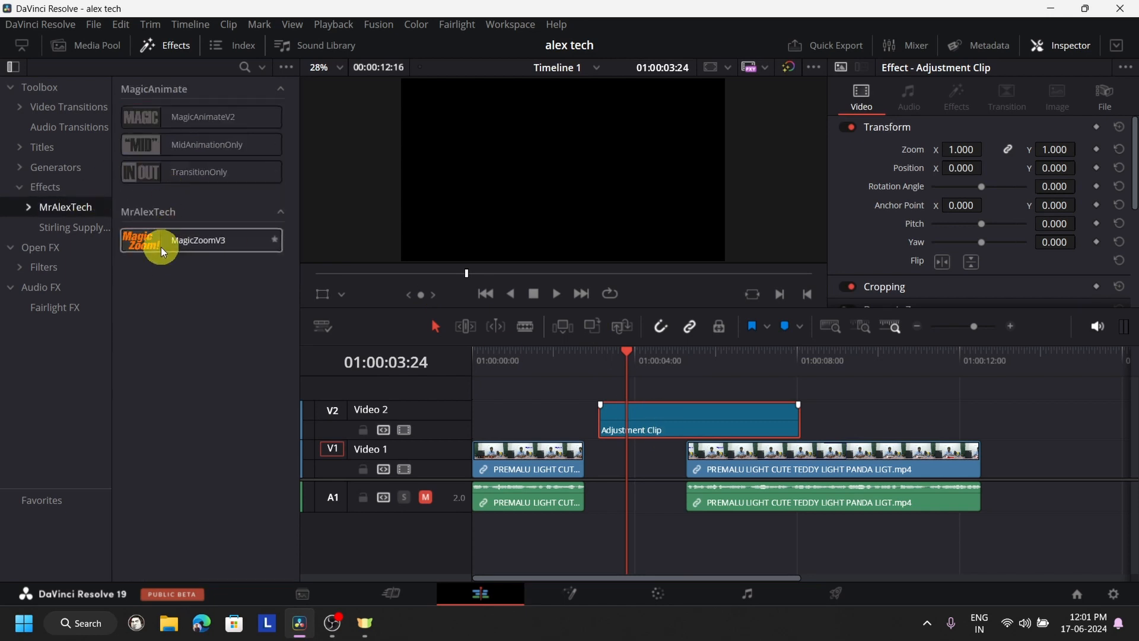
pyautogui.moveTo(161, 247); pyautogui.dragTo(643, 419)
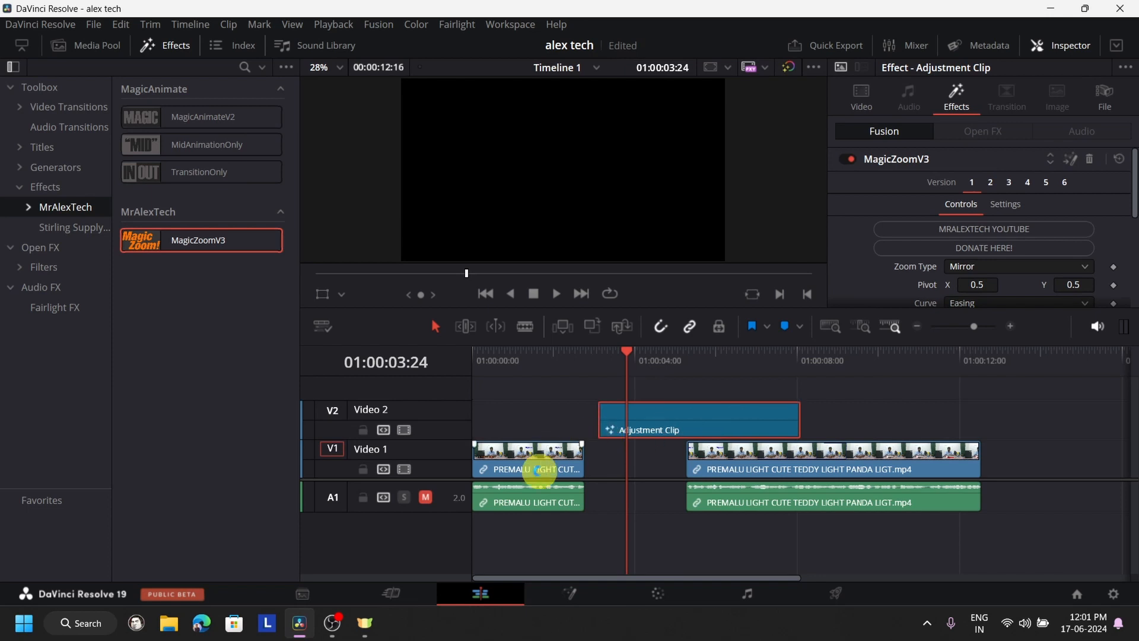
pyautogui.click(537, 471)
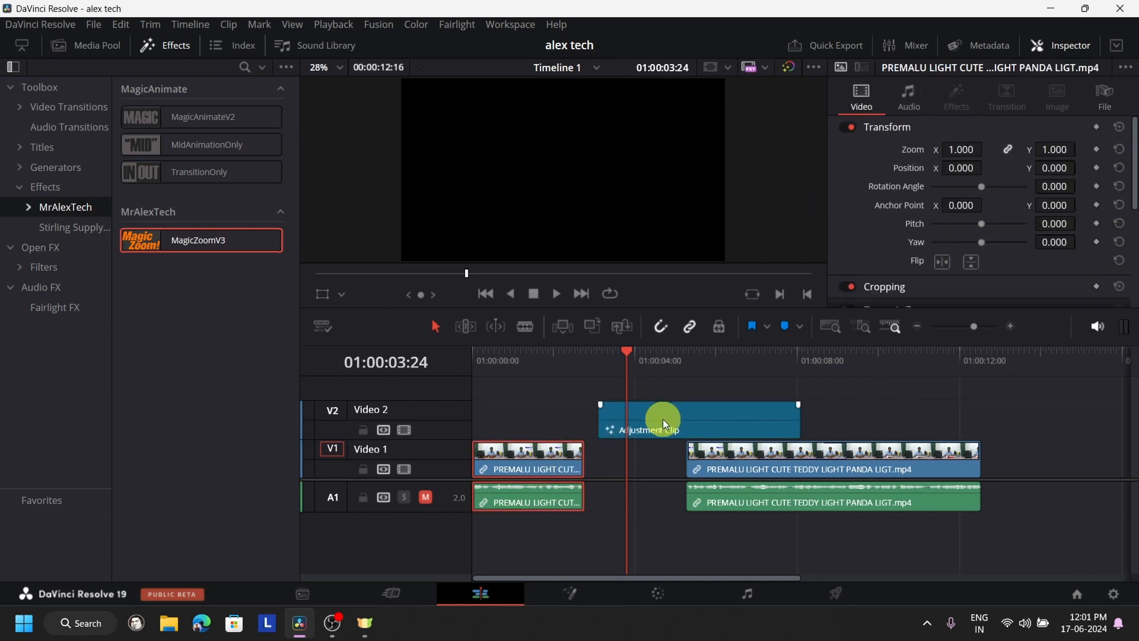
# - Trim the end of the adjustment clip back to 01:00:03:24 and move the clip to the start of the timeline
pyautogui.moveTo(799, 420); pyautogui.dragTo(626, 438)
pyautogui.click(652, 432)
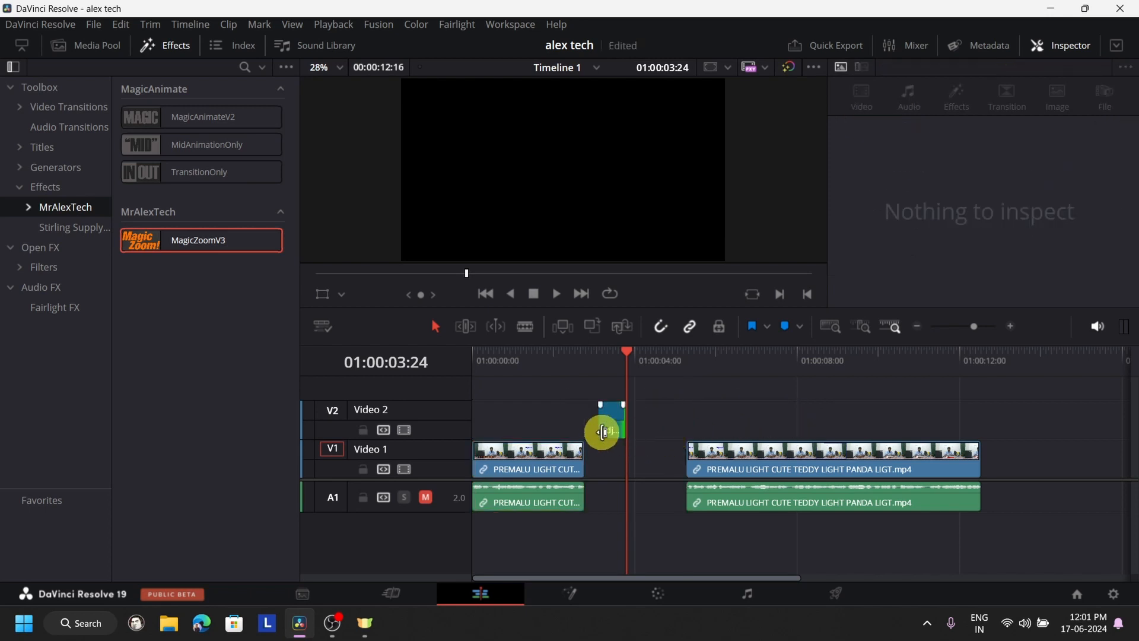
pyautogui.click(617, 425)
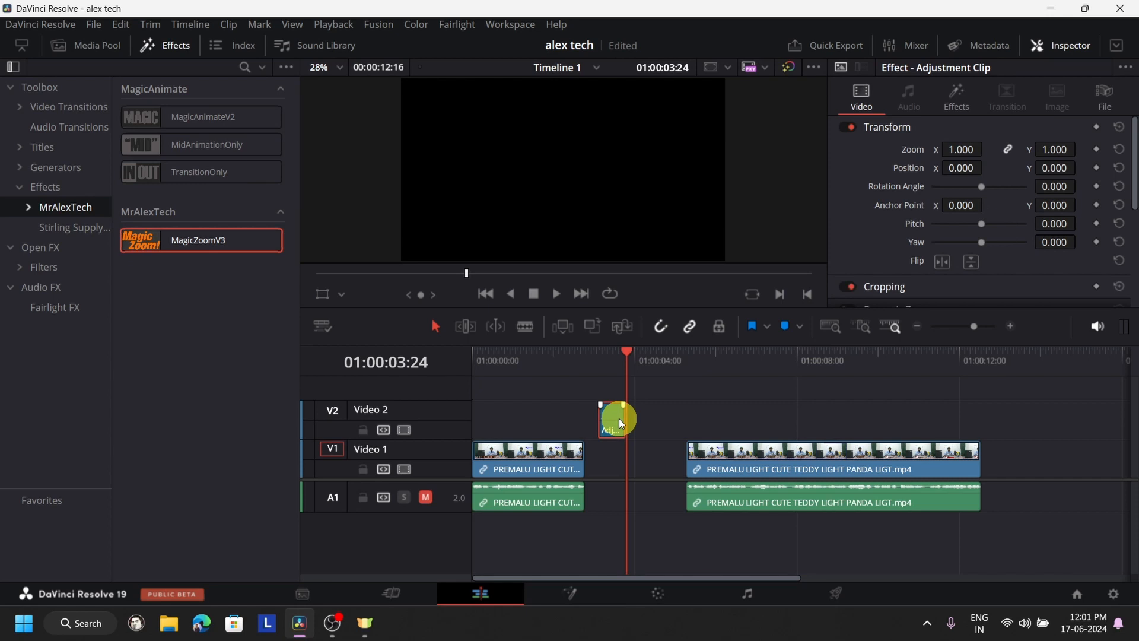
pyautogui.moveTo(618, 419); pyautogui.dragTo(475, 408)
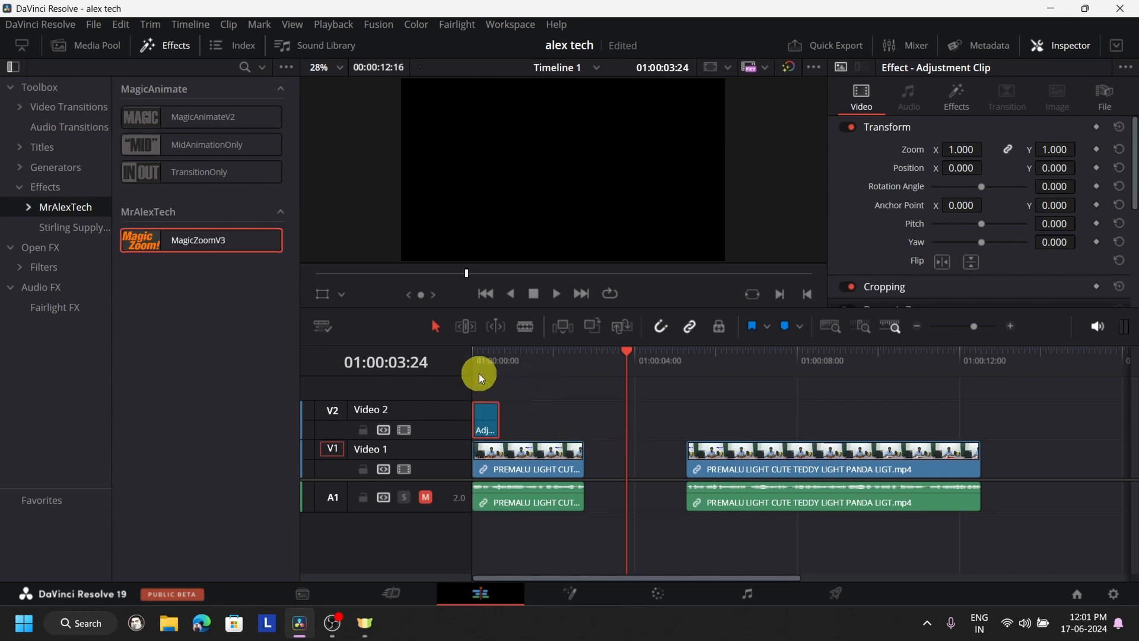
# - Play the timeline from the start to preview the zoom with the short adjustment clip
pyautogui.press('Home')
pyautogui.click(553, 297)
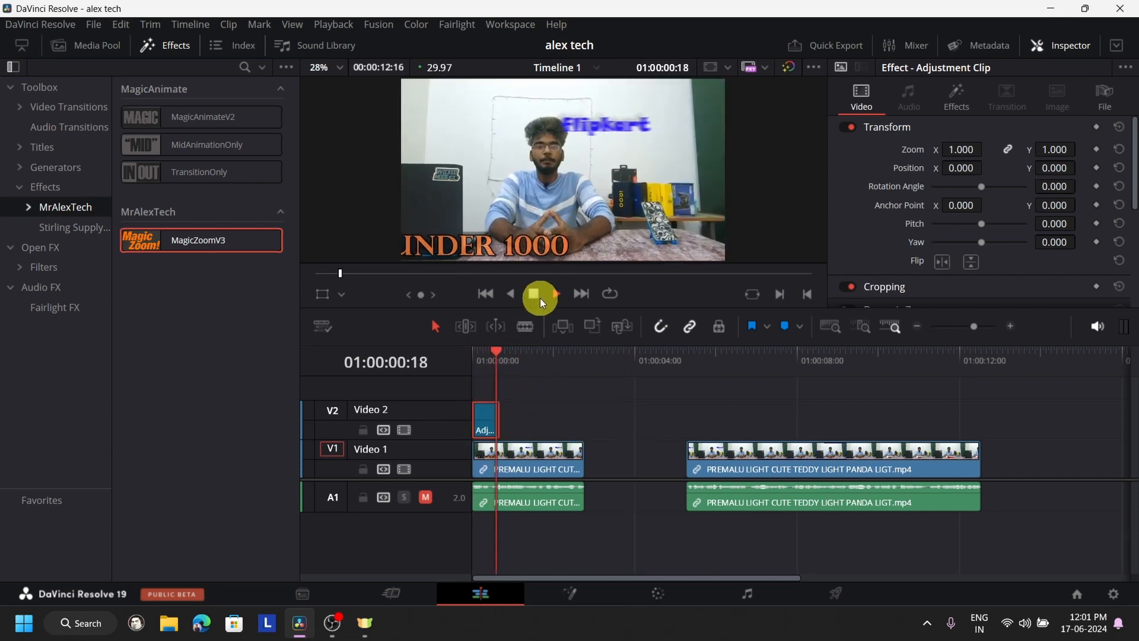
pyautogui.click(540, 298)
# - Lengthen the adjustment clip to about half of the first clip segment and play it from the start
pyautogui.moveTo(499, 423); pyautogui.dragTo(523, 424)
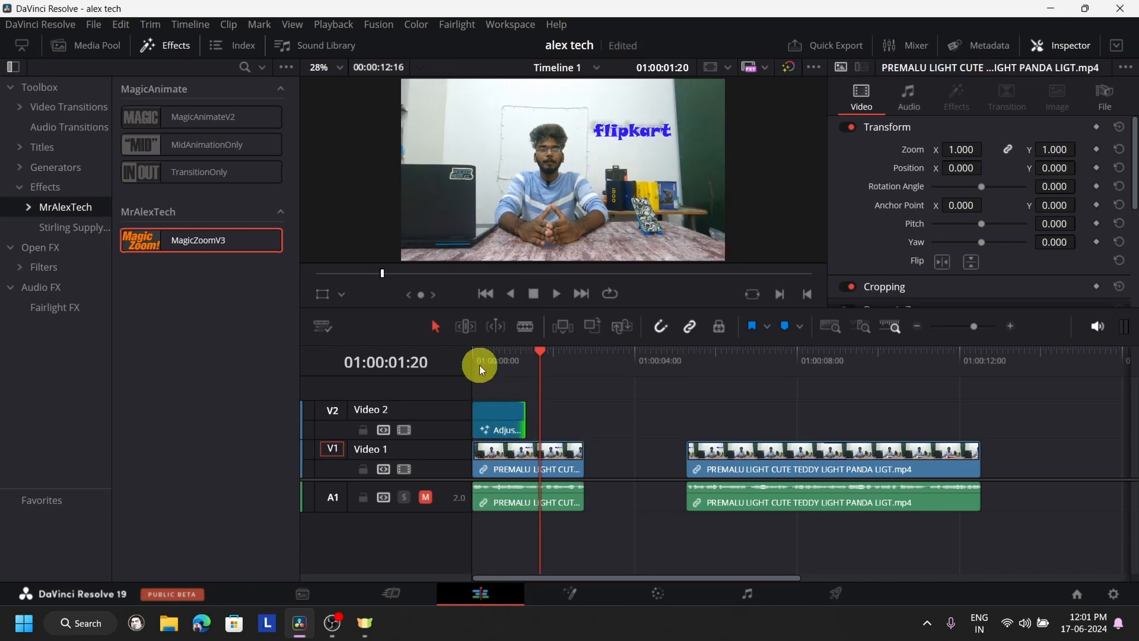
pyautogui.press('Home')
pyautogui.click(553, 297)
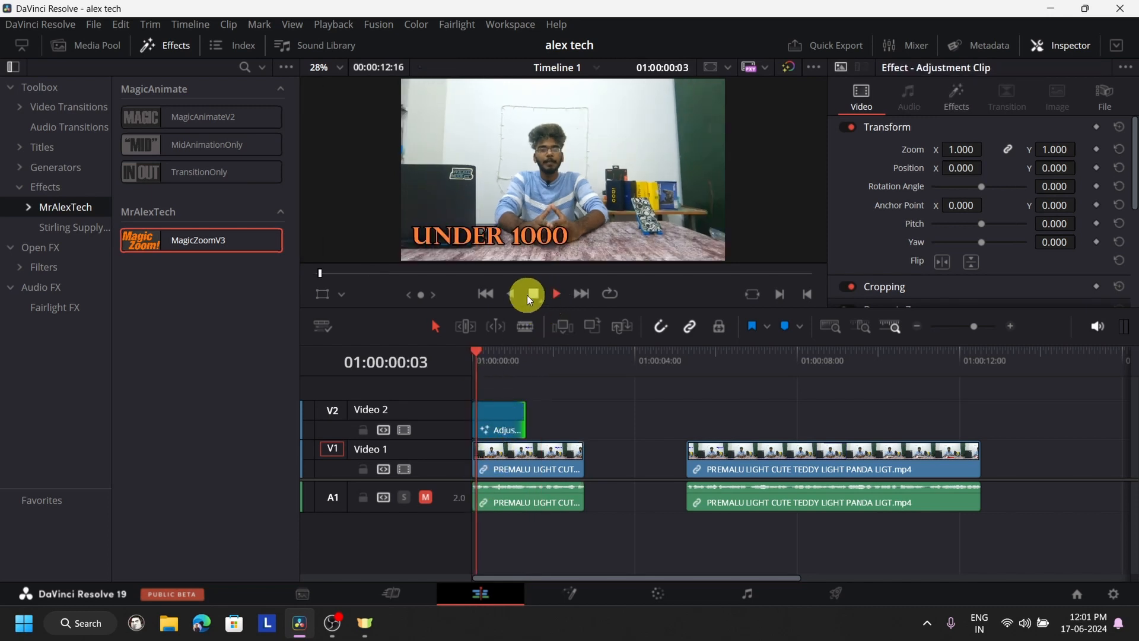
pyautogui.click(532, 295)
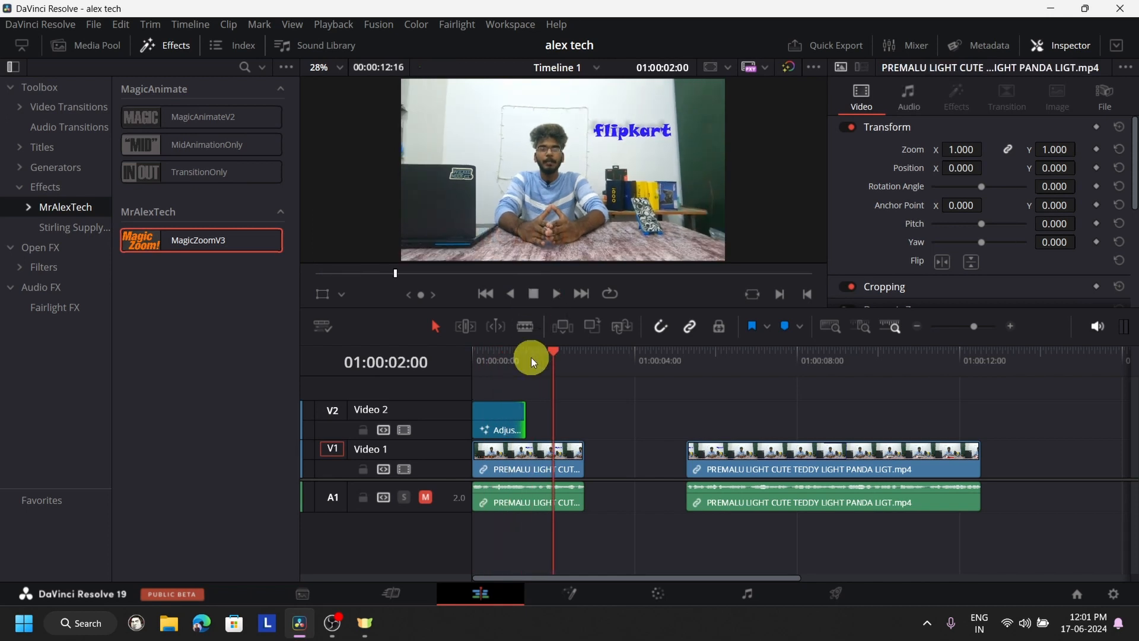
# - Extend the end of the adjustment clip to 01:00:02:00 and preview the slower zoom
pyautogui.moveTo(524, 416); pyautogui.dragTo(554, 416)
pyautogui.click(483, 364)
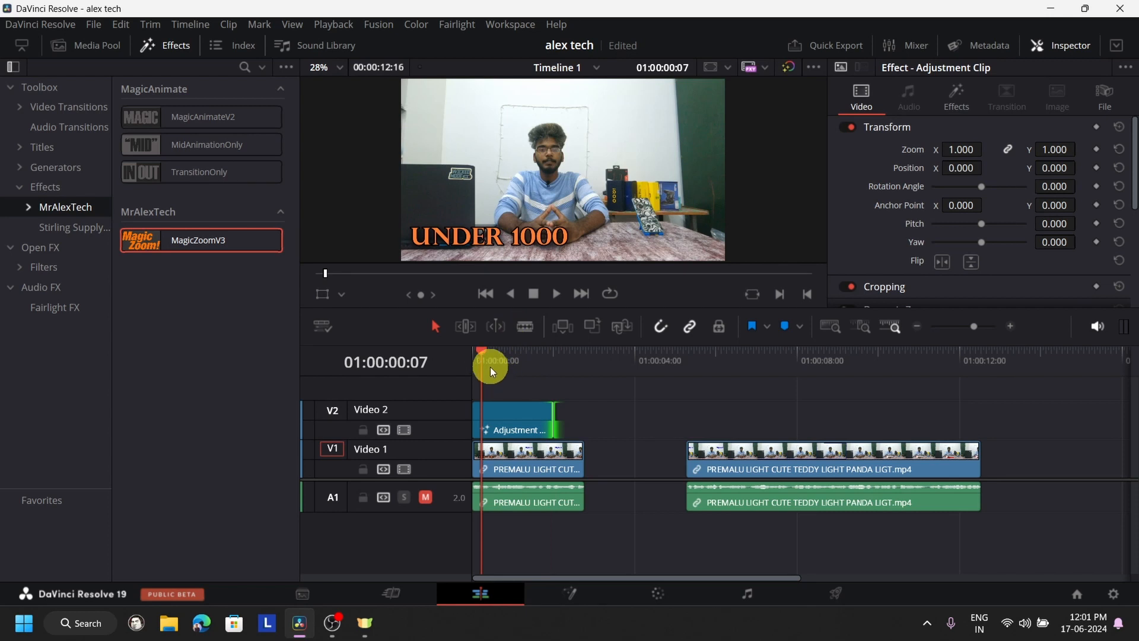
pyautogui.click(558, 295)
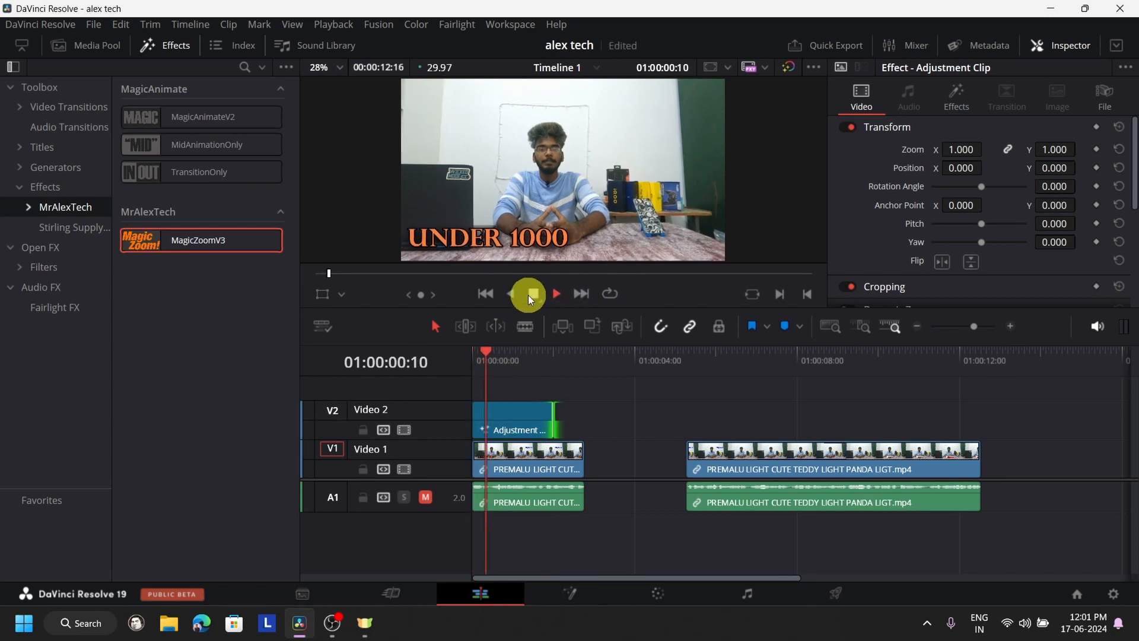
pyautogui.click(535, 291)
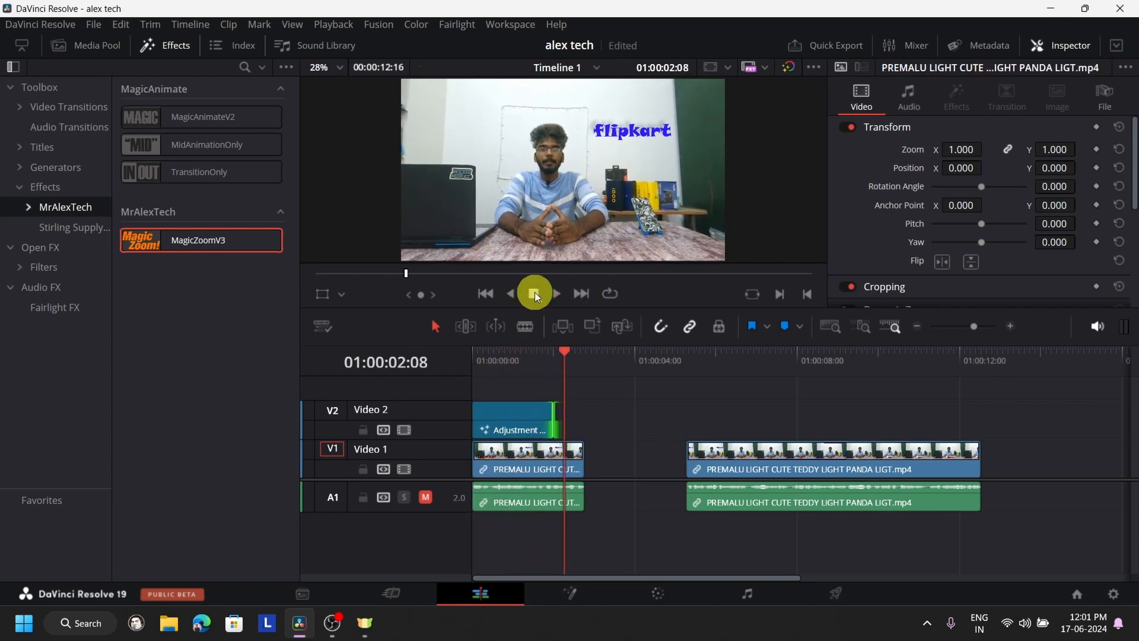
# - Copy the Video 2 adjustment clip and place three duplicates on Video 3, Video 4 and Video 5
pyautogui.click(496, 414)
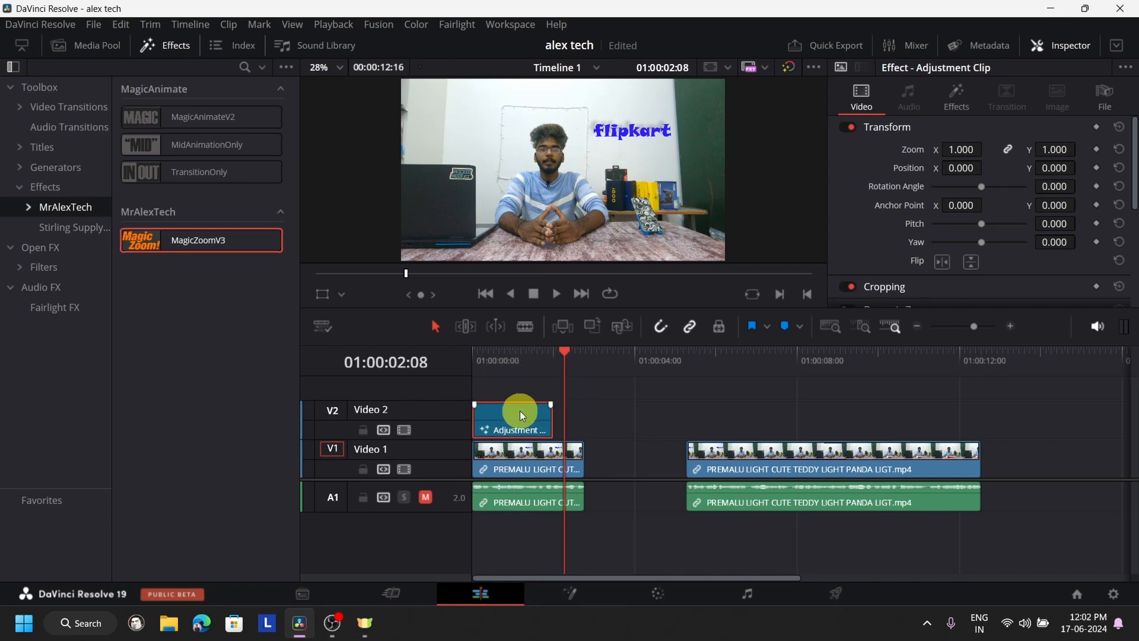
pyautogui.click(534, 356)
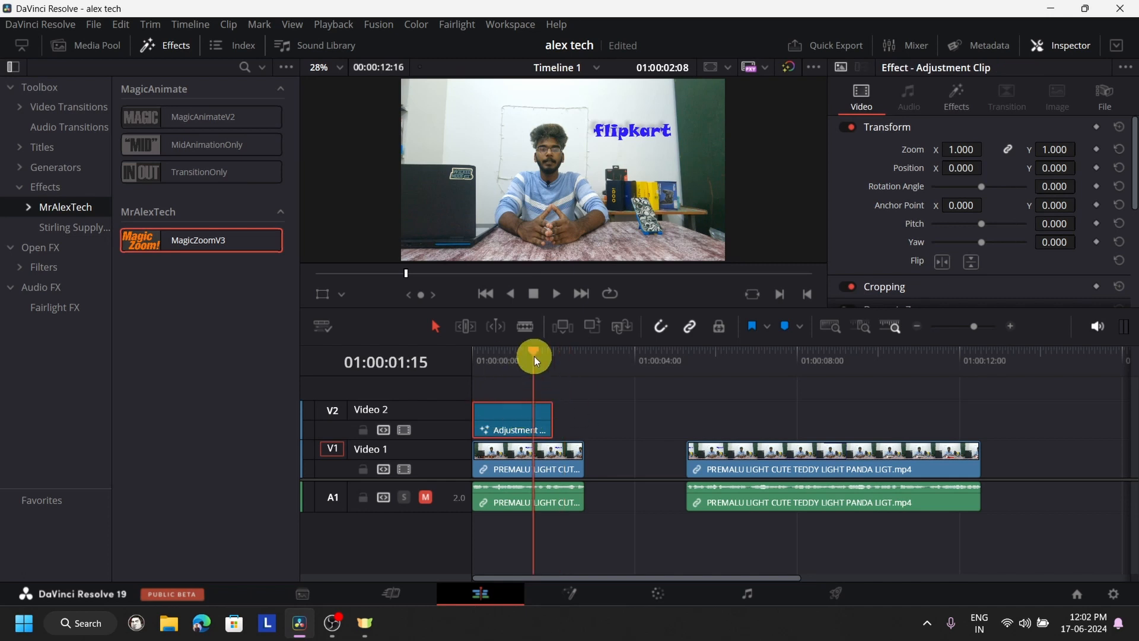
pyautogui.click(551, 357)
pyautogui.hotkey('ctrl', 'v')
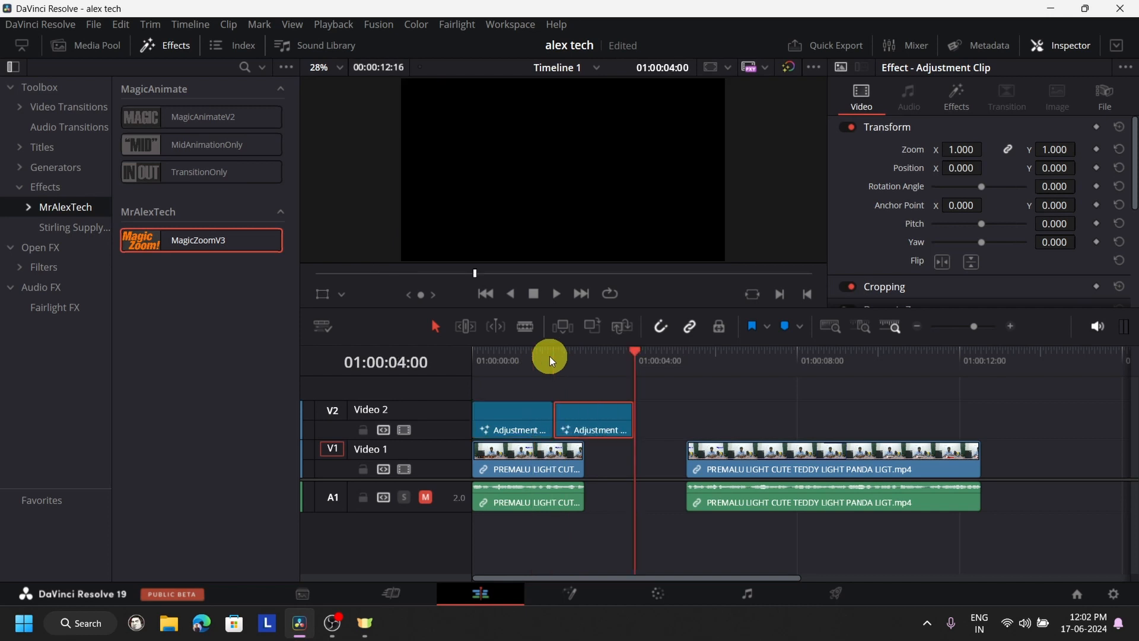
pyautogui.hotkey('ctrl', 'v')
pyautogui.hotkey('ctrl', 'v')
pyautogui.moveTo(598, 429); pyautogui.dragTo(544, 388)
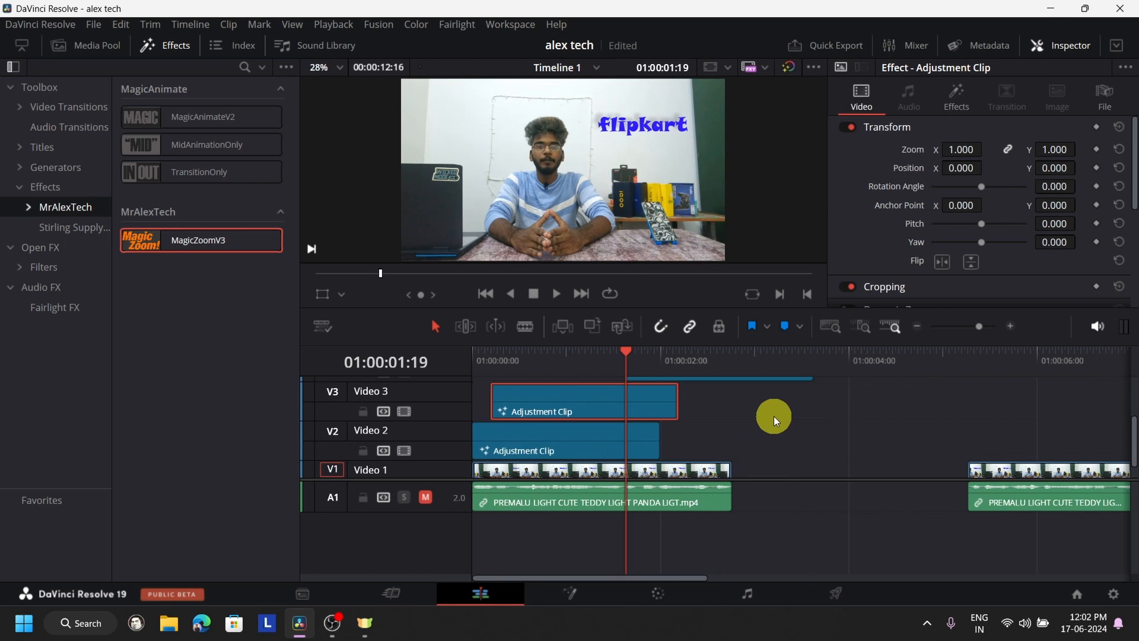
# - Align the adjustment clips on Video 3, 4 and 5 with the timeline start and play the stacked zooms
pyautogui.scroll(-2, 774, 416)
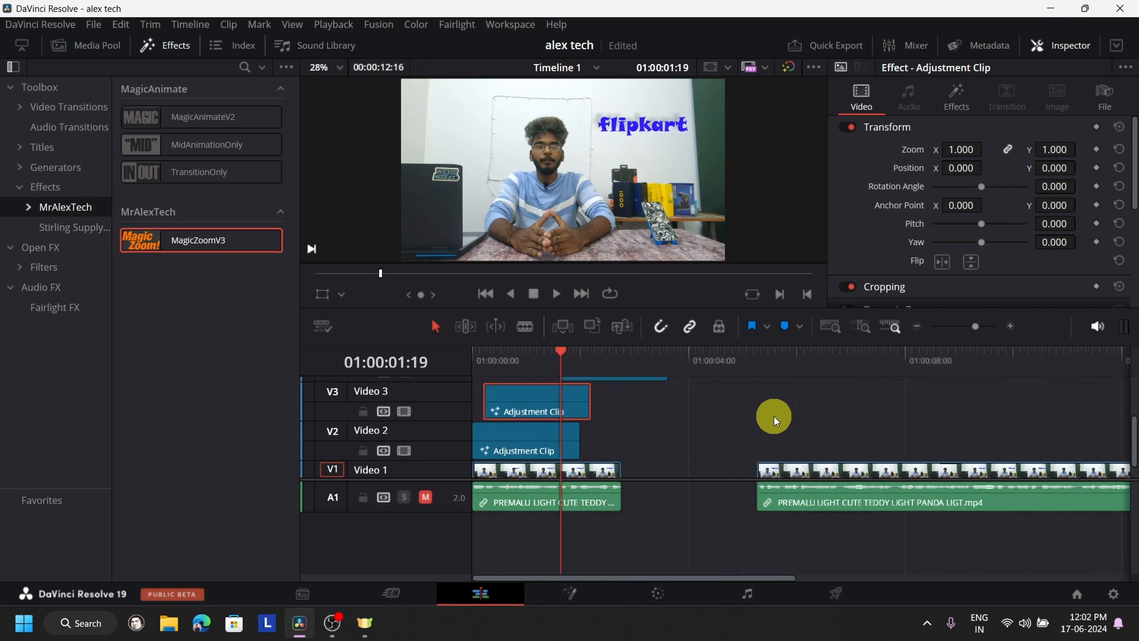
pyautogui.scroll(-2, 618, 426)
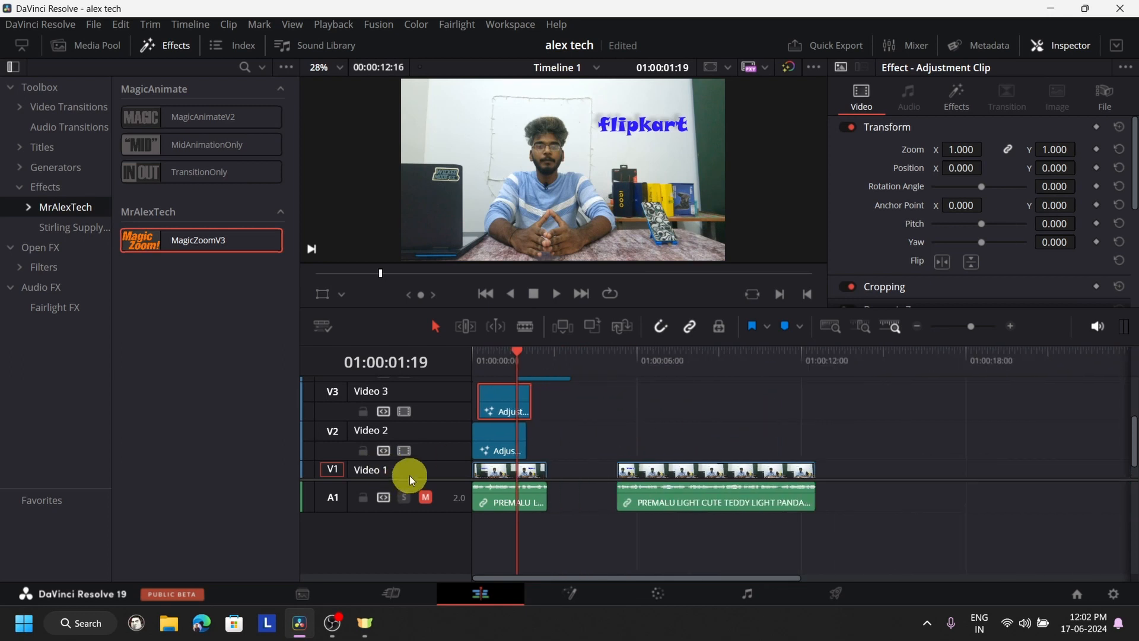
pyautogui.moveTo(407, 480); pyautogui.dragTo(407, 547)
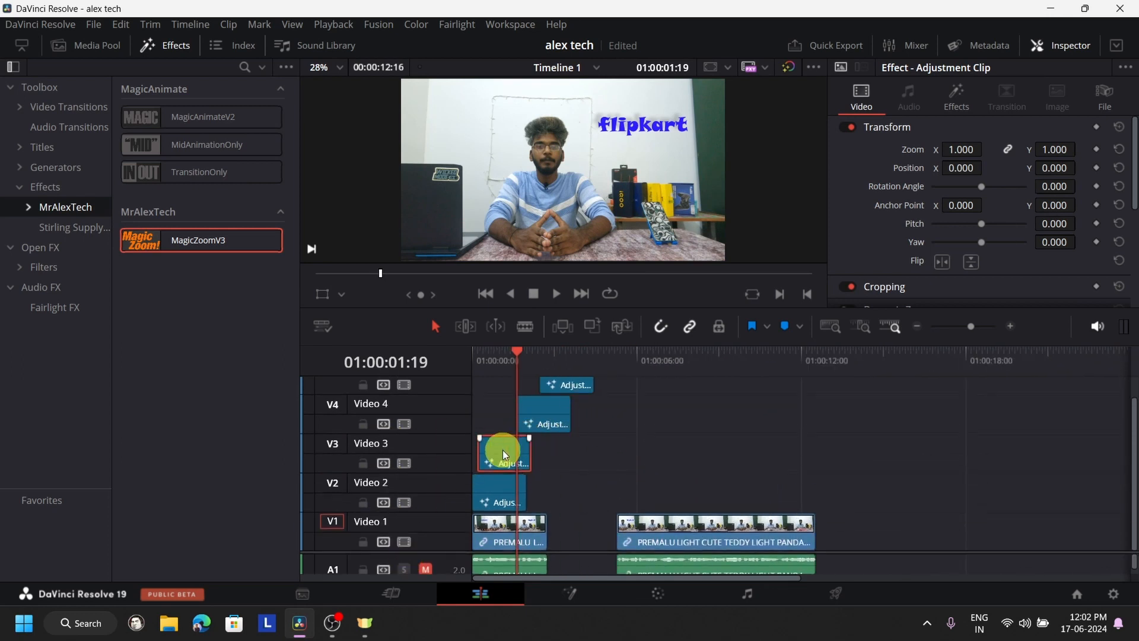
pyautogui.moveTo(504, 450); pyautogui.dragTo(501, 451)
pyautogui.click(532, 419)
pyautogui.moveTo(554, 419); pyautogui.dragTo(508, 426)
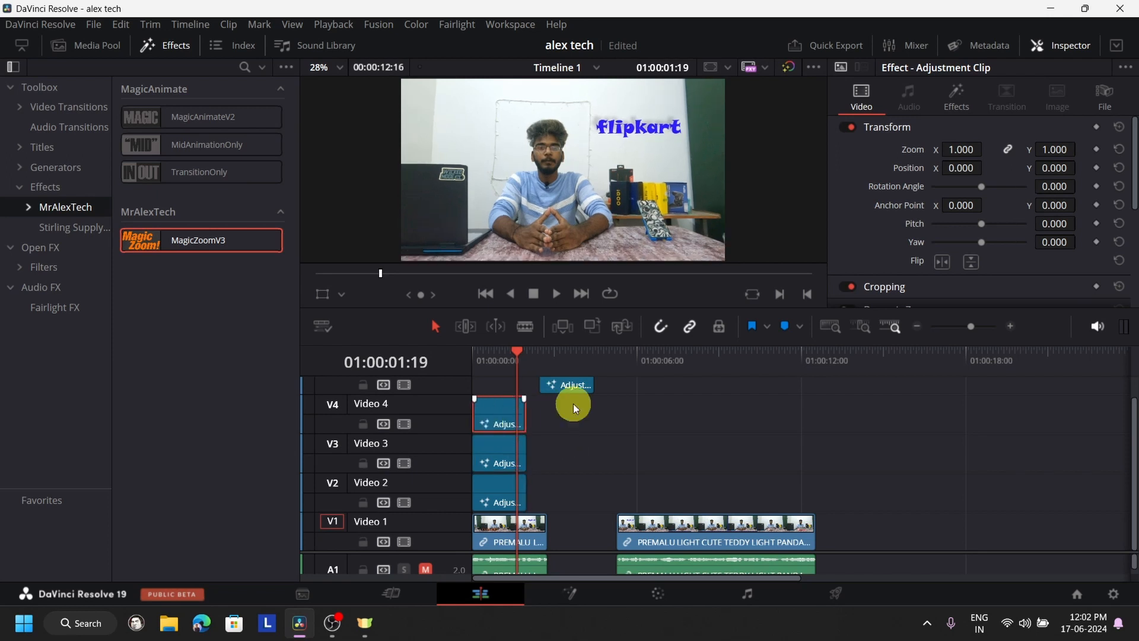
pyautogui.click(579, 387)
pyautogui.moveTo(579, 387); pyautogui.dragTo(470, 350)
pyautogui.click(558, 295)
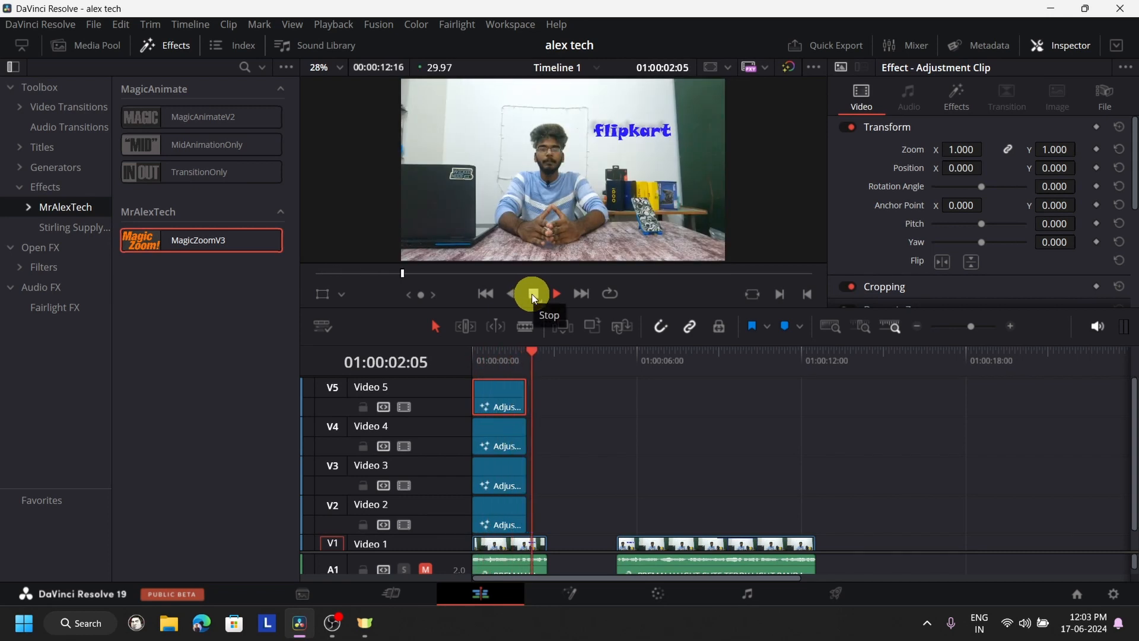
pyautogui.click(532, 295)
# - Examine the MagicZoomV3 settings of the adjustment clip on Video 4, including zoom scale, offset and speed
pyautogui.click(503, 446)
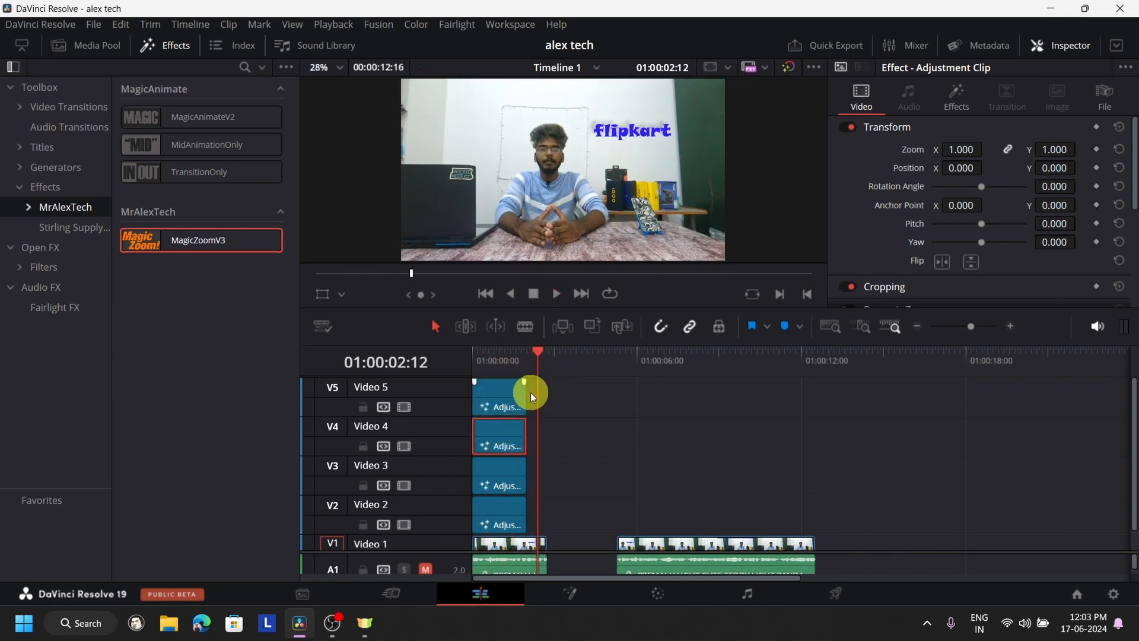
pyautogui.click(955, 101)
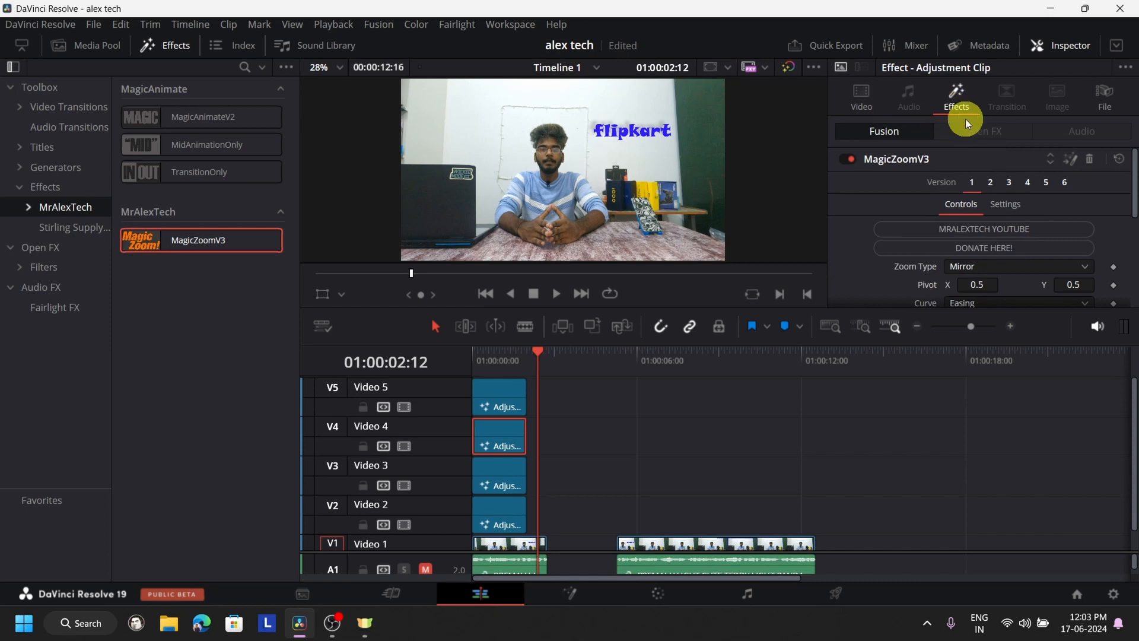
pyautogui.scroll(-3, 1012, 213)
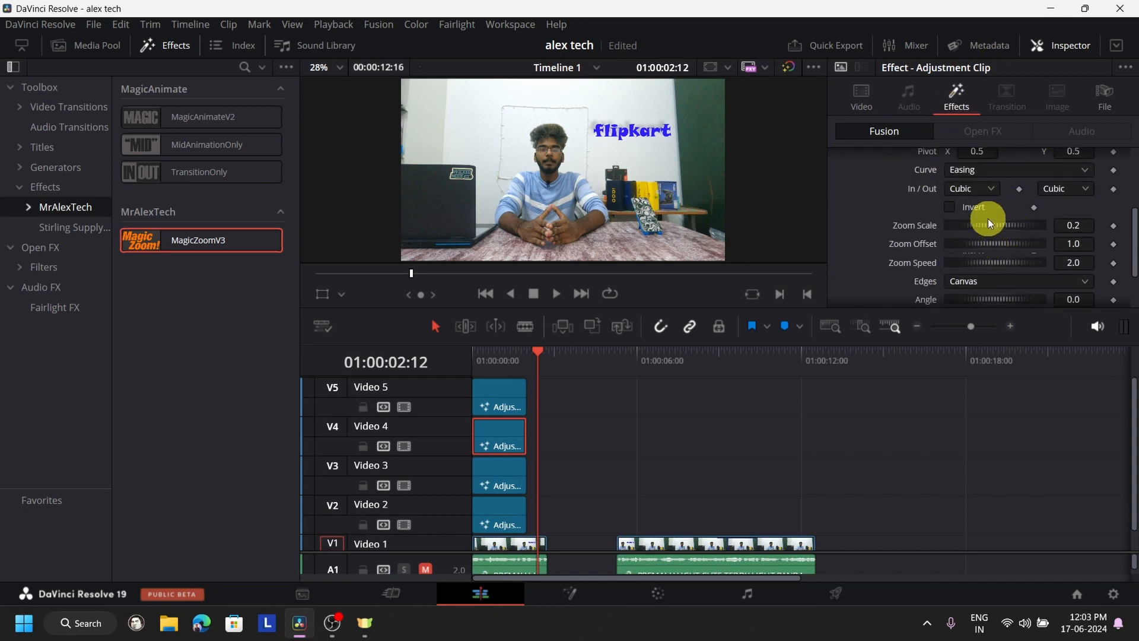
pyautogui.click(494, 395)
pyautogui.hotkey('ctrl', 'z')
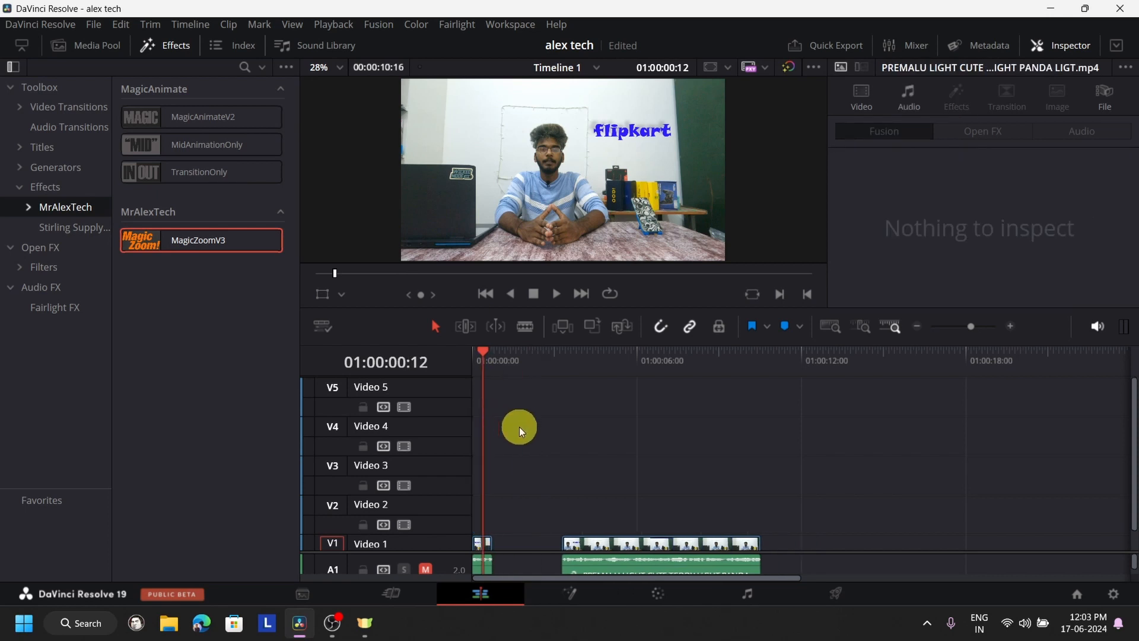
pyautogui.hotkey('ctrl', 'shift', 'z')
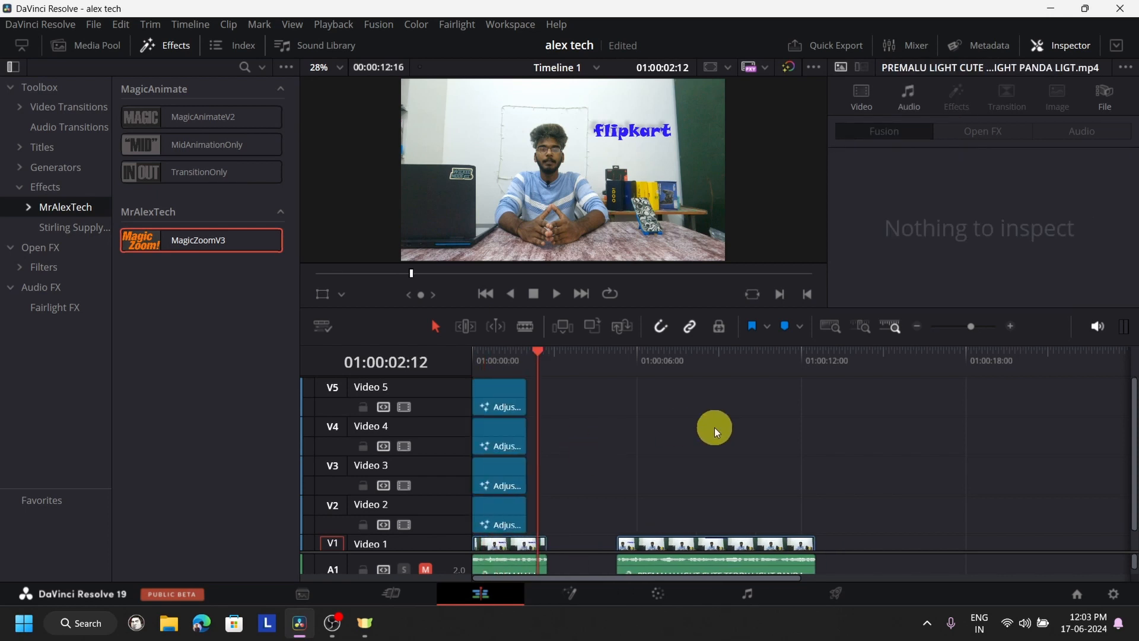
# - Delete the adjustment clips on Video 5, Video 4 and Video 3, and play the remaining one from the start
pyautogui.click(507, 397)
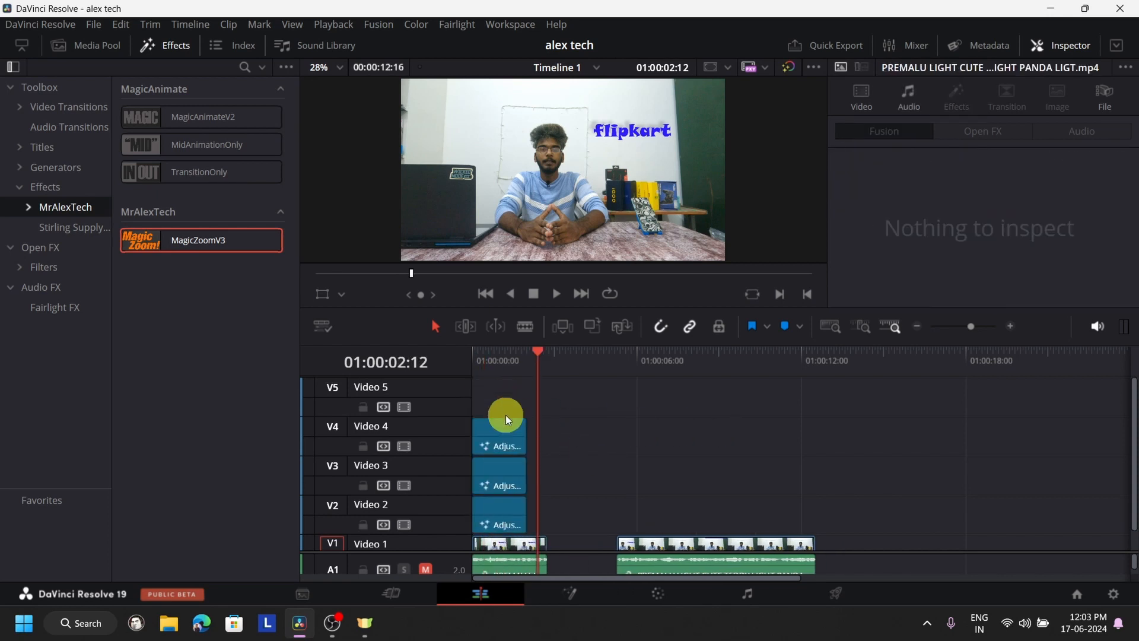
pyautogui.click(504, 432)
pyautogui.press('Delete')
pyautogui.click(498, 473)
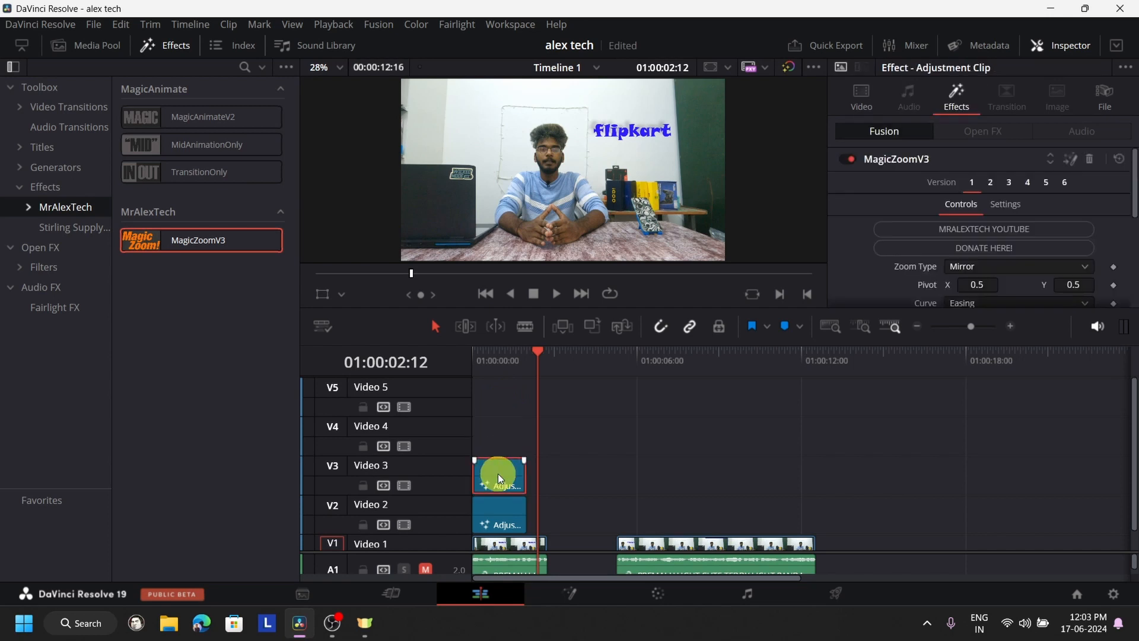
pyautogui.press('Delete')
pyautogui.moveTo(494, 358); pyautogui.dragTo(454, 365)
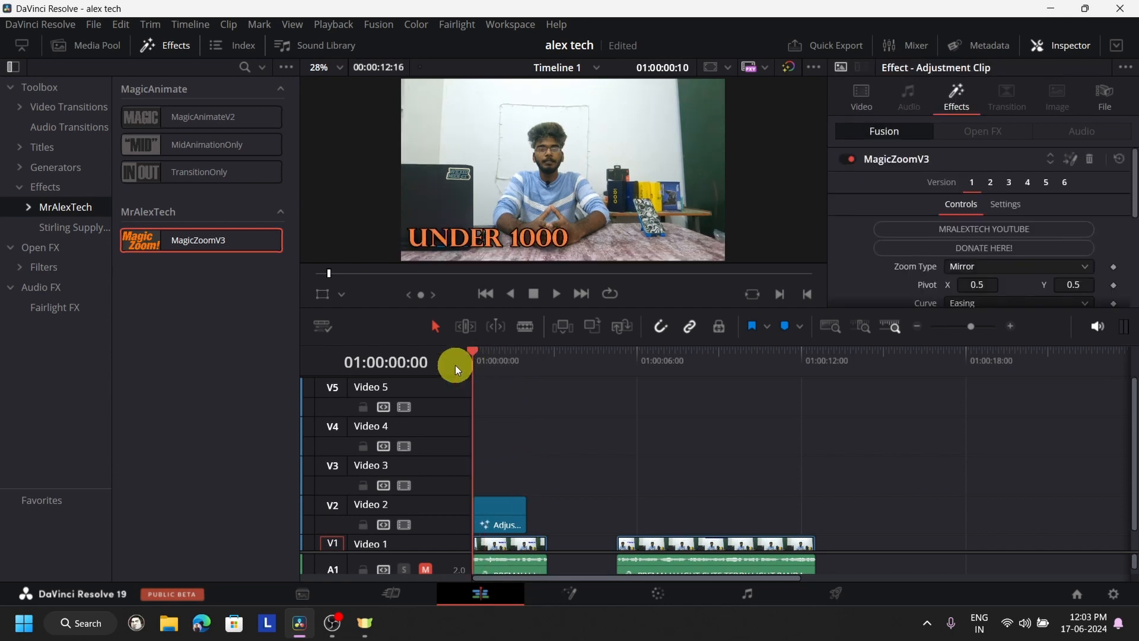
pyautogui.click(555, 295)
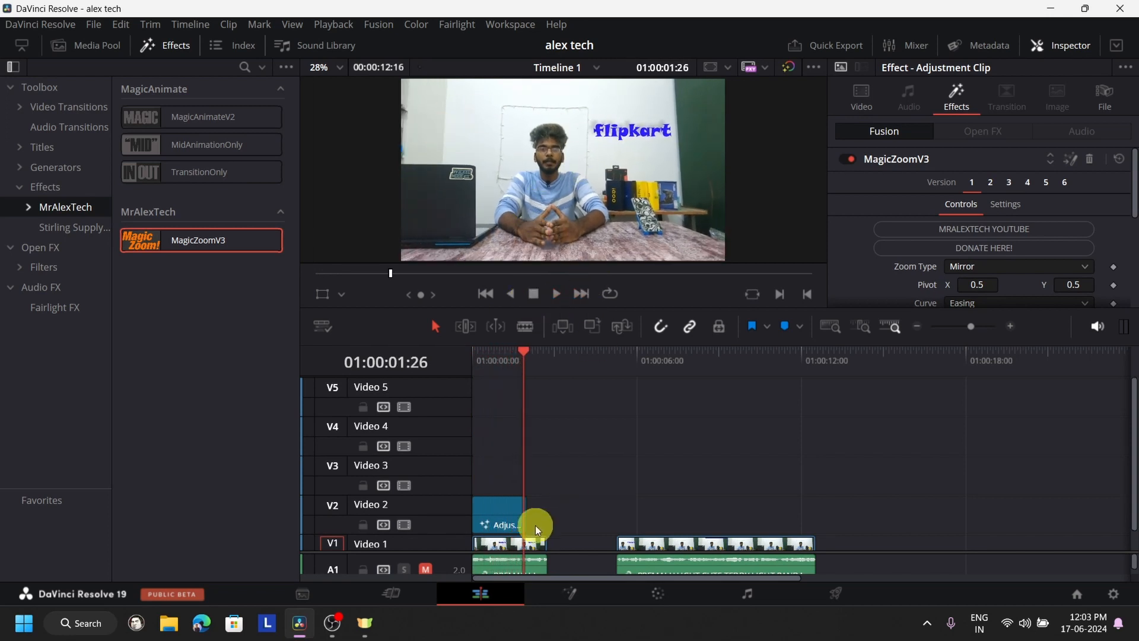
# - Duplicate the Video 2 adjustment clip onto Video 3 directly above it and return the playhead to 01:00:00:00
pyautogui.click(494, 518)
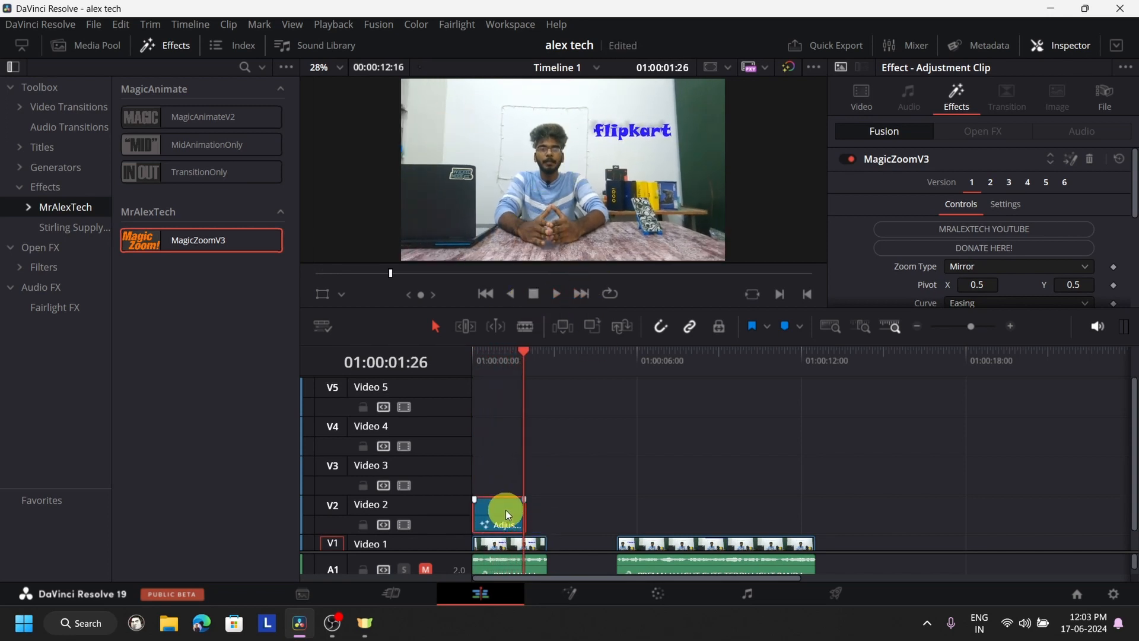
pyautogui.moveTo(505, 510); pyautogui.dragTo(514, 476)
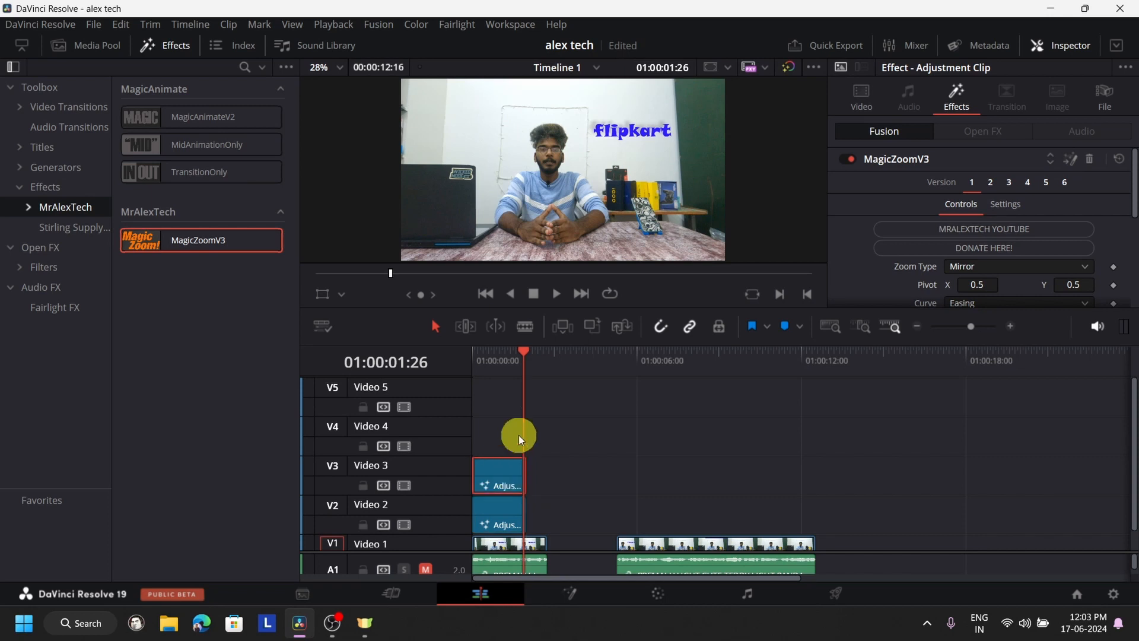
pyautogui.moveTo(524, 351); pyautogui.dragTo(420, 379)
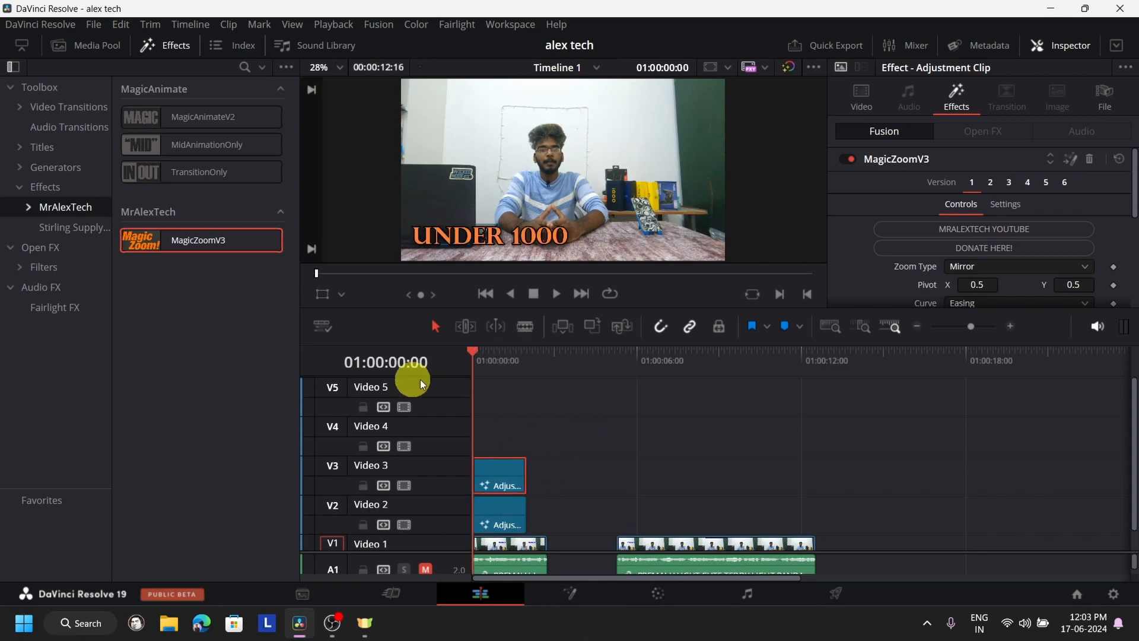
pyautogui.click(486, 515)
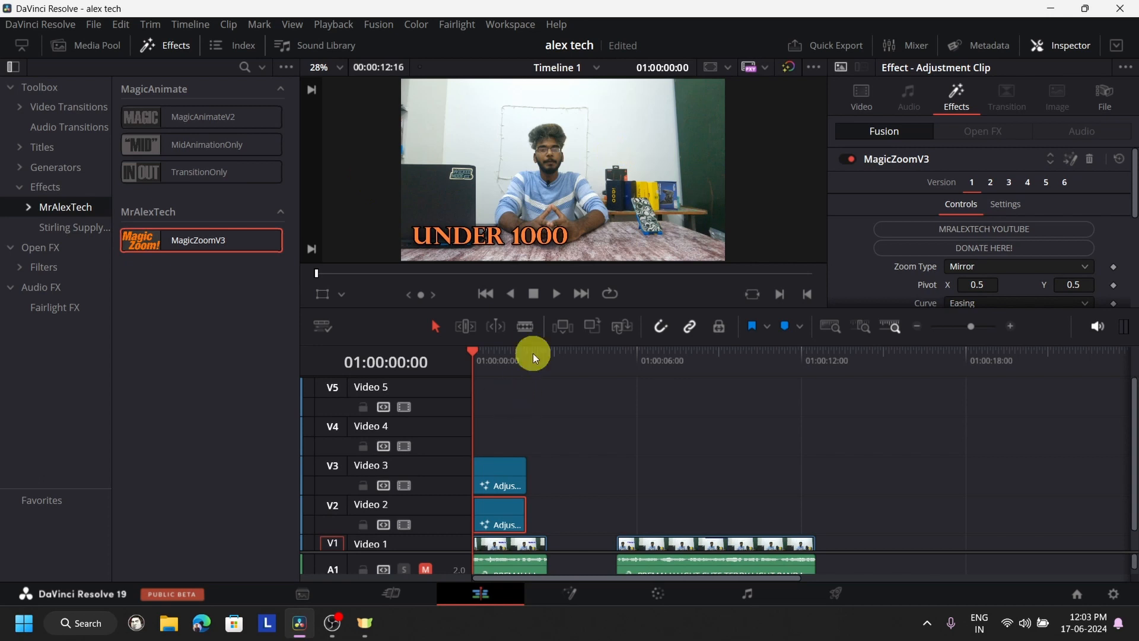
# - Play the two stacked zooms, then duplicate the adjustment clips onto Video 4 and Video 5 and play the four-layer stack
pyautogui.click(552, 299)
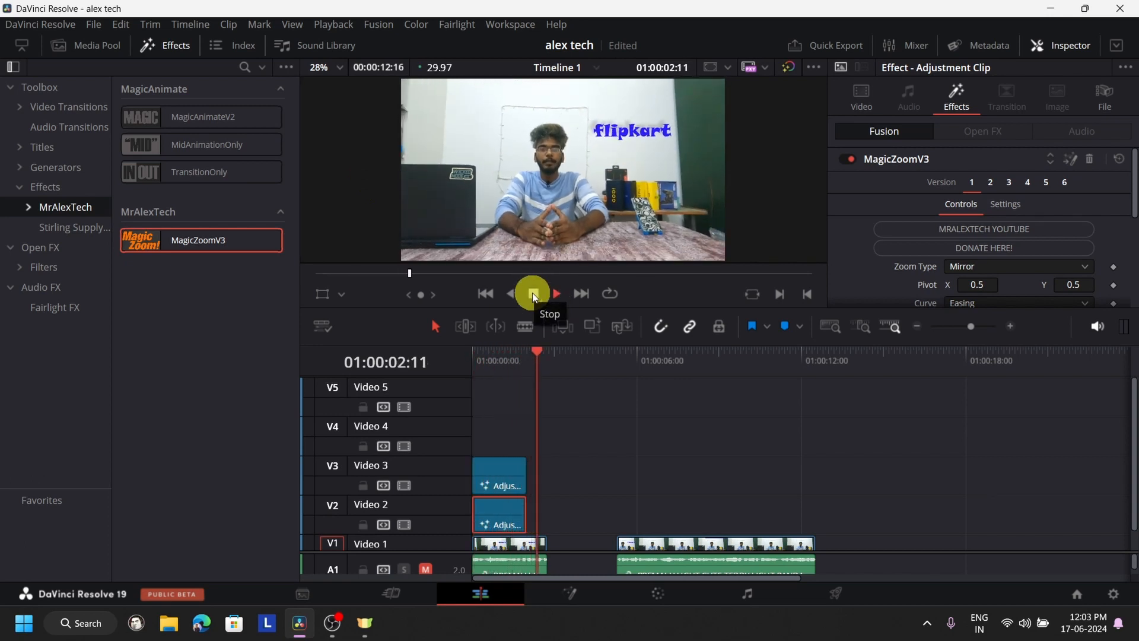
pyautogui.moveTo(546, 362); pyautogui.dragTo(427, 383)
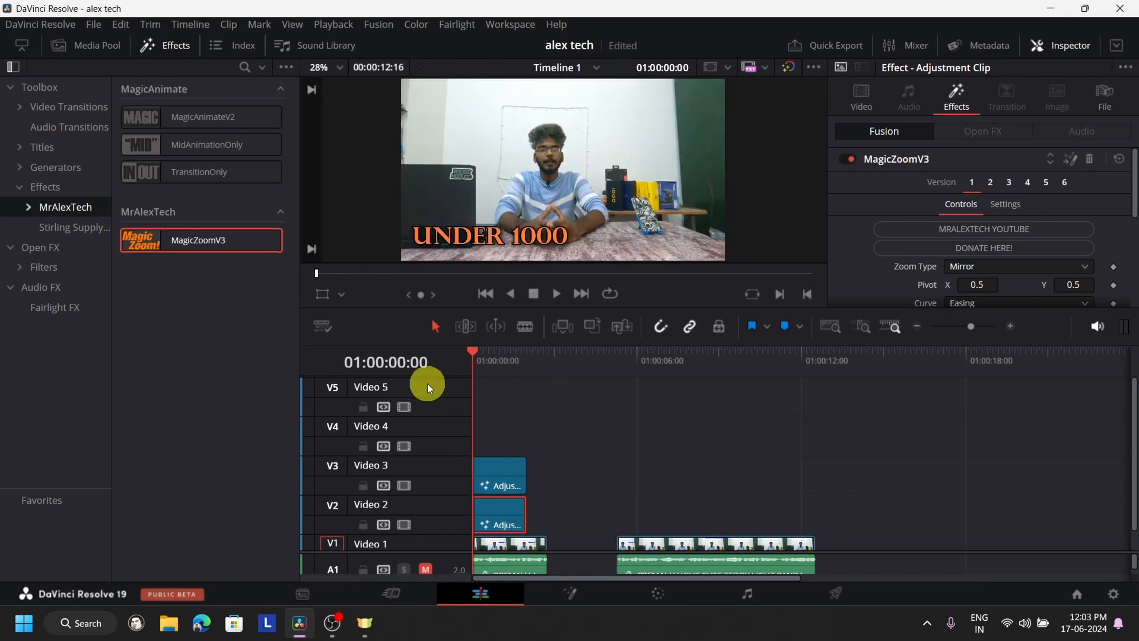
pyautogui.click(511, 475)
pyautogui.moveTo(510, 475); pyautogui.dragTo(498, 427)
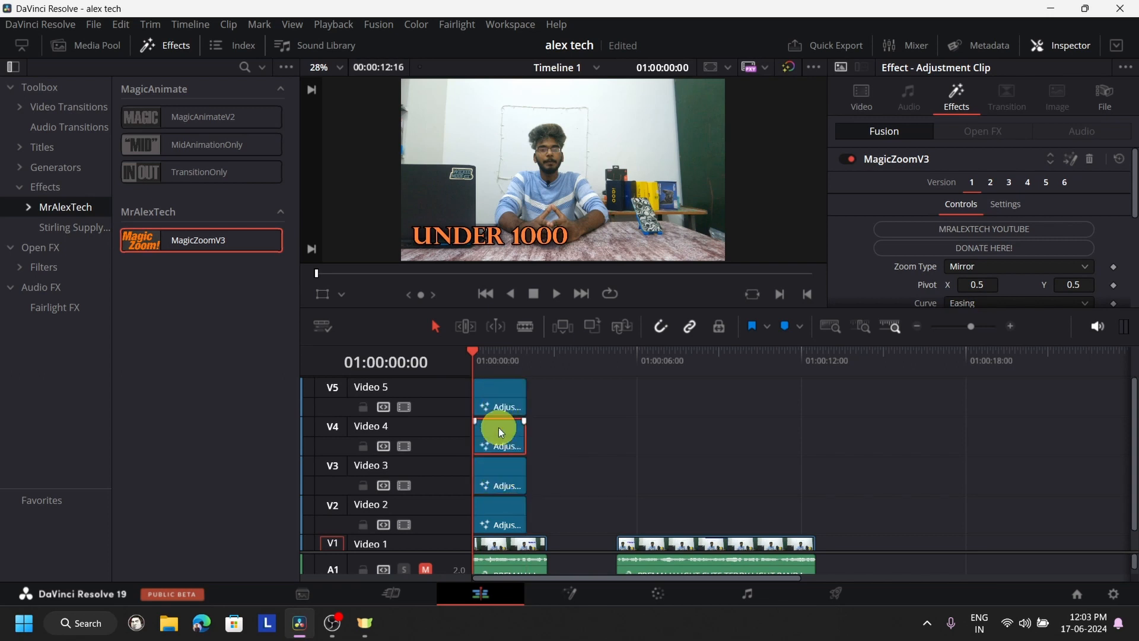
pyautogui.click(555, 297)
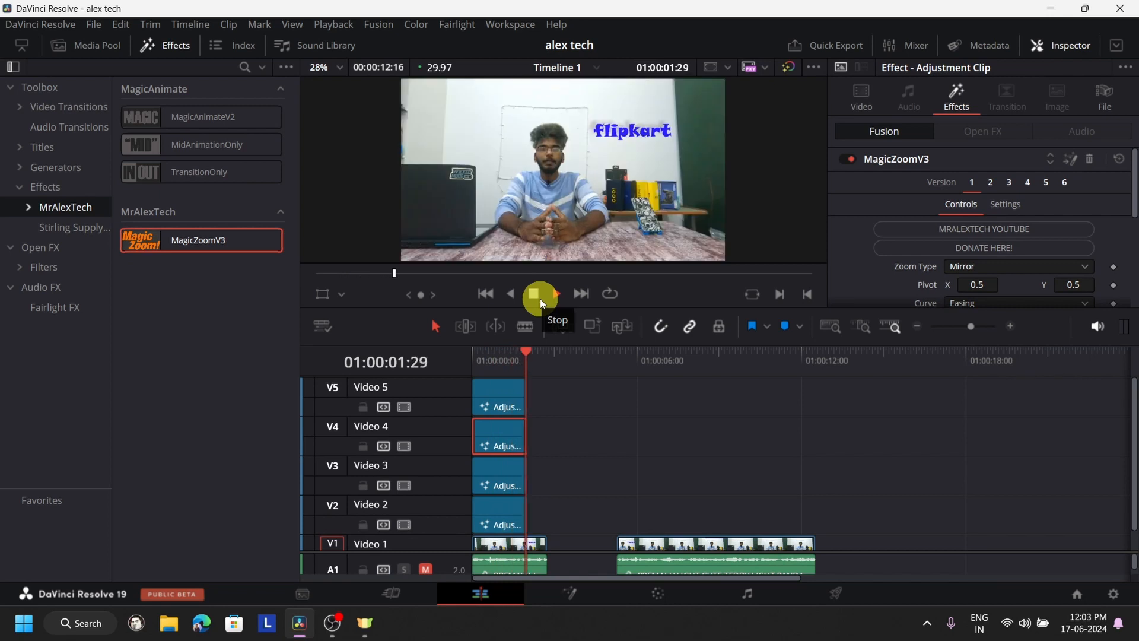
pyautogui.click(533, 295)
# - Delete the adjustment clips on Video 4 and Video 5 and return the playhead to 01:00:00:00
pyautogui.click(506, 433)
pyautogui.press('Delete')
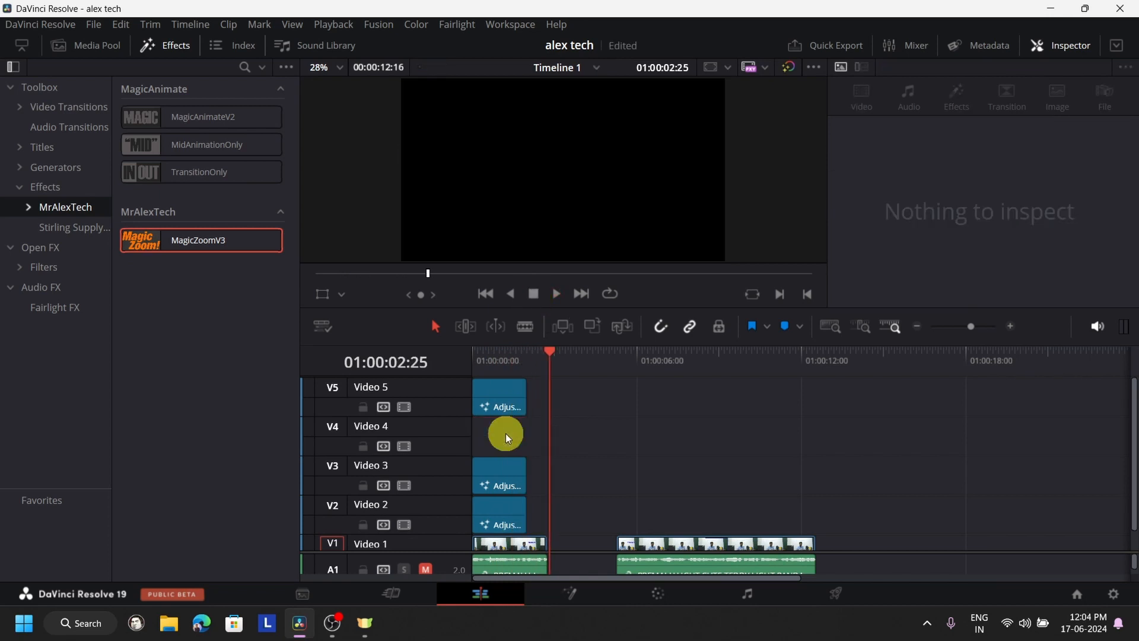
pyautogui.click(504, 408)
pyautogui.press('Delete')
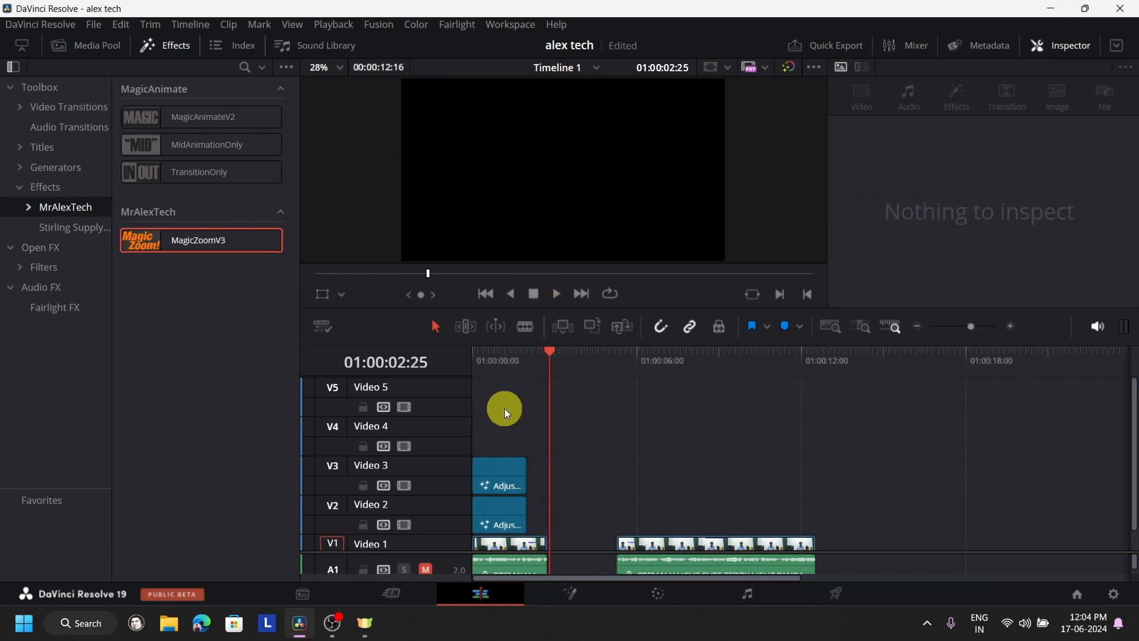
pyautogui.click(490, 375)
pyautogui.moveTo(490, 375); pyautogui.dragTo(443, 379)
# - Examine the MagicZoomV3 controls of the adjustment clip, including the Camera Shake options, and play the zoom
pyautogui.scroll(-3, 968, 237)
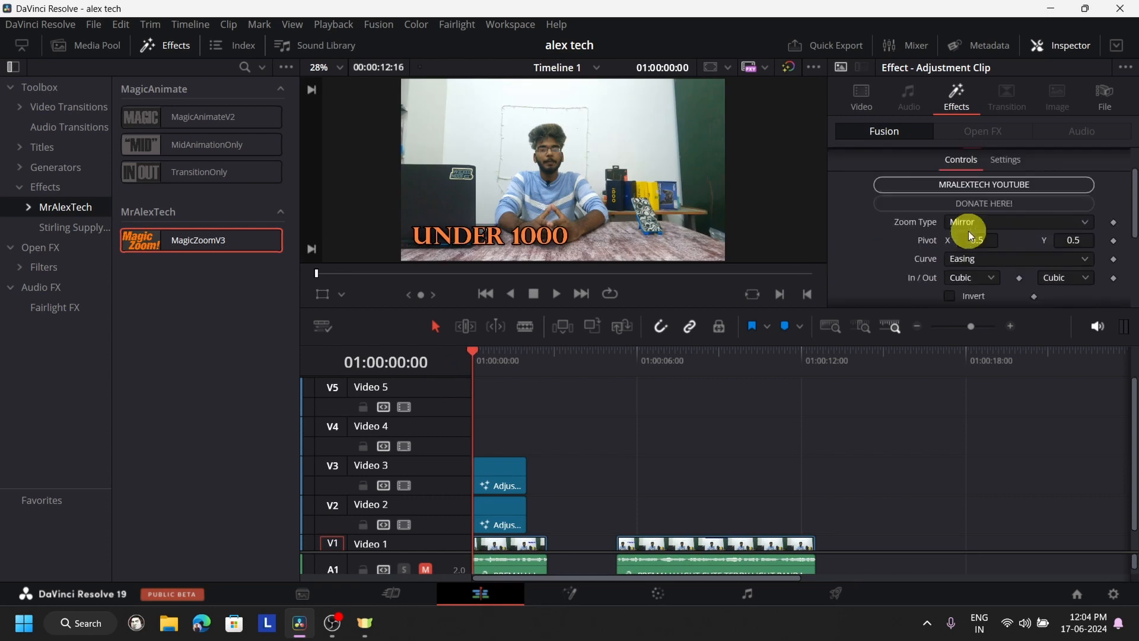
pyautogui.scroll(-2, 1016, 235)
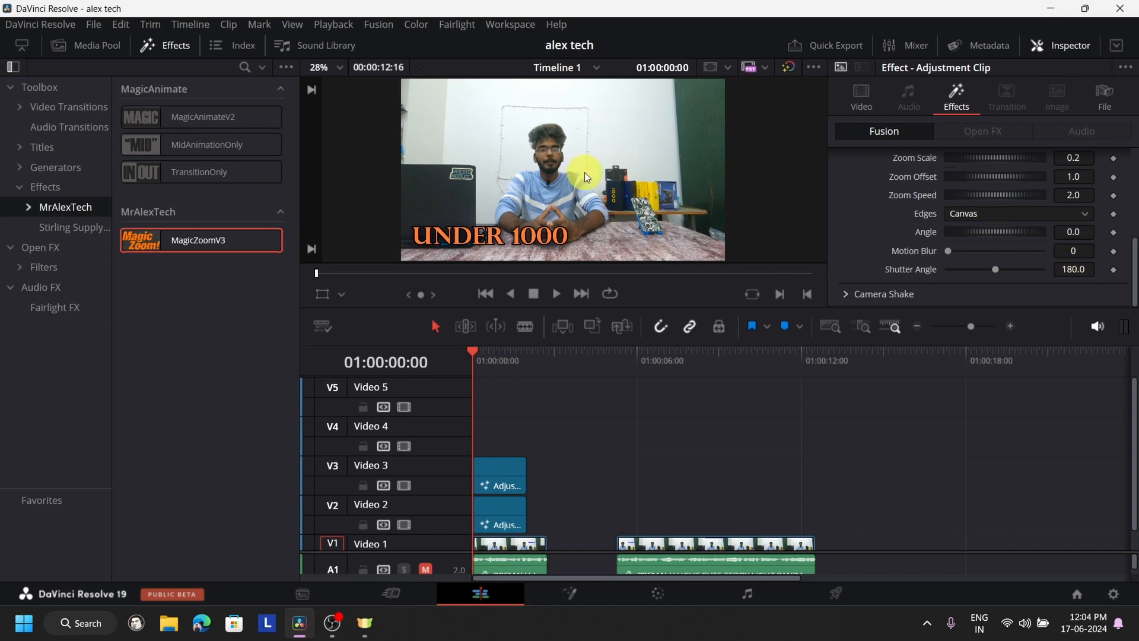
pyautogui.click(842, 295)
pyautogui.scroll(-3, 970, 235)
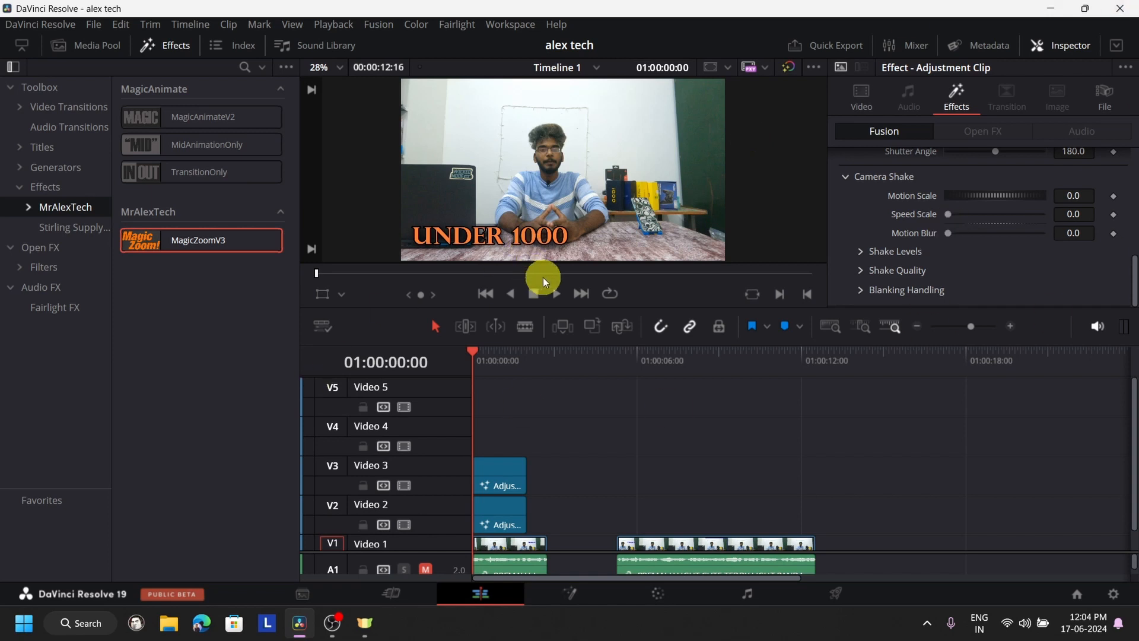
pyautogui.click(555, 295)
pyautogui.click(533, 293)
# - Move the Video 2 adjustment clip onto Video 3 beyond the first footage clip and delete the second footage clip on Video 1
pyautogui.click(493, 523)
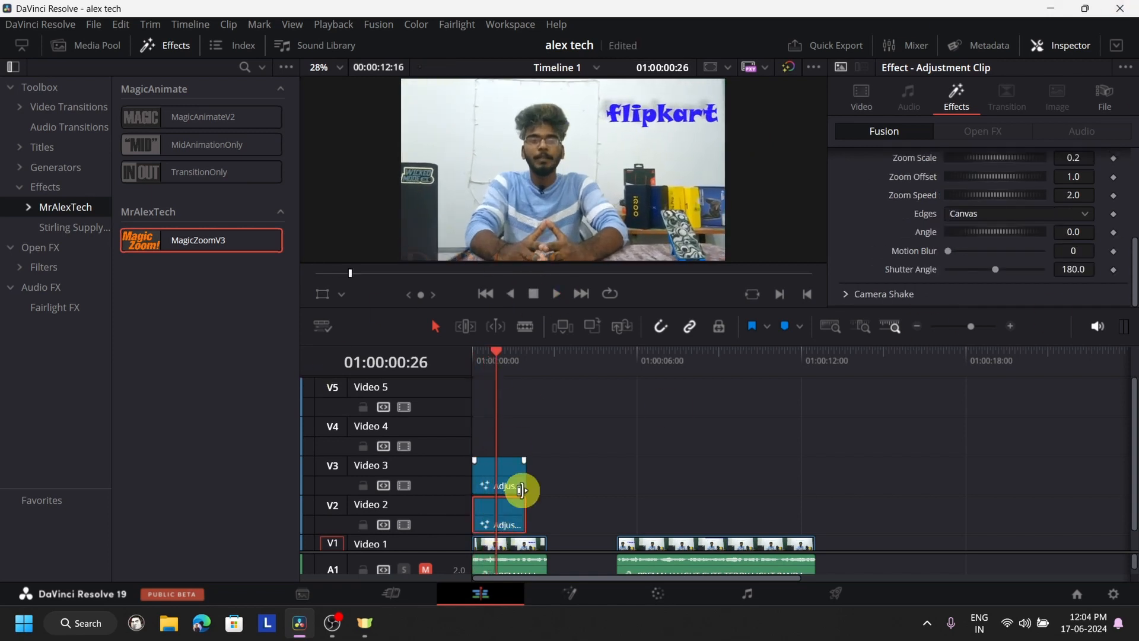
pyautogui.moveTo(494, 514); pyautogui.dragTo(878, 462)
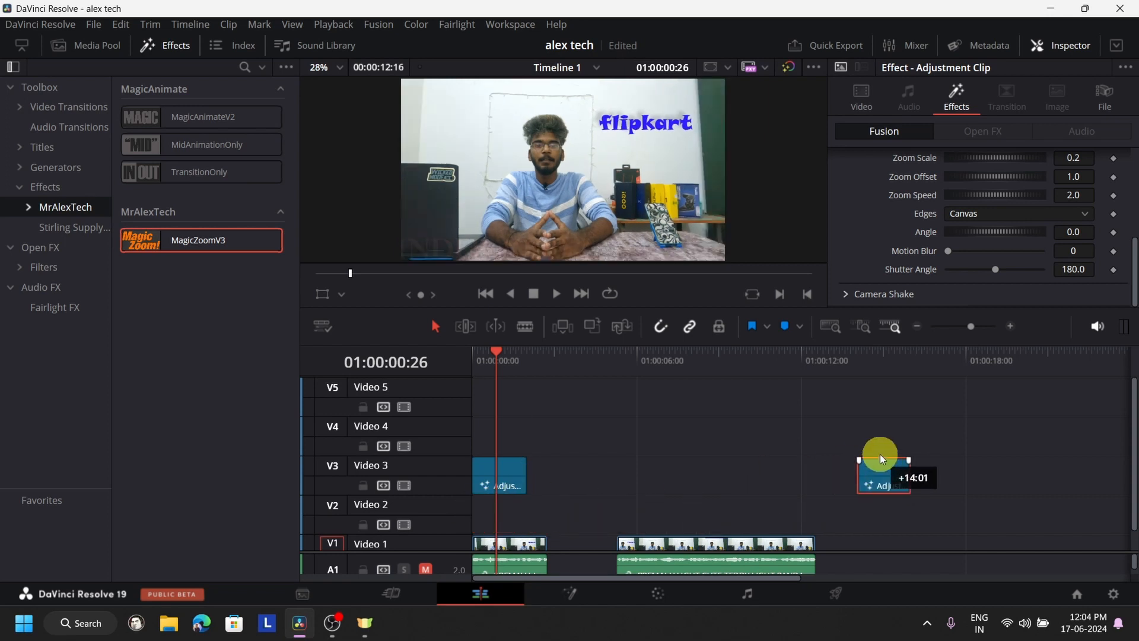
pyautogui.click(696, 543)
pyautogui.press('Delete')
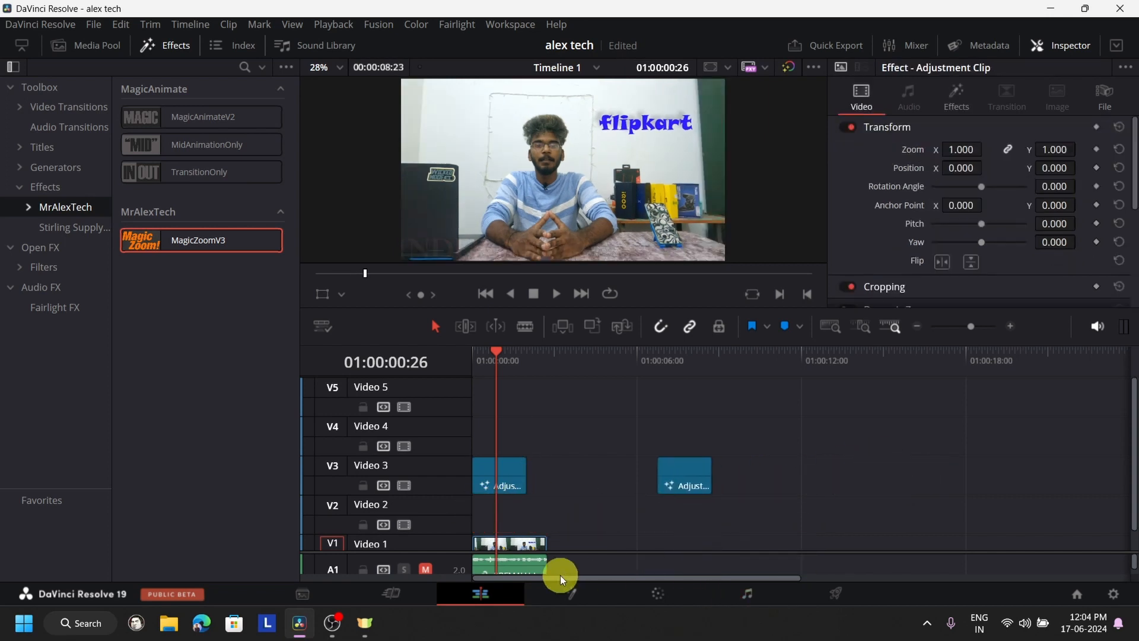
# - Add a Text+ title on Video 1 after the footage and place the adjustment clip on Video 2 at the title's start
pyautogui.click(42, 152)
pyautogui.moveTo(150, 259); pyautogui.dragTo(659, 529)
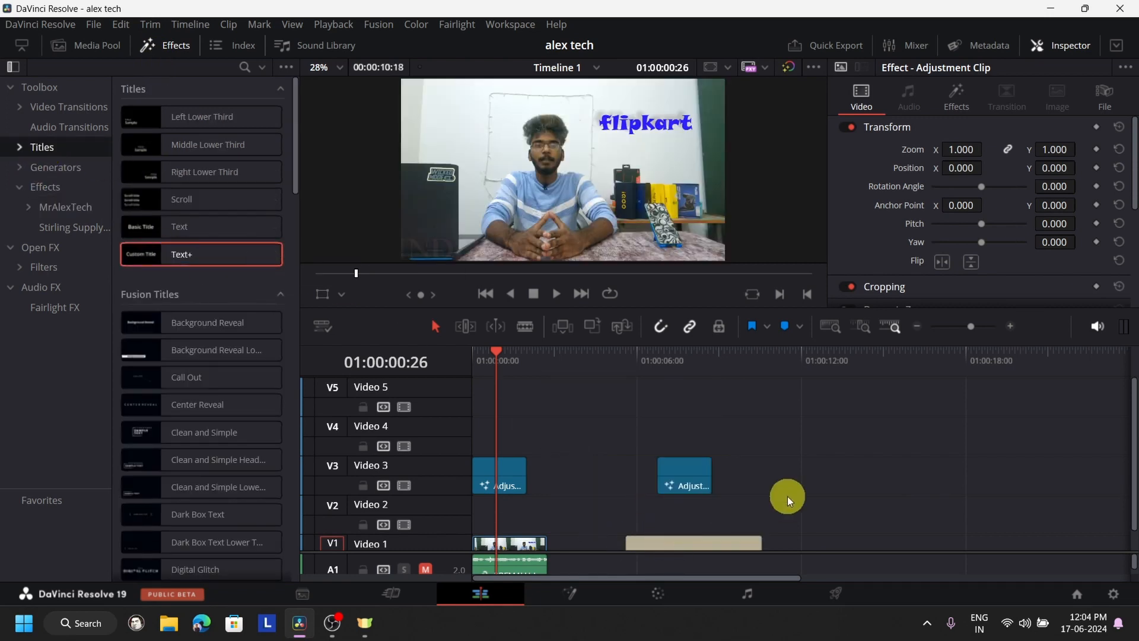
pyautogui.scroll(-1, 813, 494)
pyautogui.moveTo(670, 457); pyautogui.dragTo(659, 510)
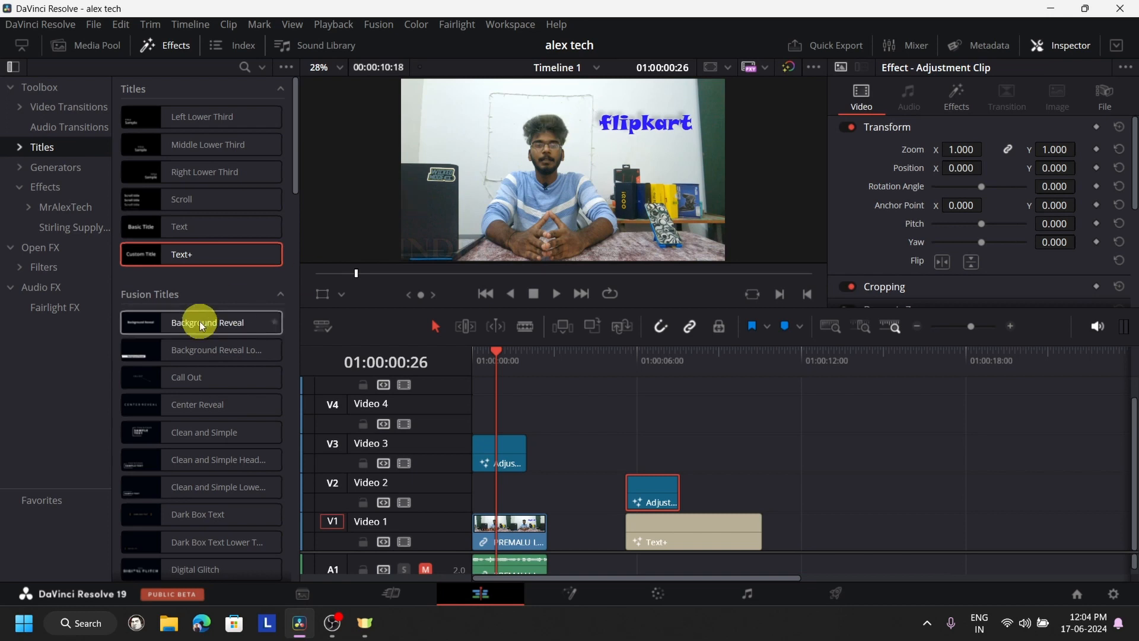
# - Place the playhead at the title's start, 01:00:05:18, and replace the title's text with "oc square"
pyautogui.scroll(-20, 198, 326)
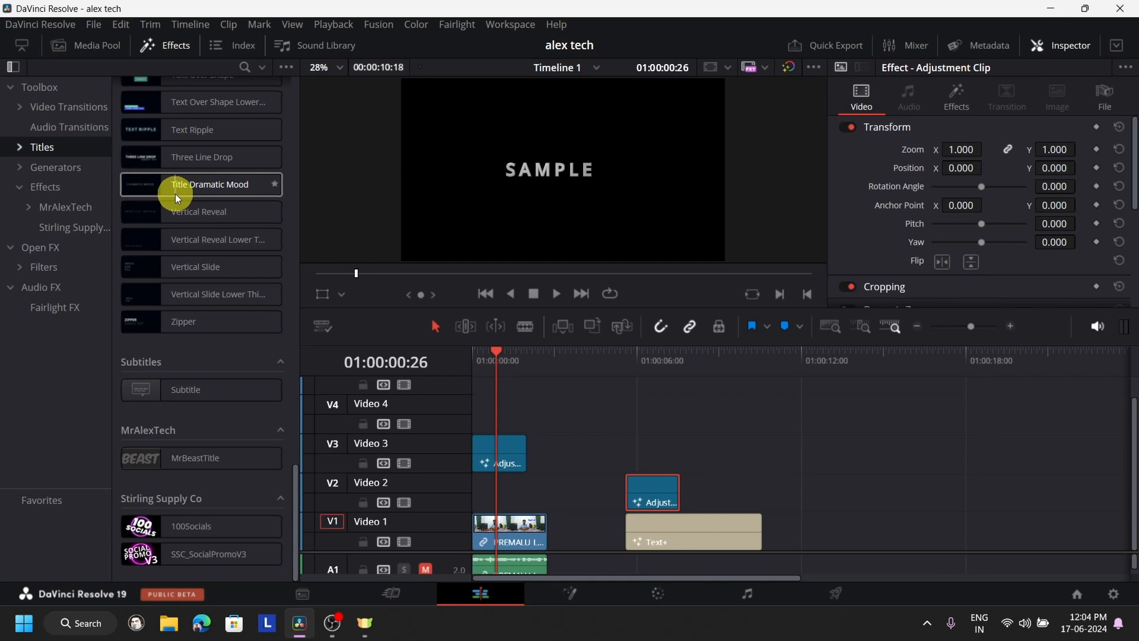
pyautogui.scroll(10, 189, 166)
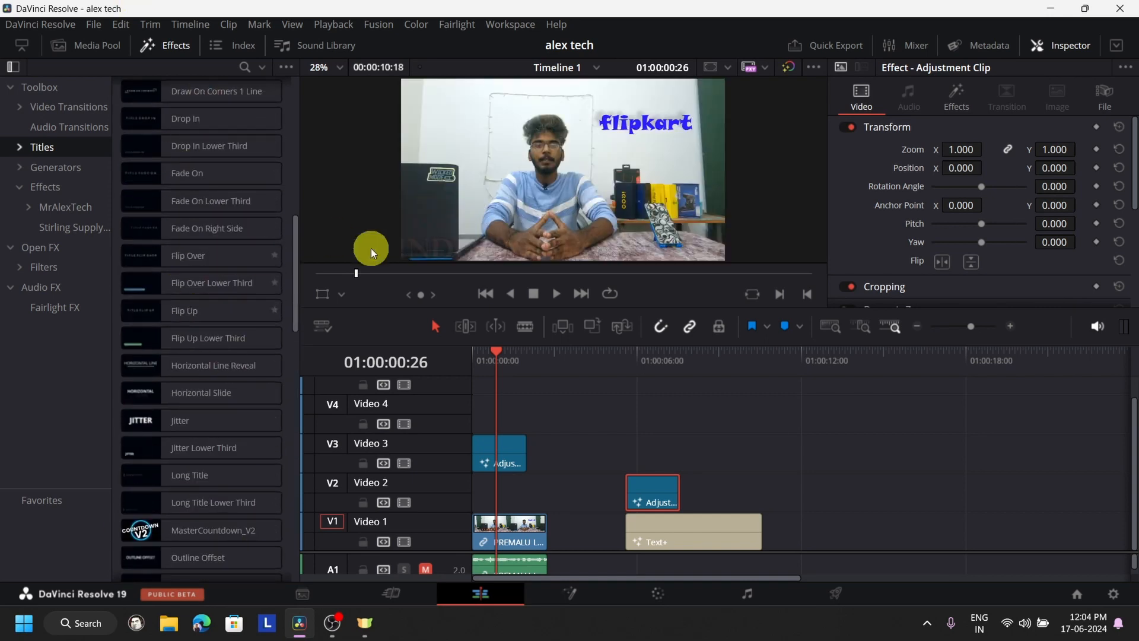
pyautogui.click(631, 392)
pyautogui.click(627, 366)
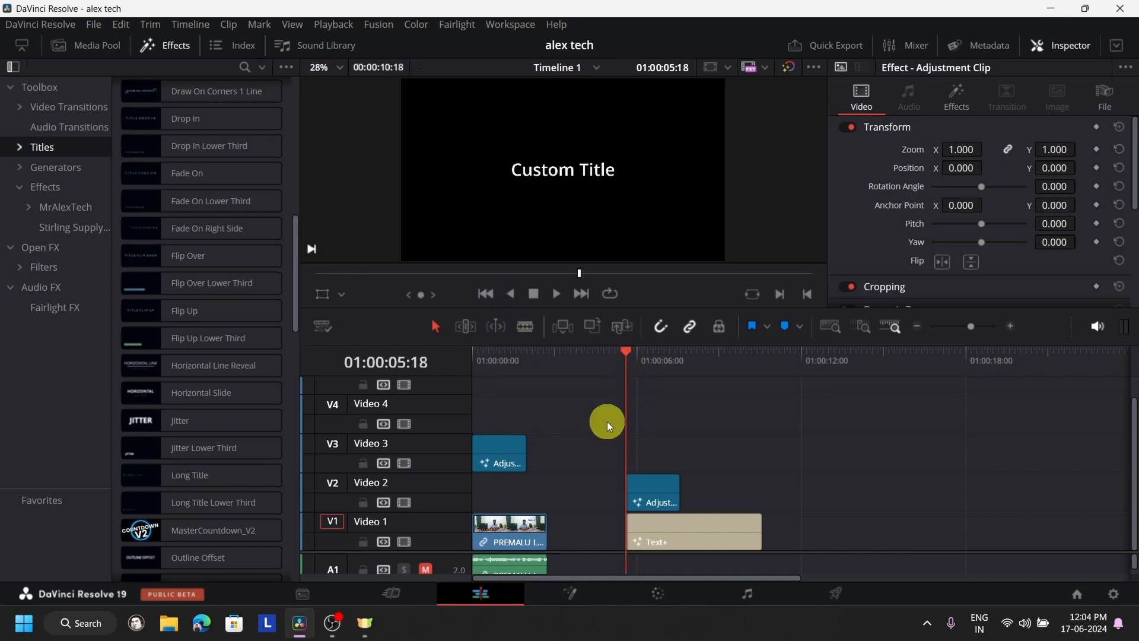
pyautogui.click(654, 539)
pyautogui.click(951, 262)
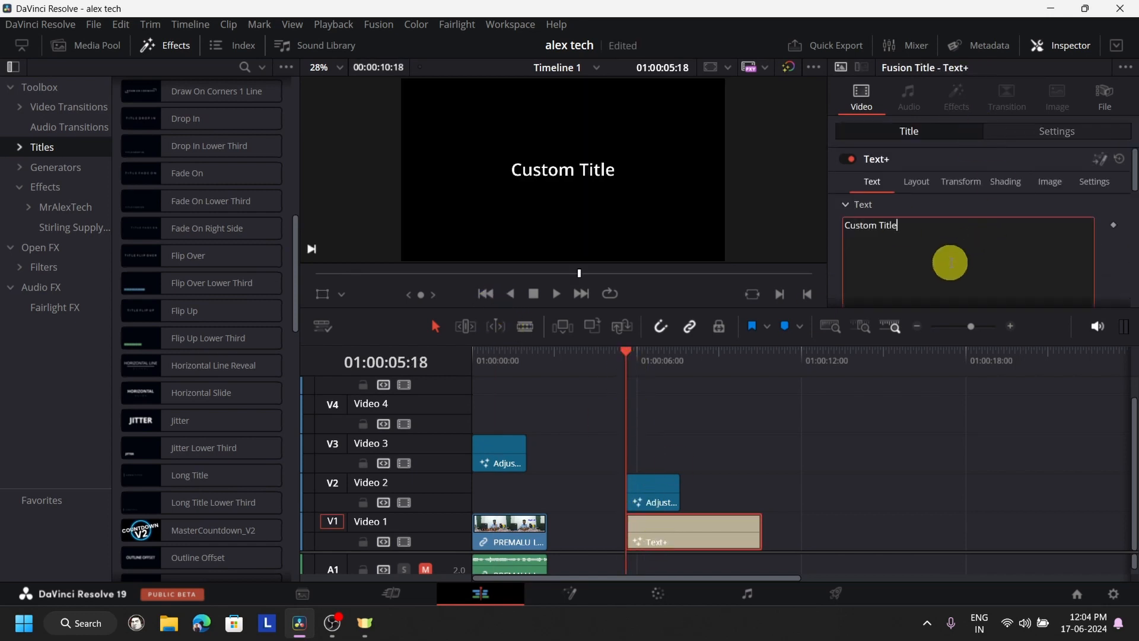
pyautogui.hotkey('ctrl', 'a')
pyautogui.write('oc square')
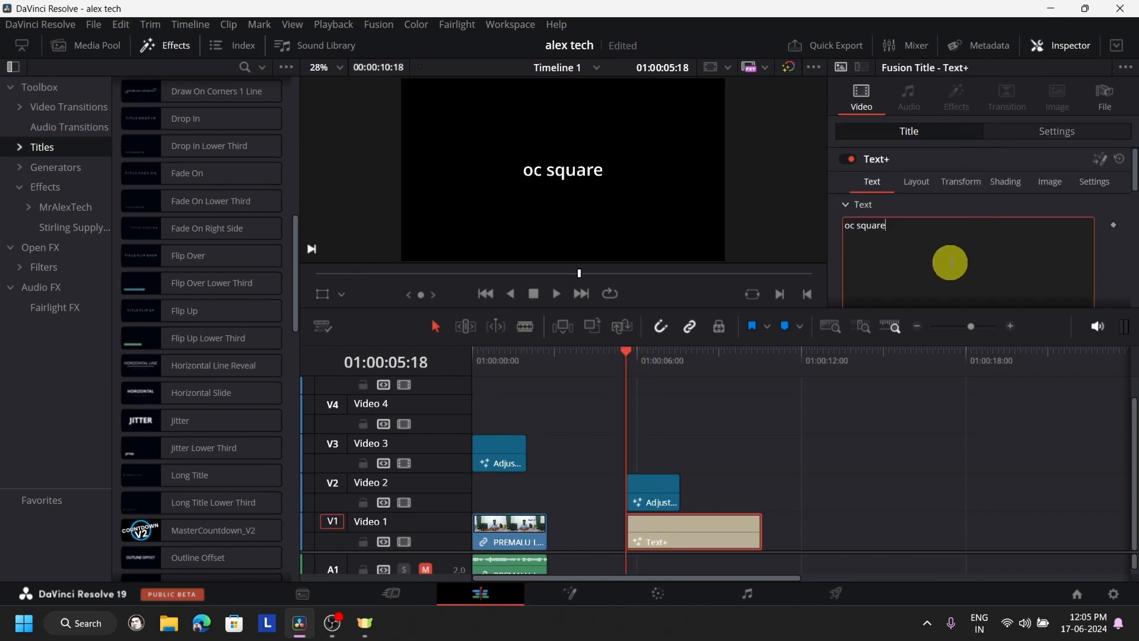
# - Play the title's zoom, move its adjustment clip onto Video 3 at about 01:00:15, and return the playhead to 01:00:05:18
pyautogui.click(556, 297)
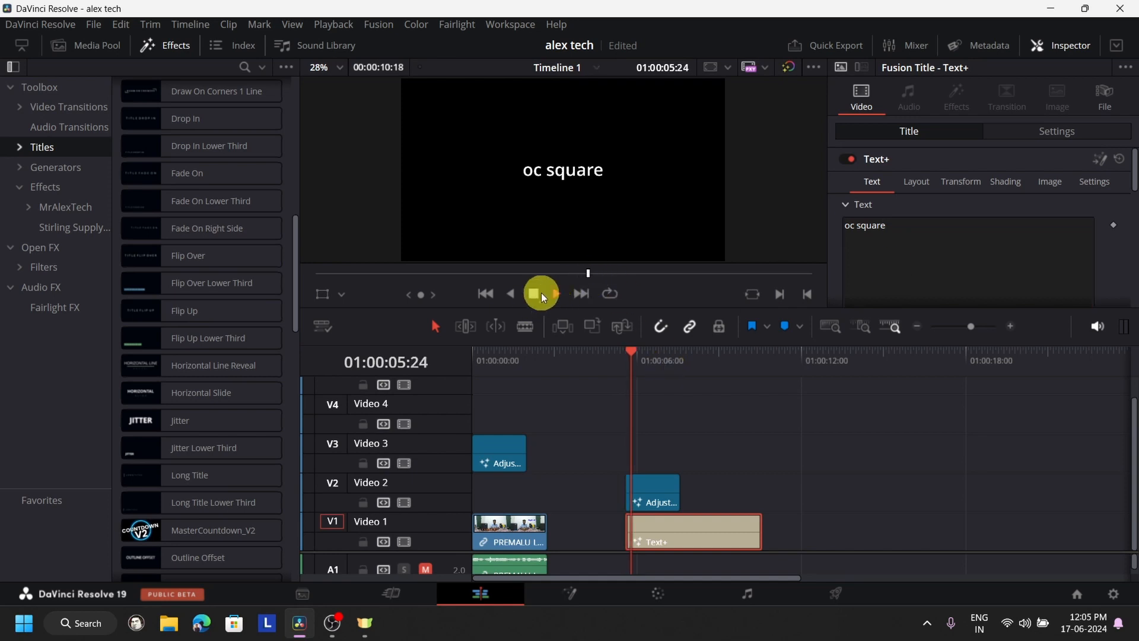
pyautogui.click(534, 294)
pyautogui.moveTo(642, 486); pyautogui.dragTo(909, 448)
pyautogui.click(633, 382)
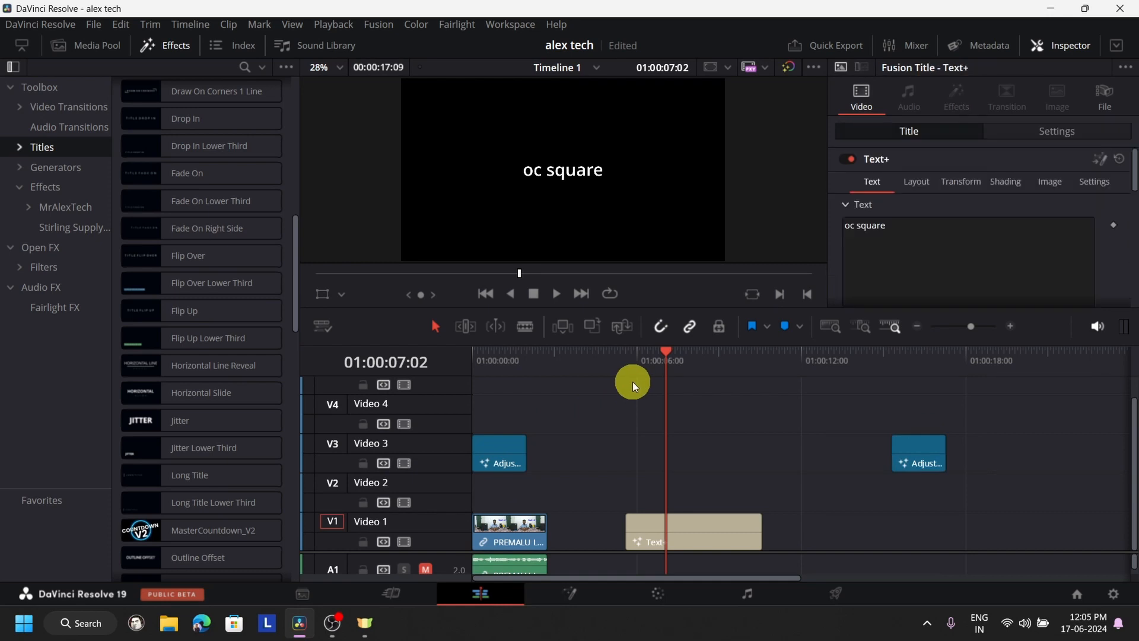
pyautogui.click(632, 372)
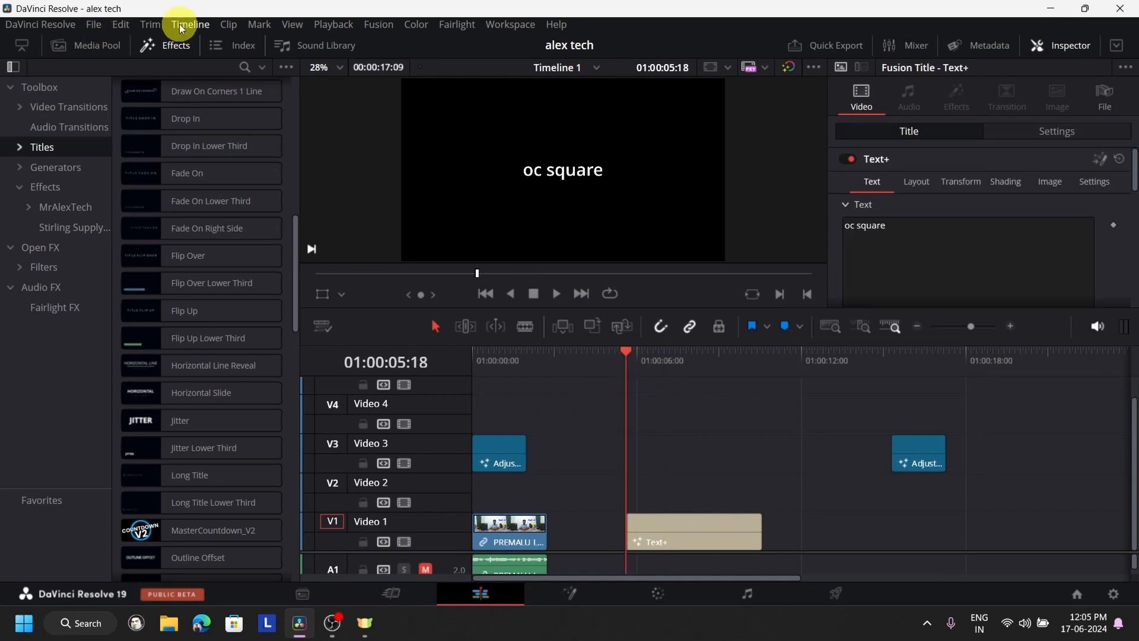
pyautogui.click(165, 45)
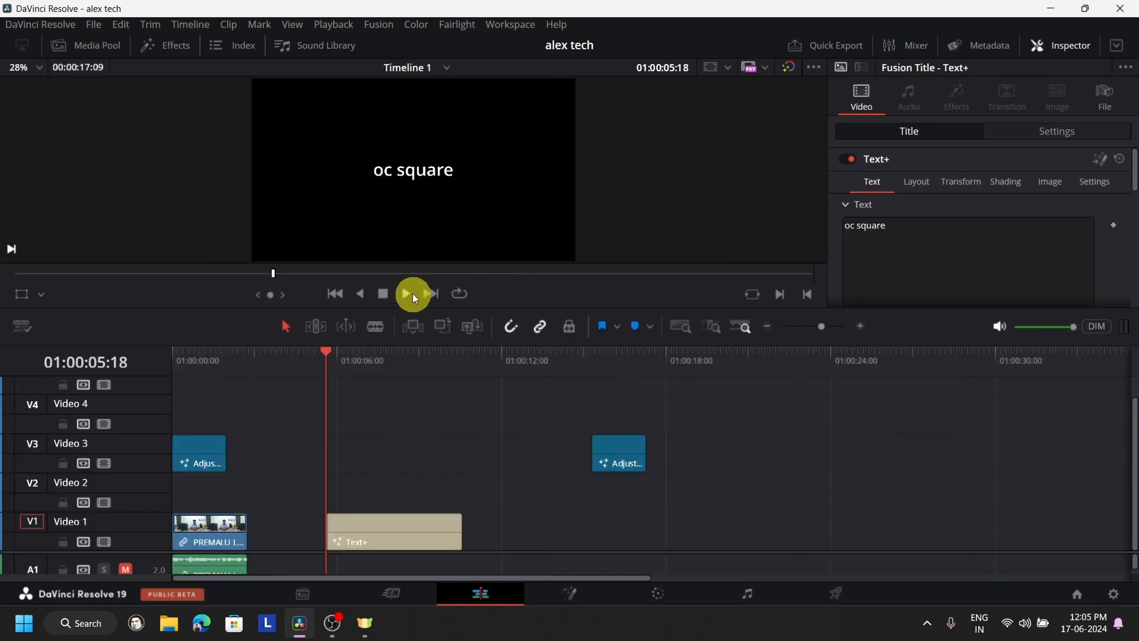
# - Set the "oc square" title's size to 0.5 at 01:00:07:25 and add a size keyframe there
pyautogui.click(414, 296)
pyautogui.click(327, 380)
pyautogui.scroll(-5, 979, 279)
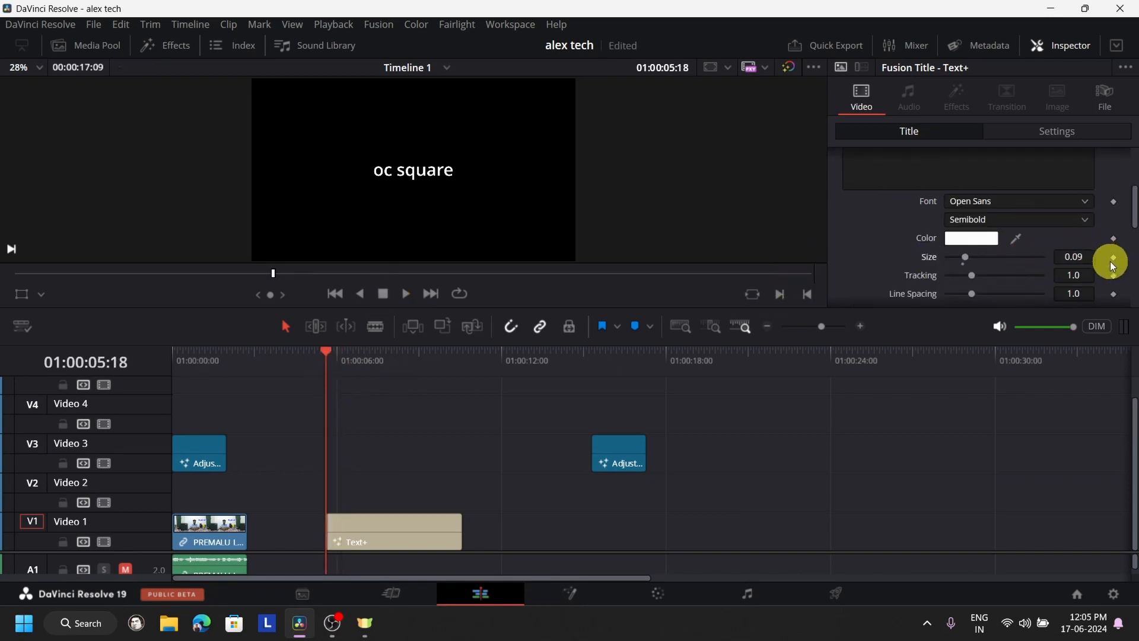
pyautogui.click(388, 370)
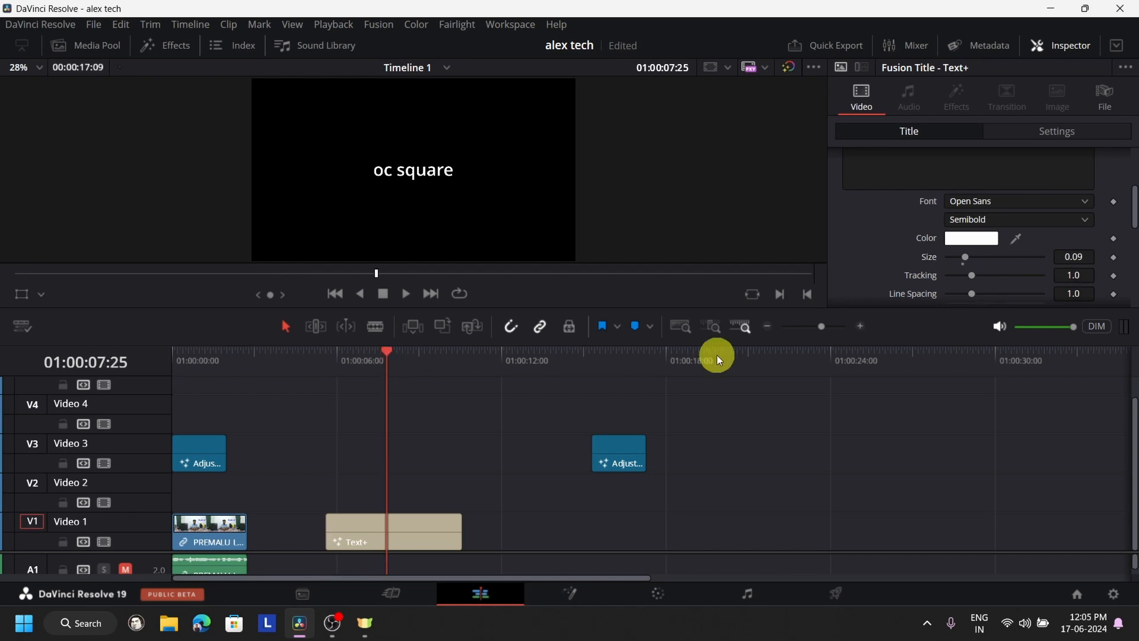
pyautogui.moveTo(965, 267); pyautogui.dragTo(1070, 257)
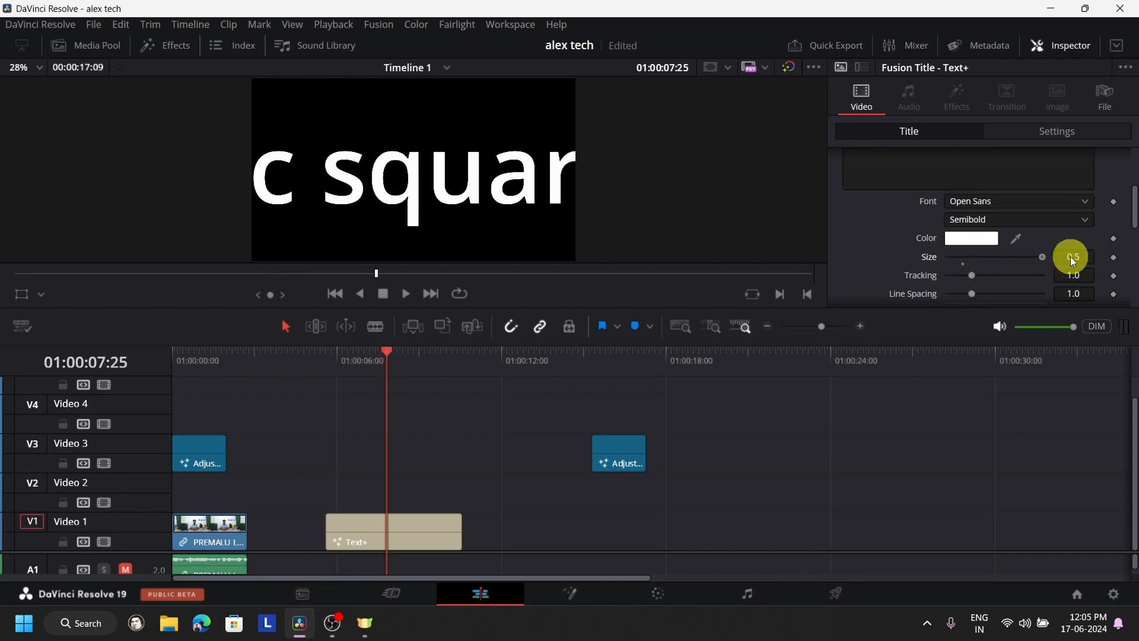
pyautogui.click(1114, 257)
# - Reset the title's size to its default at the title's start for a second keyframe and play the animation
pyautogui.click(345, 371)
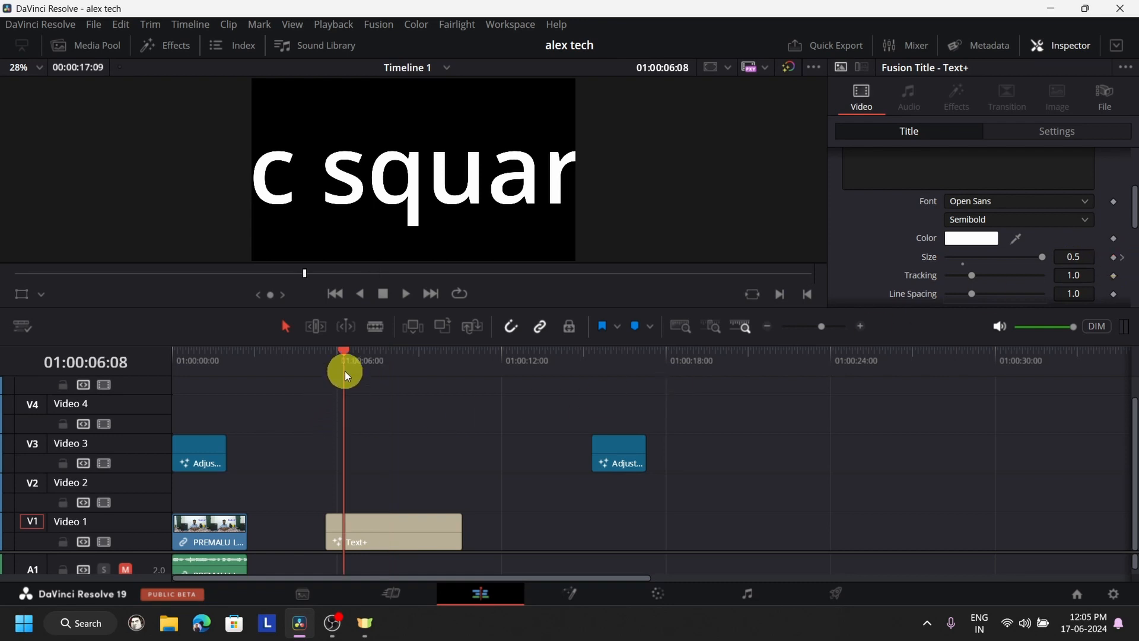
pyautogui.click(326, 372)
pyautogui.click(311, 373)
pyautogui.click(326, 373)
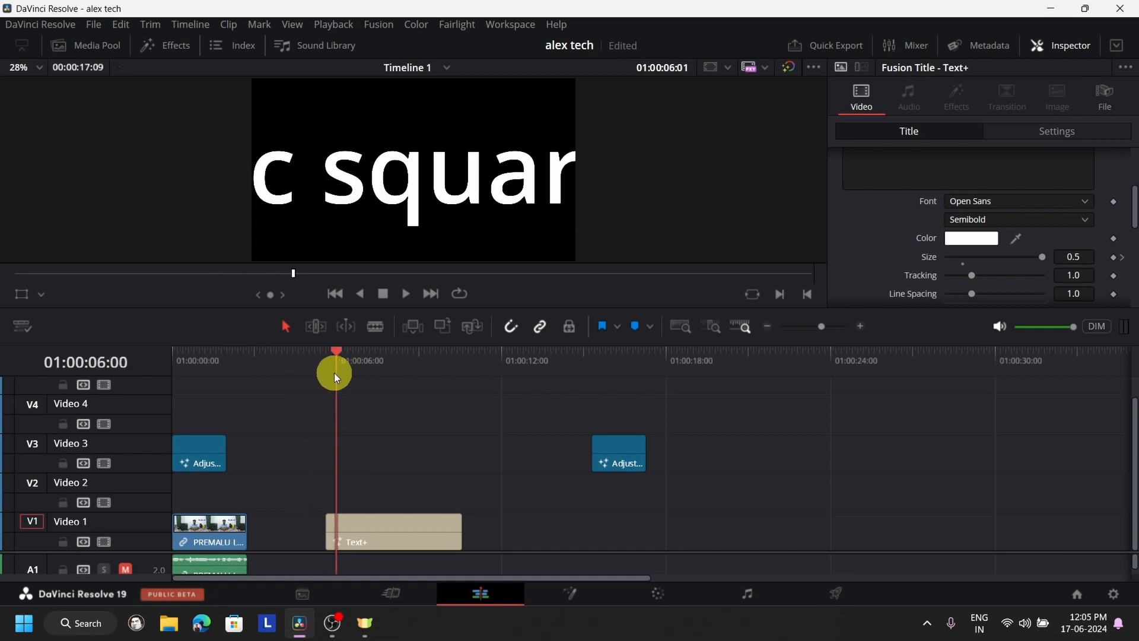
pyautogui.click(963, 265)
pyautogui.click(400, 299)
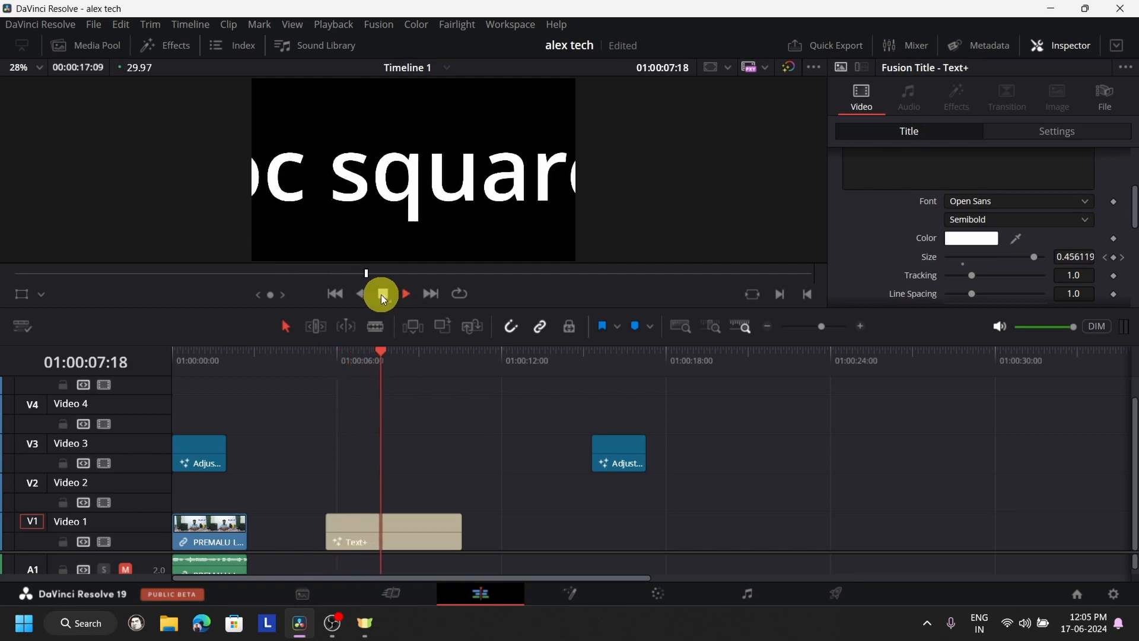
pyautogui.click(383, 294)
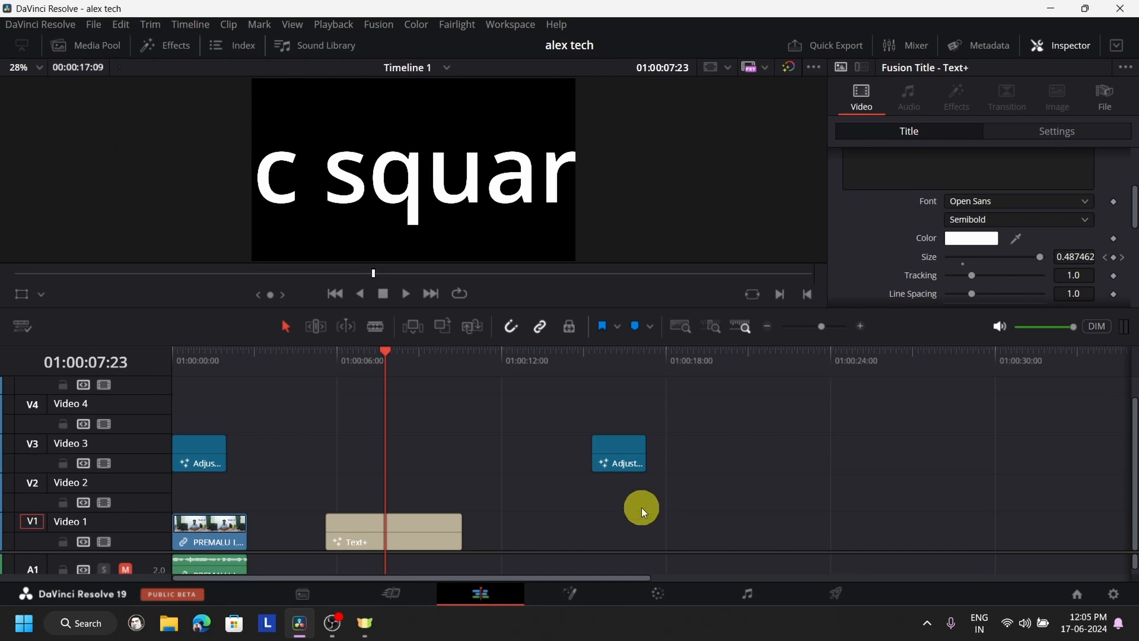
# - Move the later adjustment clip down to Video 2 and add a second Text+ title beneath it on Video 1
pyautogui.moveTo(626, 455); pyautogui.dragTo(621, 506)
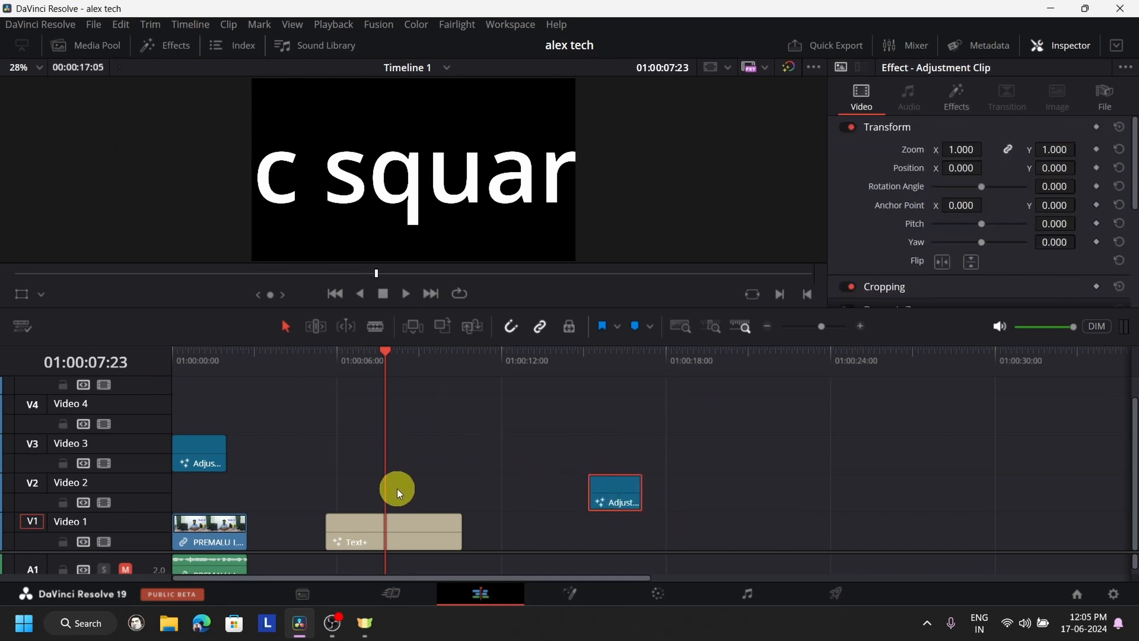
pyautogui.click(160, 48)
pyautogui.scroll(8, 210, 332)
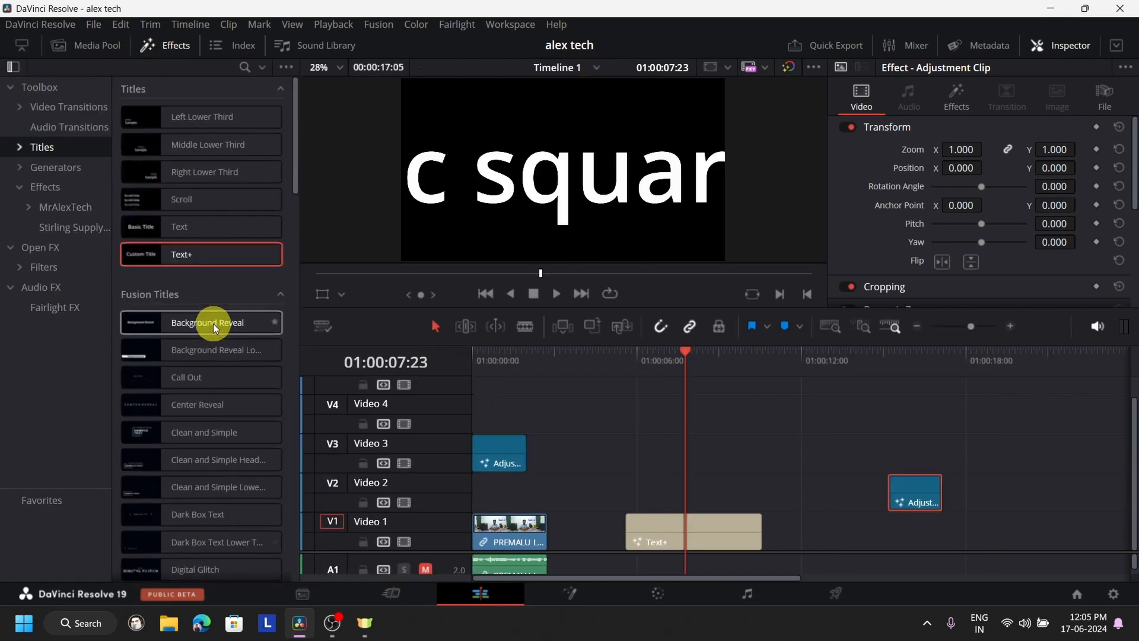
pyautogui.moveTo(178, 255); pyautogui.dragTo(981, 527)
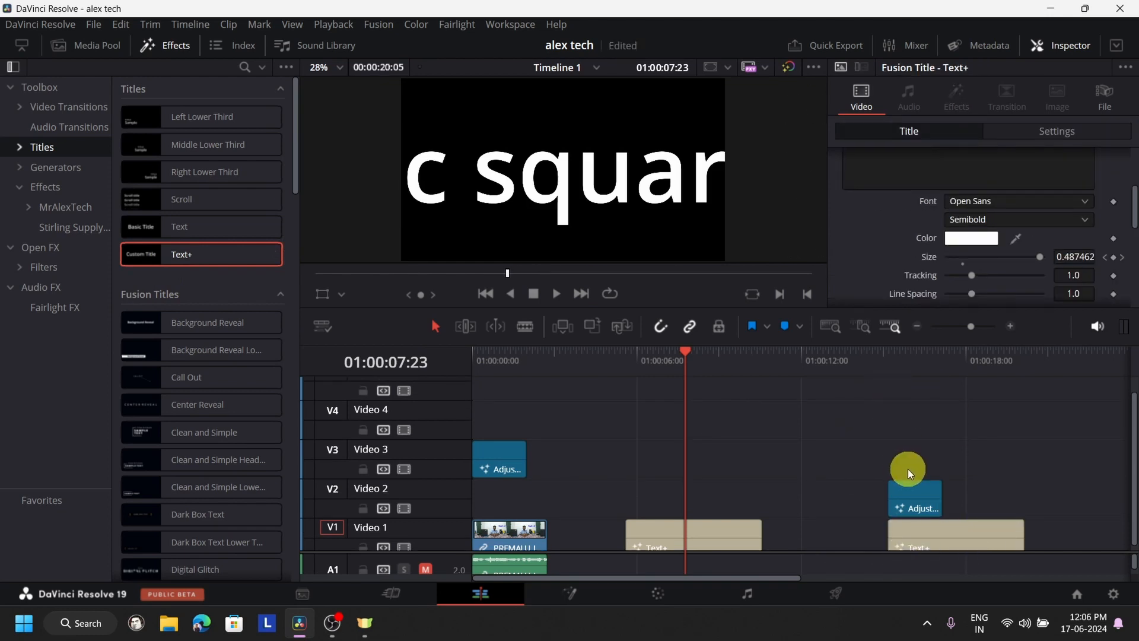
# - Replace the second Text+ title's default text with "oc square"
pyautogui.click(936, 529)
pyautogui.click(941, 261)
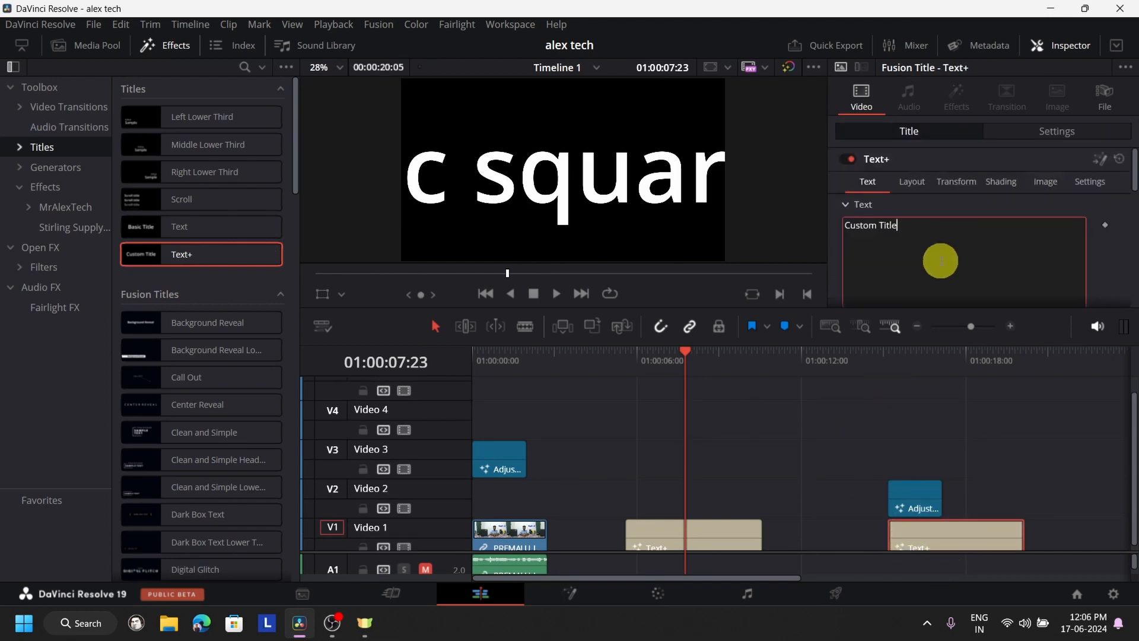
pyautogui.hotkey('ctrl', 'a')
pyautogui.press('BackSpace')
pyautogui.write('oc square')
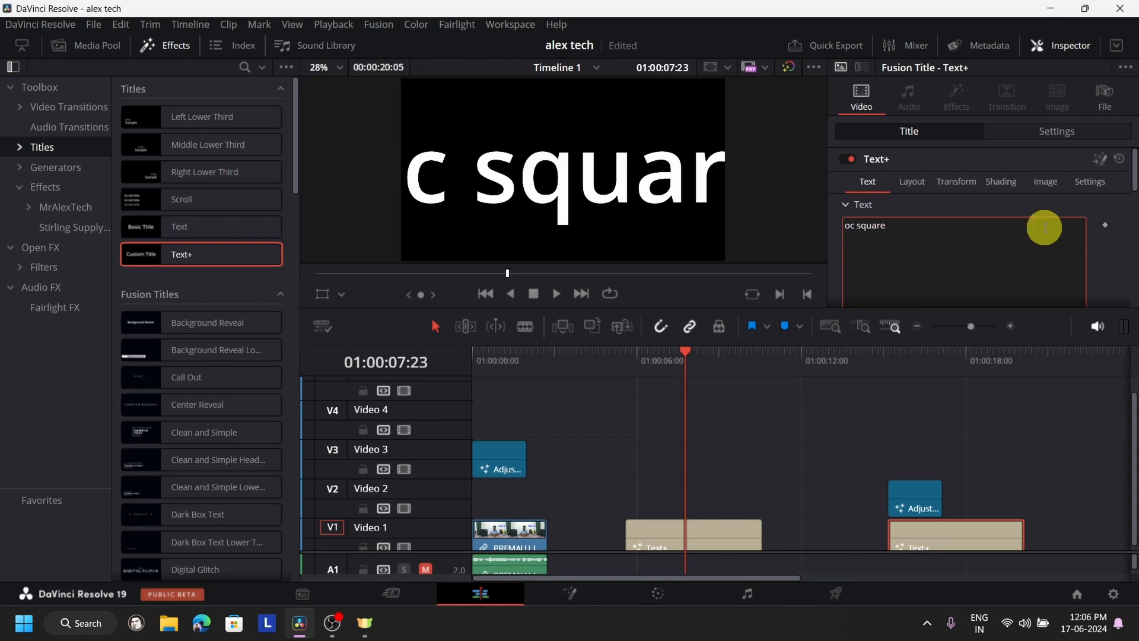
# - Play the second title's zoom from 01:00:14:00 and again from the title's start at 01:00:15:05
pyautogui.click(857, 368)
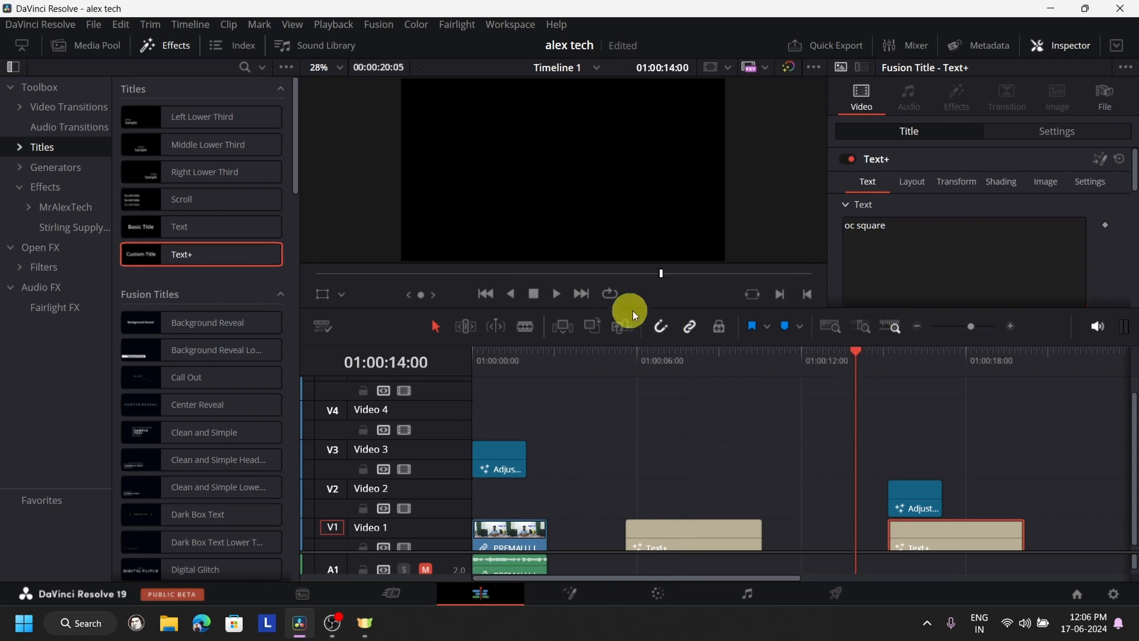
pyautogui.click(557, 300)
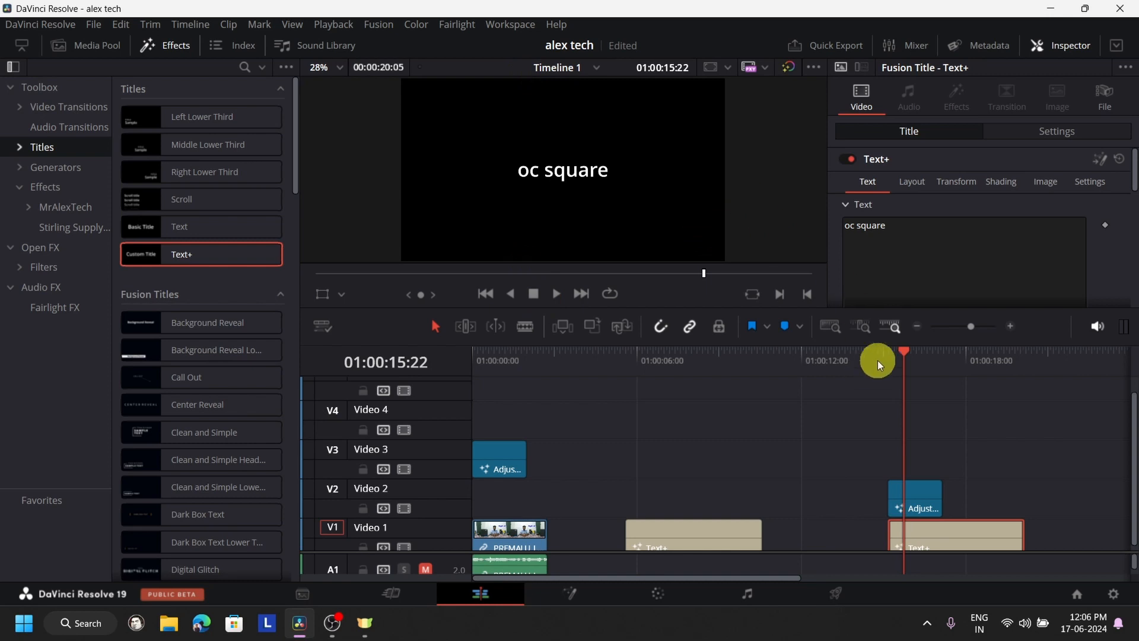
pyautogui.scroll(-3, 878, 360)
pyautogui.click(632, 379)
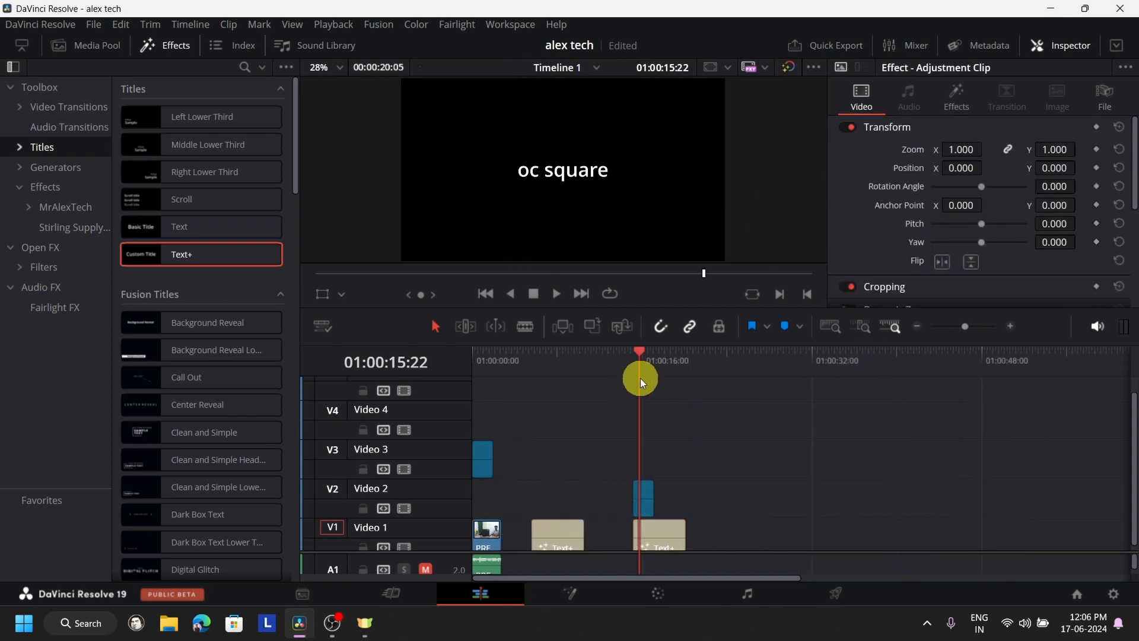
pyautogui.click(635, 358)
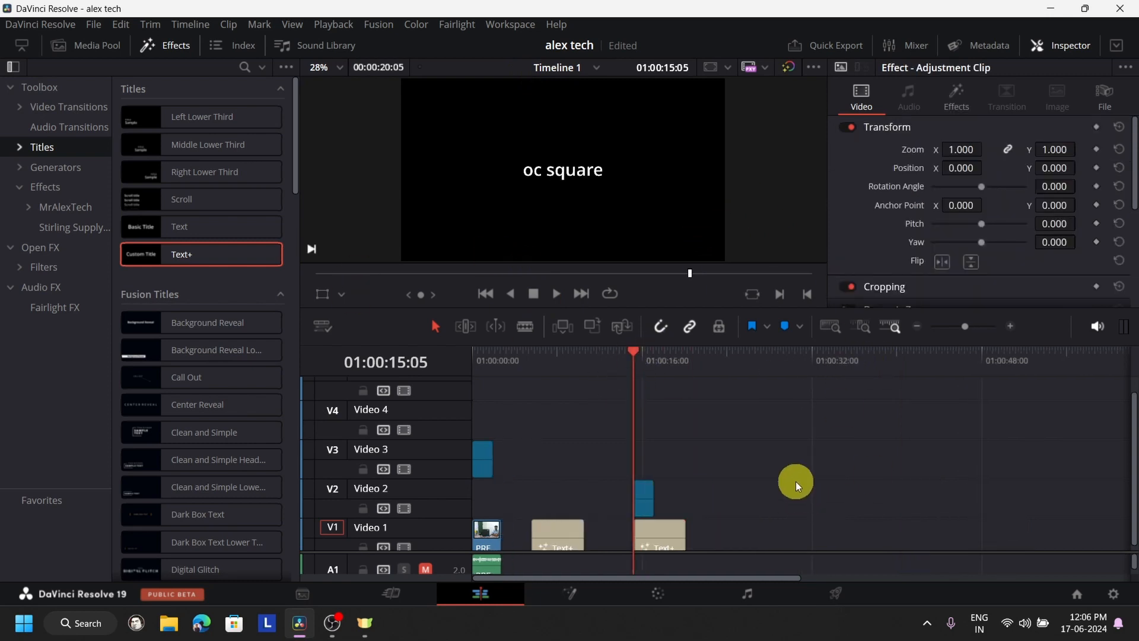
pyautogui.scroll(2, 796, 481)
pyautogui.moveTo(788, 495)
pyautogui.mouseDown()
pyautogui.moveTo(850, 493)
pyautogui.moveTo(792, 496)
pyautogui.mouseUp()
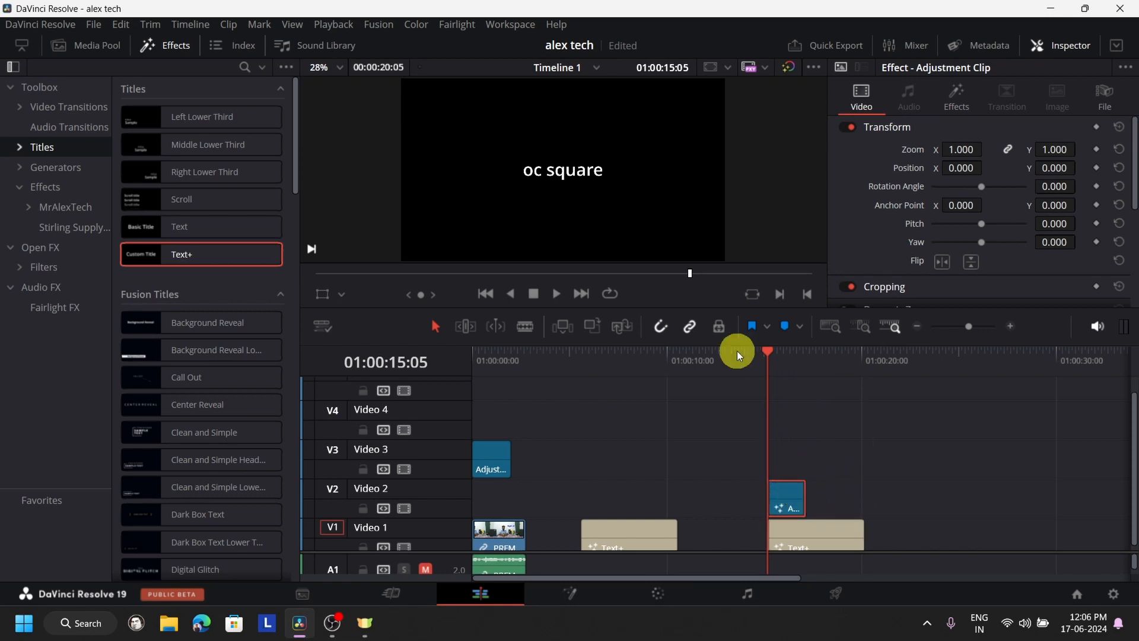
pyautogui.click(551, 296)
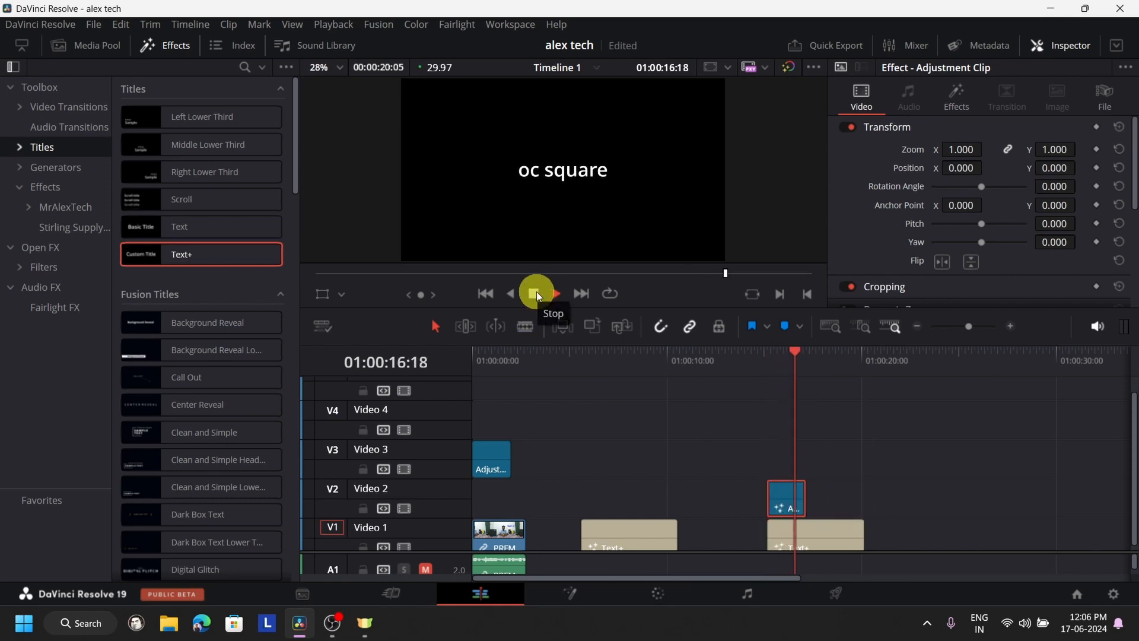
pyautogui.click(535, 293)
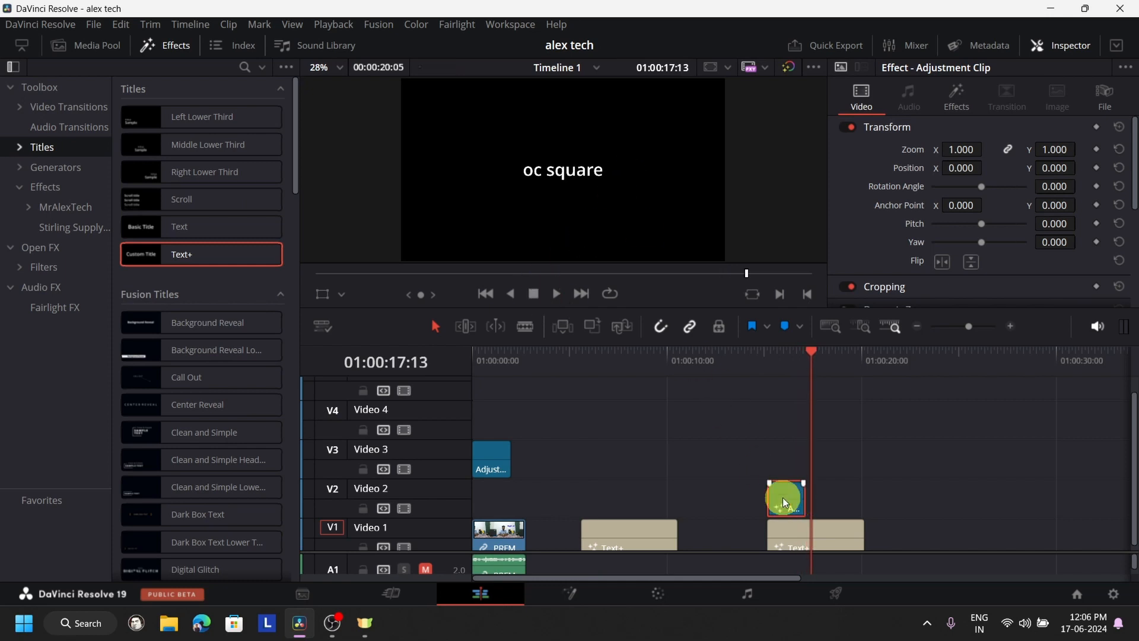
# - Return the playhead to just before the second title and replay its single-adjustment-clip zoom
pyautogui.click(764, 378)
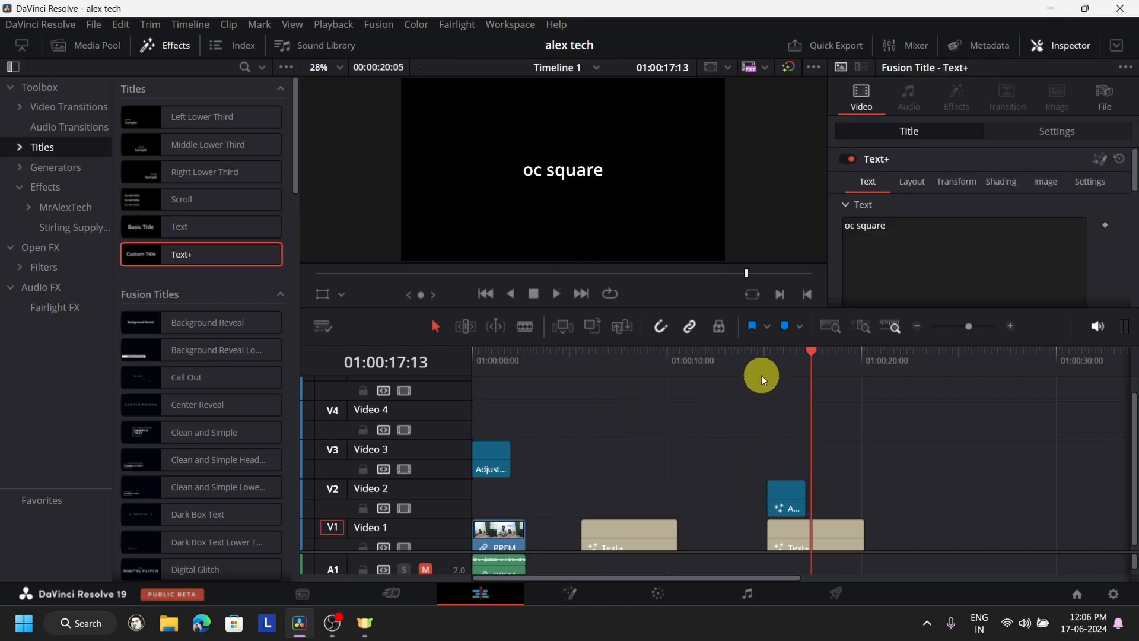
pyautogui.click(763, 369)
pyautogui.click(554, 295)
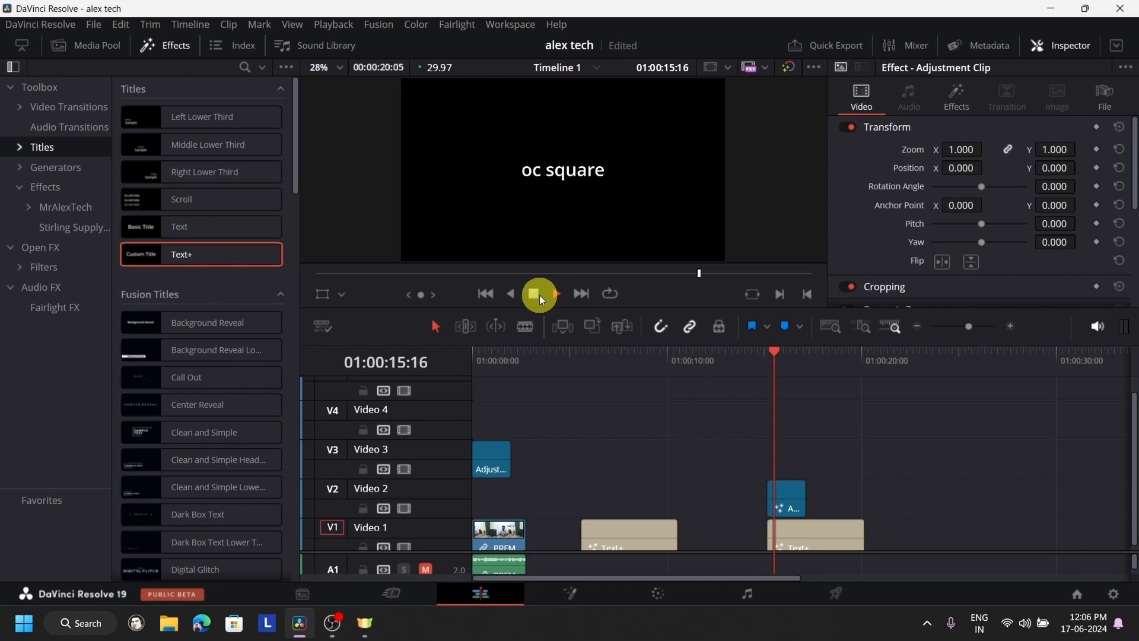
pyautogui.click(534, 294)
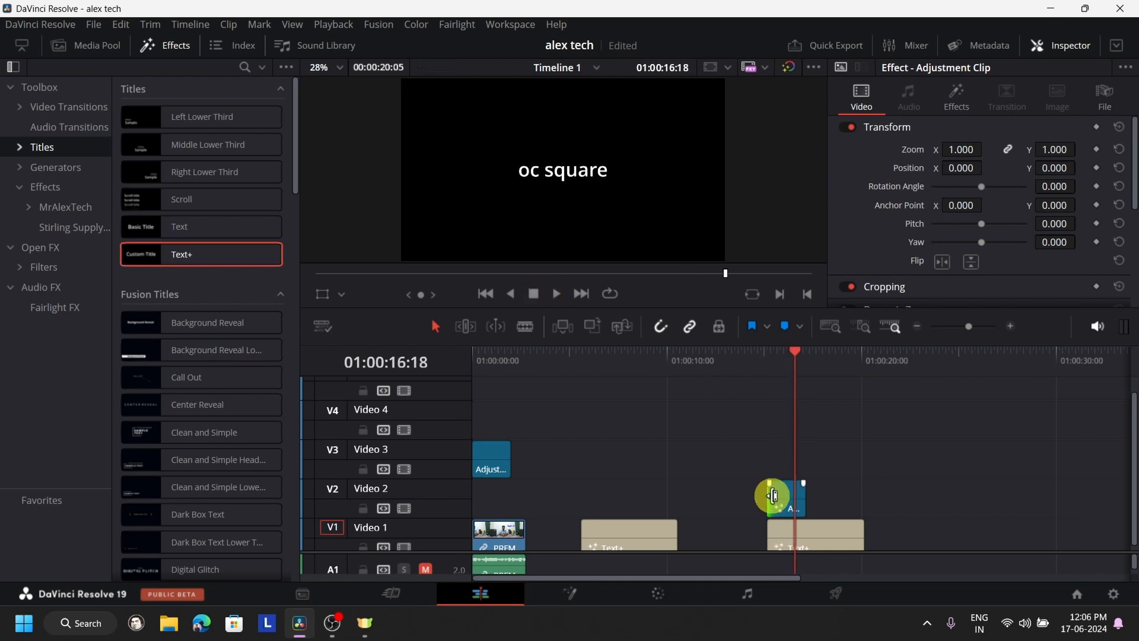
# - Duplicate the Video 2 adjustment clip directly above onto Video 3 and play the title's zoom from 01:00:14:07
pyautogui.keyDown('alt'); pyautogui.moveTo(779, 496); pyautogui.dragTo(781, 458); pyautogui.keyUp('alt')
pyautogui.moveTo(783, 374); pyautogui.dragTo(749, 375)
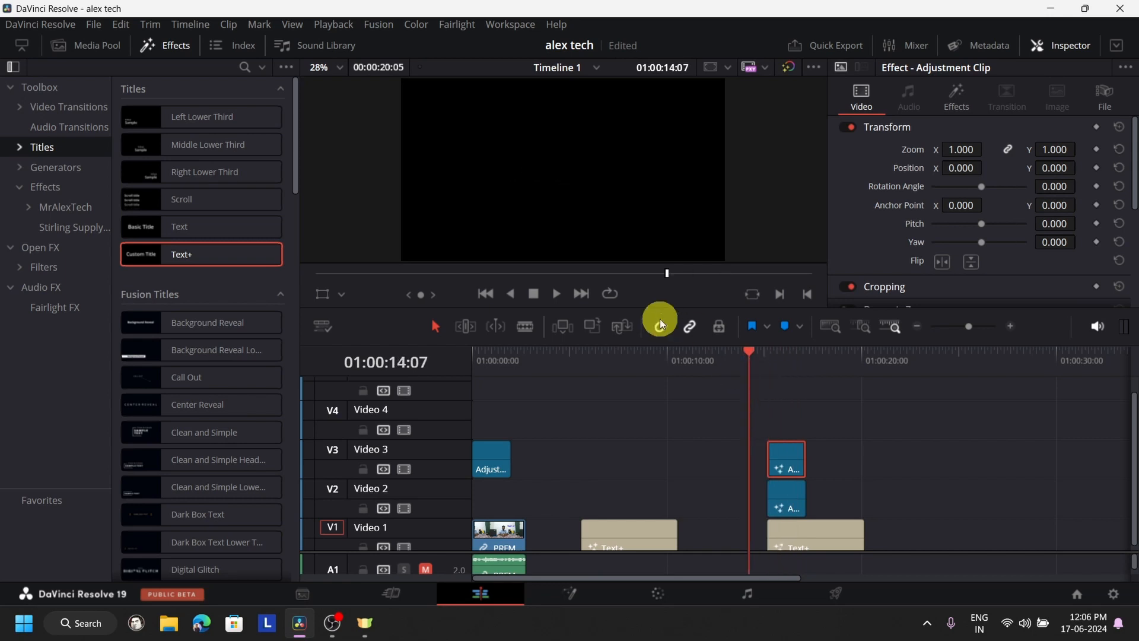
pyautogui.click(550, 297)
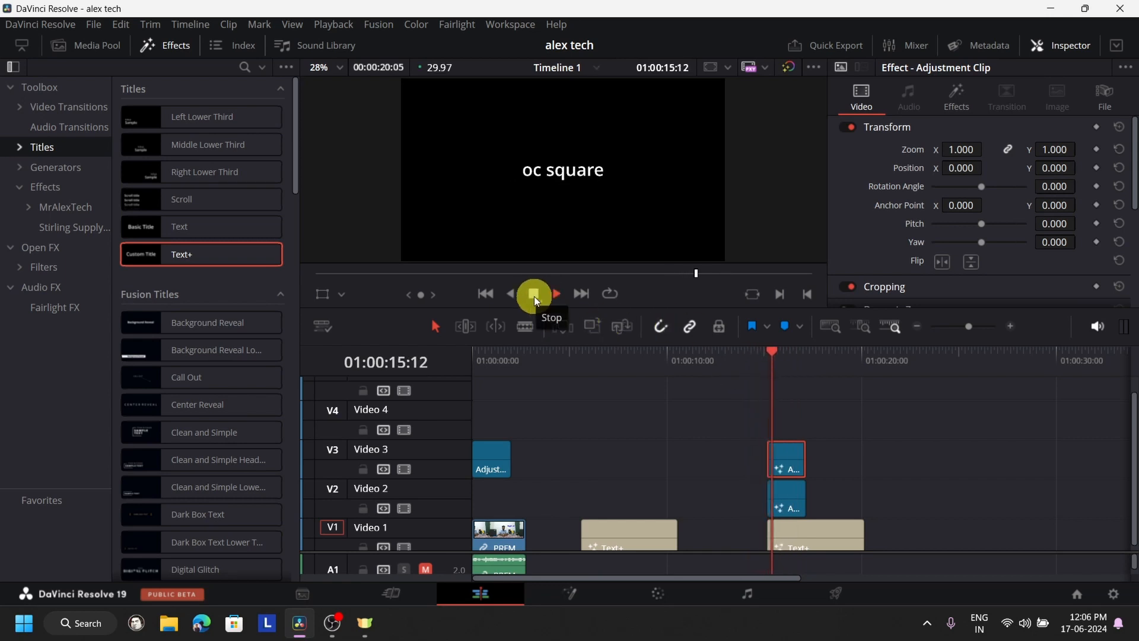
pyautogui.click(534, 297)
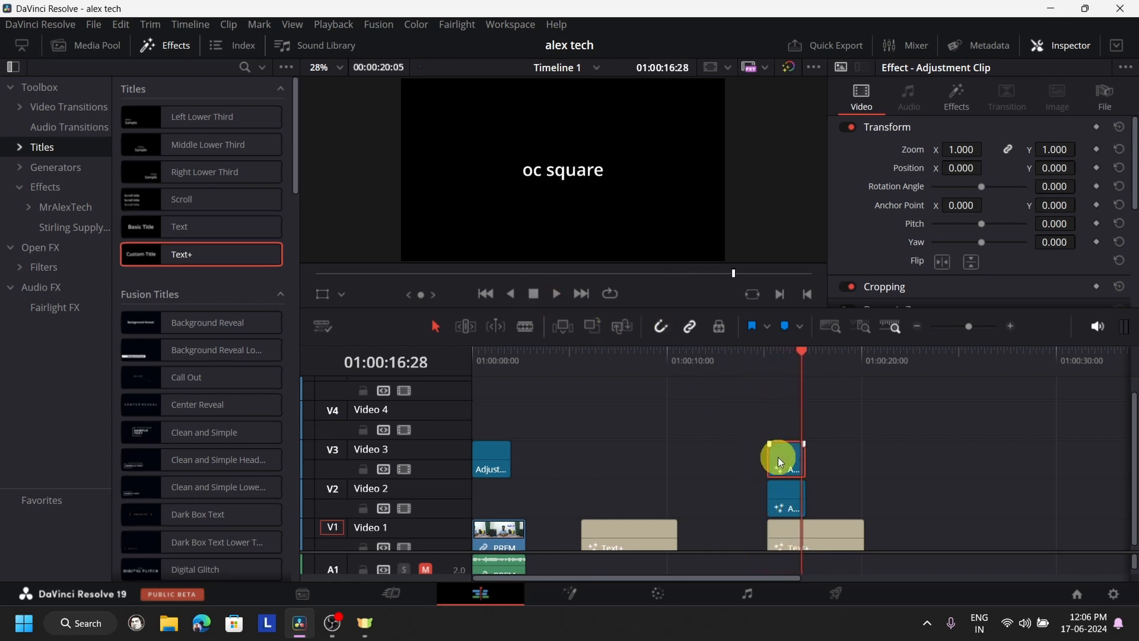
# - Duplicate the Video 3 adjustment clip onto Video 5 with a slightly later start, and onto Video 4 aligned with the original
pyautogui.moveTo(780, 462); pyautogui.dragTo(794, 388)
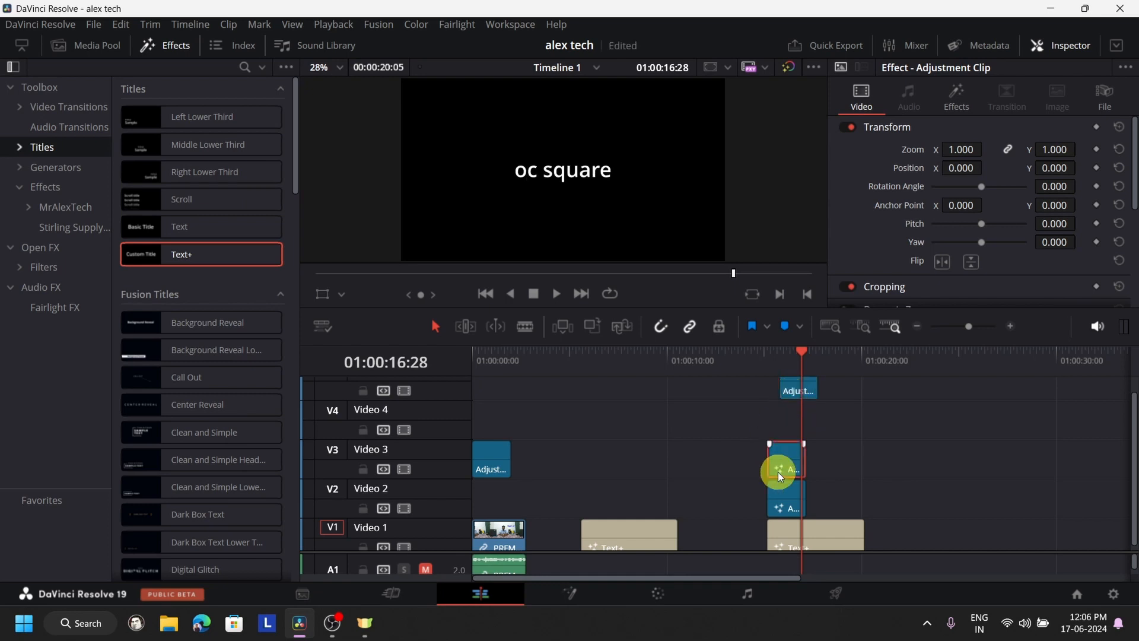
pyautogui.moveTo(780, 473); pyautogui.dragTo(779, 427)
pyautogui.scroll(-4, 892, 445)
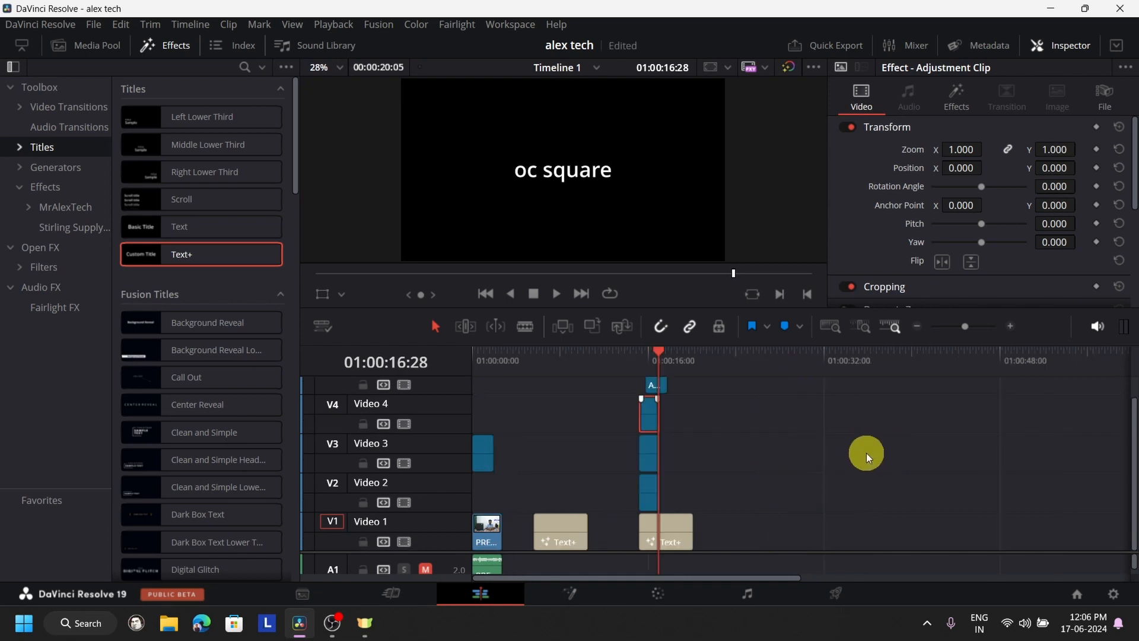
pyautogui.scroll(2, 863, 457)
pyautogui.scroll(2, 863, 456)
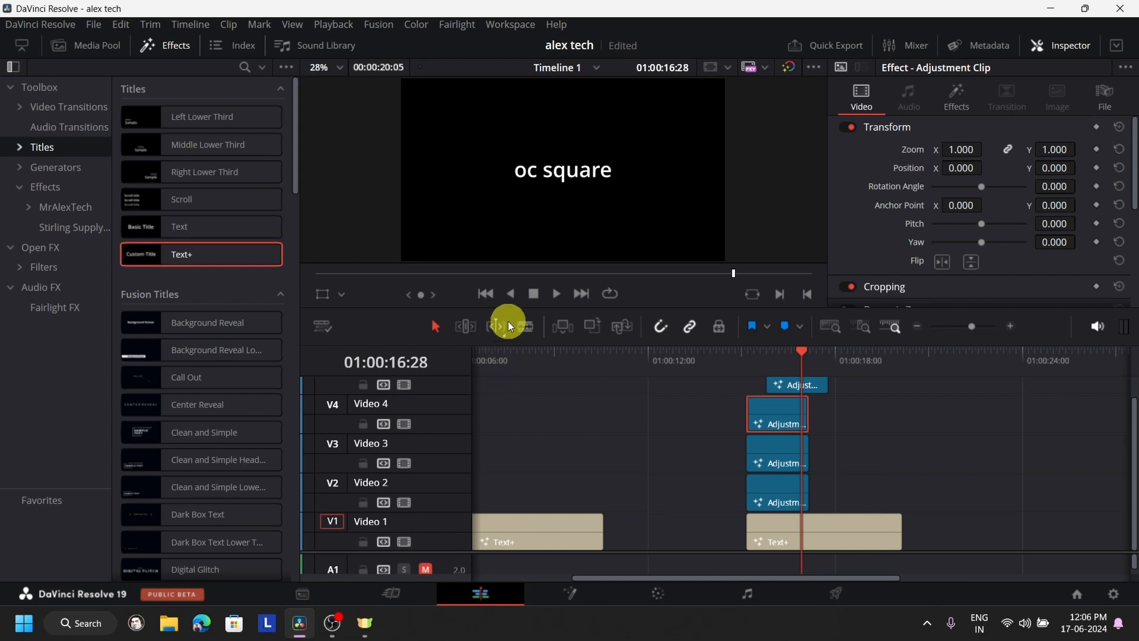
# - Enlarge the timeline area with the Effects library hidden, and move the offset Video 5 adjustment clip to about 01:00:24:00
pyautogui.moveTo(567, 307); pyautogui.dragTo(567, 191)
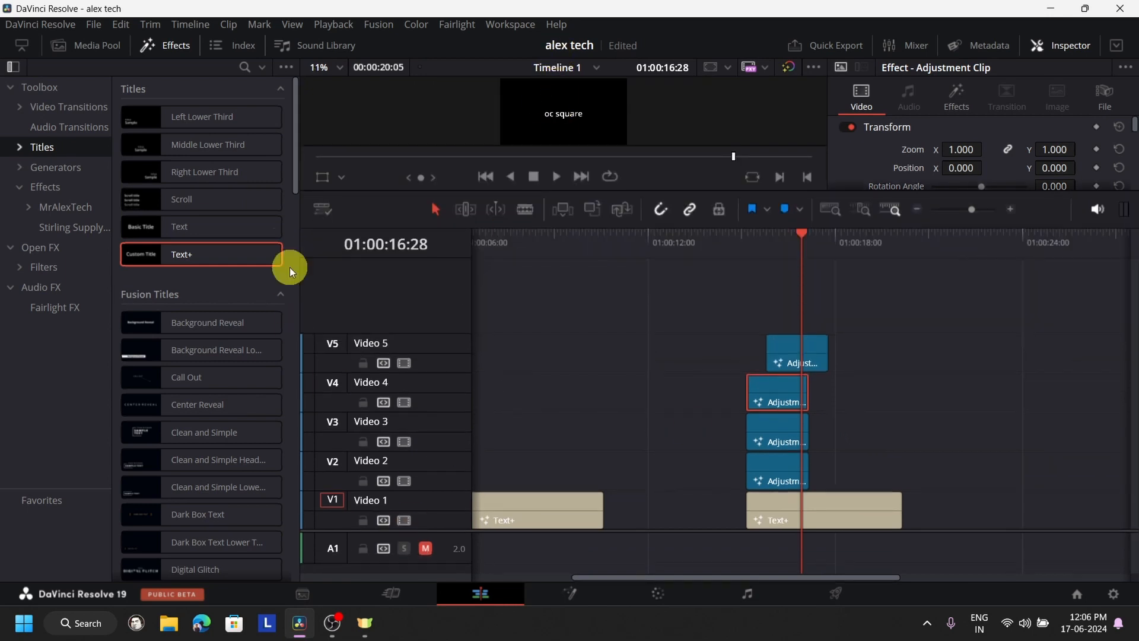
pyautogui.click(191, 51)
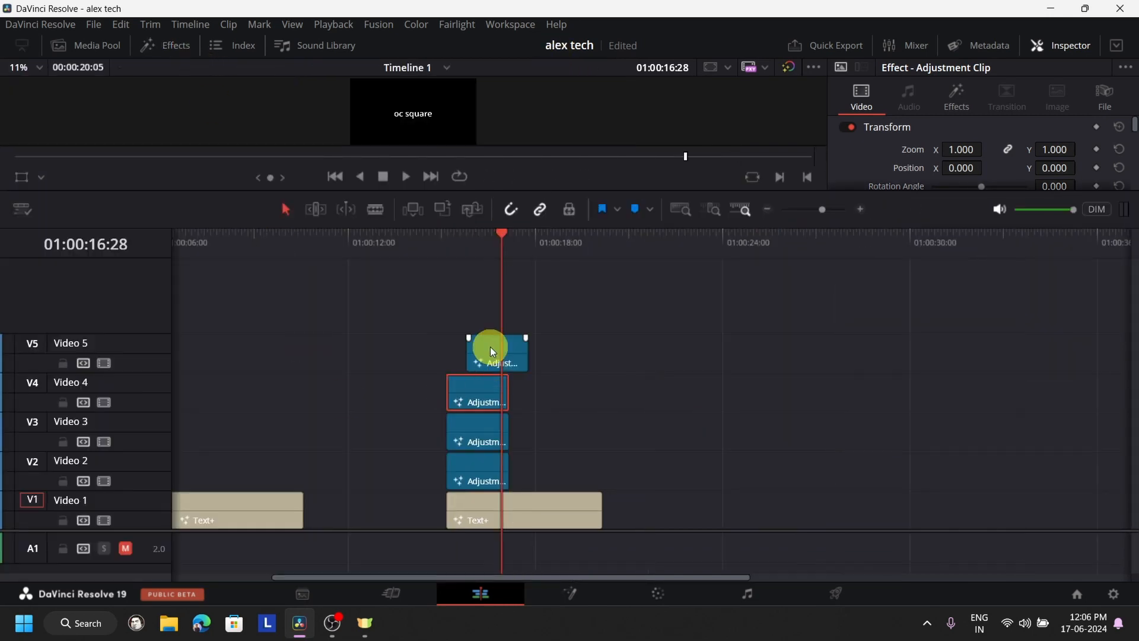
pyautogui.moveTo(490, 347); pyautogui.dragTo(675, 356)
# - Stack further aligned copies of the adjustment clip on Video 5, Video 6 and Video 7, undoing the misplaced Video 6 copies
pyautogui.click(470, 401)
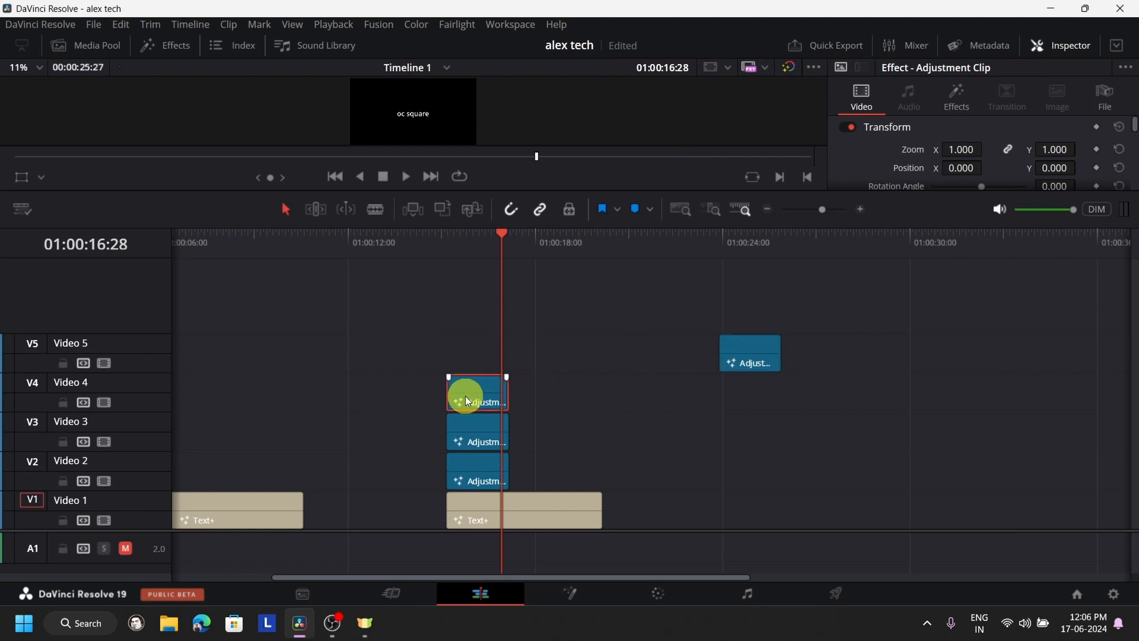
pyautogui.moveTo(469, 401); pyautogui.dragTo(486, 320)
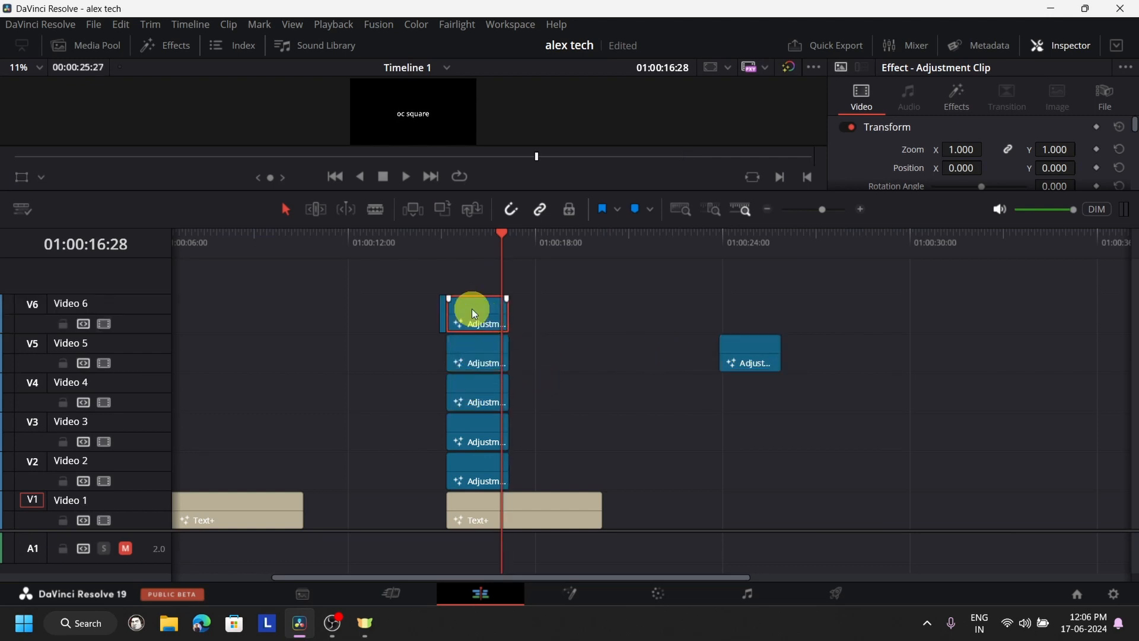
pyautogui.hotkey('ctrl', 'z')
pyautogui.hotkey('ctrl', 'z')
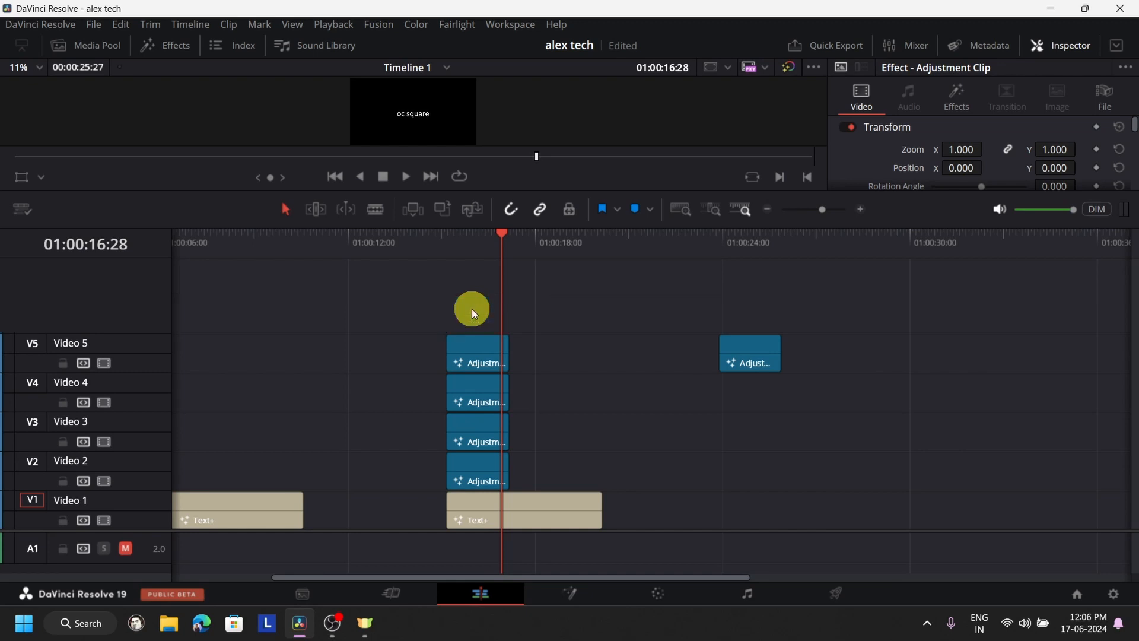
pyautogui.moveTo(479, 360); pyautogui.dragTo(486, 286)
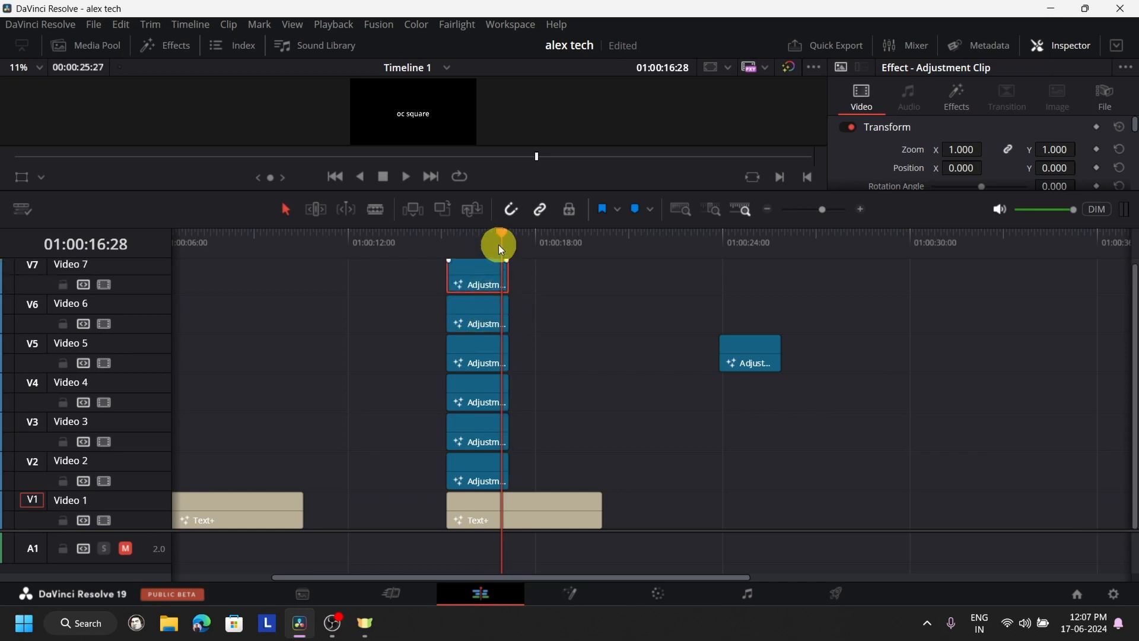
# - Select the stacked adjustment clips one after another from Video 3 up to Video 7
pyautogui.click(490, 439)
pyautogui.click(476, 392)
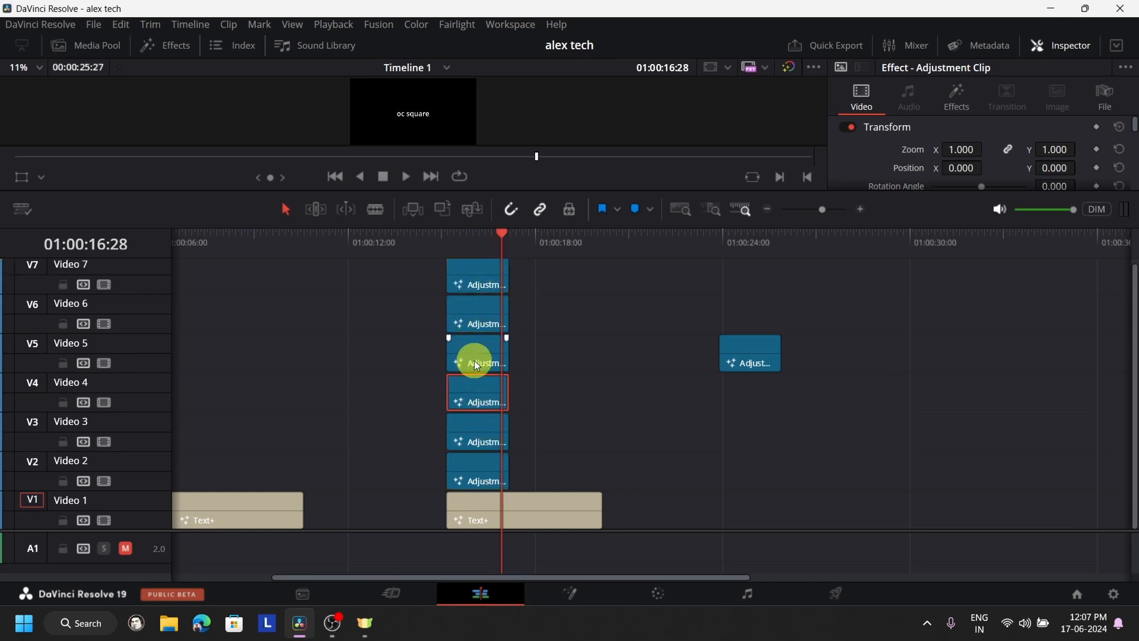
pyautogui.click(474, 359)
pyautogui.click(478, 320)
pyautogui.click(478, 283)
# - Enlarge the viewer and play the stacked title zoom from 01:00:14:24, and again from the title's start at 01:00:15:05
pyautogui.click(497, 240)
pyautogui.moveTo(497, 240); pyautogui.dragTo(429, 242)
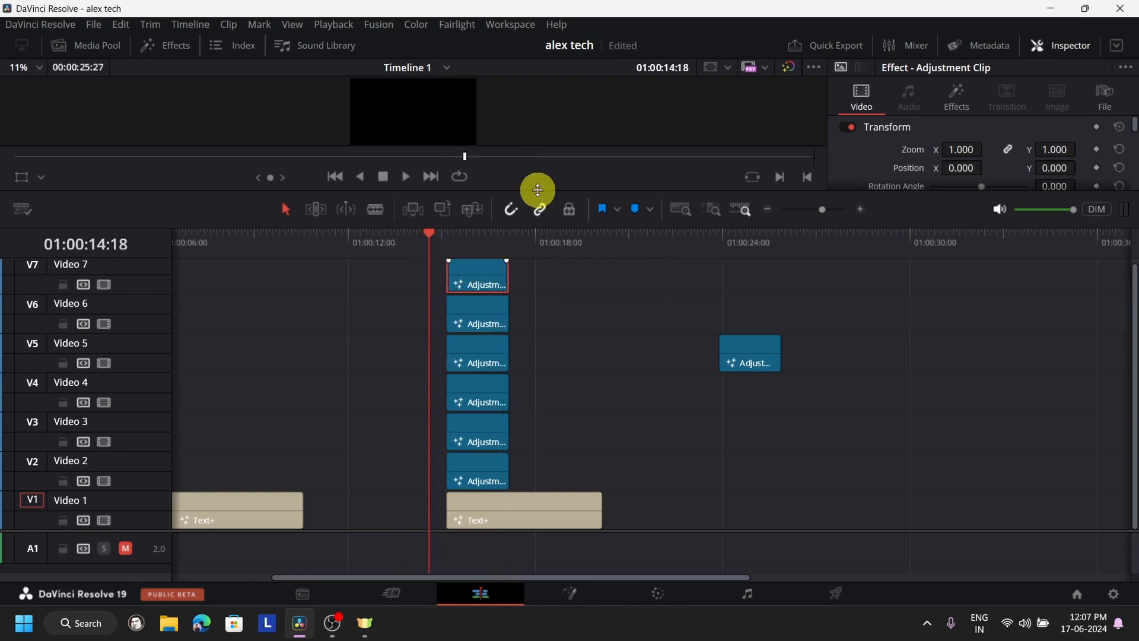
pyautogui.moveTo(538, 190); pyautogui.dragTo(580, 437)
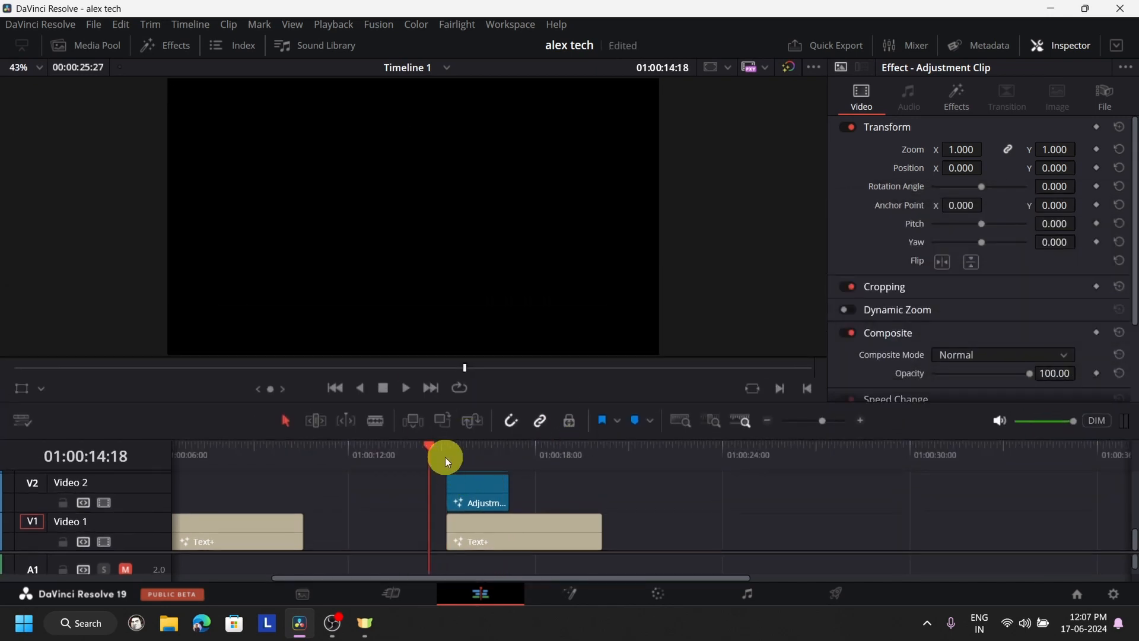
pyautogui.click(436, 450)
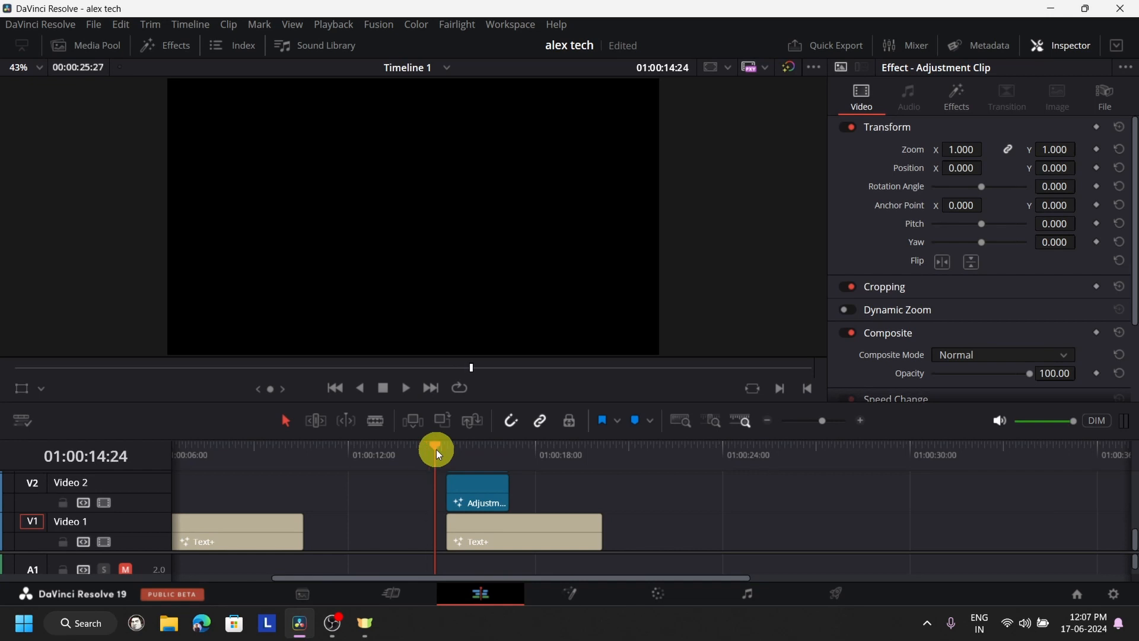
pyautogui.click(407, 394)
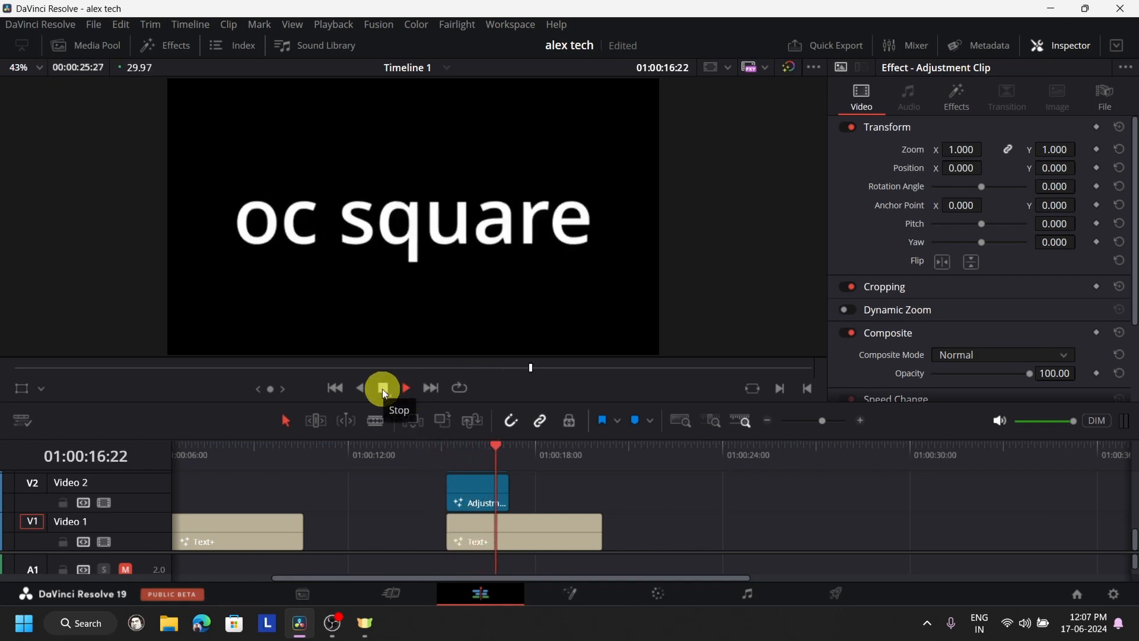
pyautogui.click(382, 389)
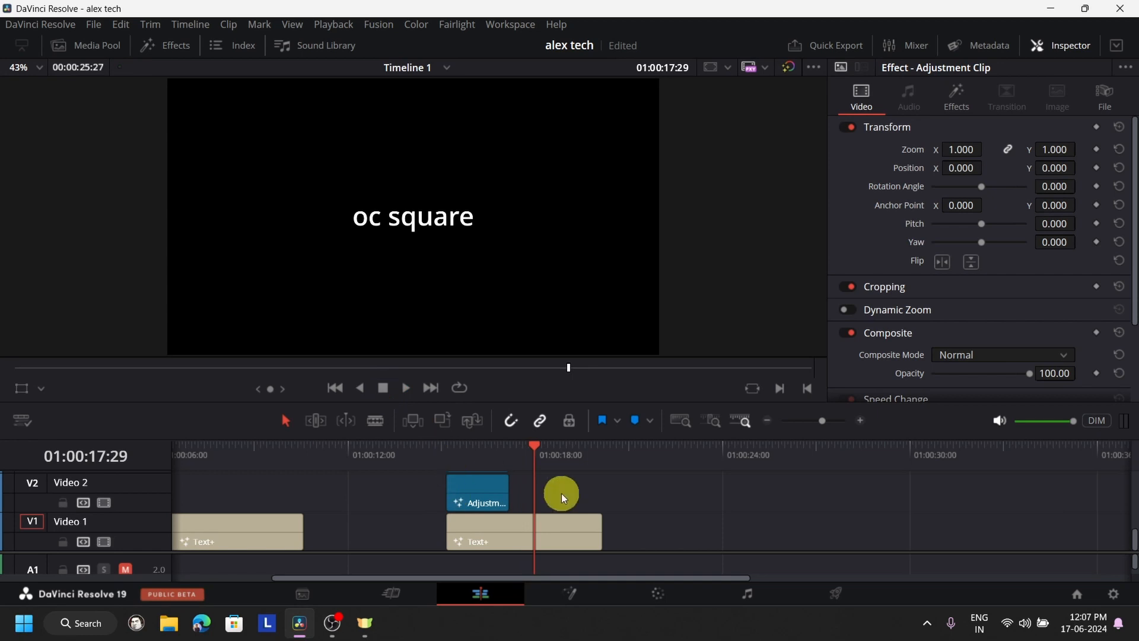
pyautogui.click(446, 463)
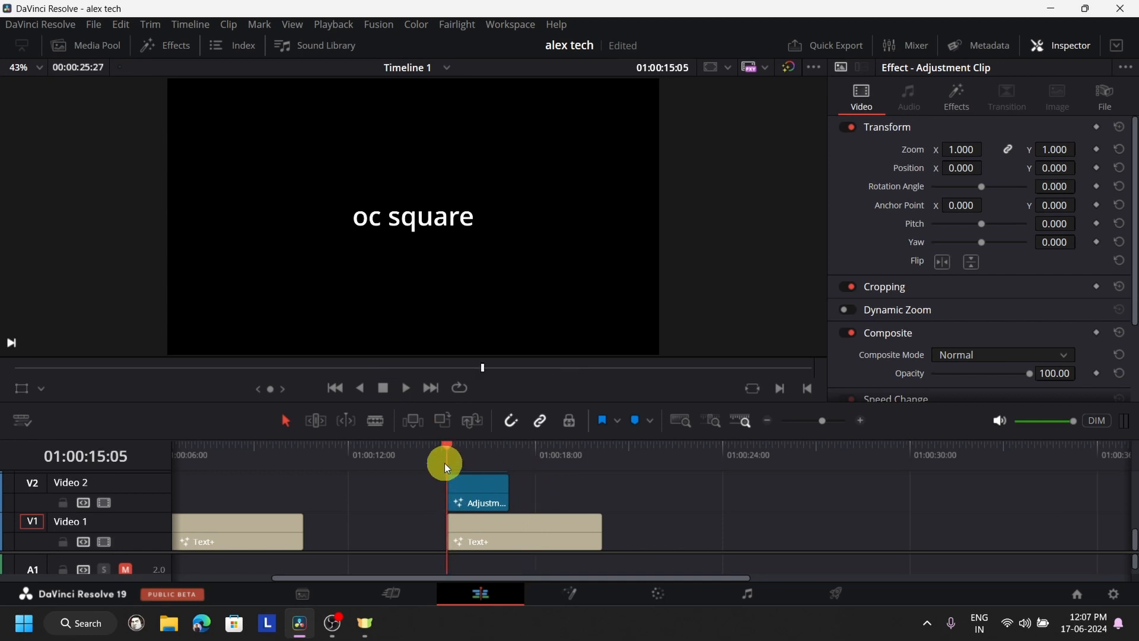
pyautogui.click(400, 390)
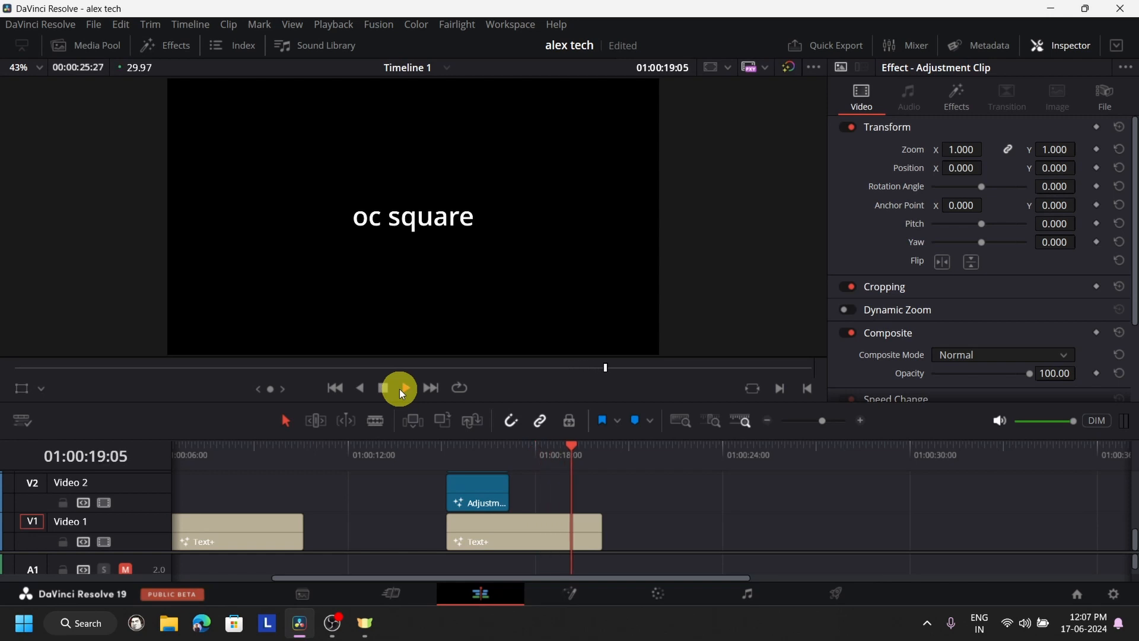
pyautogui.click(390, 385)
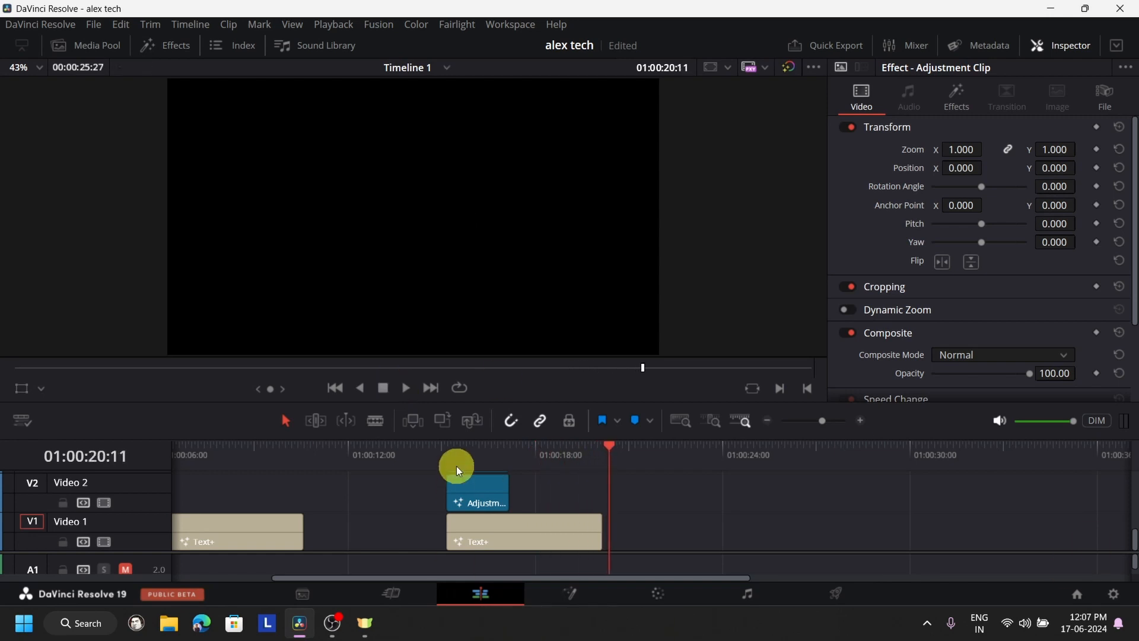
# - Delete the stacked adjustment clips above the second title on Video 2 through Video 7
pyautogui.moveTo(542, 402); pyautogui.dragTo(606, 108)
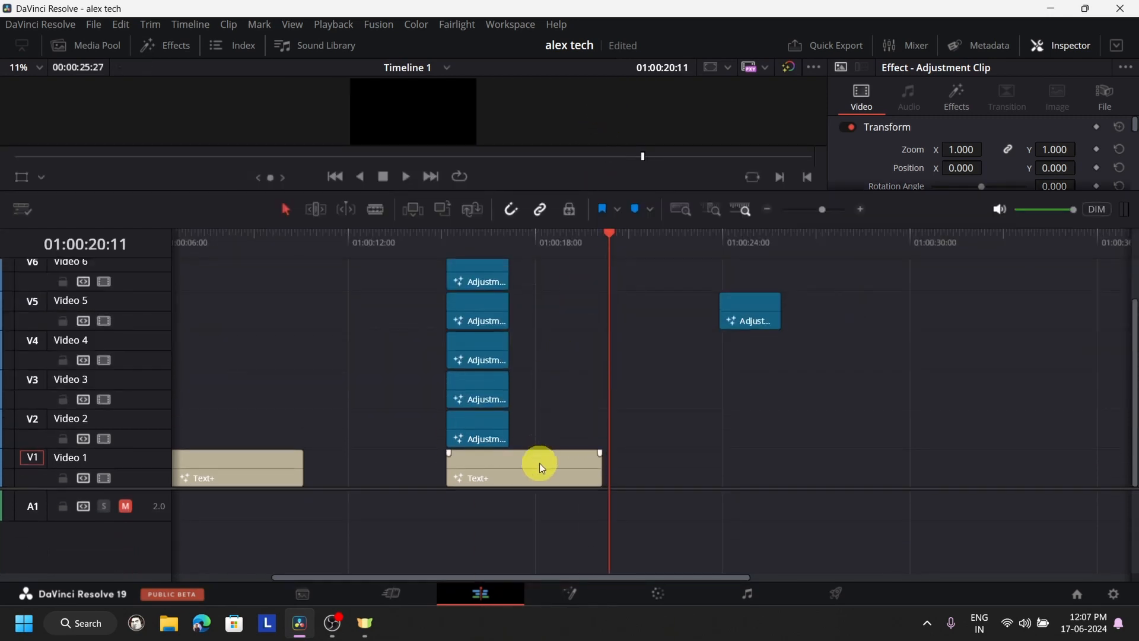
pyautogui.moveTo(508, 423); pyautogui.dragTo(469, 270)
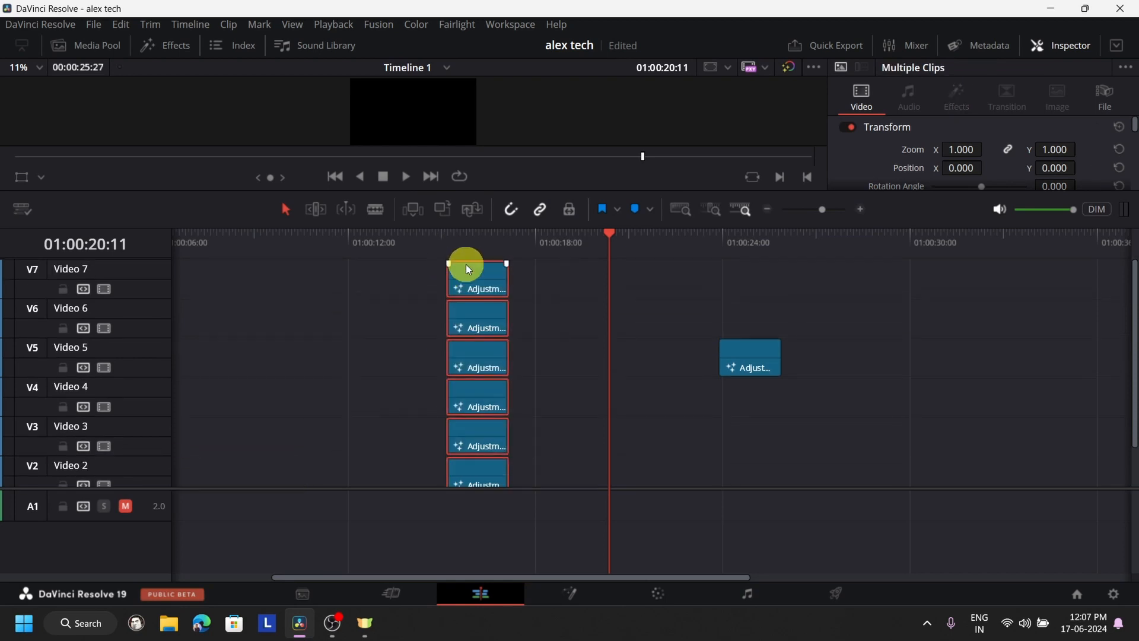
pyautogui.press('Delete')
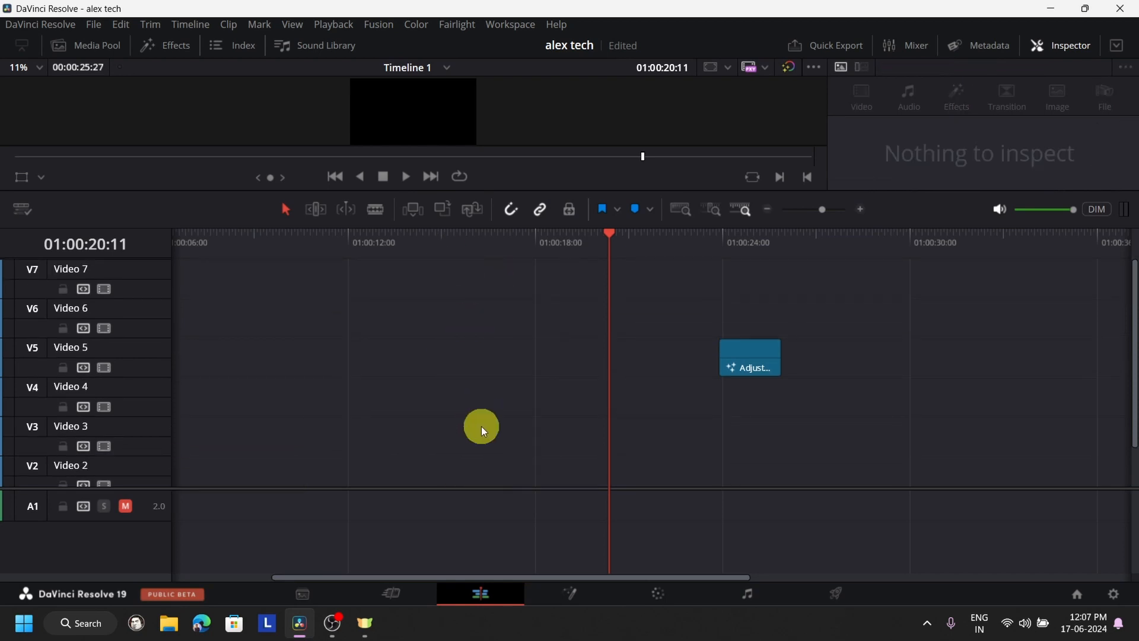
pyautogui.scroll(-1, 488, 443)
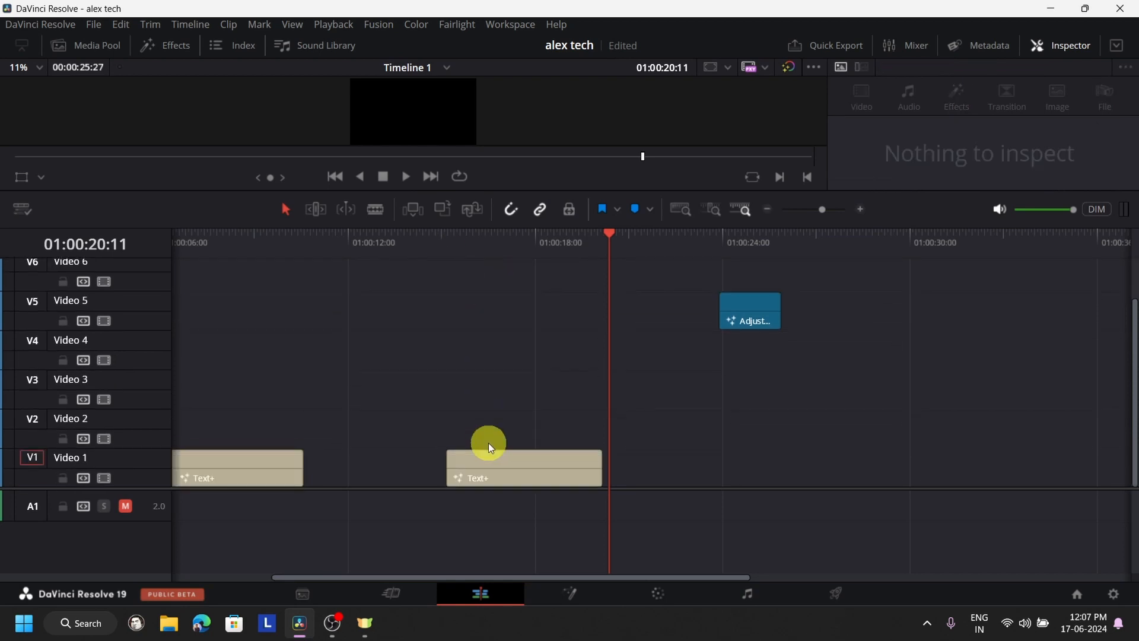
# - Preview the second title without its adjustment clips around 01:00:15:11, and enlarge the viewer
pyautogui.click(436, 243)
pyautogui.click(402, 176)
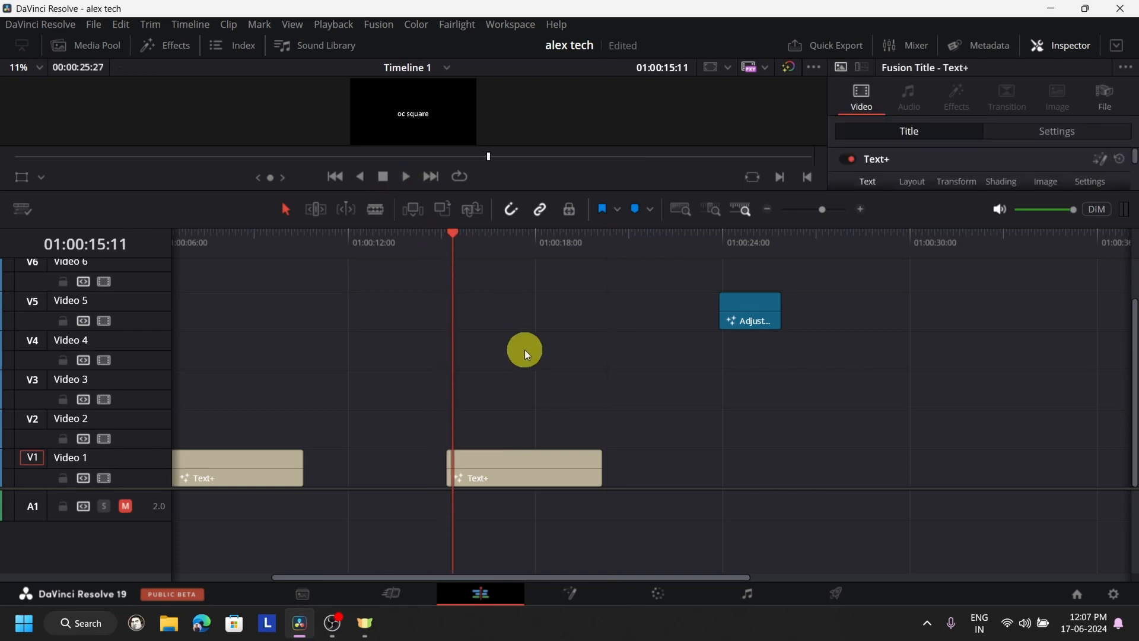
pyautogui.moveTo(477, 191); pyautogui.dragTo(508, 397)
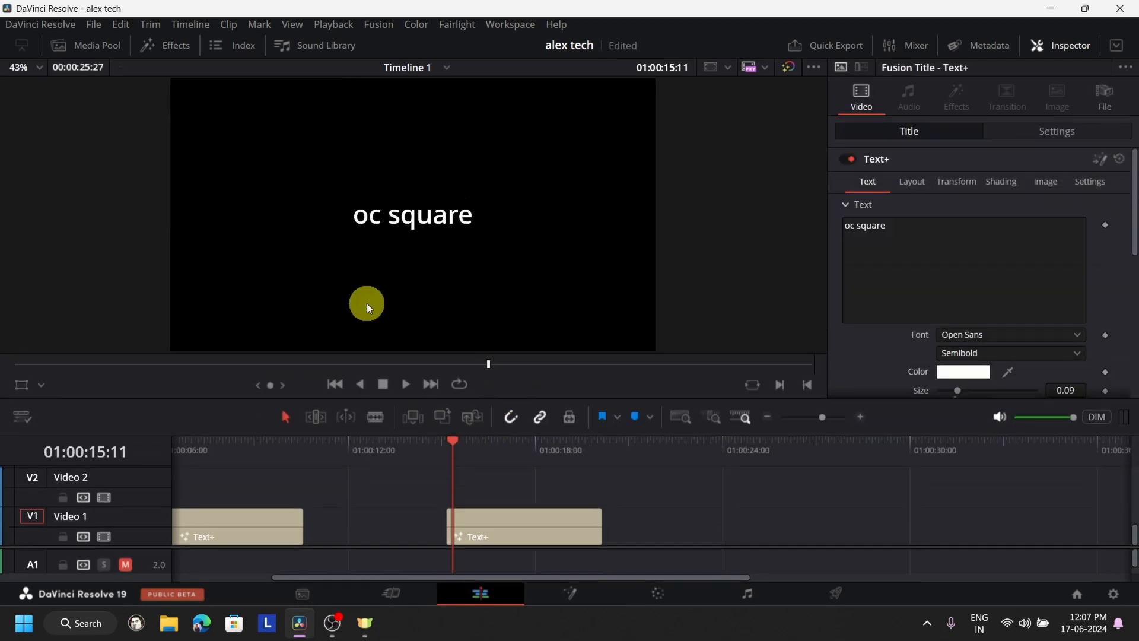
# - Apply the MagicAnimateV2 effect from the MrAlexTech effects to the second Text+ title on Video 1
pyautogui.click(169, 39)
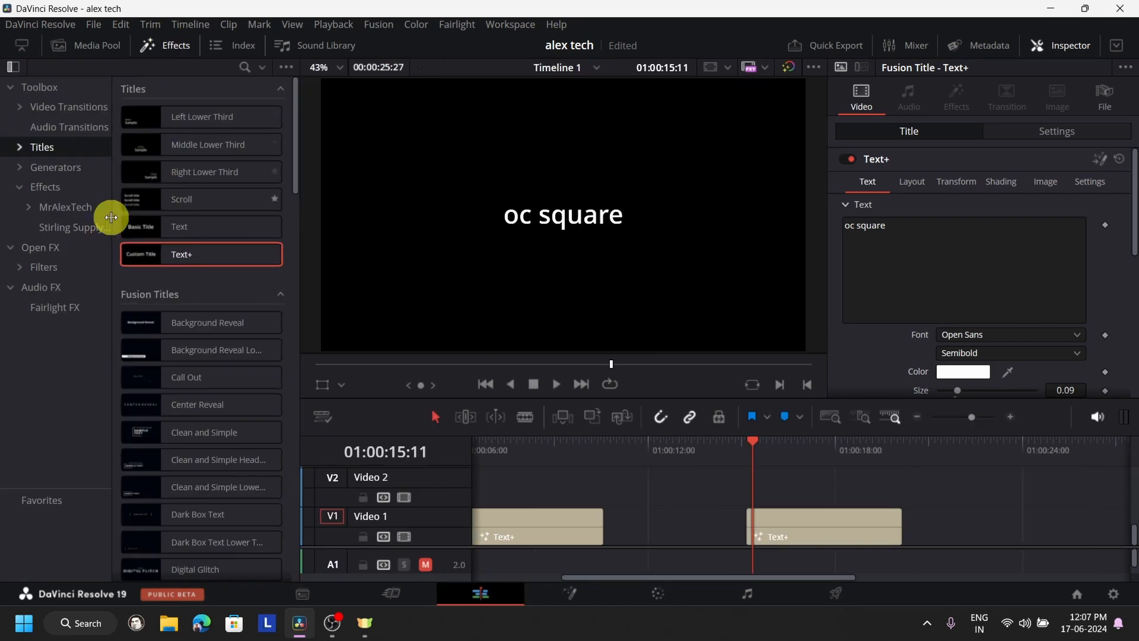
pyautogui.click(66, 205)
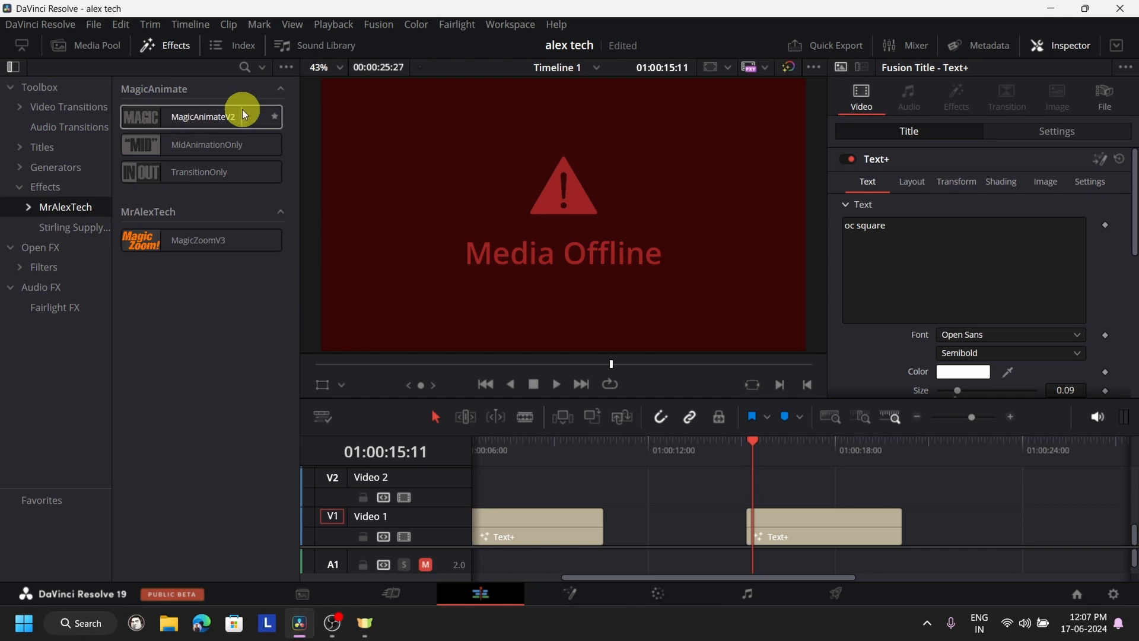
pyautogui.click(180, 125)
pyautogui.moveTo(180, 124); pyautogui.dragTo(789, 542)
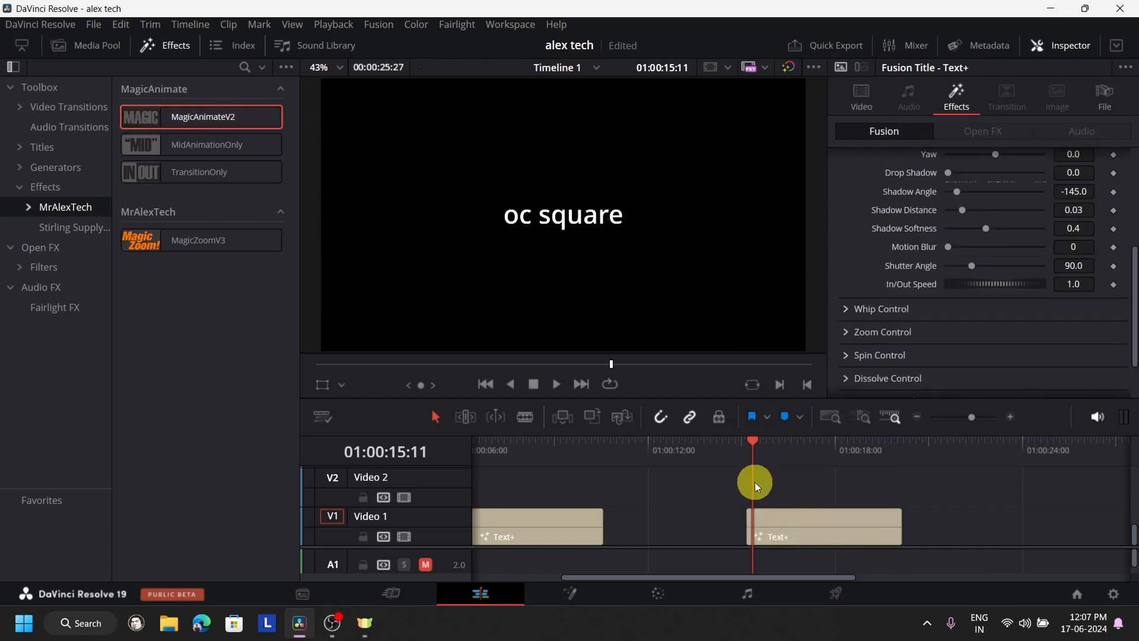
# - Play the second title with MagicAnimateV2 applied, cueing 01:00:14:20 and its start at 01:00:15:05
pyautogui.click(732, 454)
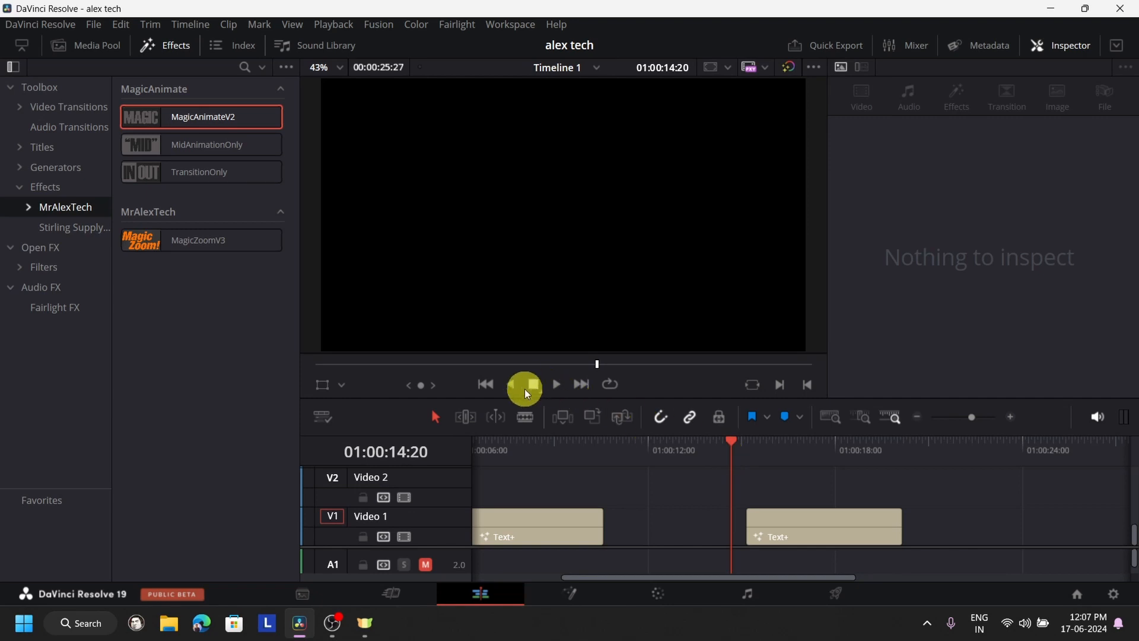
pyautogui.click(748, 456)
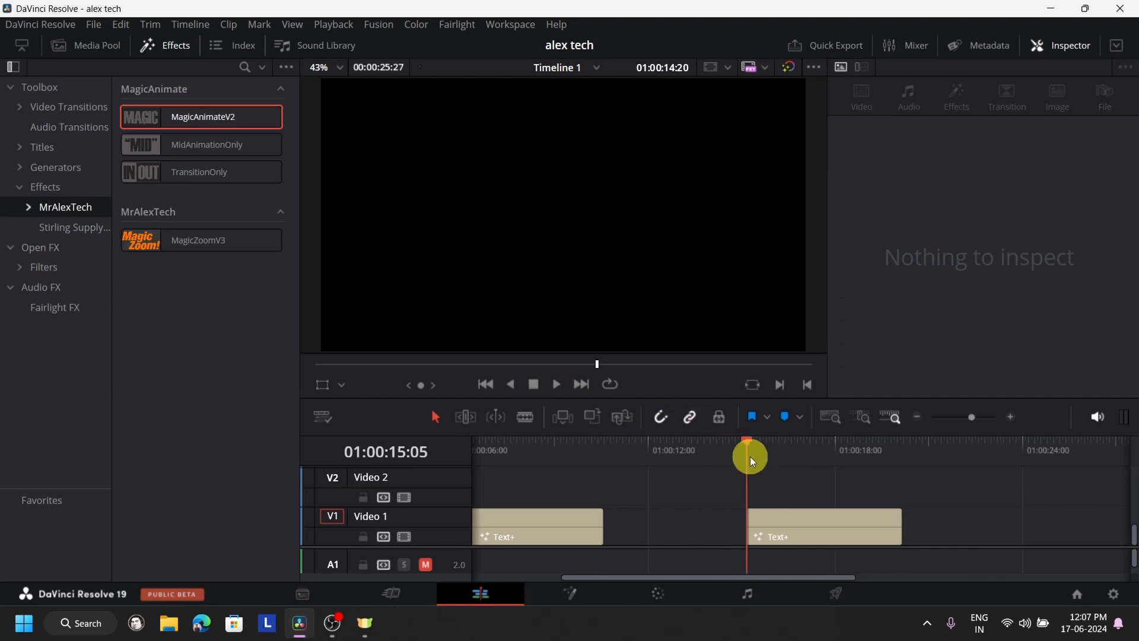
pyautogui.click(542, 386)
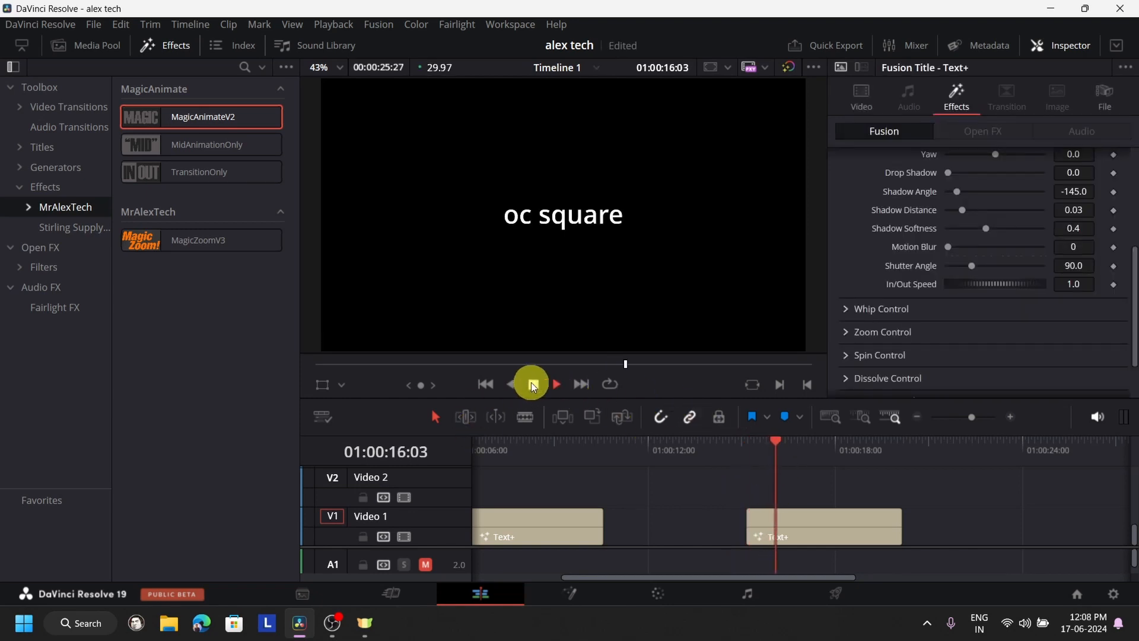
pyautogui.click(541, 387)
# - Enable the In animation in the Whip Control settings of the second title's MagicAnimateV2 effect
pyautogui.click(817, 527)
pyautogui.scroll(5, 983, 376)
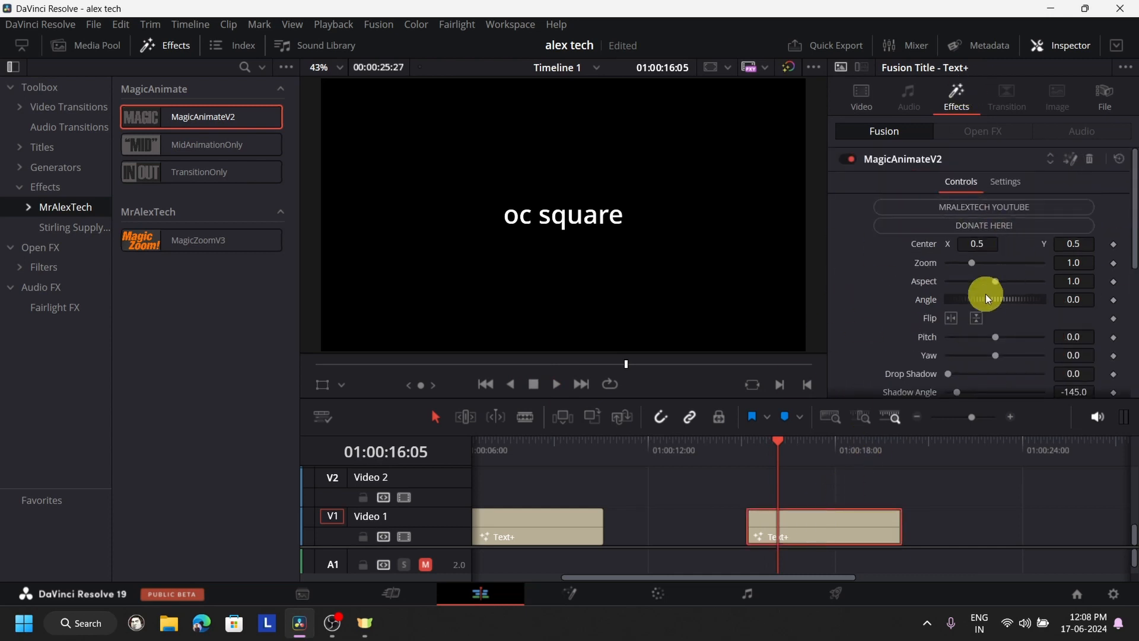
pyautogui.scroll(-3, 987, 299)
pyautogui.scroll(-5, 987, 299)
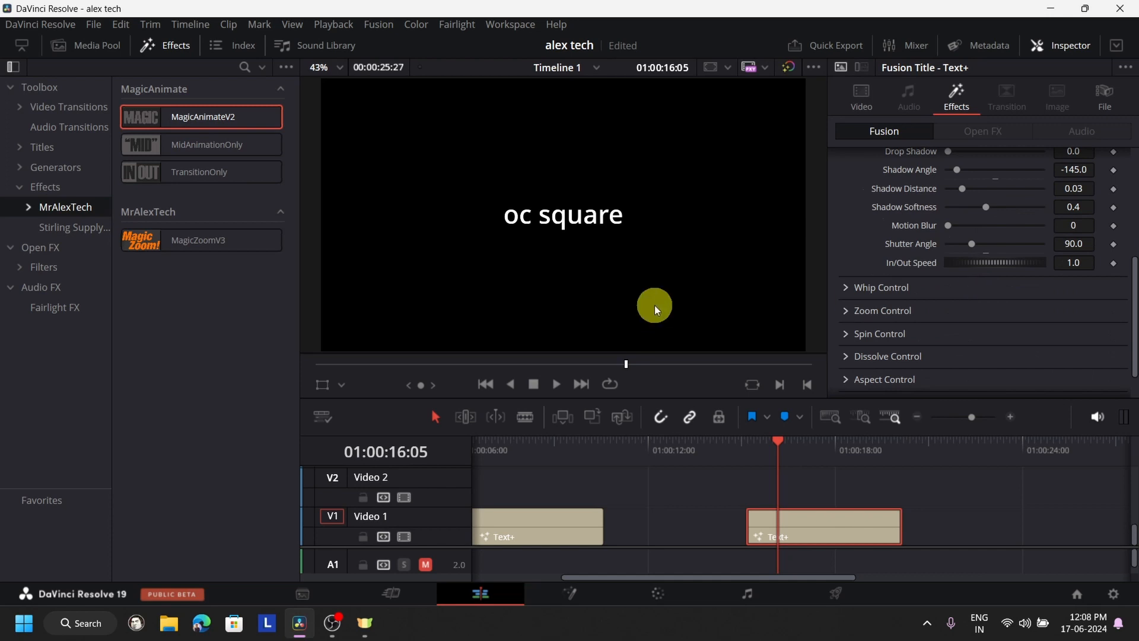
pyautogui.scroll(-1, 937, 250)
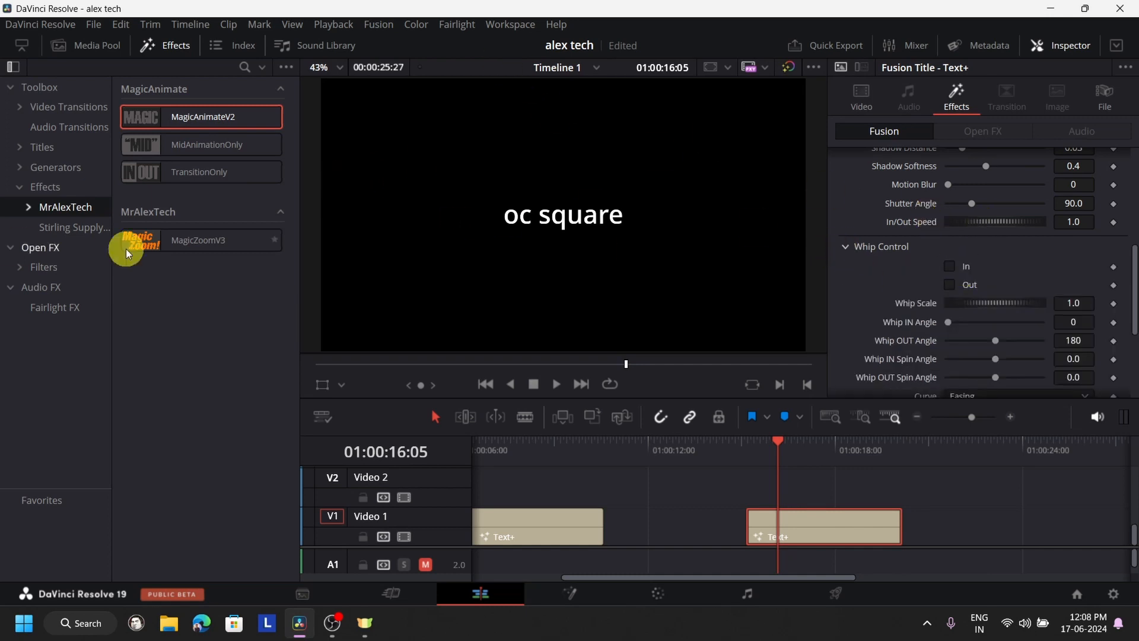
pyautogui.scroll(-3, 1027, 238)
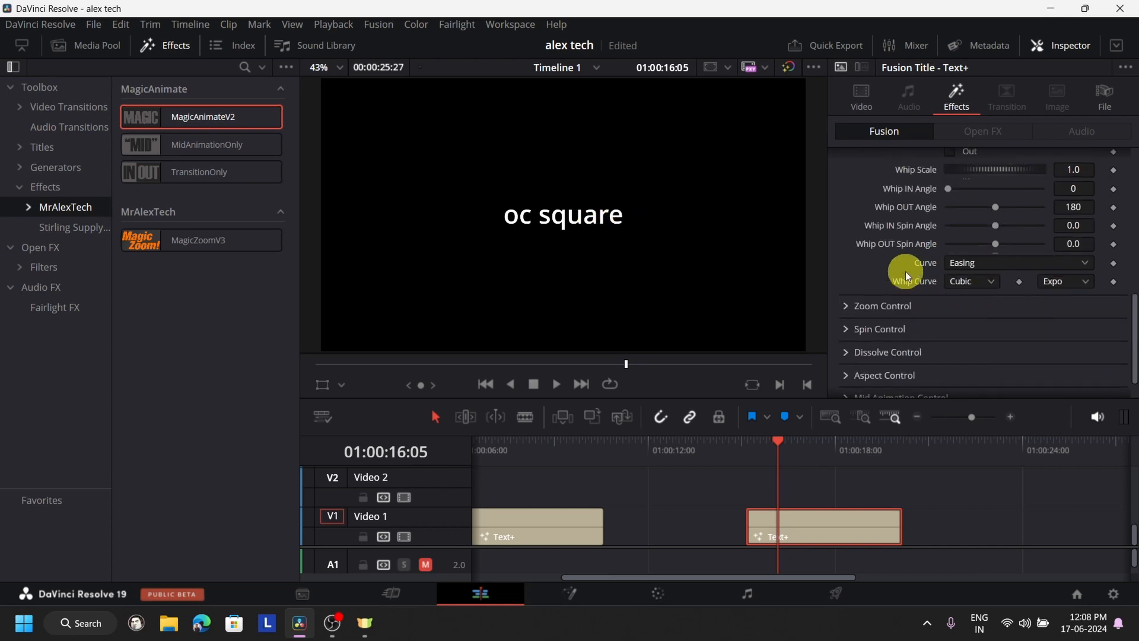
pyautogui.scroll(3, 969, 261)
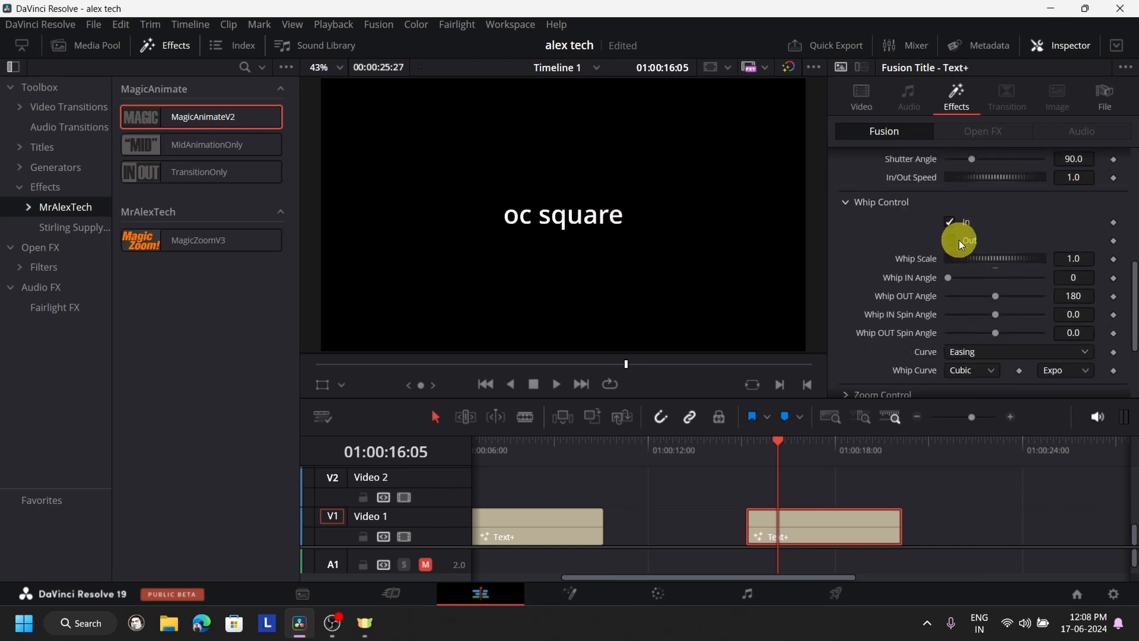
# - Play the title's whip-in animation from 01:00:15:05 and return the playhead to the title's start
pyautogui.click(756, 440)
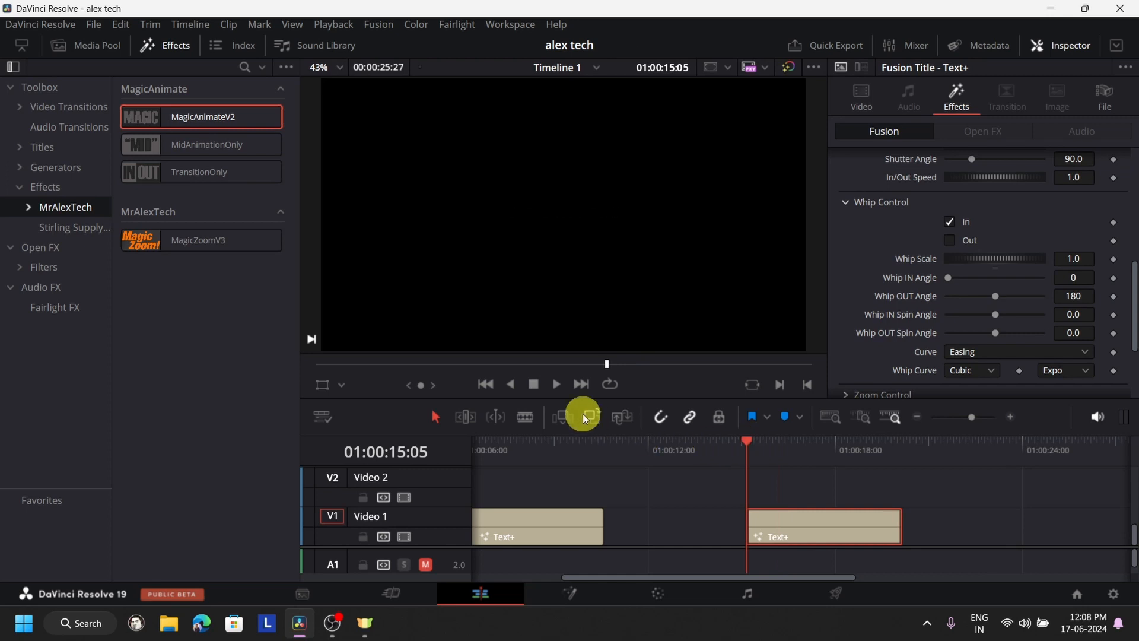
pyautogui.click(558, 385)
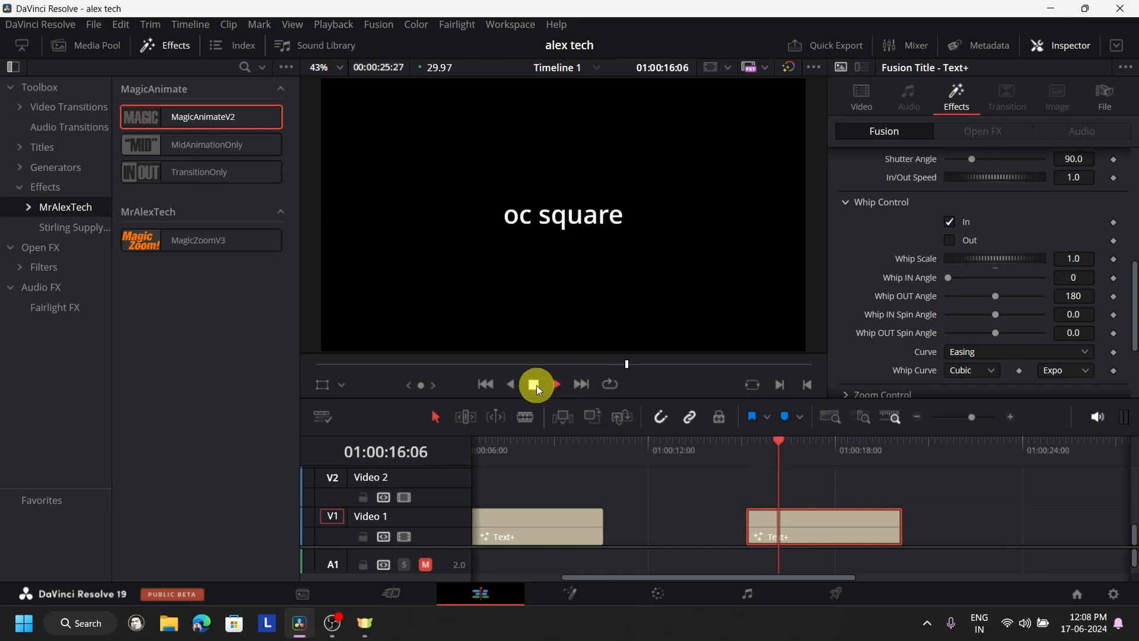
pyautogui.click(536, 385)
pyautogui.click(749, 469)
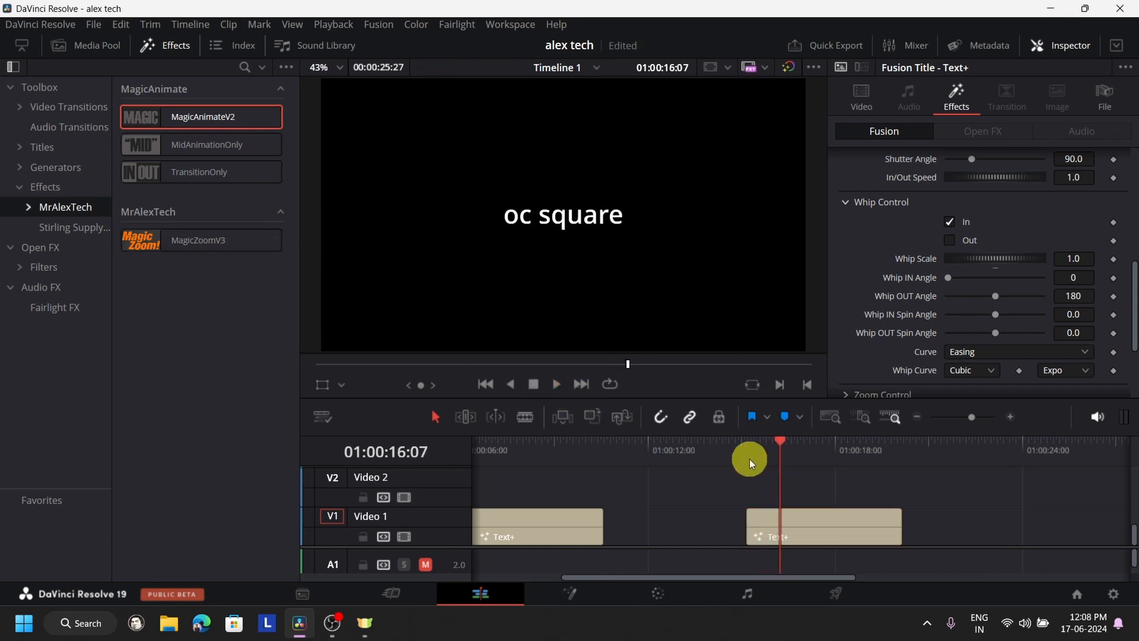
pyautogui.click(749, 457)
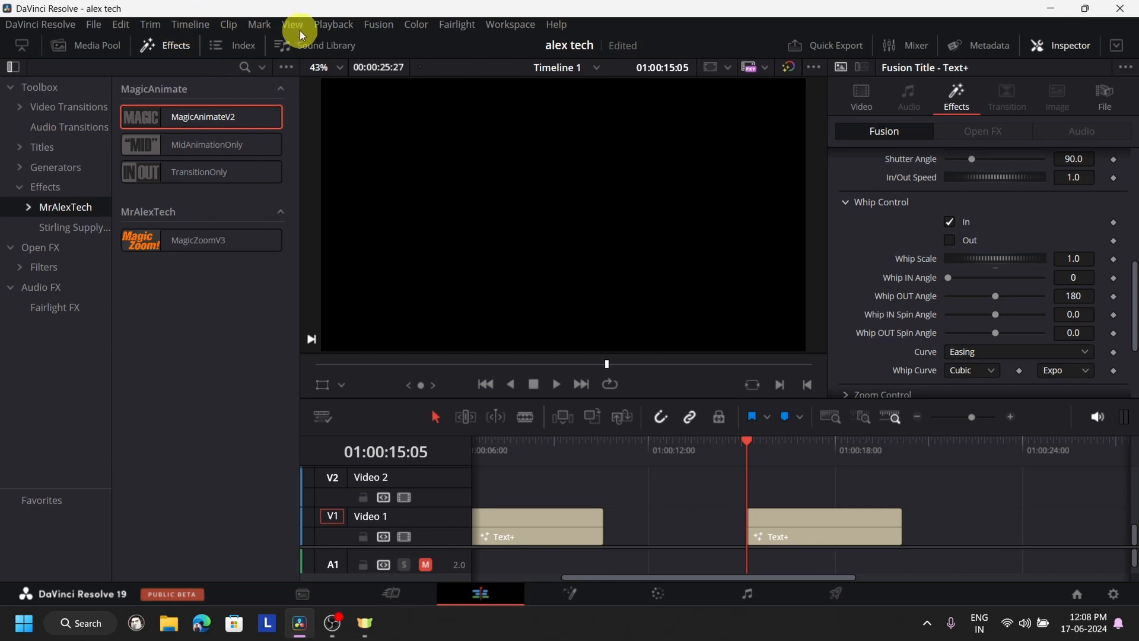
# - Turn on render caching for the timeline
pyautogui.click(326, 28)
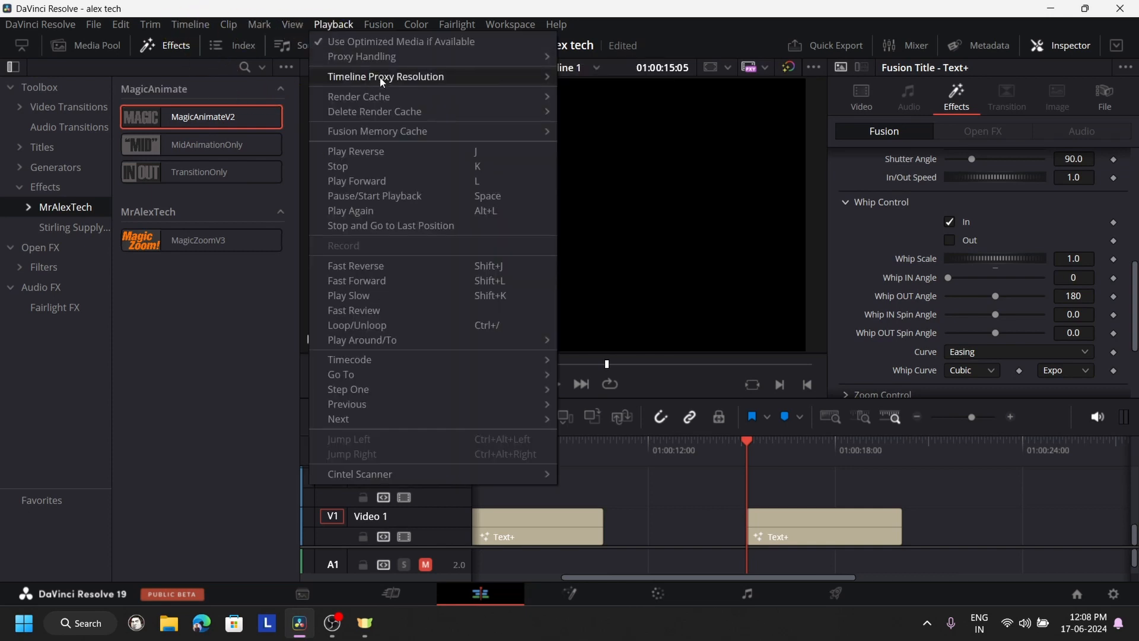
pyautogui.moveTo(416, 97)
pyautogui.click(602, 112)
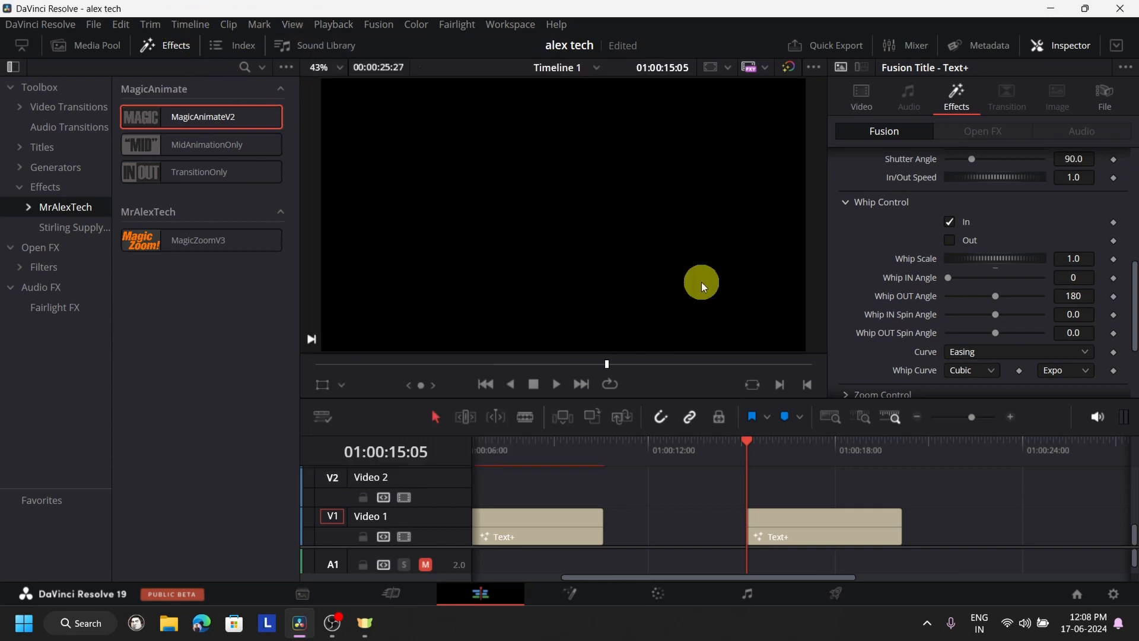
# - Play the whip-in animation again from the second title's start and from just before it while the title caches
pyautogui.moveTo(749, 450); pyautogui.dragTo(718, 449)
pyautogui.press('Down')
pyautogui.click(553, 386)
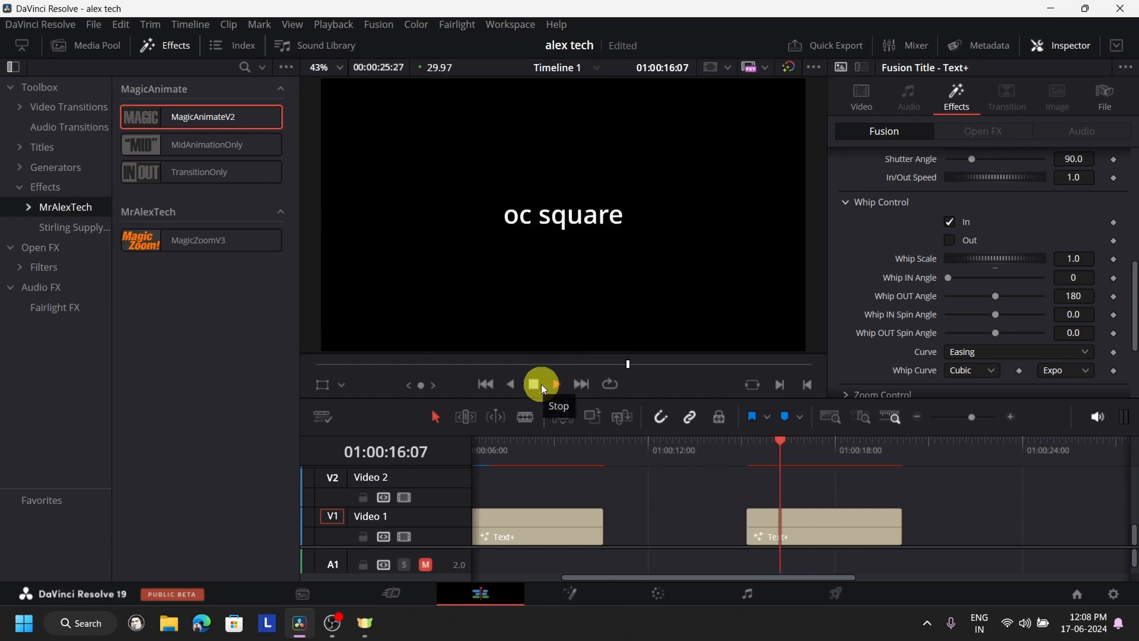
pyautogui.click(735, 445)
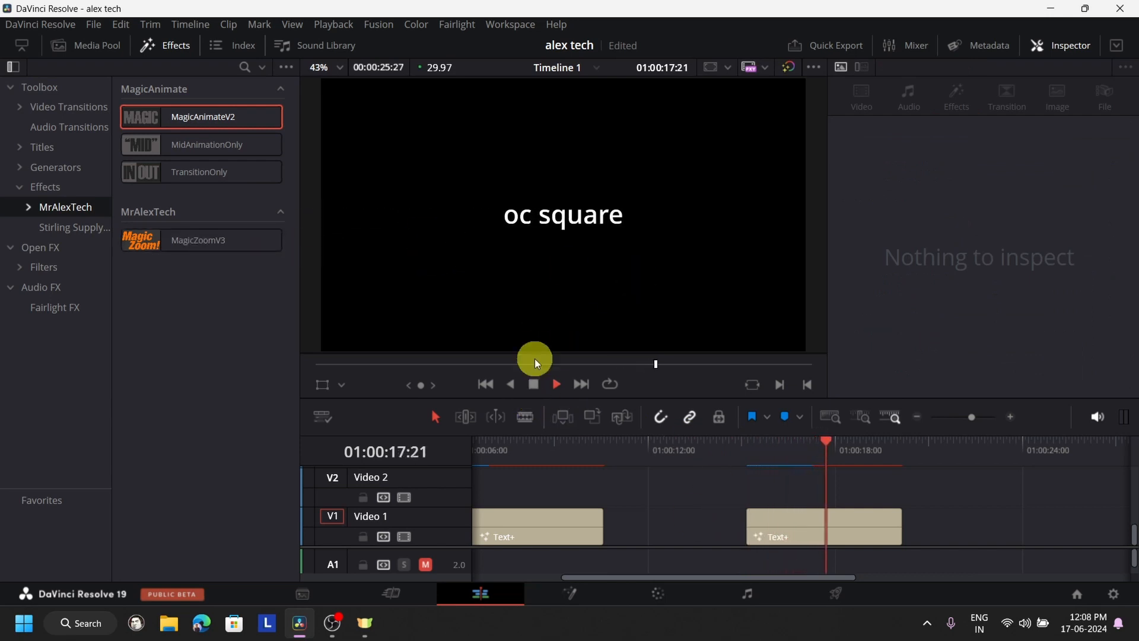
pyautogui.click(533, 383)
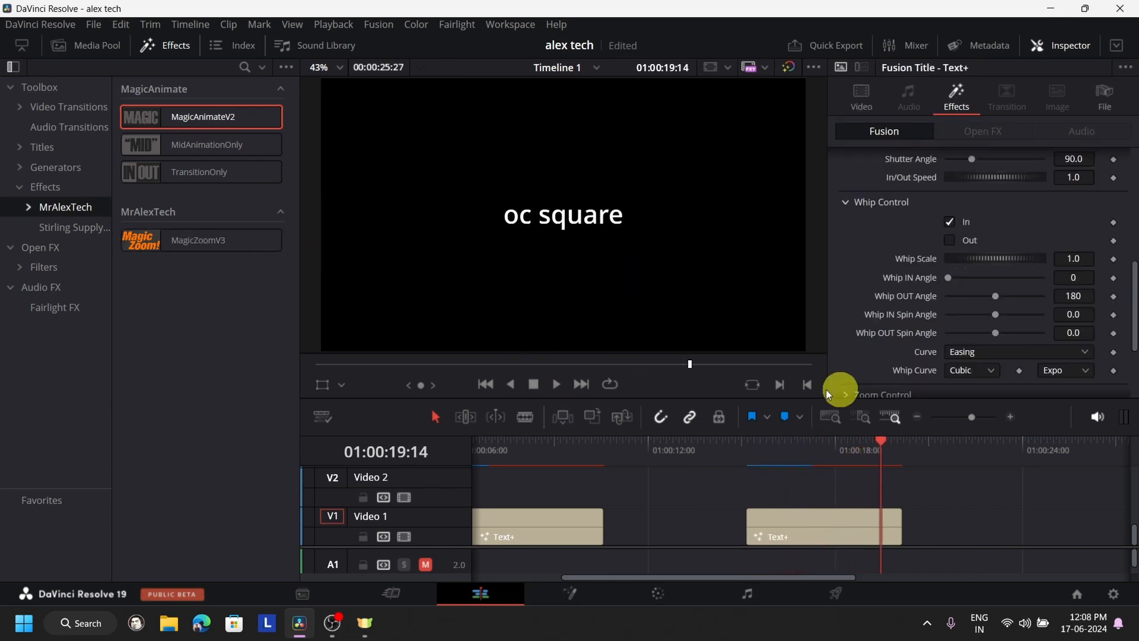
# - Enable the Whip Control Out animation on the second title and play the title through from 01:00:14:26
pyautogui.click(852, 529)
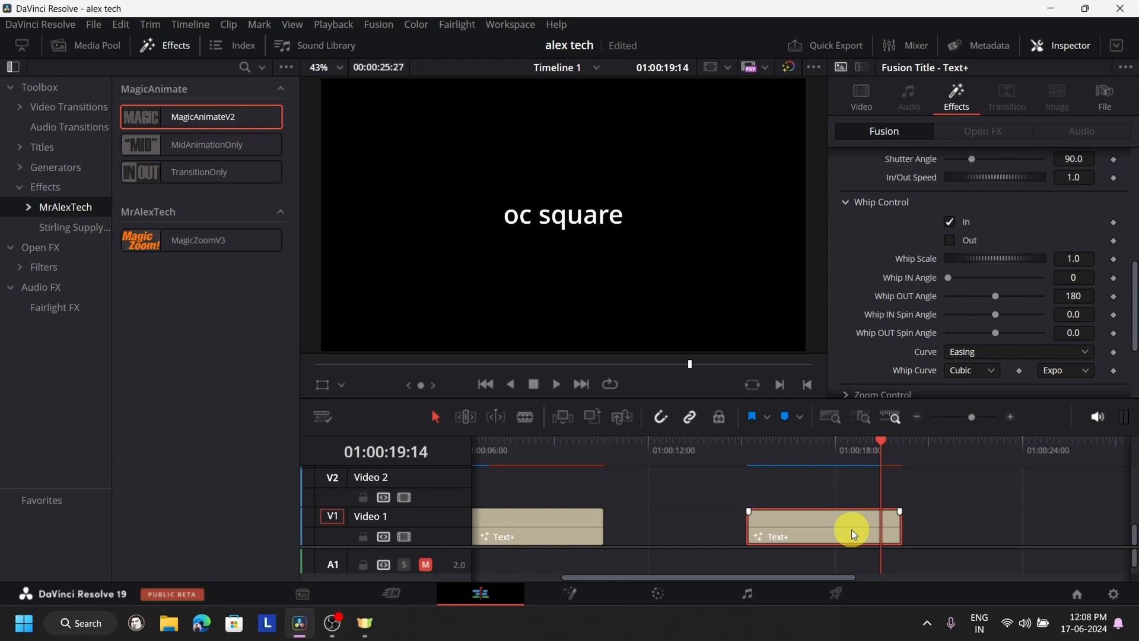
pyautogui.click(948, 241)
pyautogui.click(738, 440)
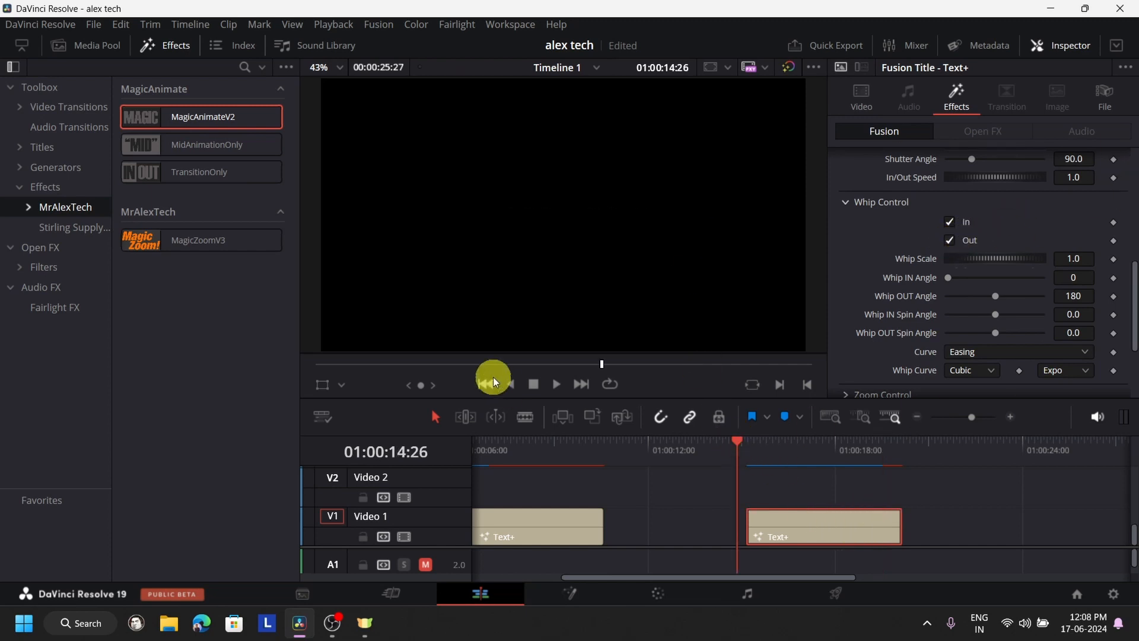
pyautogui.click(558, 384)
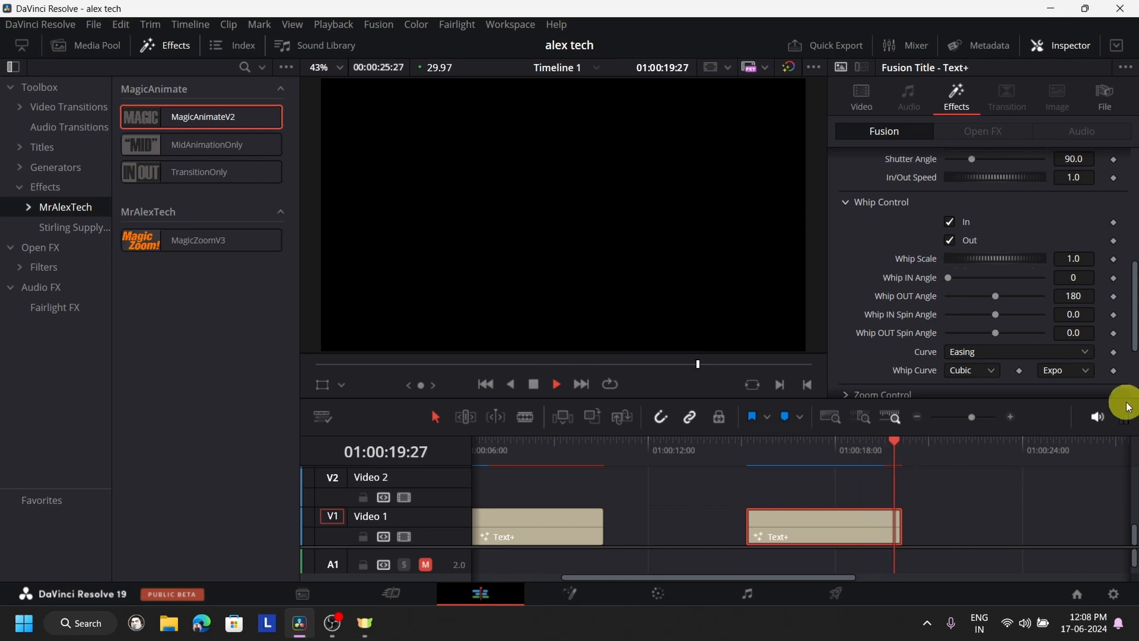
pyautogui.click(533, 384)
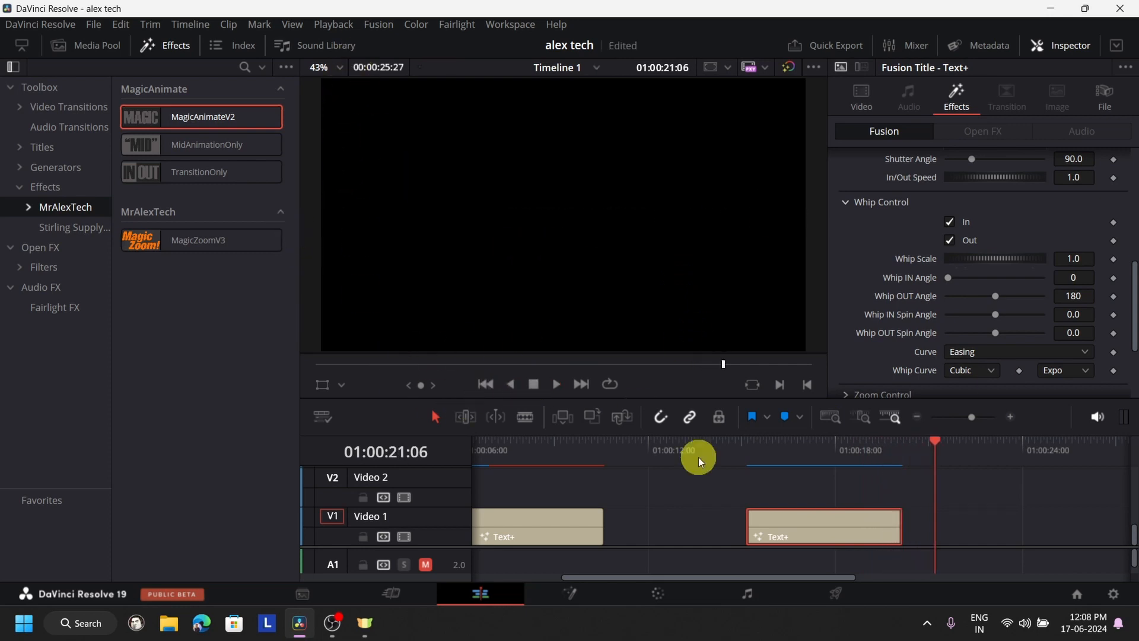
# - Play the whip-in motion from the title's start at 01:00:15:05 with the timeline magnified
pyautogui.click(749, 442)
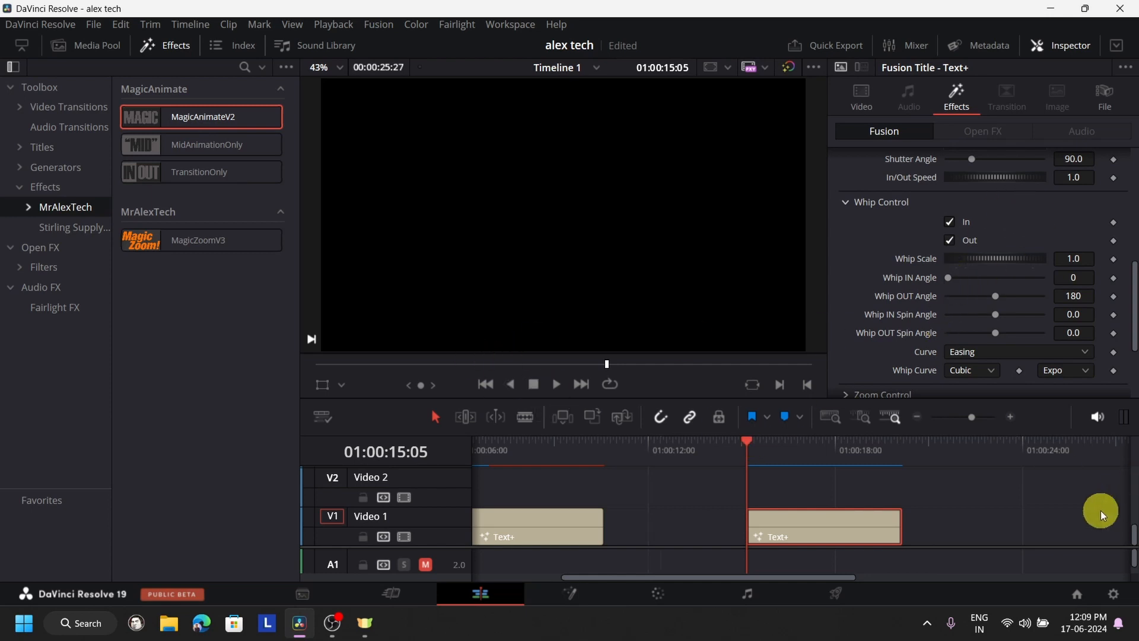
pyautogui.hotkey('ctrl', '=')
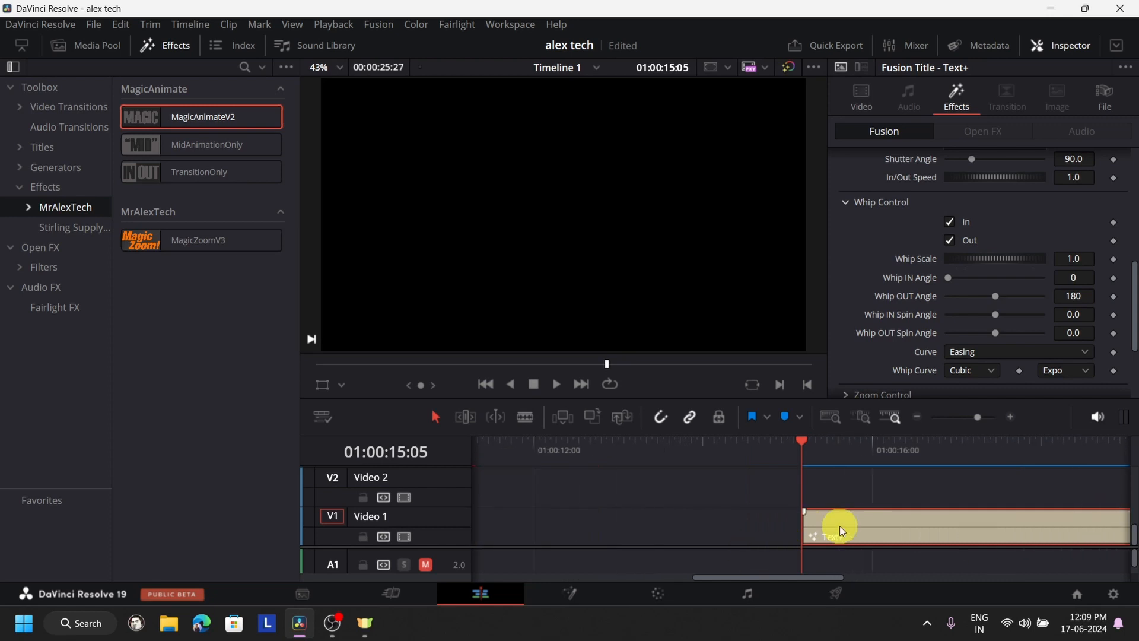
pyautogui.click(550, 383)
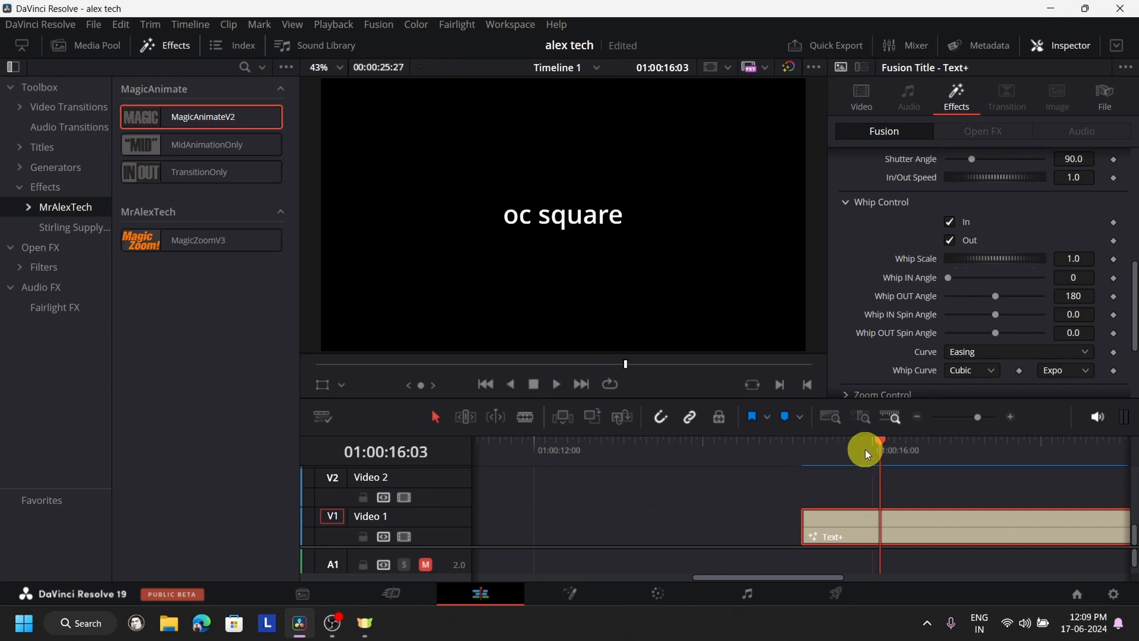
# - Set the title's Whip IN Angle to 101 with the playhead mid-animation at 01:00:15:23
pyautogui.moveTo(884, 441); pyautogui.dragTo(852, 450)
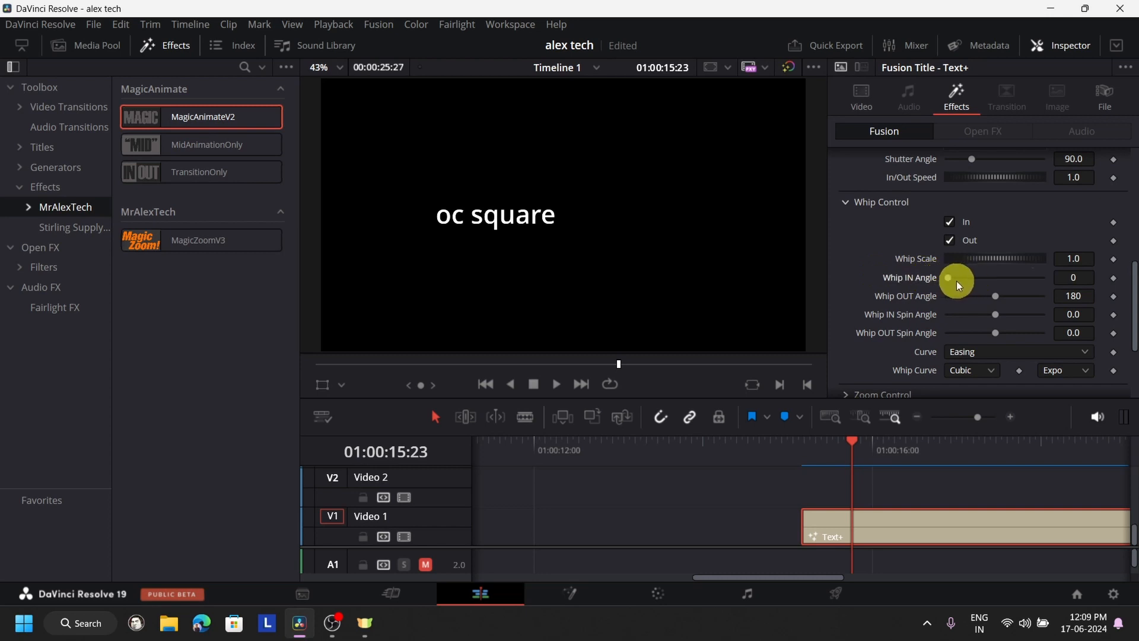
pyautogui.moveTo(949, 280); pyautogui.dragTo(974, 291)
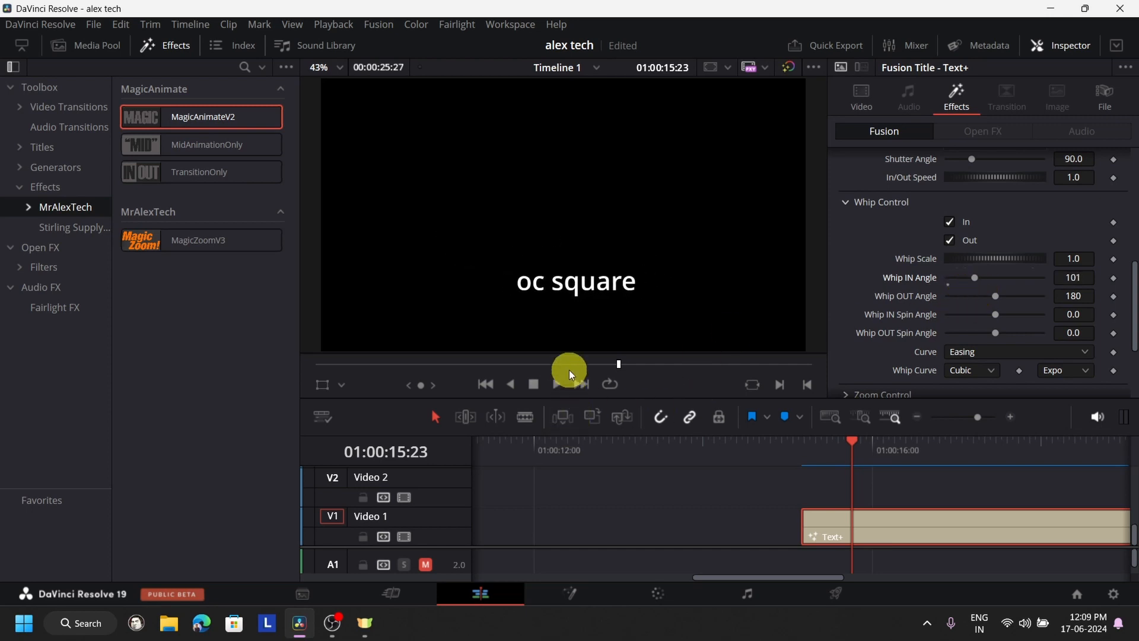
# - Play the second title's whip-in motion twice from its start at 01:00:15:05
pyautogui.click(800, 457)
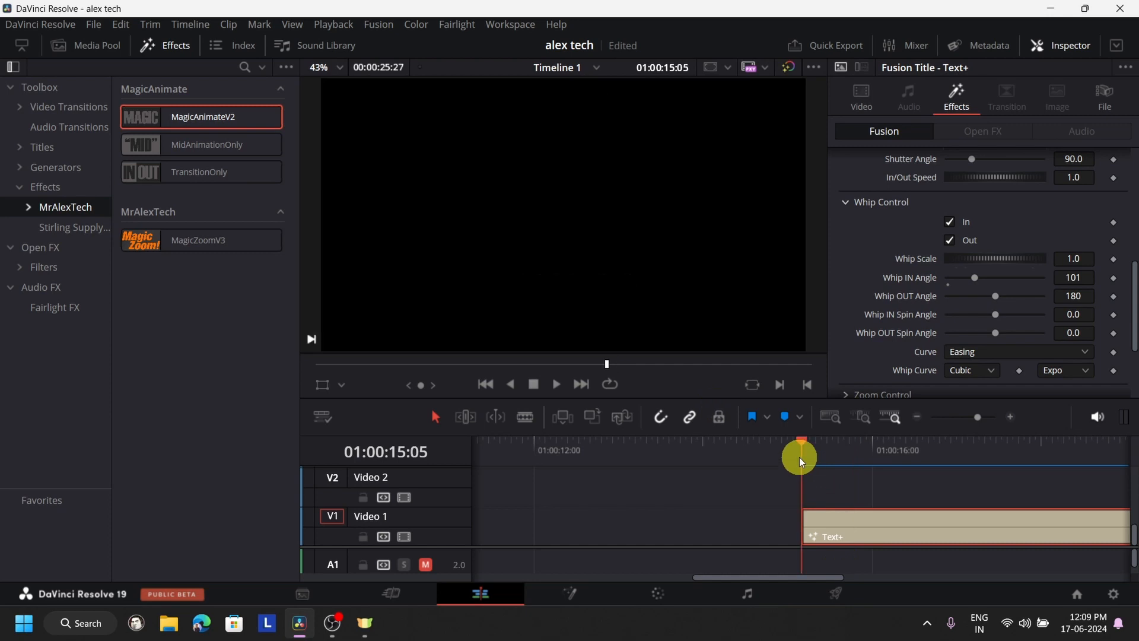
pyautogui.click(554, 386)
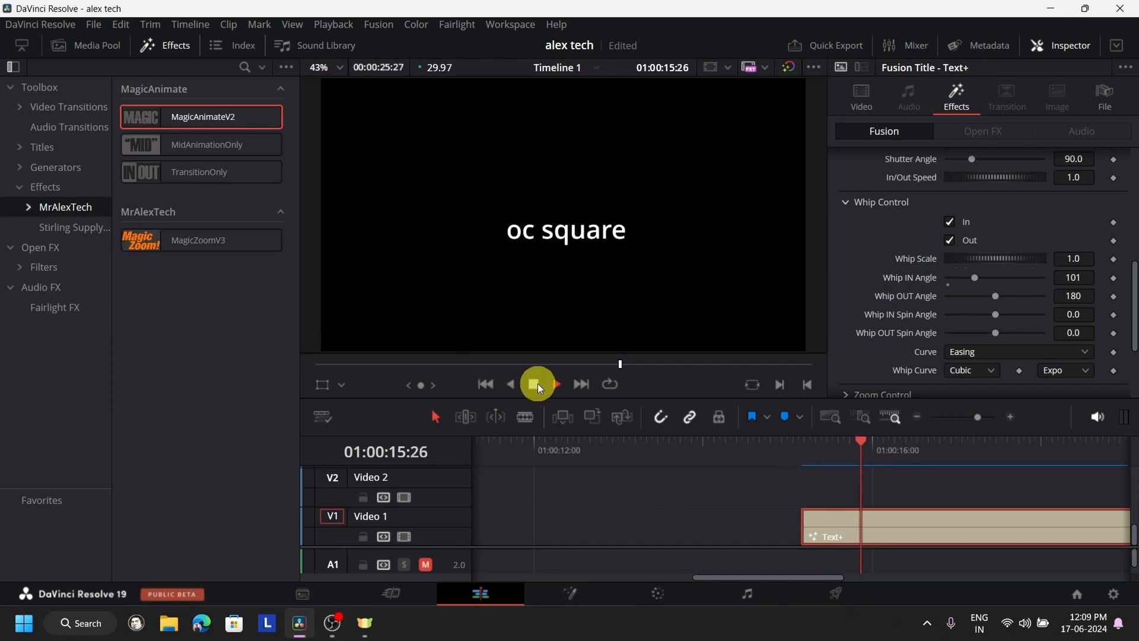
pyautogui.click(536, 384)
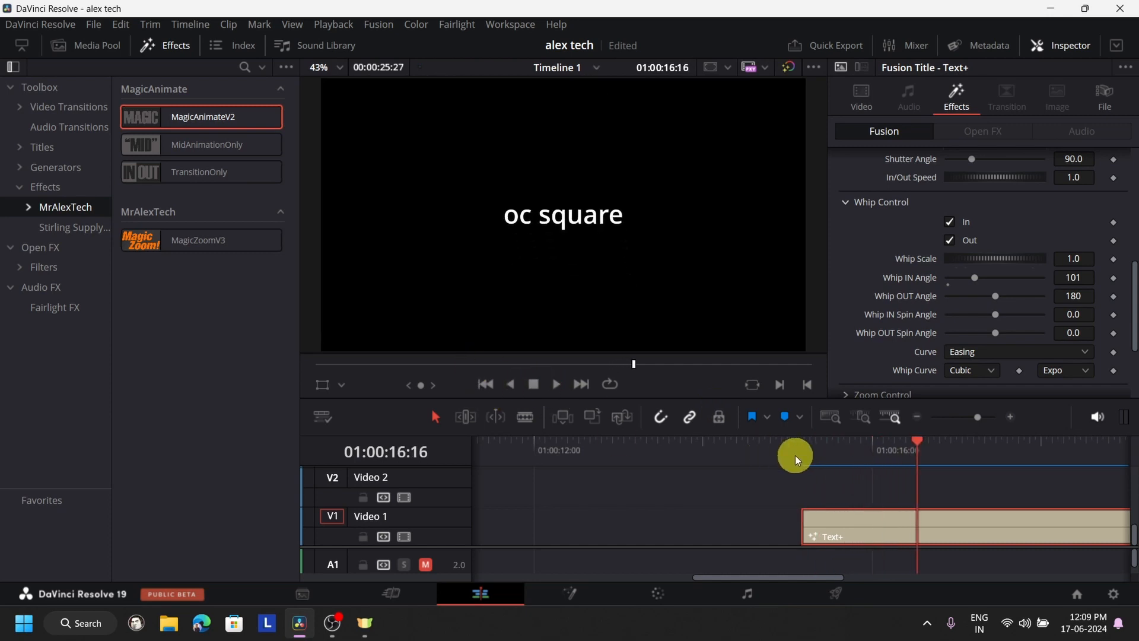
pyautogui.click(796, 454)
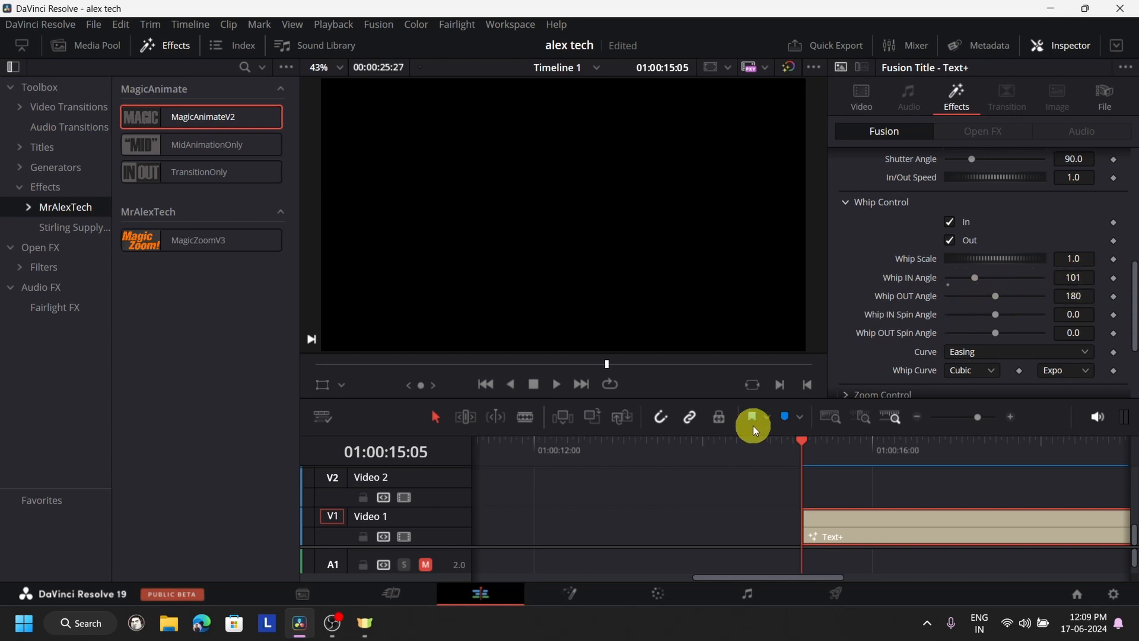
pyautogui.click(556, 385)
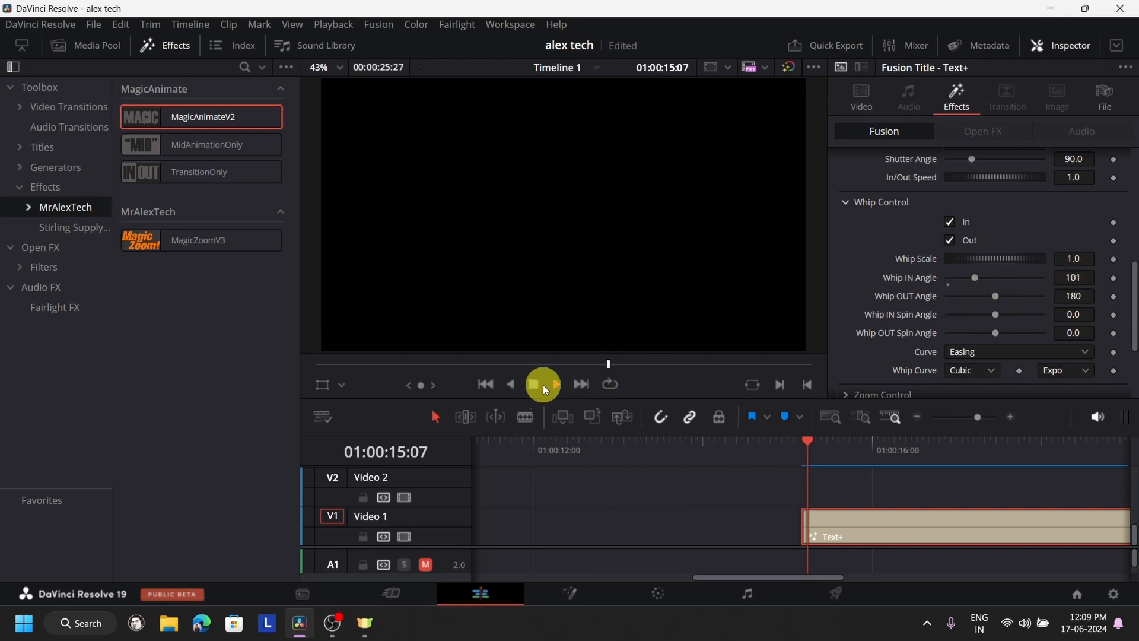
pyautogui.click(535, 384)
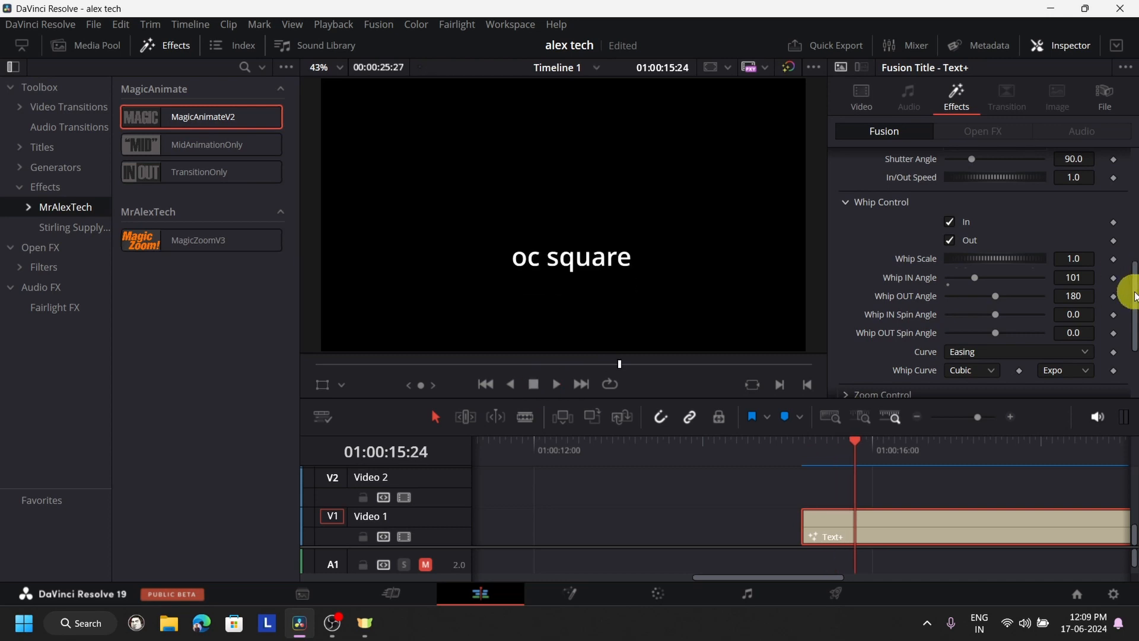
# - Set the title's Whip IN Angle to 100 and preview the motion from the title's start
pyautogui.click(1077, 277)
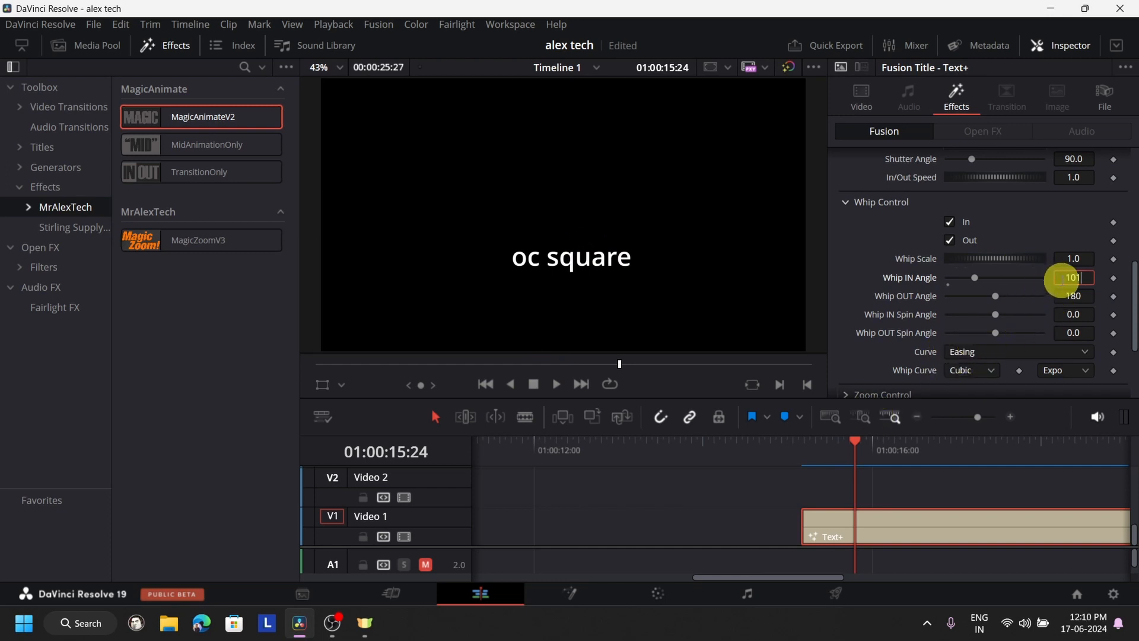
pyautogui.press('BackSpace')
pyautogui.write('0')
pyautogui.click(799, 448)
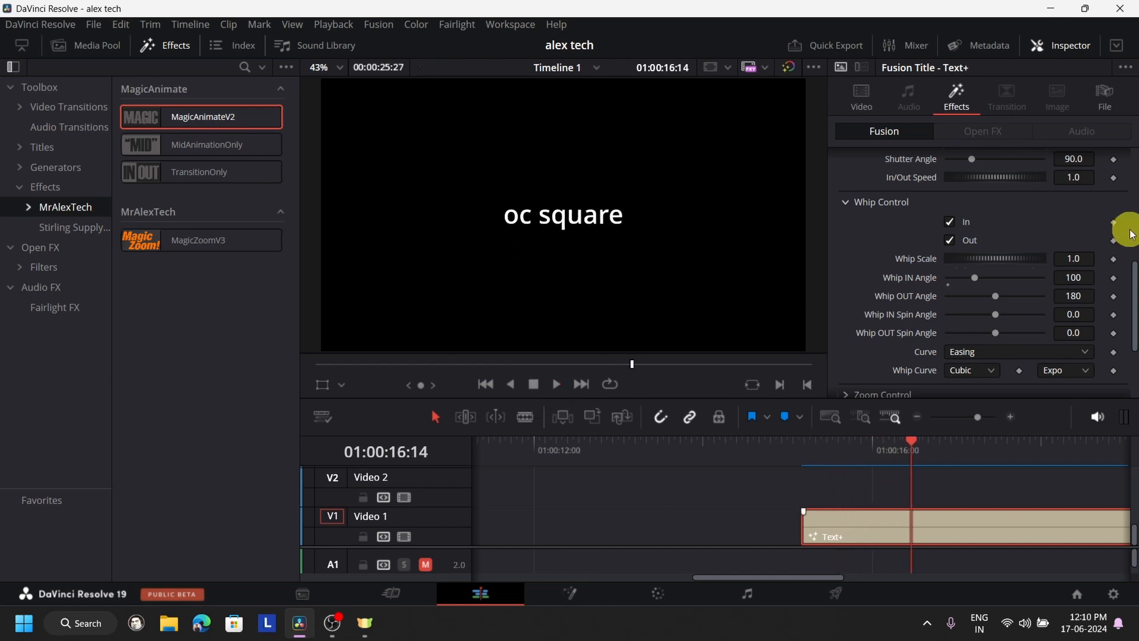
# - Set the title's Whip IN Angle to 90
pyautogui.click(1085, 279)
pyautogui.write('1')
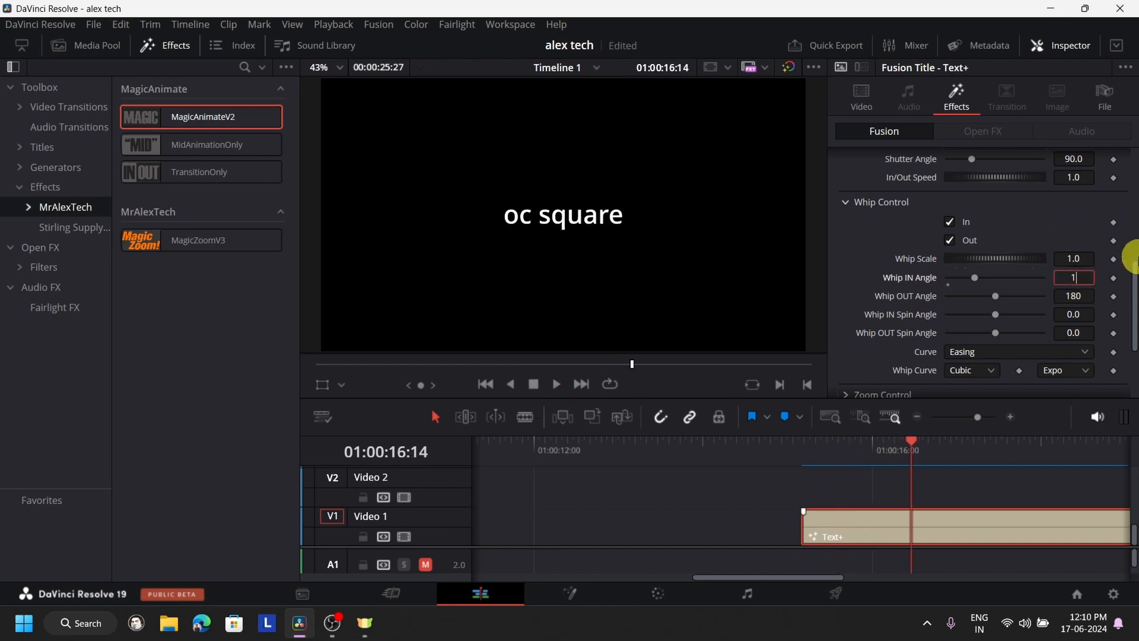
pyautogui.write('90')
pyautogui.press('BackSpace')
pyautogui.press('BackSpace')
pyautogui.press('BackSpace')
pyautogui.write('90')
pyautogui.press('Tab')
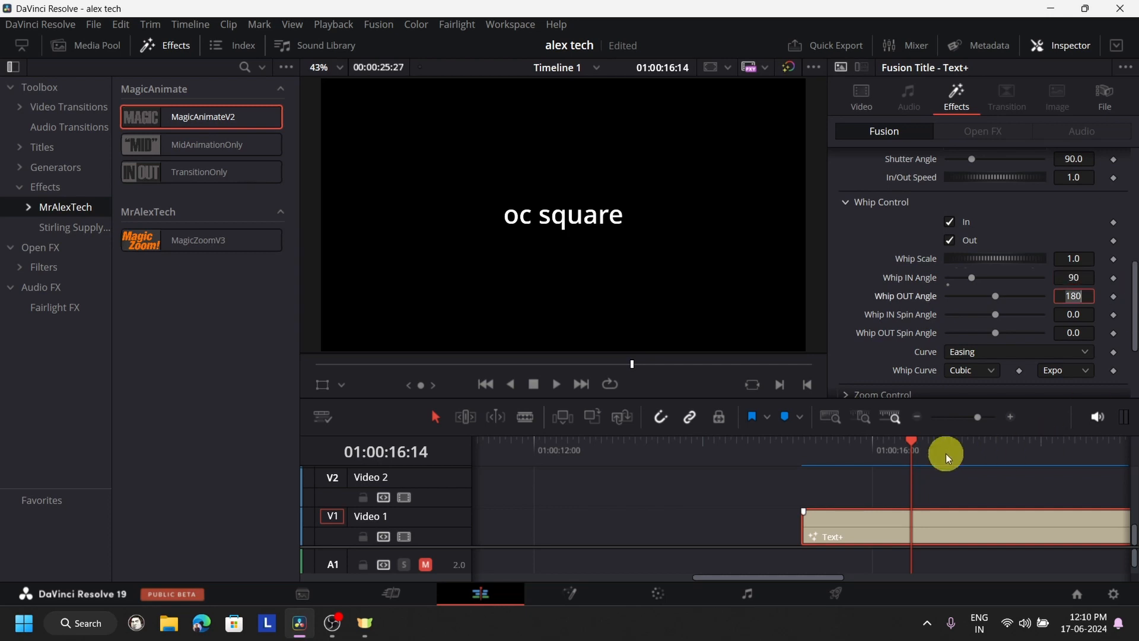
# - Play the title from 01:00:15:05 to check the 90-degree whip-in, once up close and once with the whole title in view
pyautogui.click(806, 440)
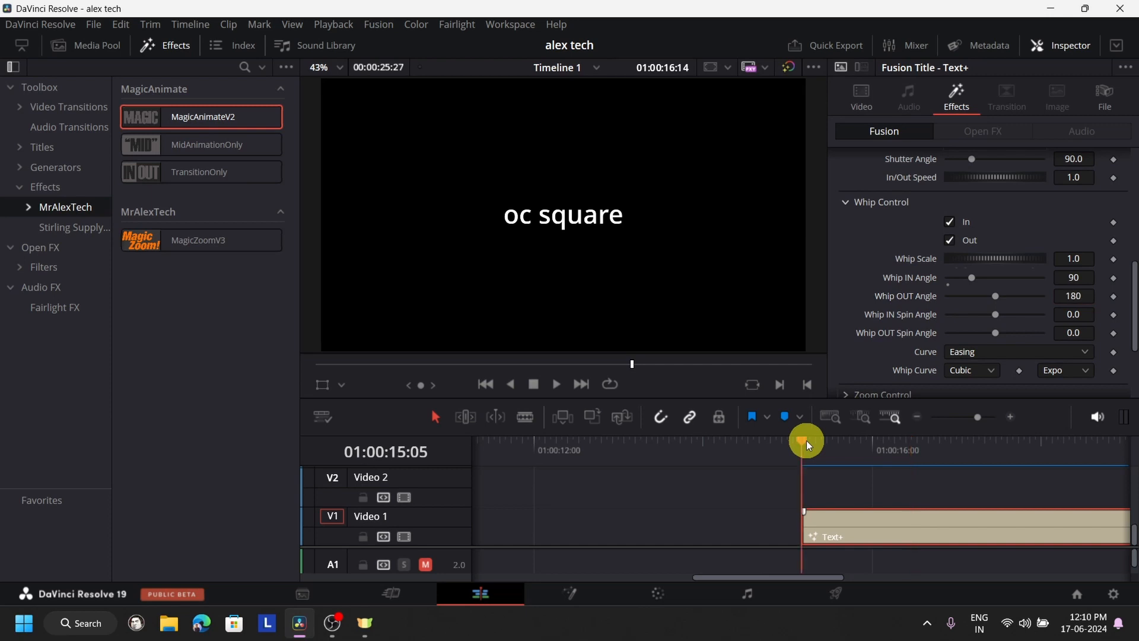
pyautogui.click(555, 387)
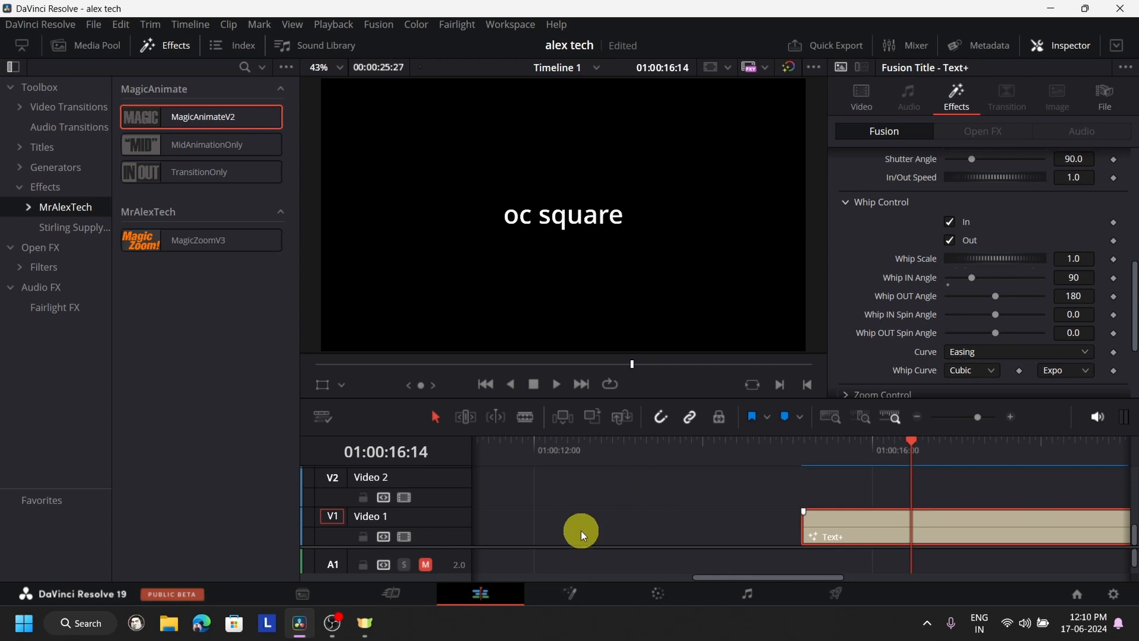
pyautogui.scroll(-2, 581, 531)
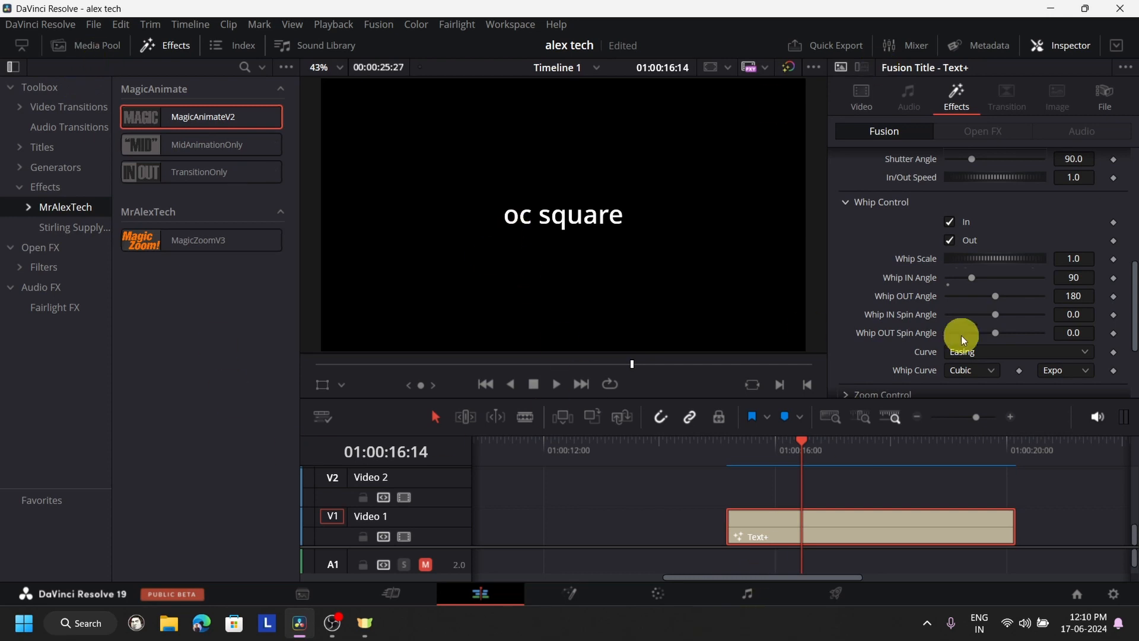
pyautogui.click(727, 451)
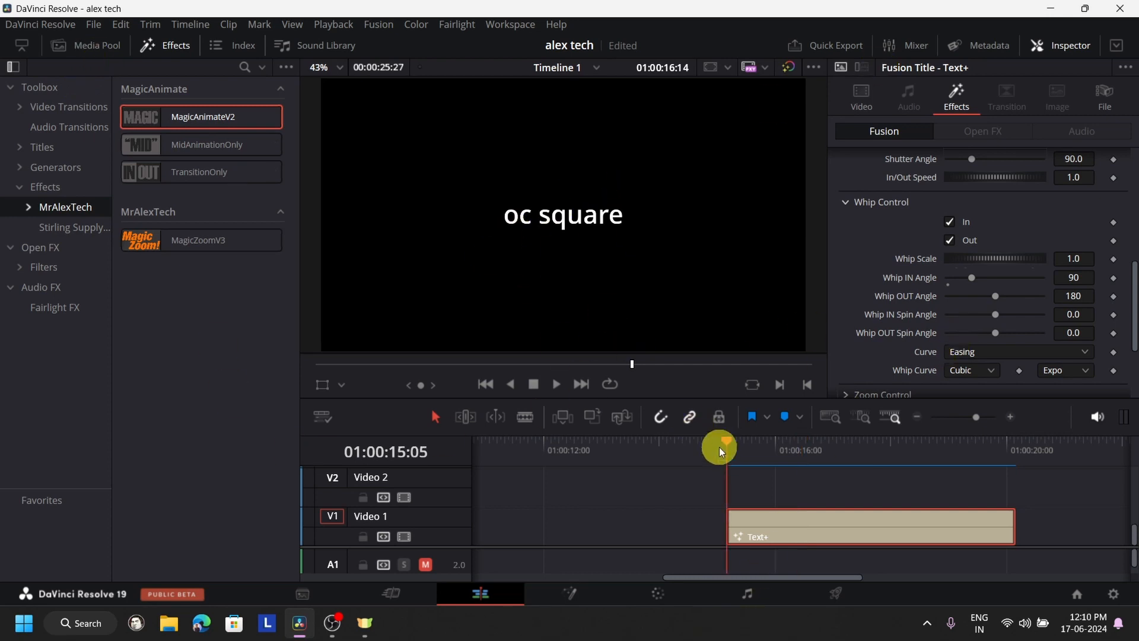
pyautogui.click(560, 389)
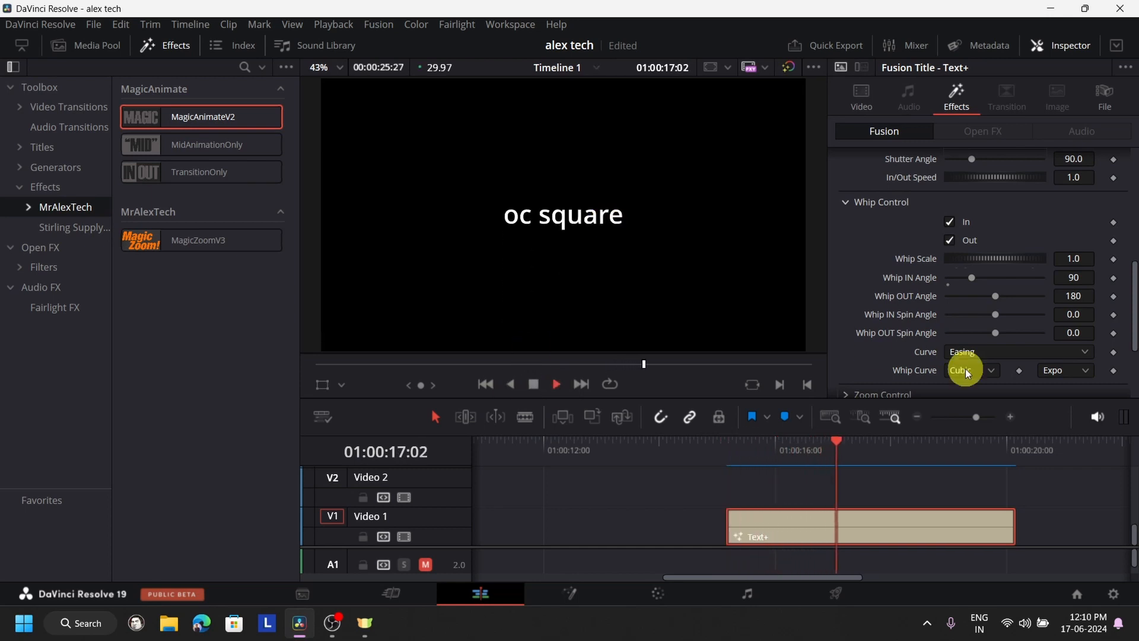
pyautogui.click(530, 383)
# - Raise the title's Motion Blur to 10 and Shadow Softness to 1.0 in its MagicAnimateV2 settings
pyautogui.scroll(-3, 1095, 238)
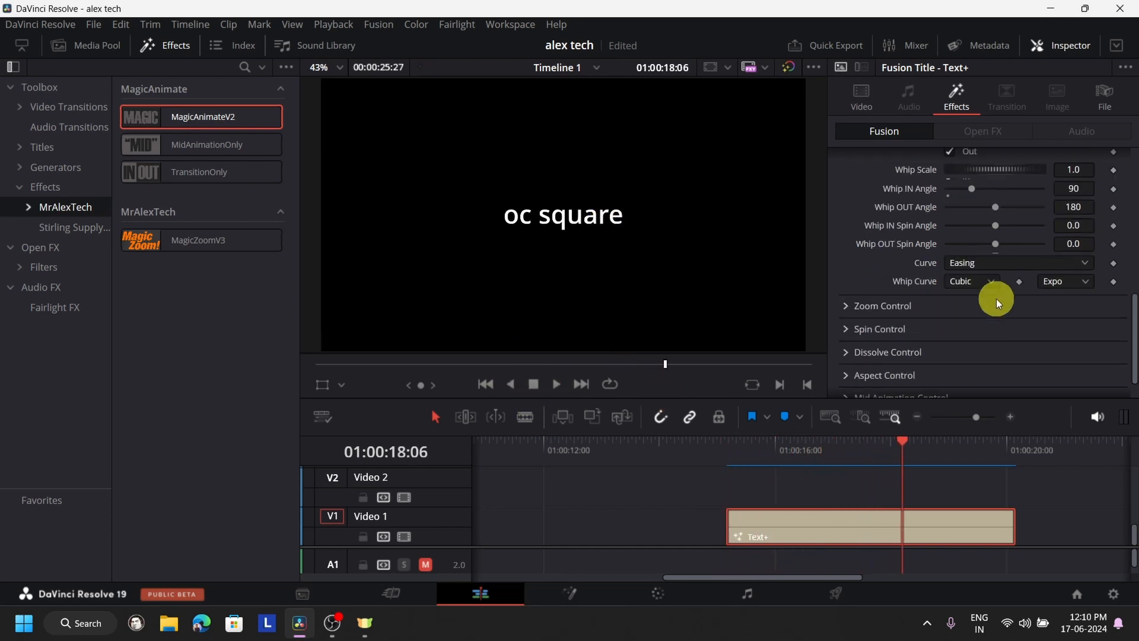
pyautogui.scroll(-1, 995, 315)
pyautogui.scroll(5, 995, 315)
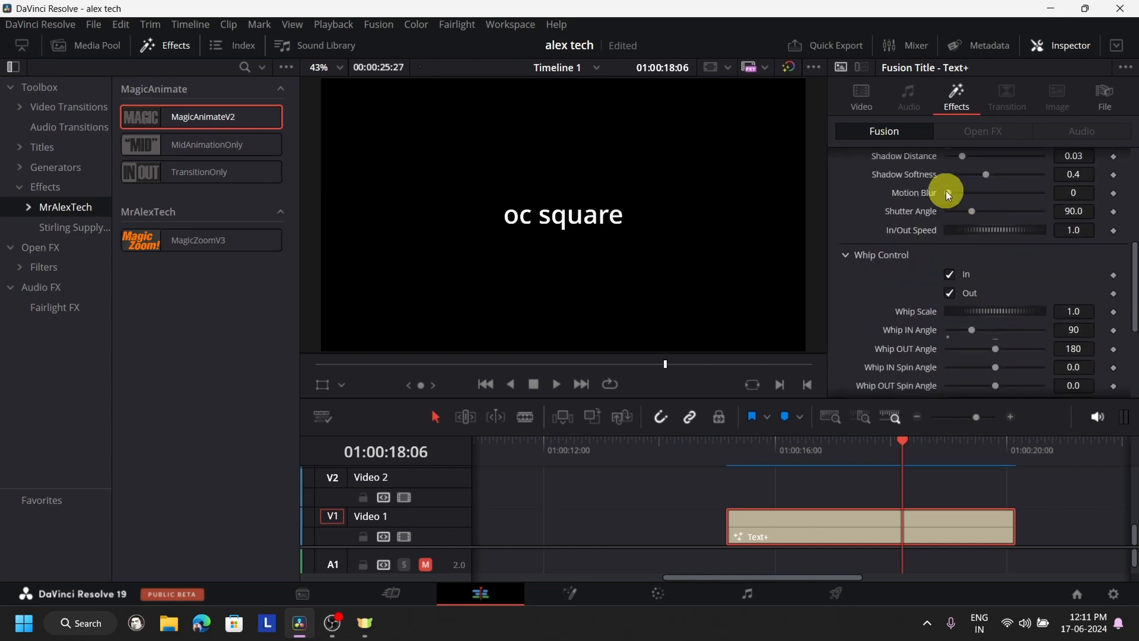
pyautogui.moveTo(947, 192); pyautogui.dragTo(1073, 189)
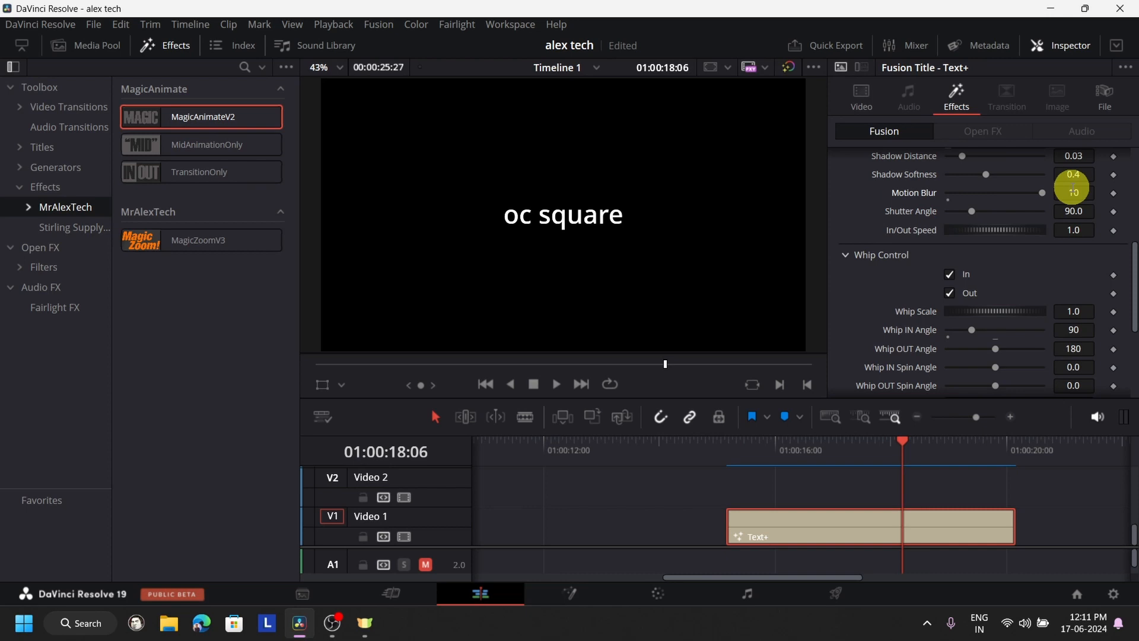
pyautogui.moveTo(984, 183); pyautogui.dragTo(1066, 183)
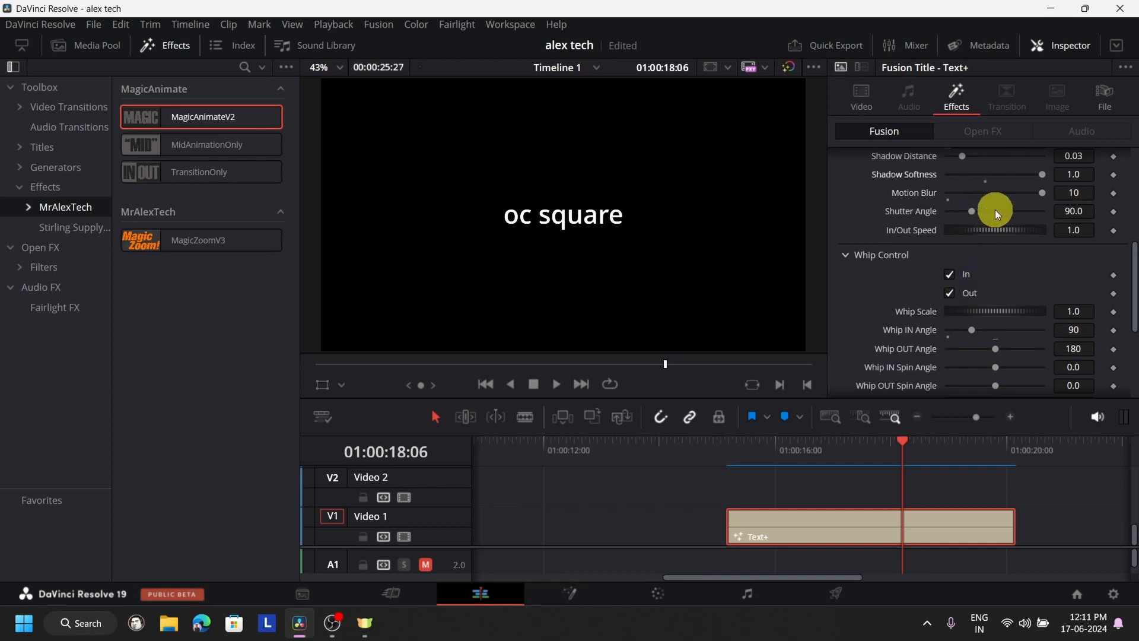
pyautogui.scroll(5, 917, 341)
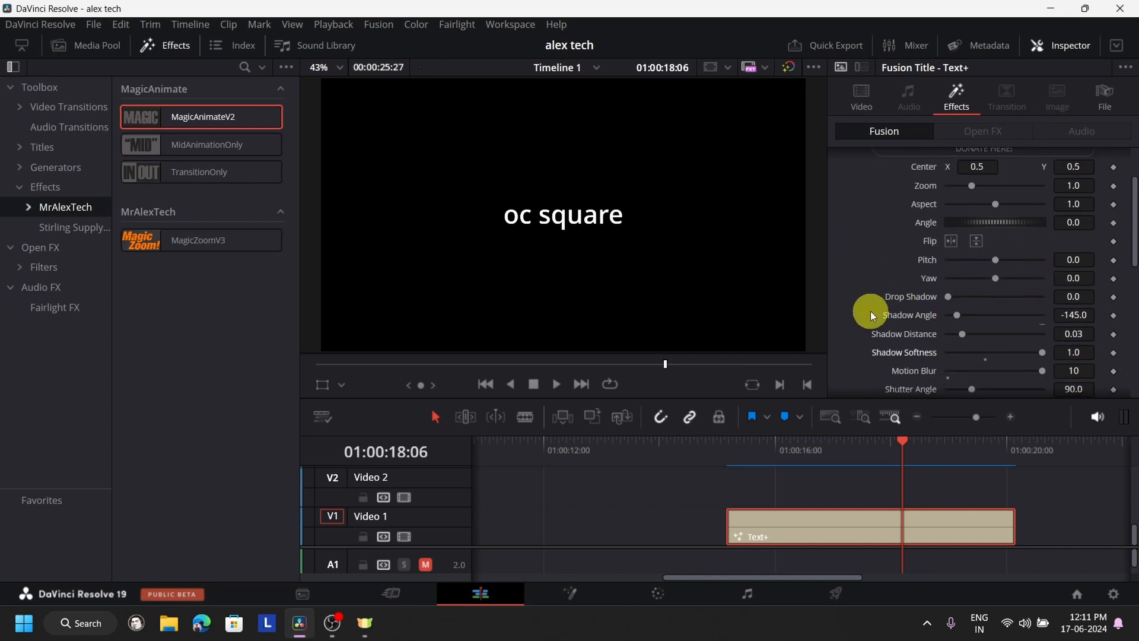
# - Play the title repeatedly from its start to preview the motion blur on the whip animation
pyautogui.click(731, 446)
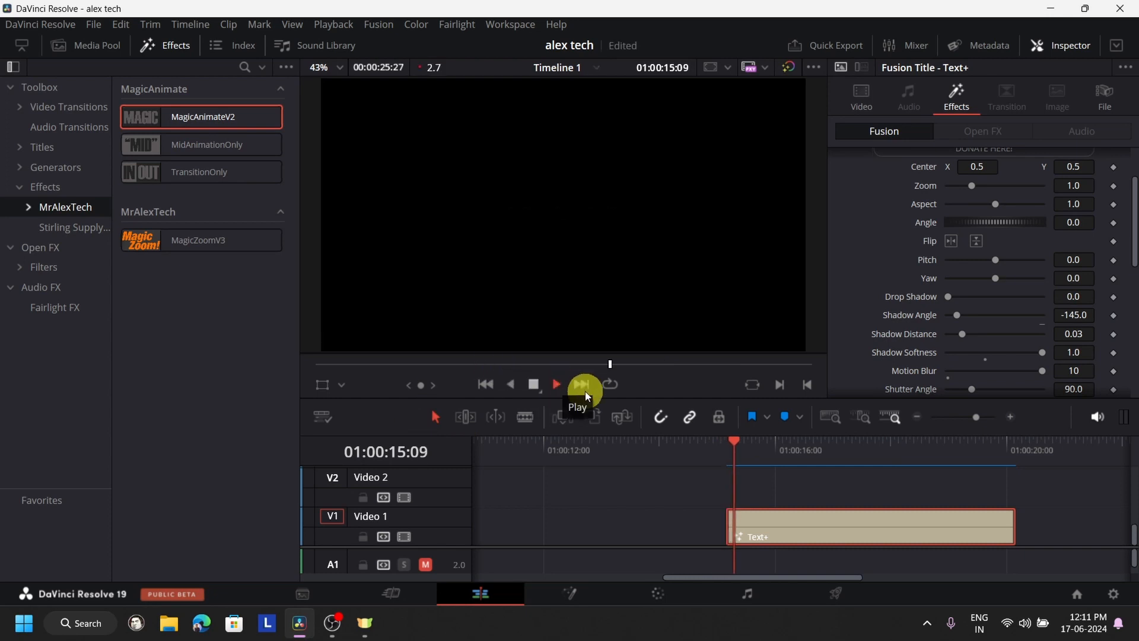
pyautogui.click(722, 456)
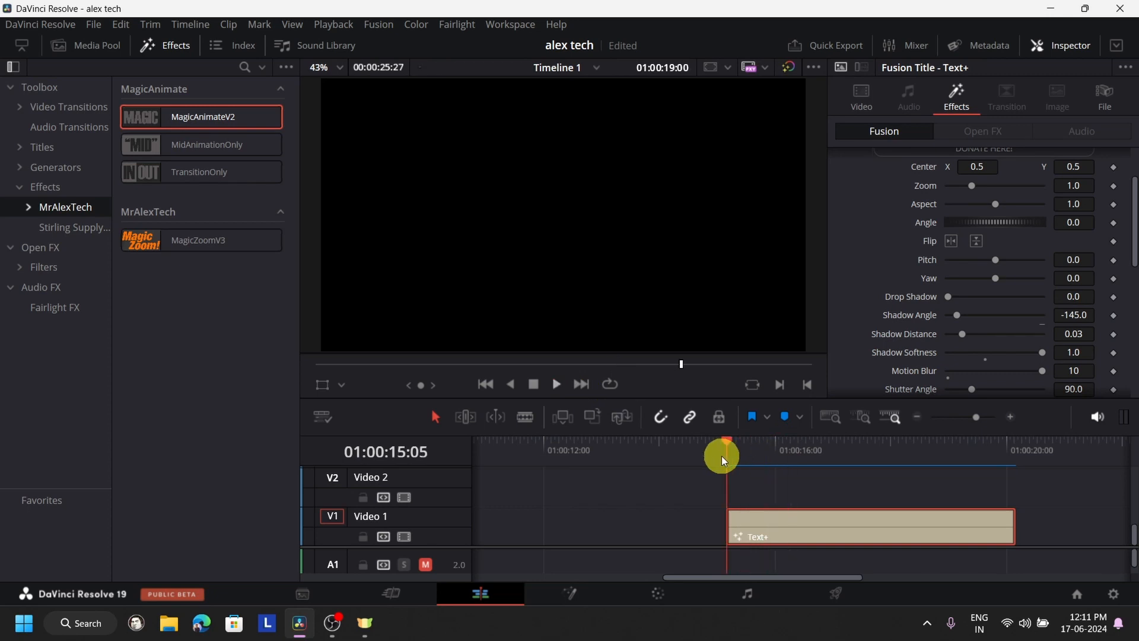
pyautogui.press('space')
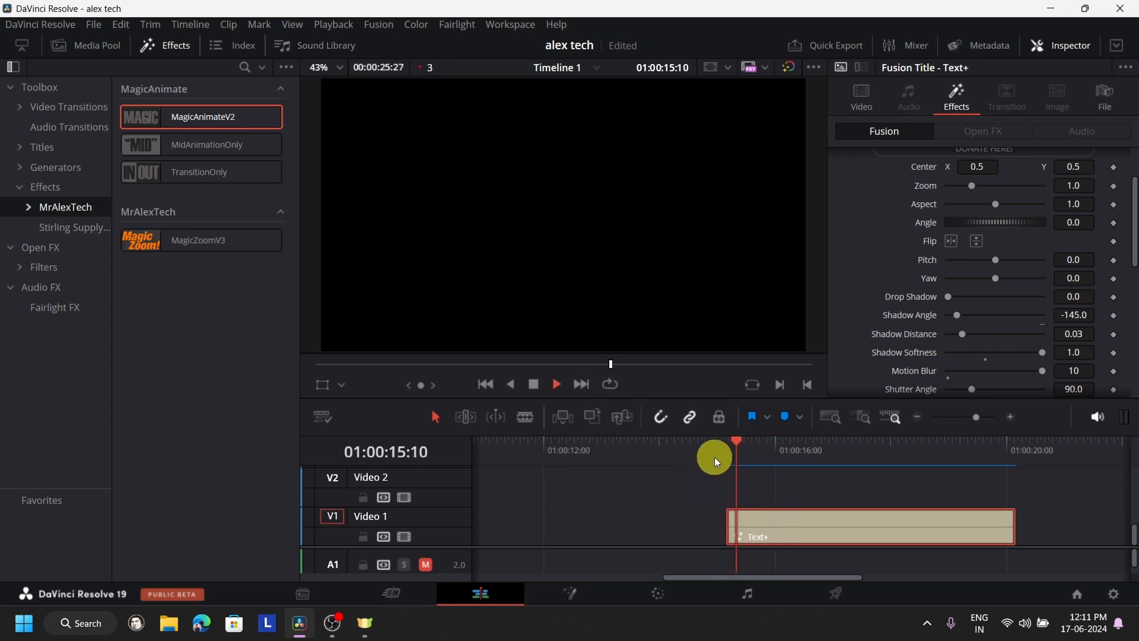
pyautogui.click(715, 457)
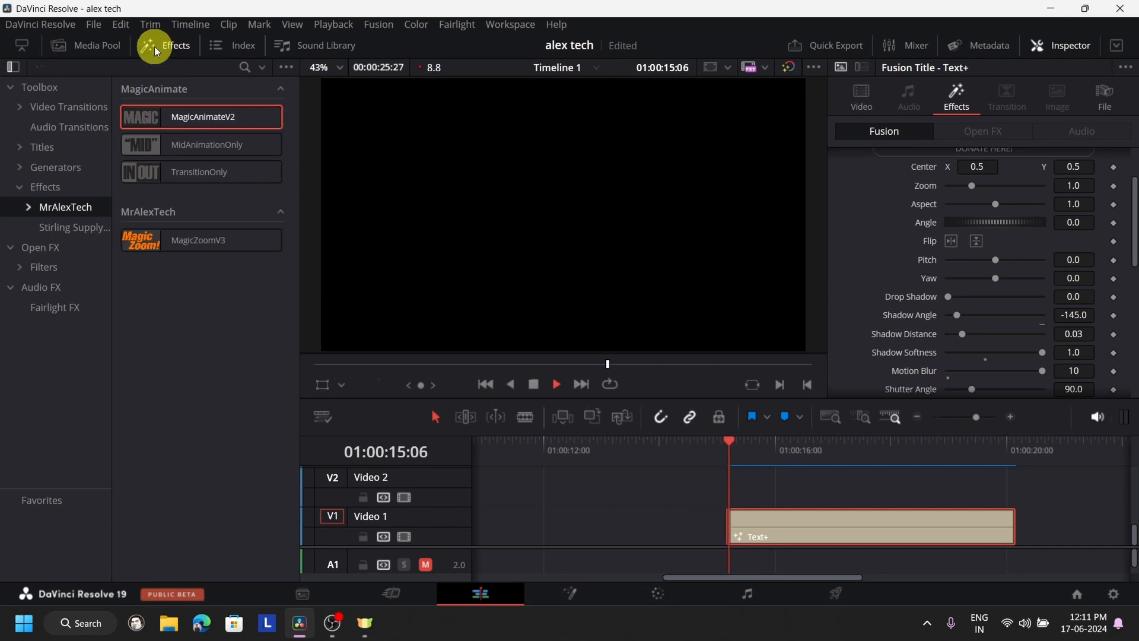
# - Hide the effects library and replay the title's blurred whip-in from 01:00:15:05, stopping mid-animation
pyautogui.click(154, 47)
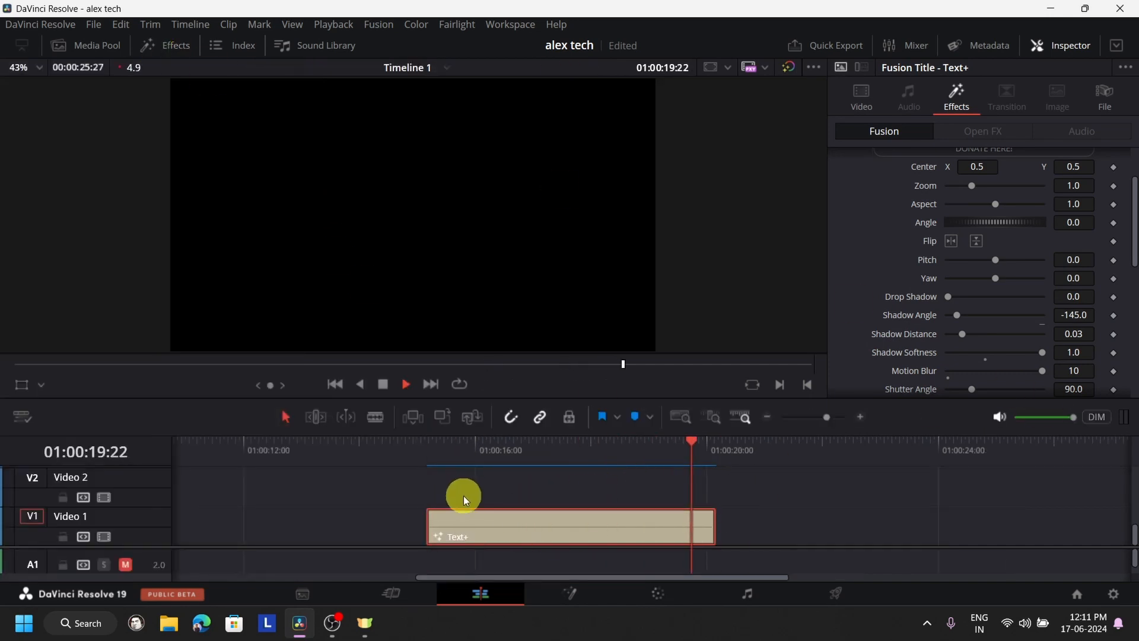
pyautogui.click(427, 457)
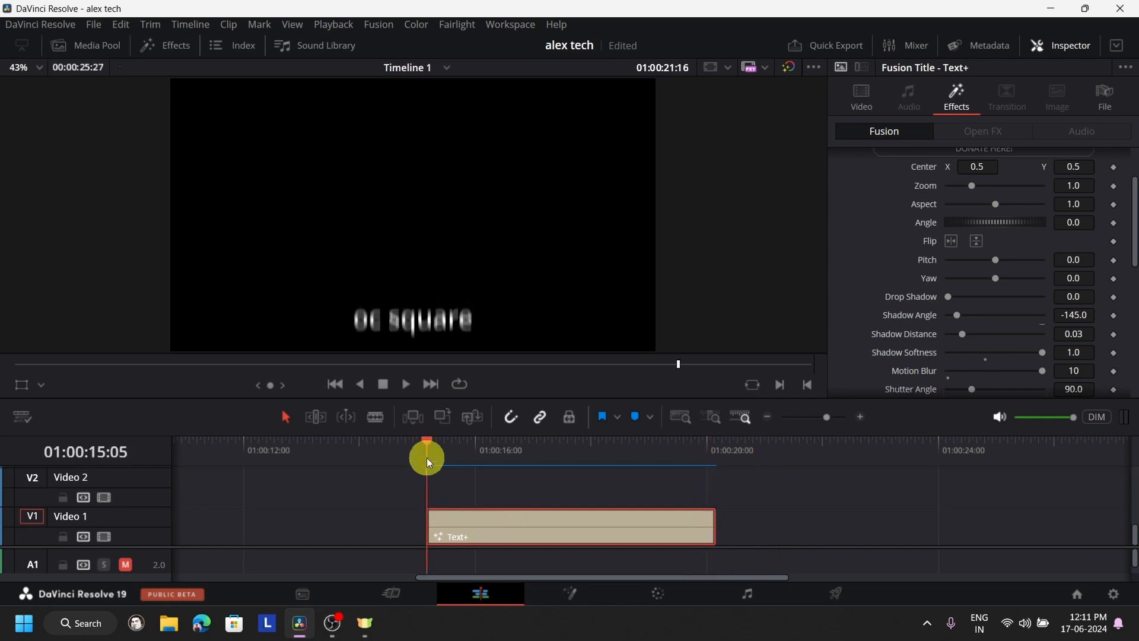
pyautogui.press('space')
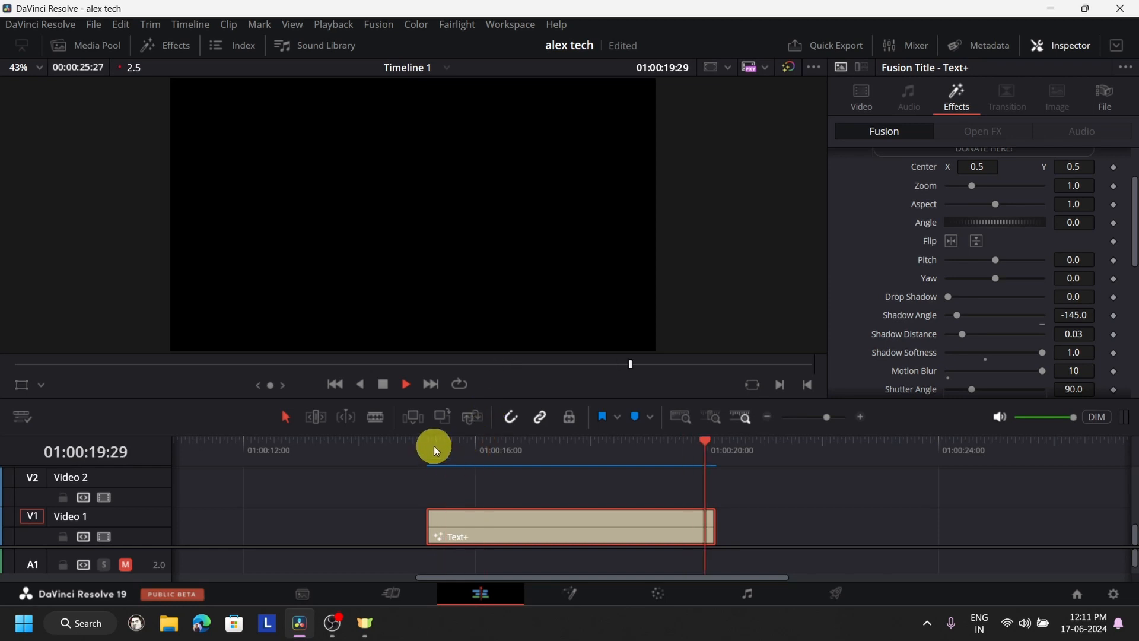
pyautogui.click(435, 448)
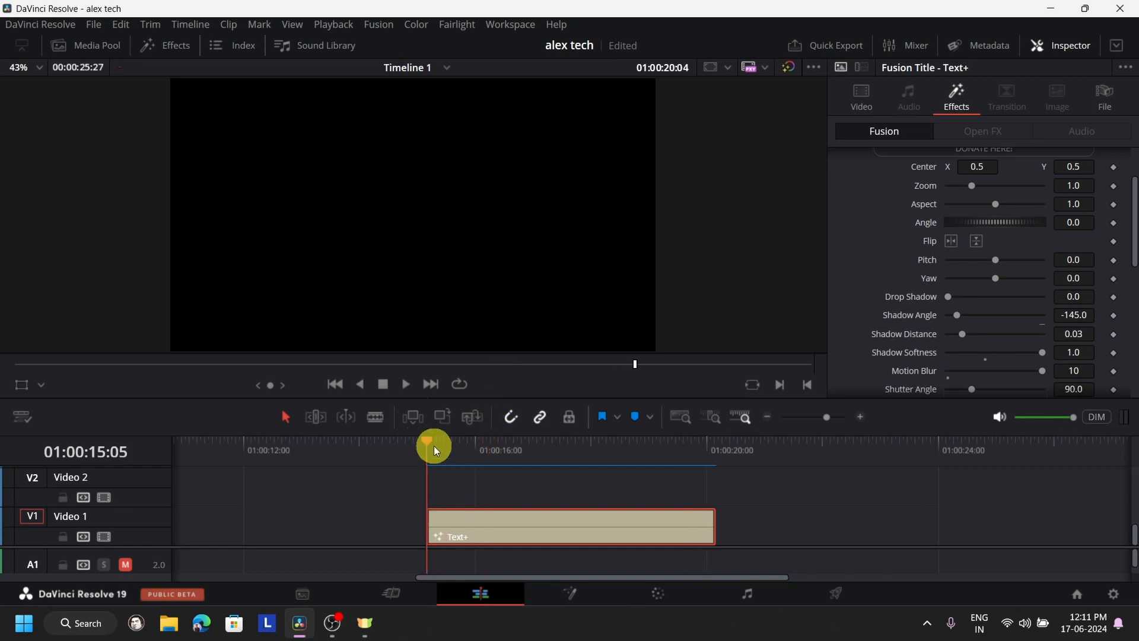
pyautogui.click(389, 386)
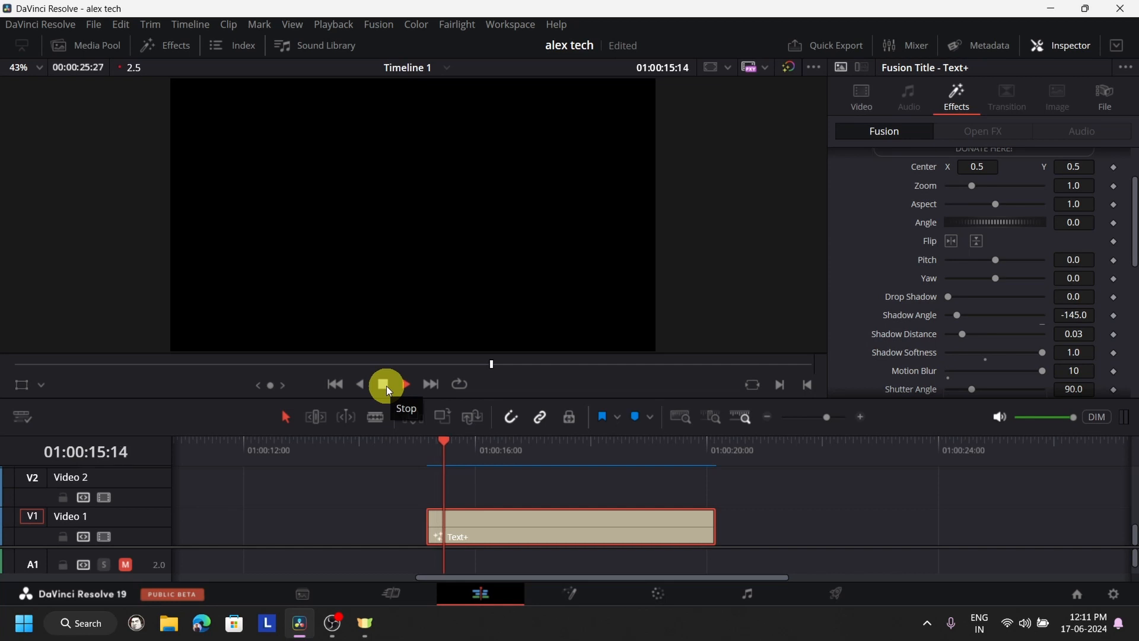
pyautogui.click(386, 386)
# - Lower the title's Motion Blur to 3 and replay the whip-in from the title's start
pyautogui.scroll(-3, 985, 345)
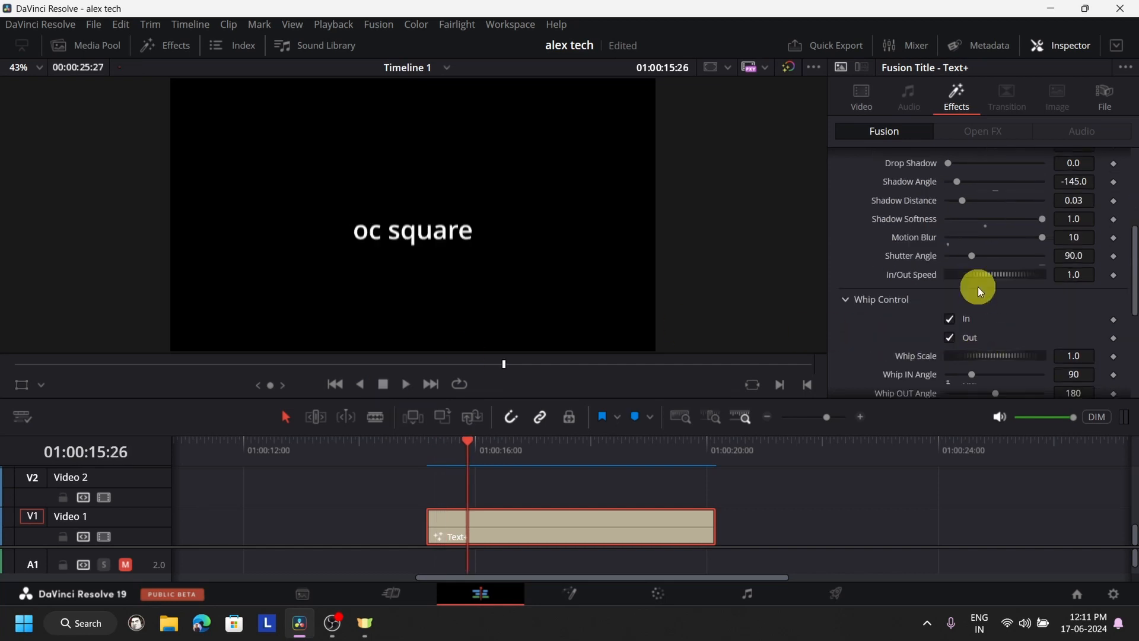
pyautogui.moveTo(1046, 237); pyautogui.dragTo(1015, 241)
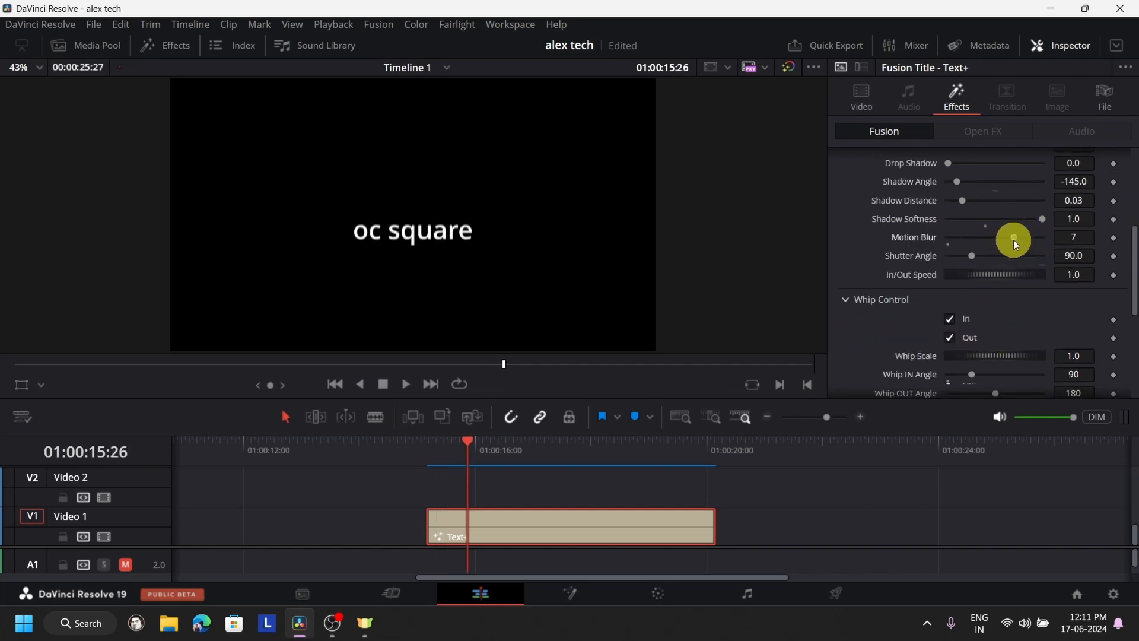
pyautogui.click(422, 464)
pyautogui.click(405, 386)
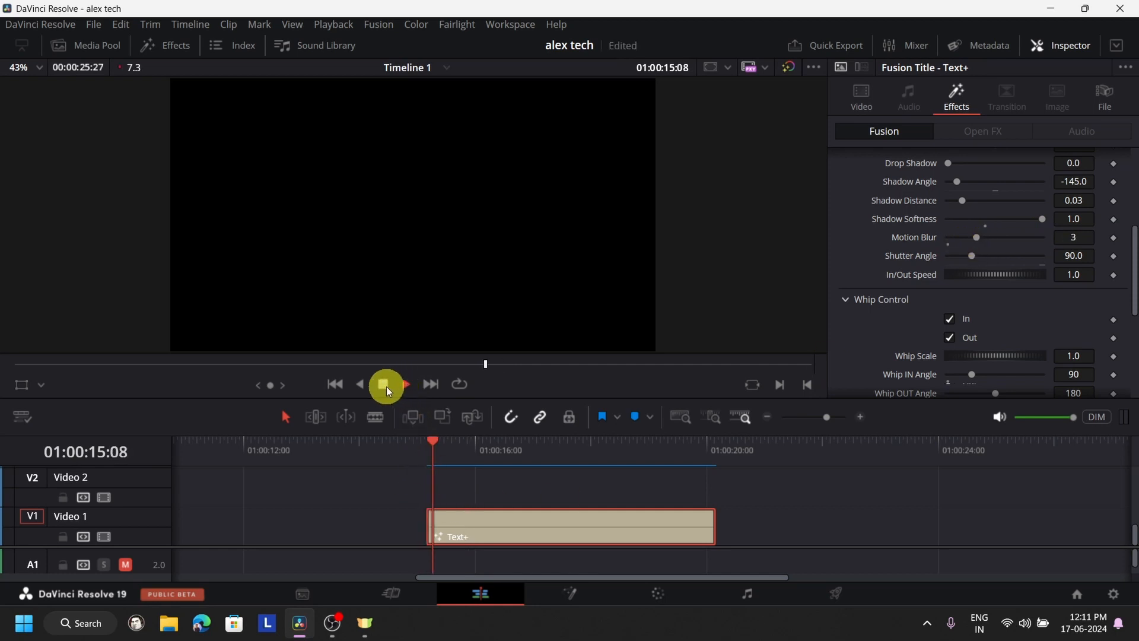
pyautogui.click(428, 449)
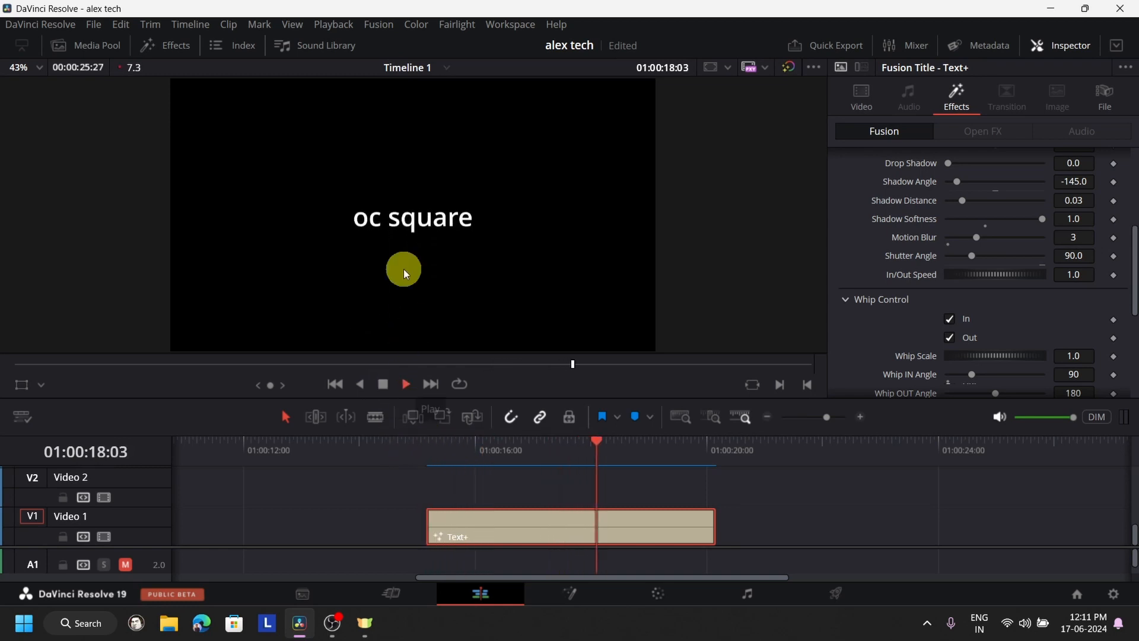
pyautogui.click(427, 451)
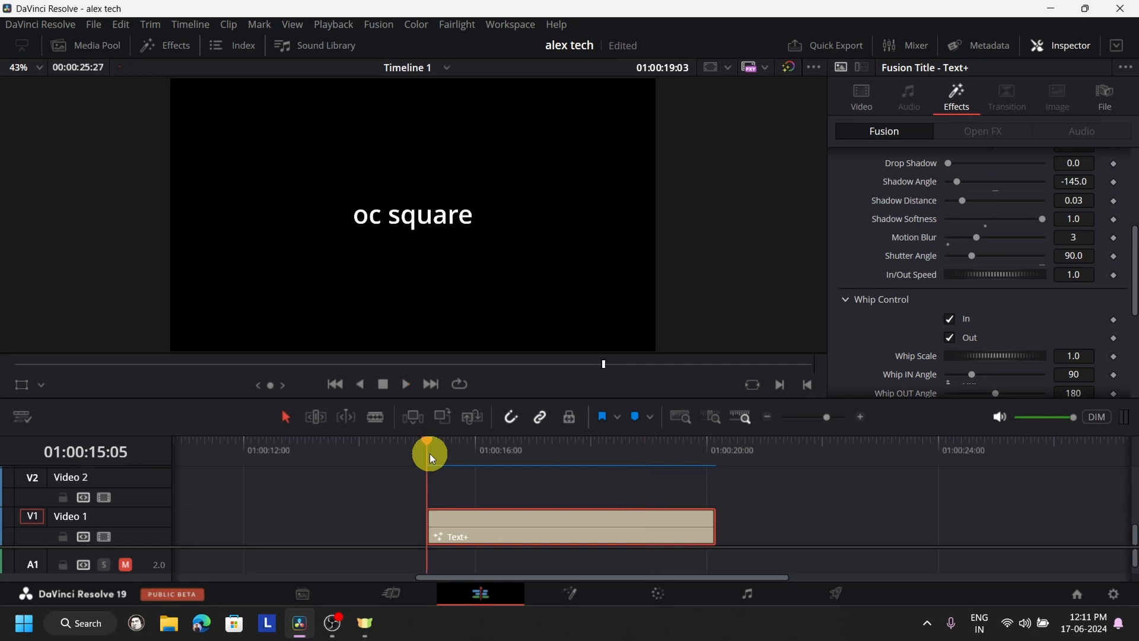
pyautogui.click(385, 385)
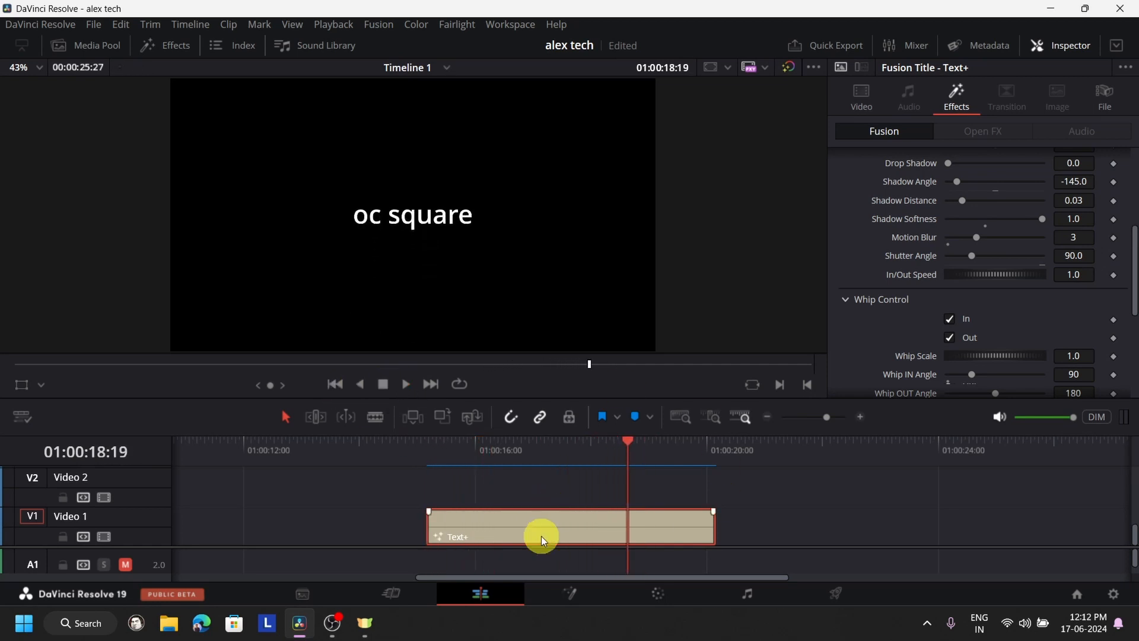
# - Clear the animated title from the timeline and add a fresh Text+ title on Video 1 near 01:00:12:00
pyautogui.hotkey('ctrl', 'z')
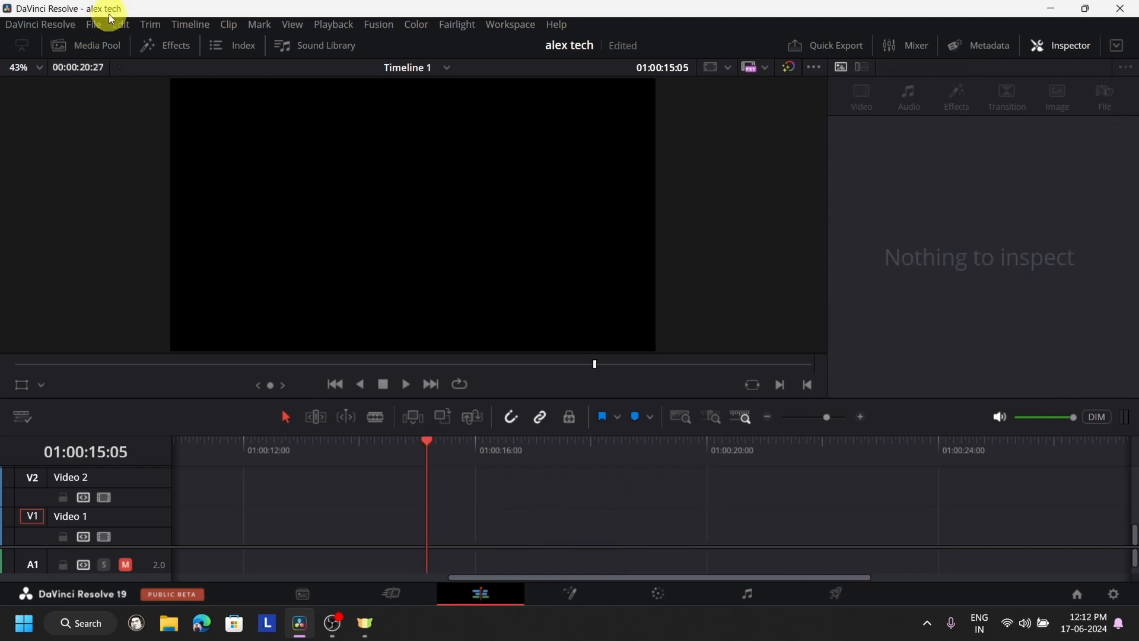
pyautogui.click(163, 43)
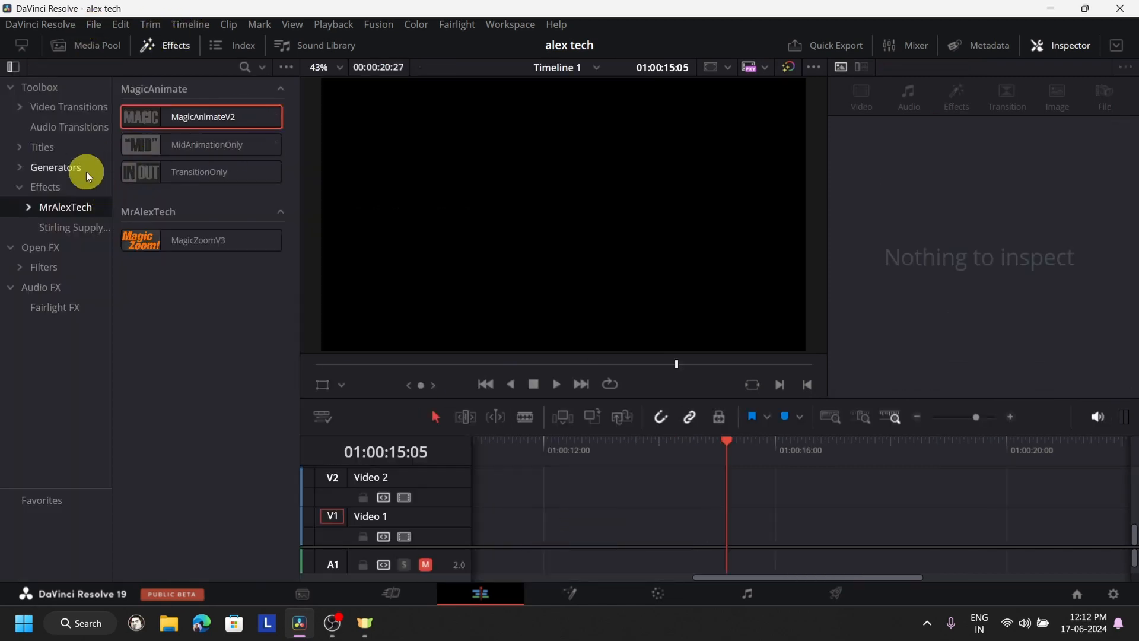
pyautogui.click(83, 155)
pyautogui.moveTo(159, 261); pyautogui.dragTo(621, 509)
pyautogui.click(649, 525)
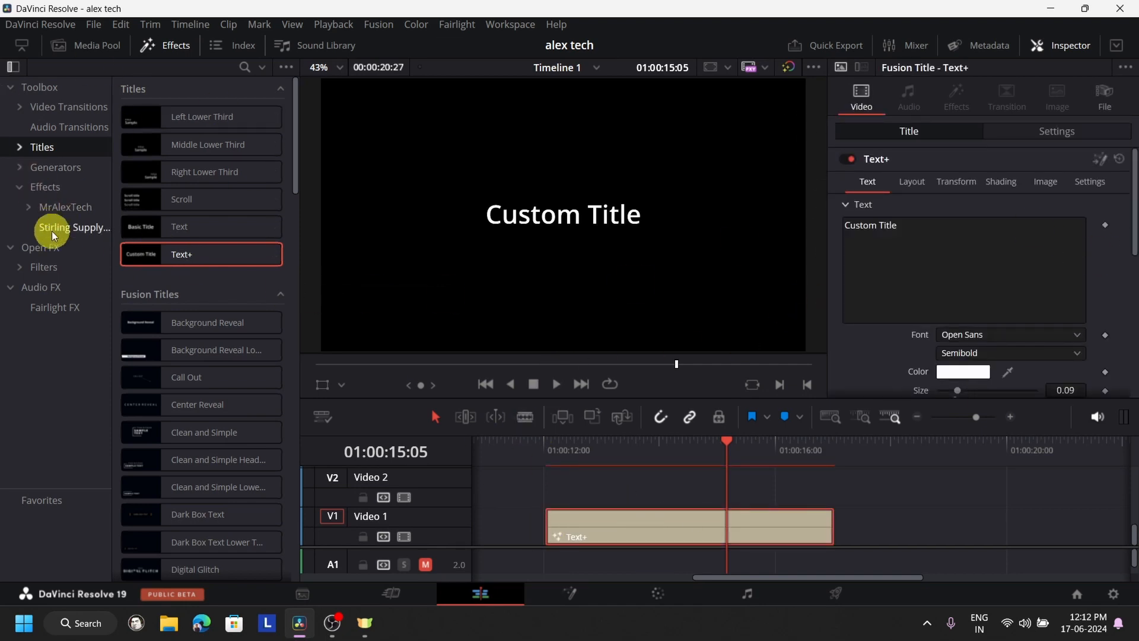
# - Apply the MagicAnimateV2 effect to the new title and enable its whip-in animation
pyautogui.click(71, 207)
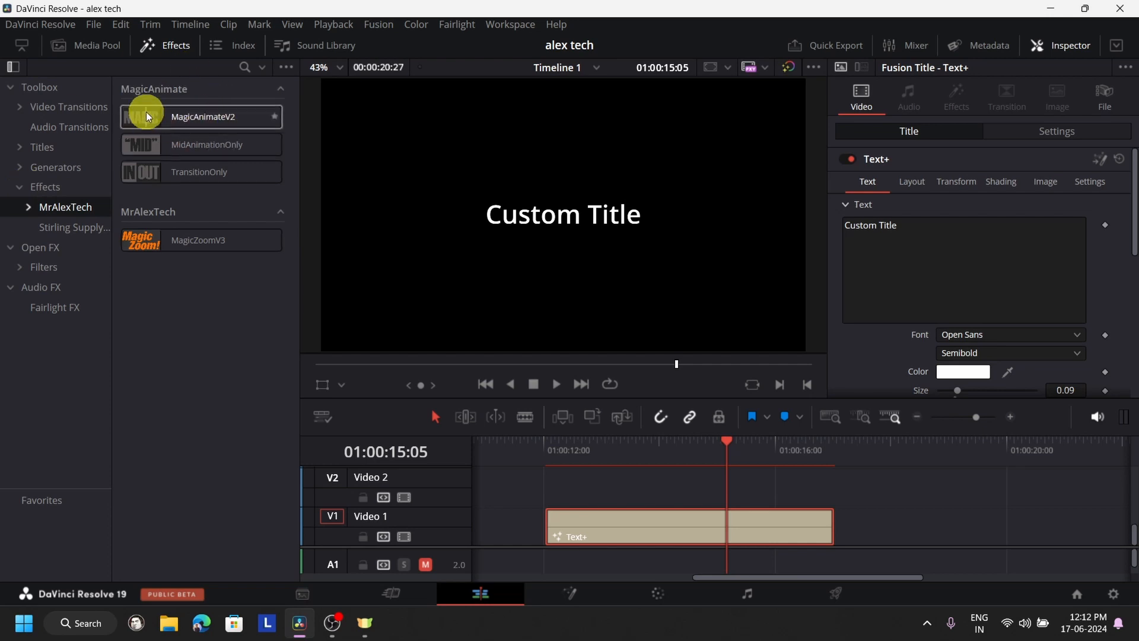
pyautogui.moveTo(146, 111); pyautogui.dragTo(609, 521)
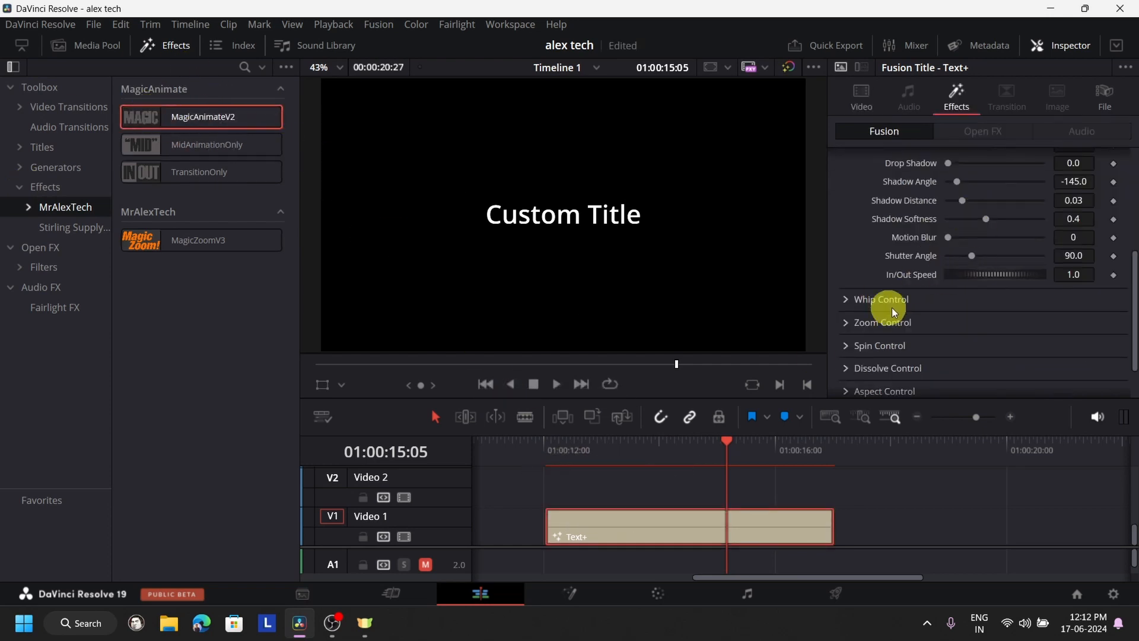
pyautogui.click(845, 301)
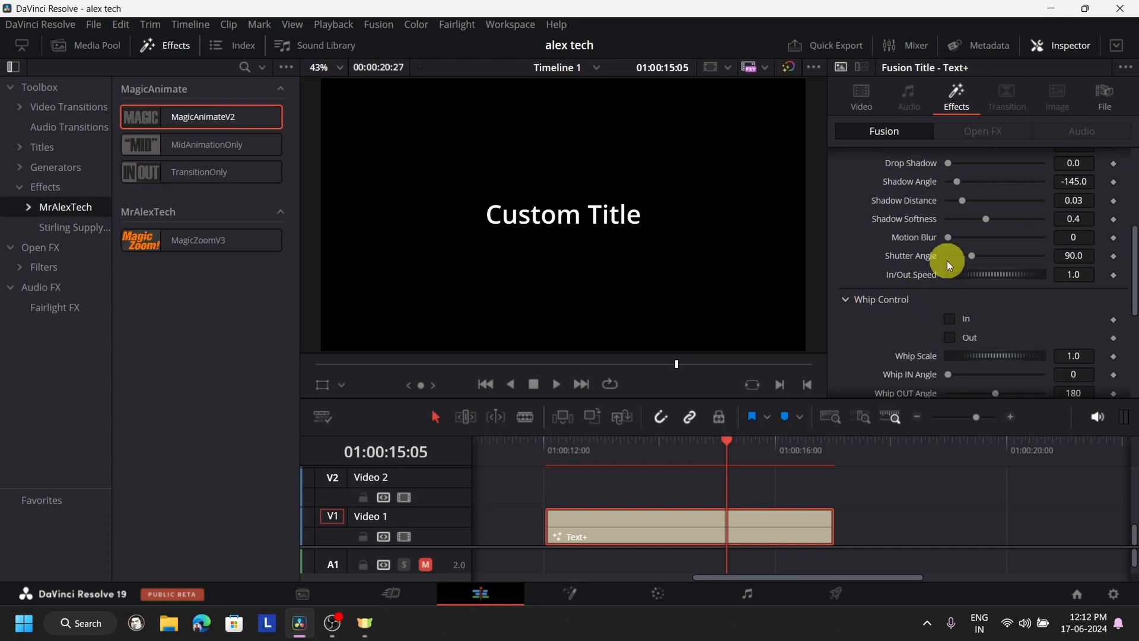
pyautogui.scroll(-5, 1116, 353)
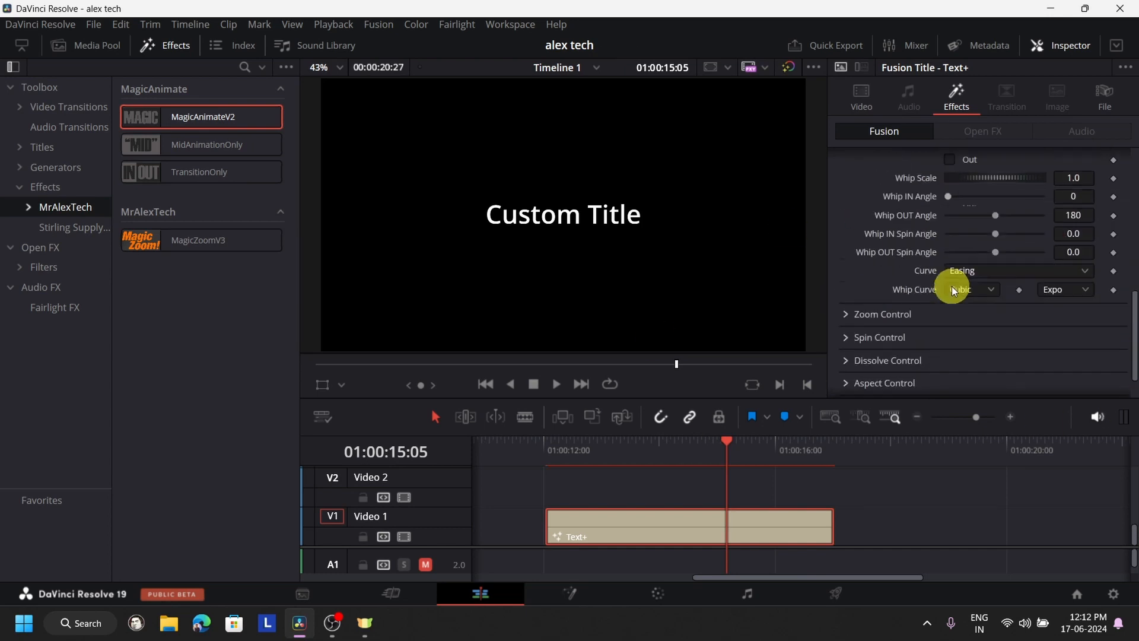
pyautogui.scroll(-1, 952, 286)
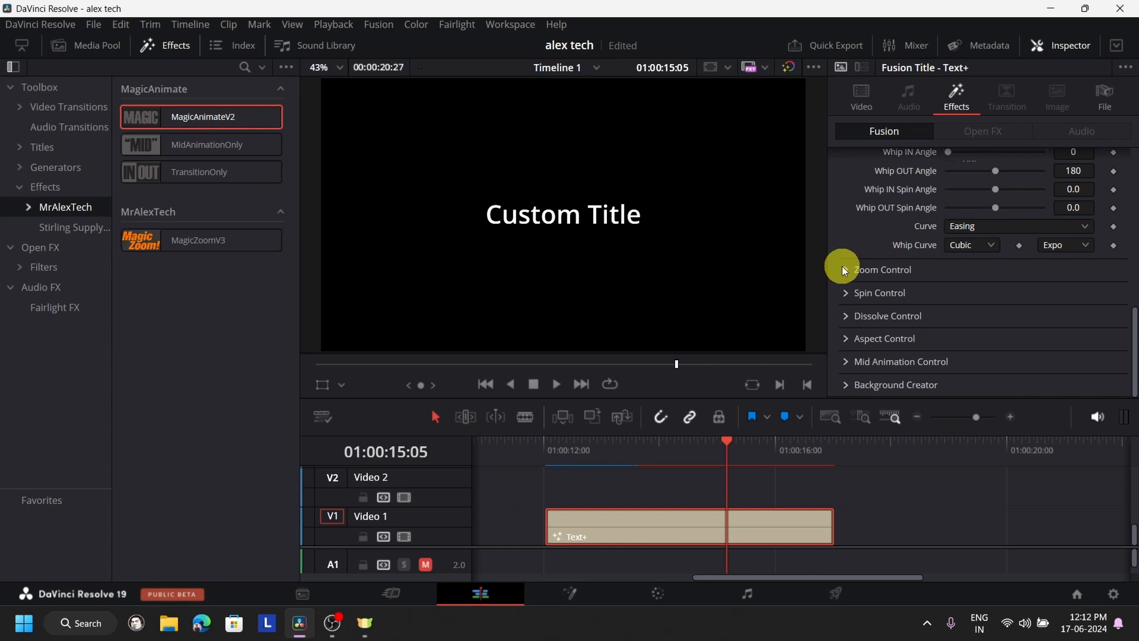
# - Enable both In and Out in the title's Zoom Control and play the title to preview its entrance and exit
pyautogui.click(844, 270)
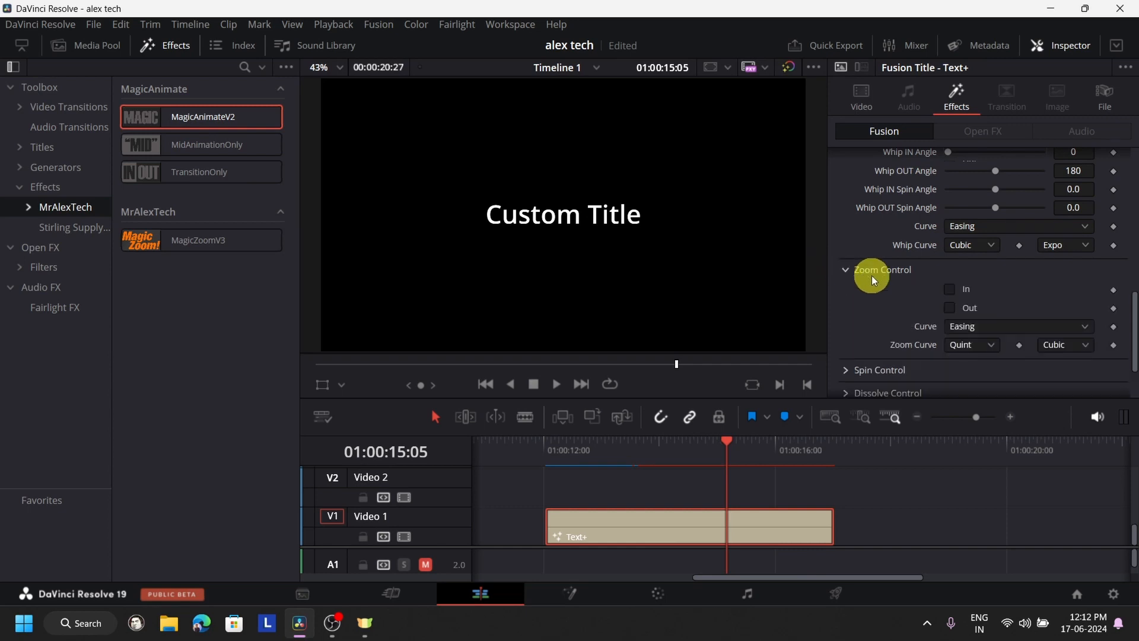
pyautogui.click(949, 307)
pyautogui.click(546, 451)
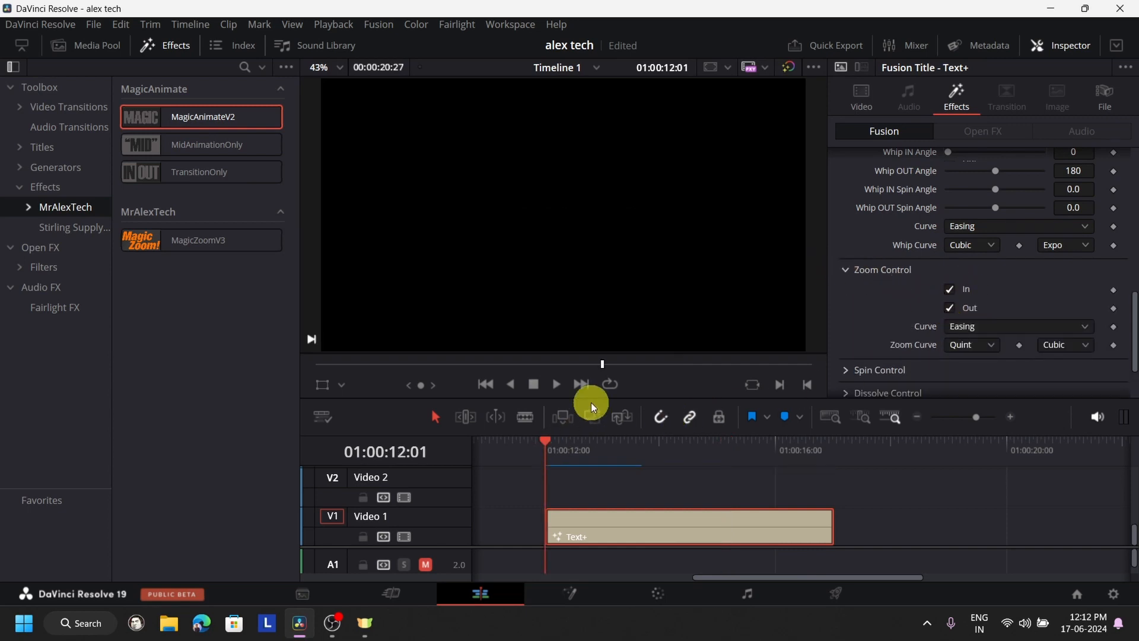
pyautogui.click(556, 387)
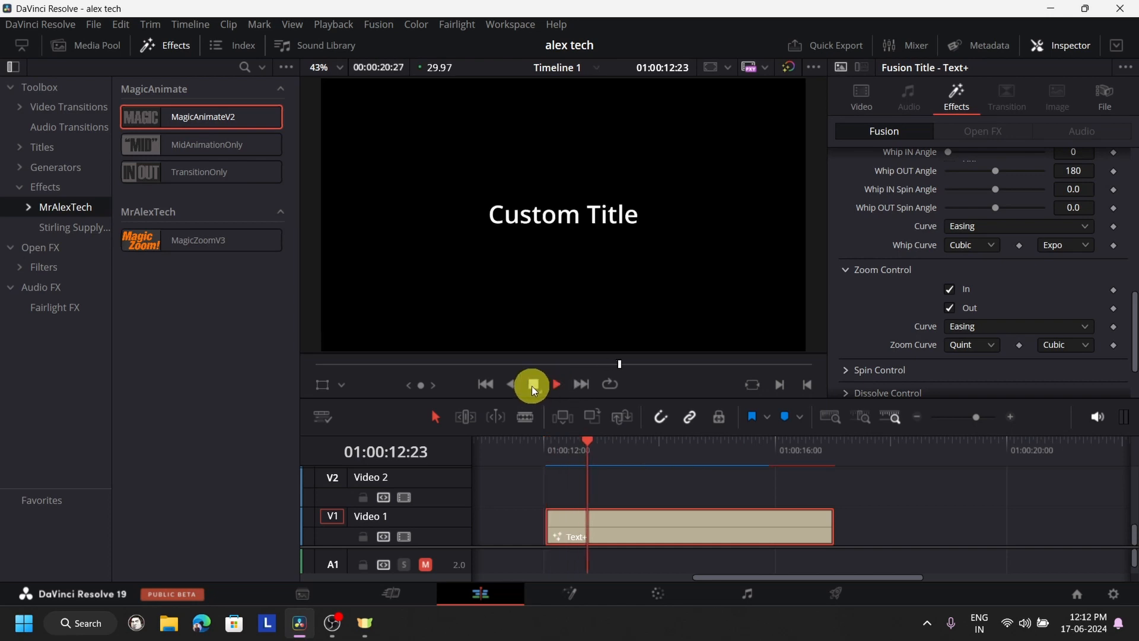
pyautogui.click(547, 442)
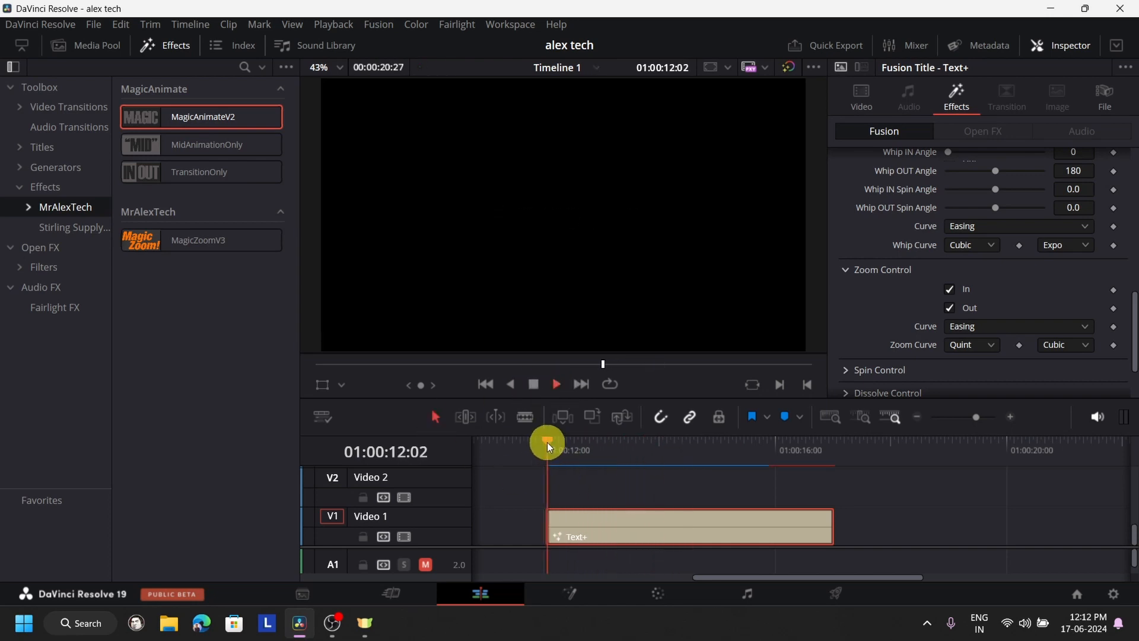
pyautogui.click(787, 442)
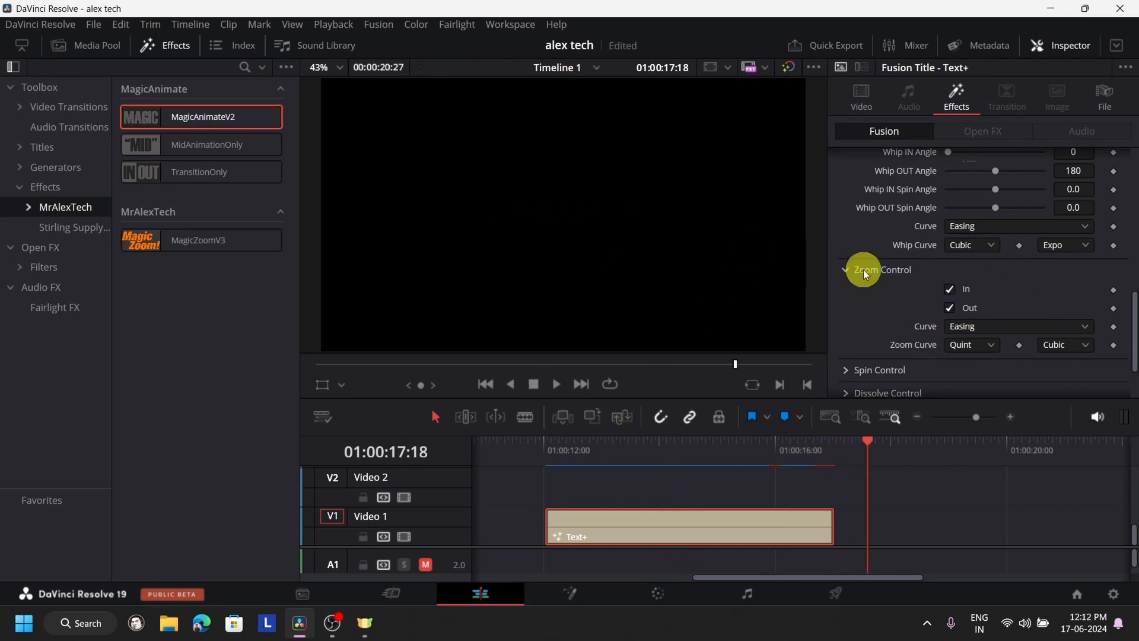
# - Replay the title's opening several times from 01:00:12:01 to examine the combined whip-in and zoom-in
pyautogui.click(546, 444)
pyautogui.scroll(1, 1027, 270)
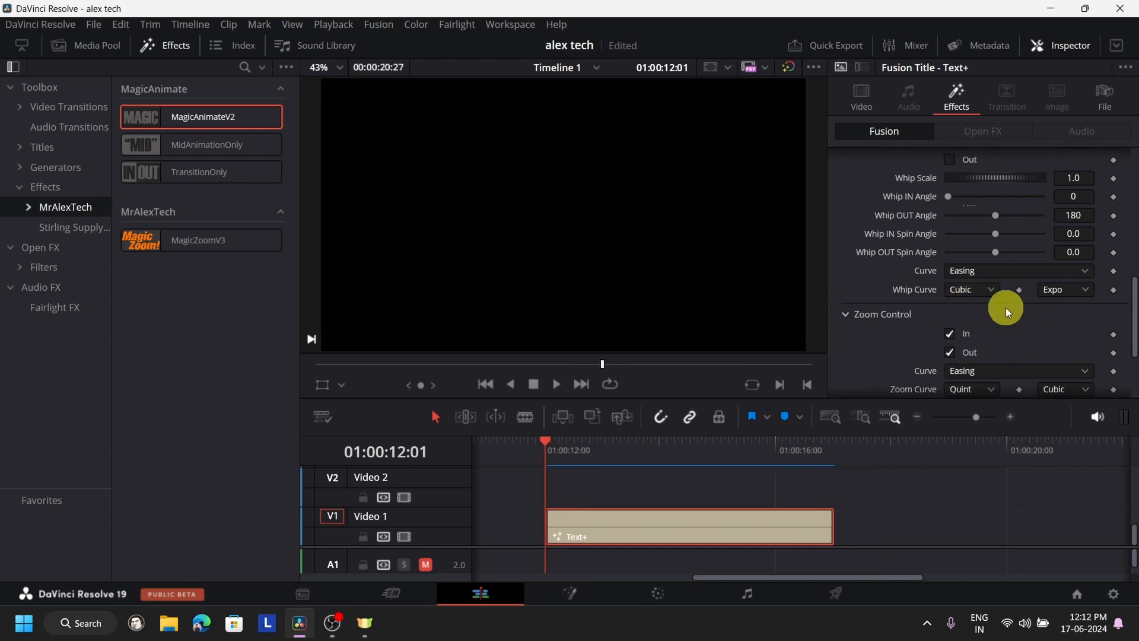
pyautogui.scroll(3, 1007, 309)
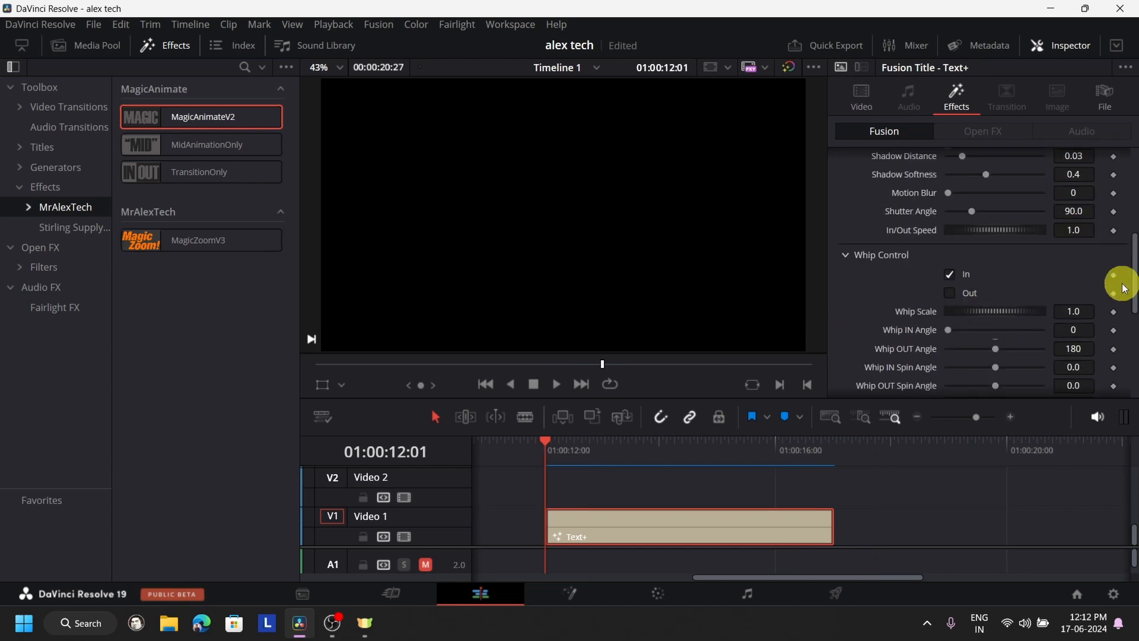
pyautogui.scroll(-4, 987, 344)
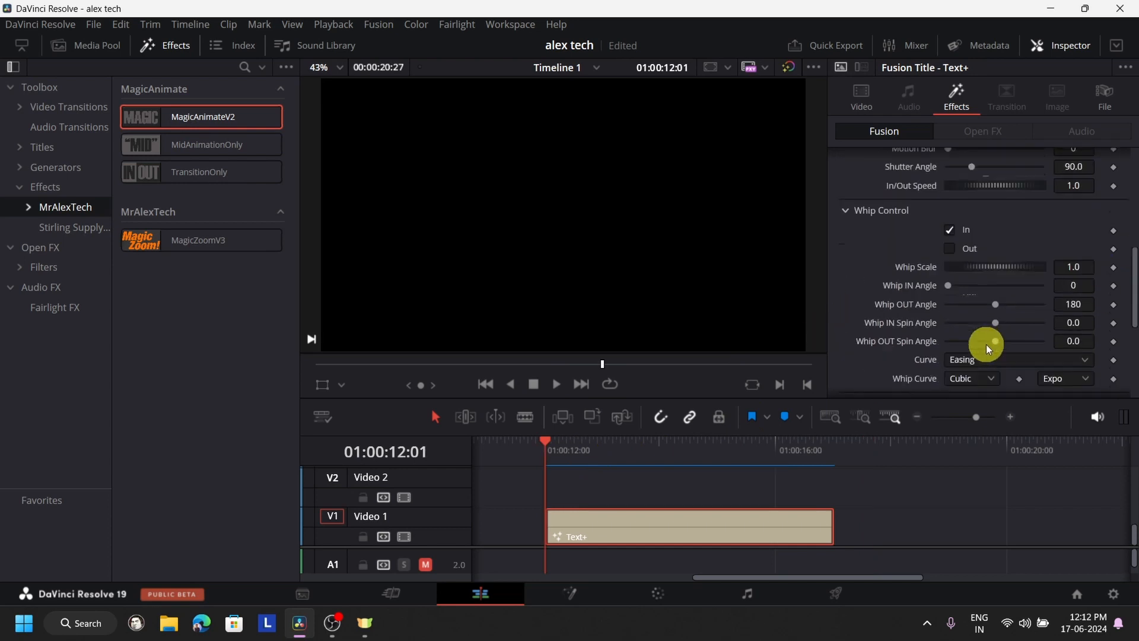
pyautogui.click(555, 386)
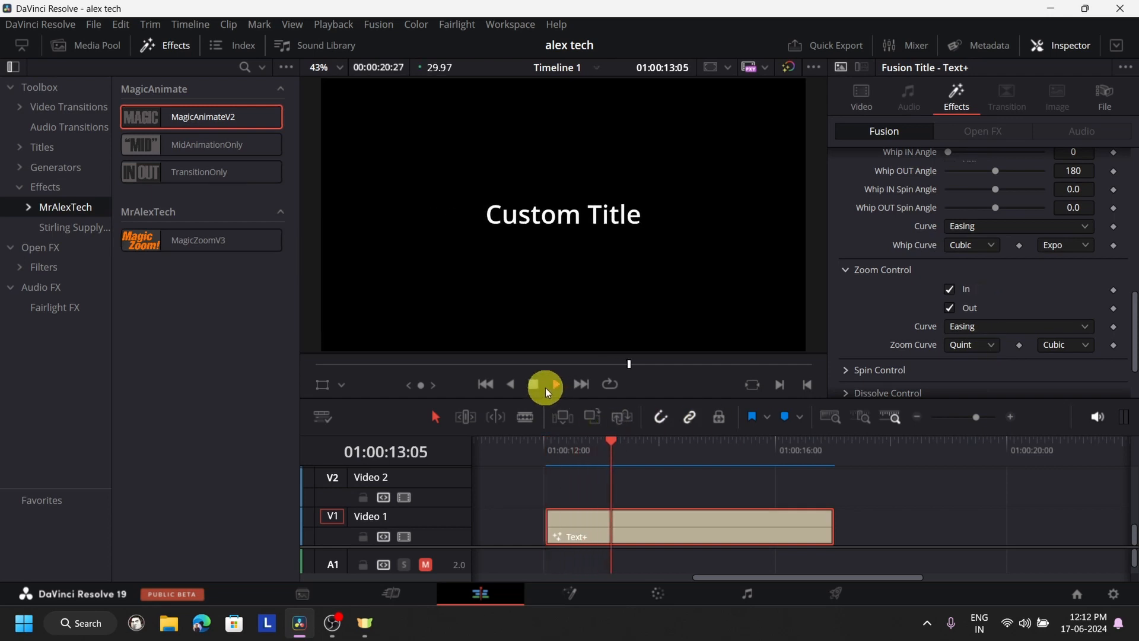
pyautogui.click(552, 459)
pyautogui.click(532, 385)
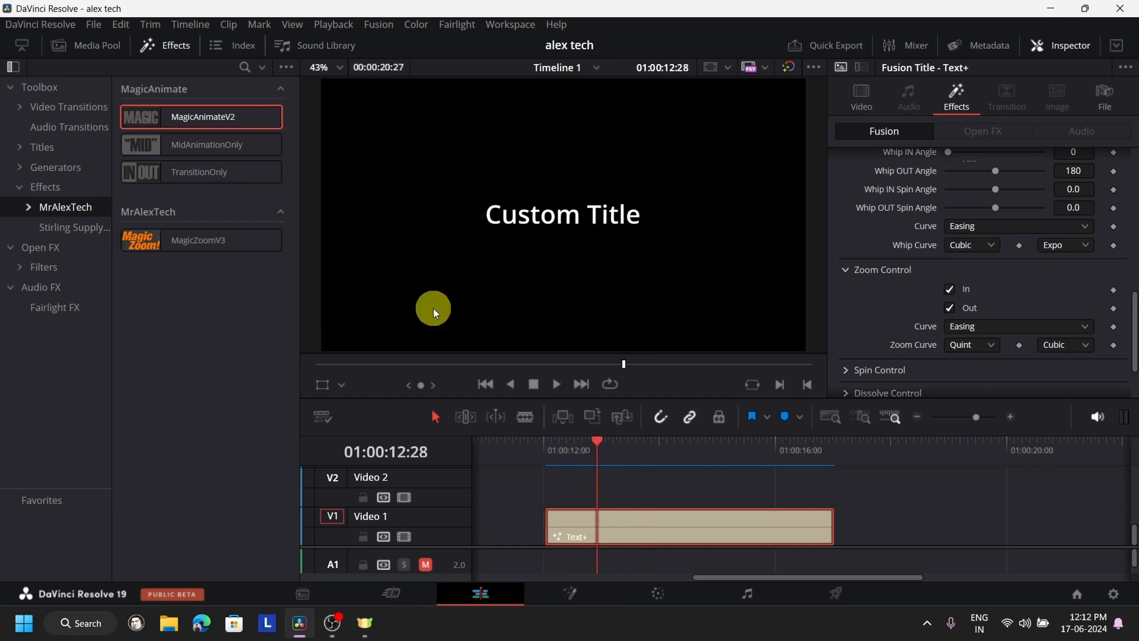
pyautogui.click(534, 451)
pyautogui.click(557, 392)
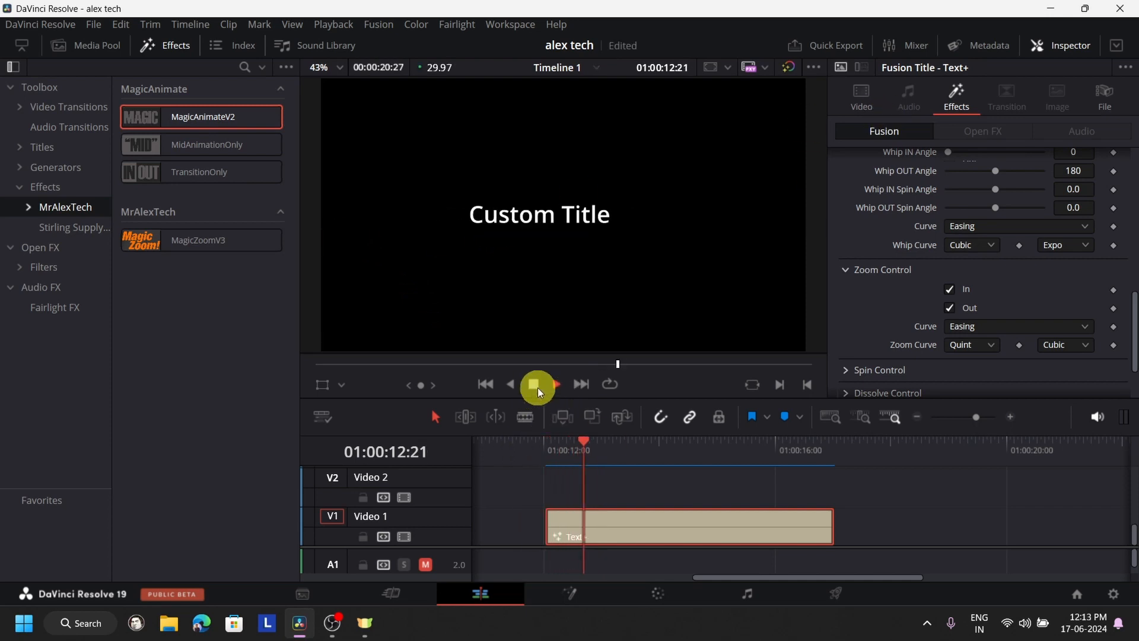
pyautogui.click(541, 439)
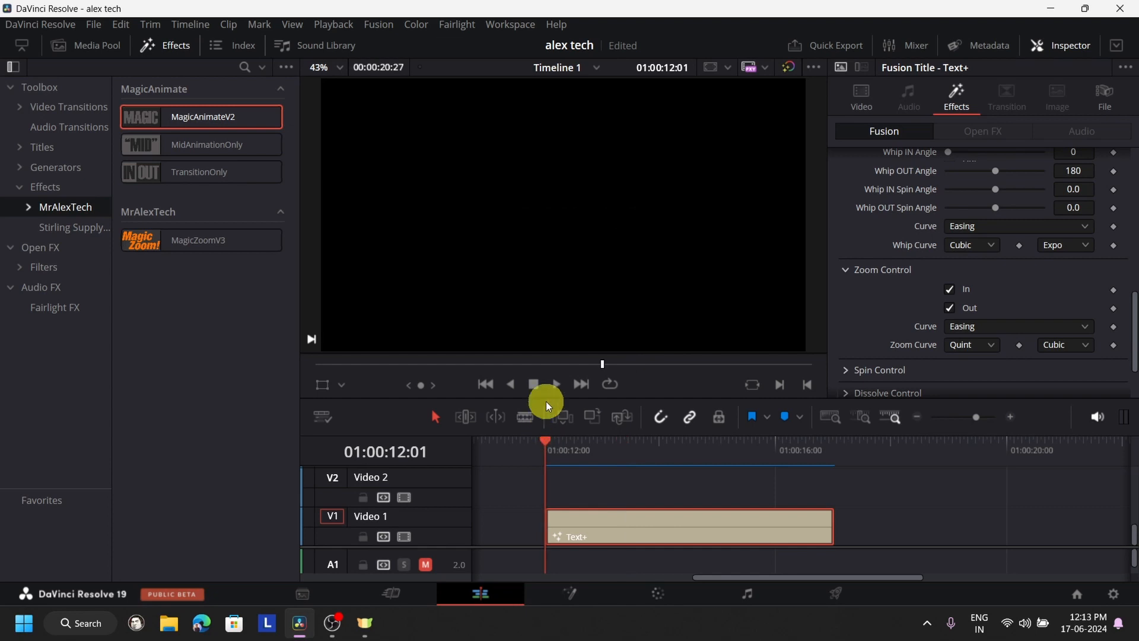
pyautogui.click(539, 381)
pyautogui.click(532, 383)
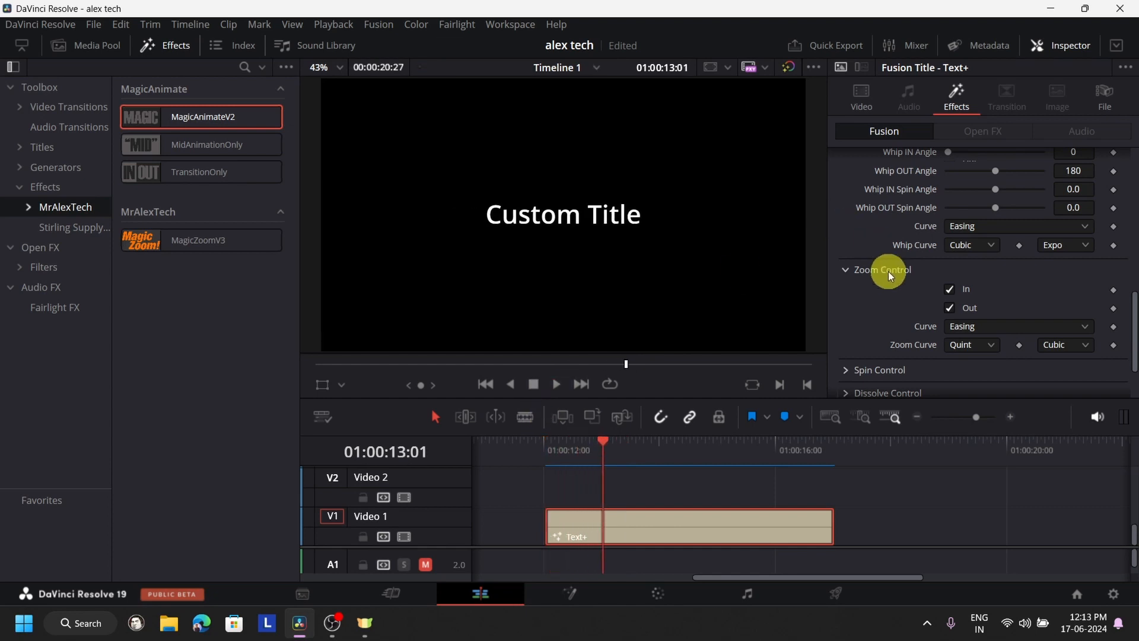
# - Turn off the title's whip-in and zoom-in, and enable the spin-in in Spin Control
pyautogui.scroll(-3, 993, 290)
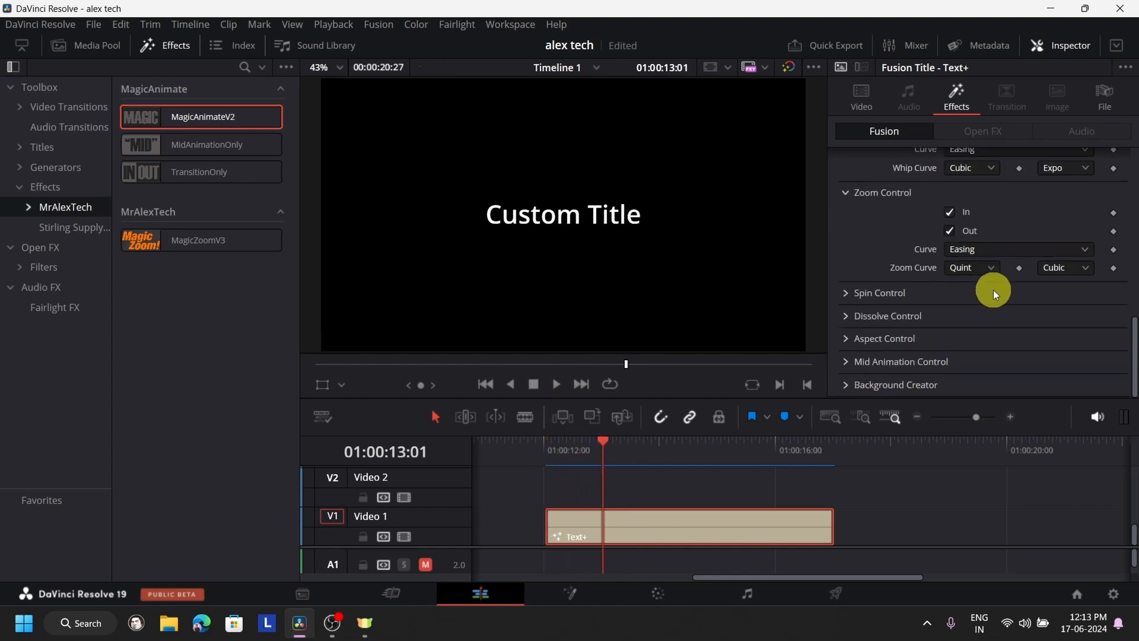
pyautogui.click(843, 292)
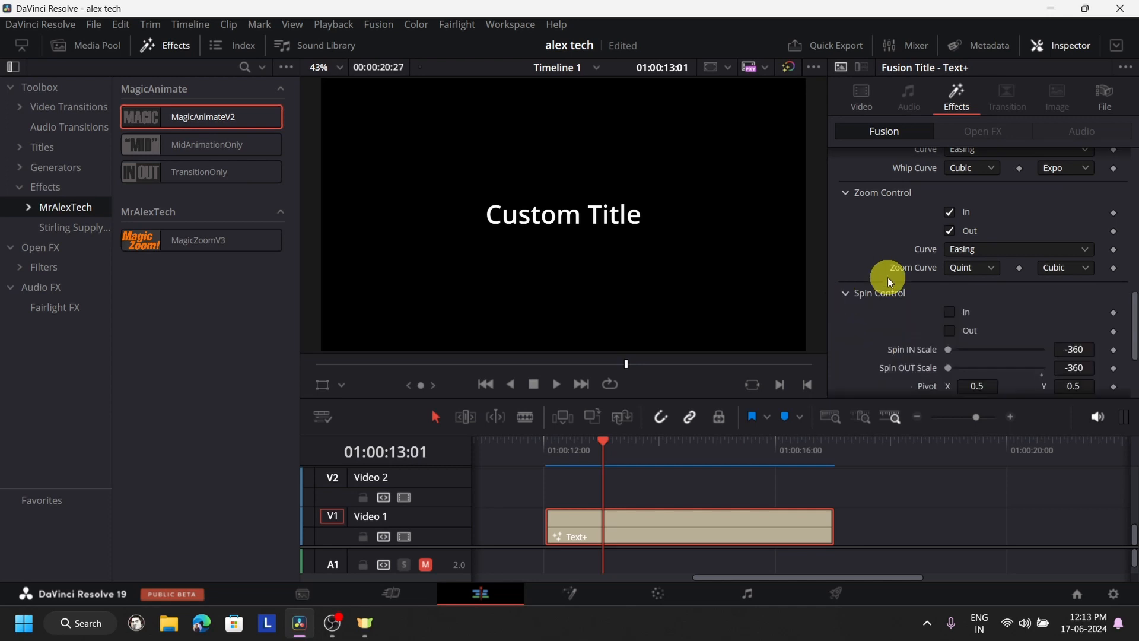
pyautogui.click(951, 212)
pyautogui.scroll(5, 995, 207)
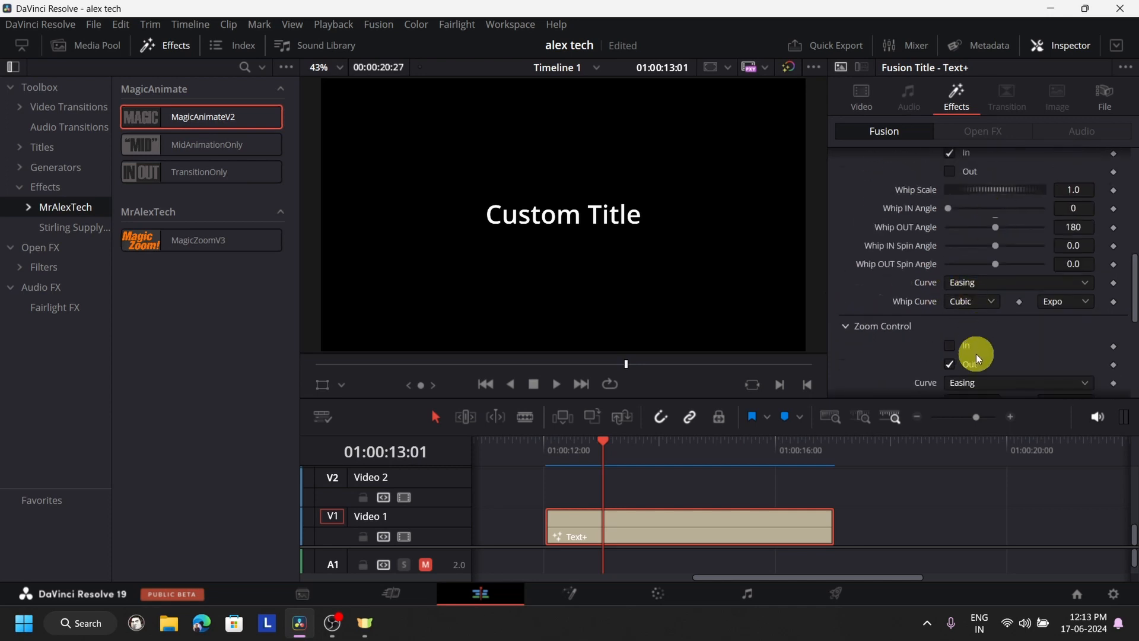
pyautogui.scroll(3, 977, 353)
pyautogui.scroll(-5, 1020, 261)
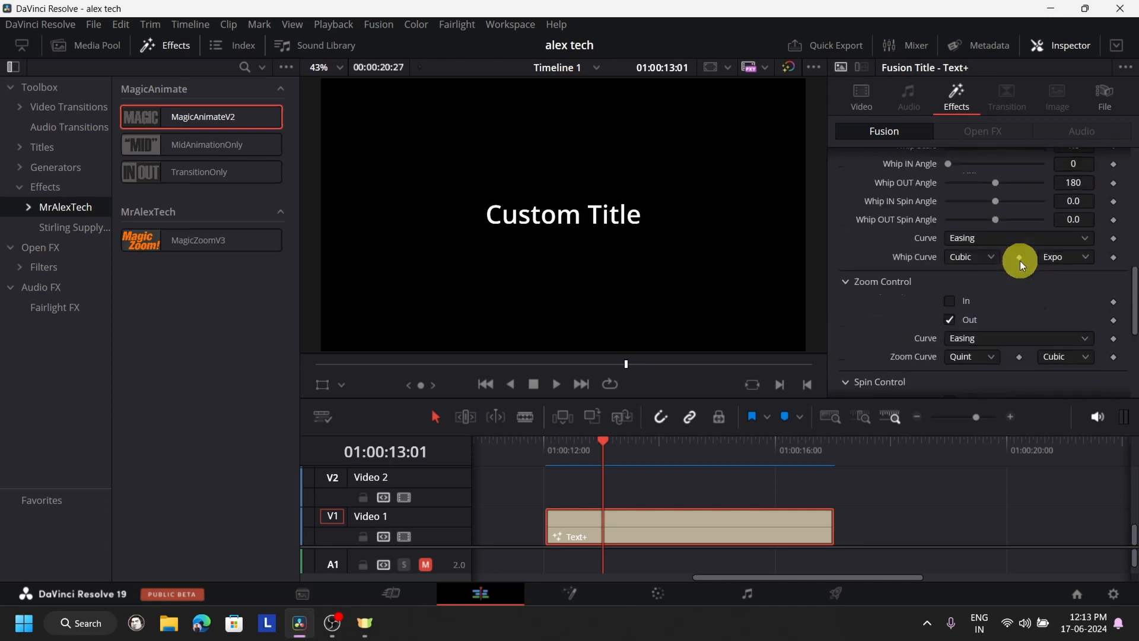
pyautogui.scroll(-8, 1019, 261)
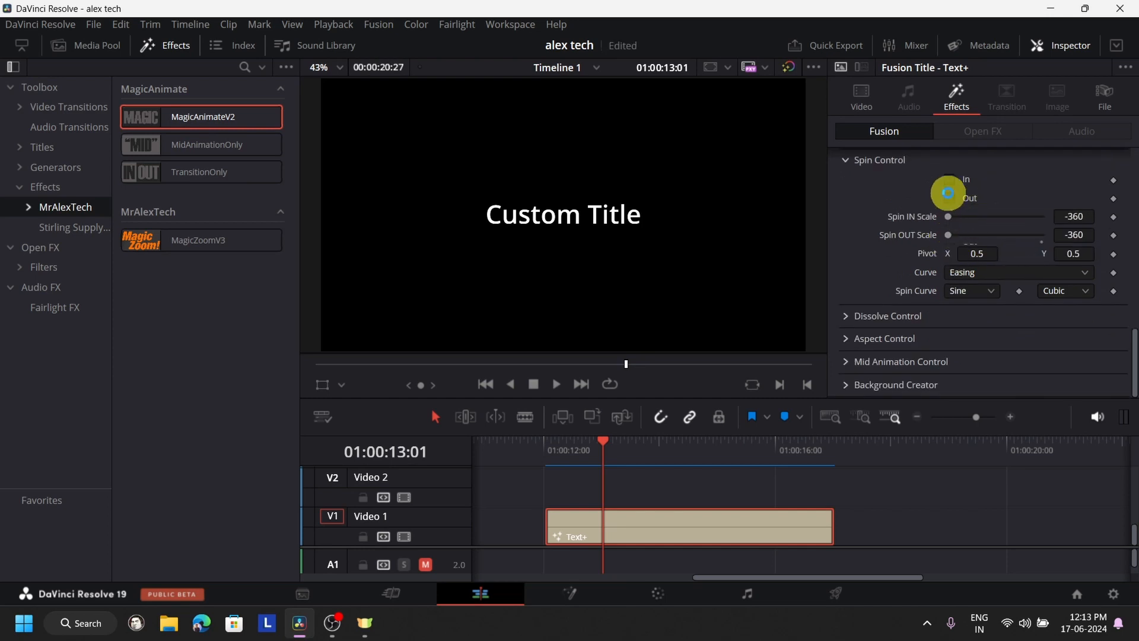
pyautogui.click(953, 179)
# - Play the title from 01:00:12:01 to preview the spin-in alone and return to its start
pyautogui.click(551, 447)
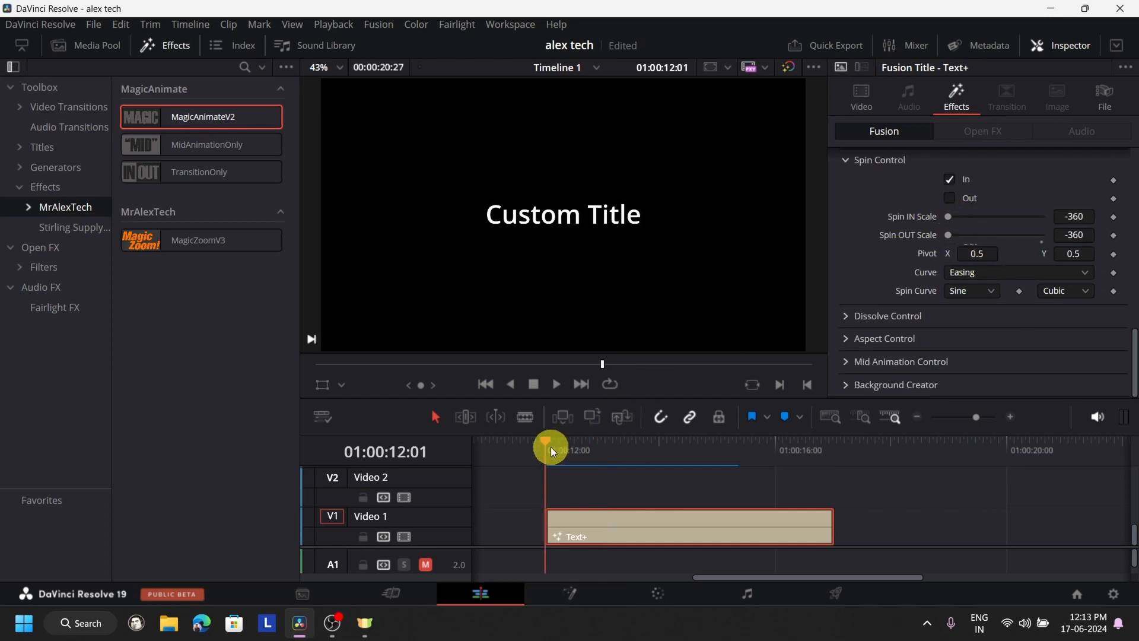
pyautogui.click(554, 384)
pyautogui.click(534, 385)
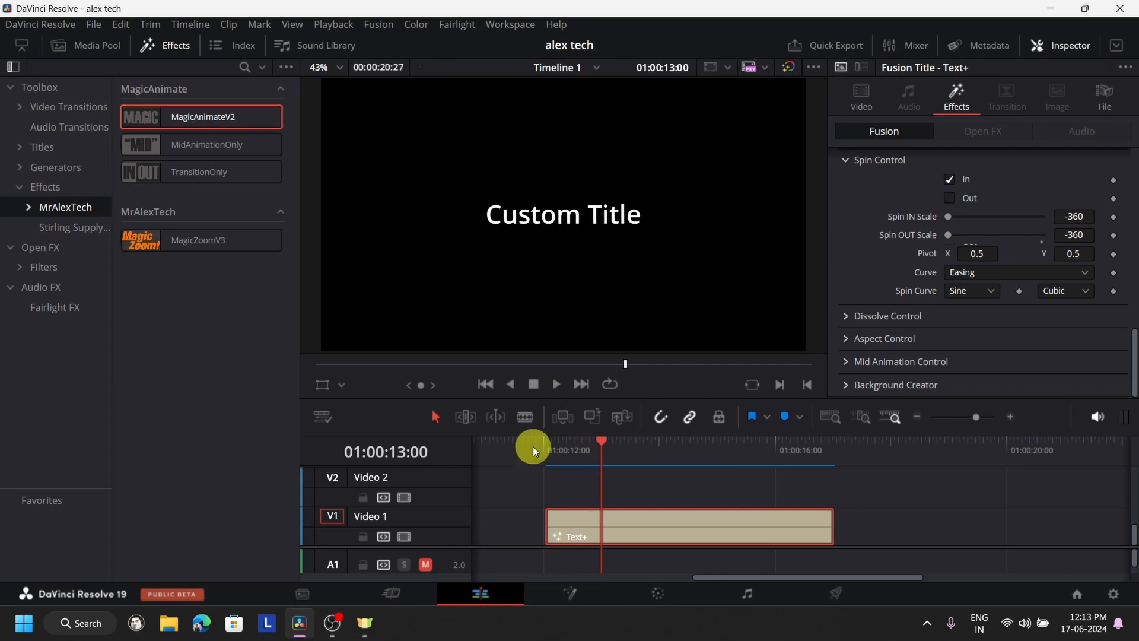
pyautogui.click(551, 457)
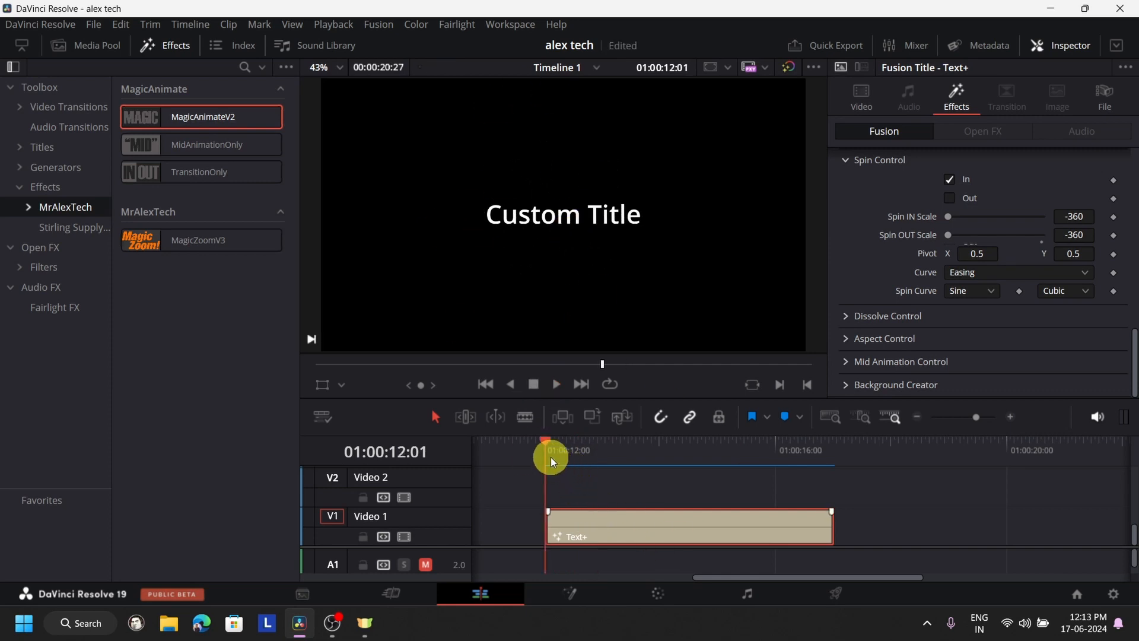
# - Re-enable the whip-in alongside the spin-in and play the title's opening to preview the combination
pyautogui.scroll(5, 1094, 375)
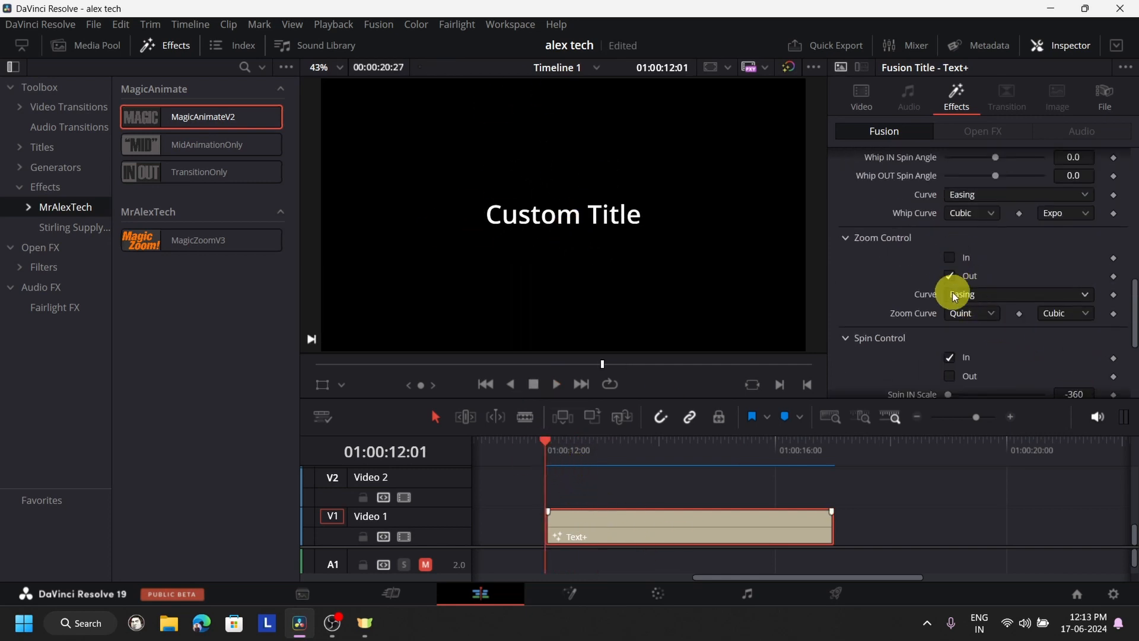
pyautogui.scroll(1, 953, 294)
pyautogui.click(951, 198)
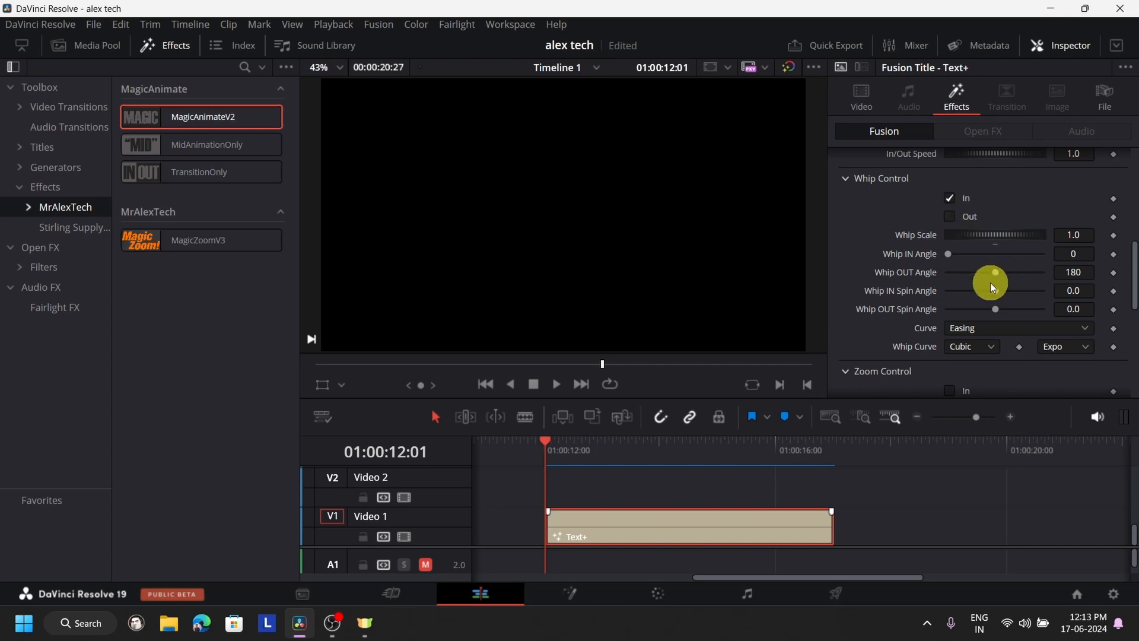
pyautogui.click(553, 386)
pyautogui.click(533, 386)
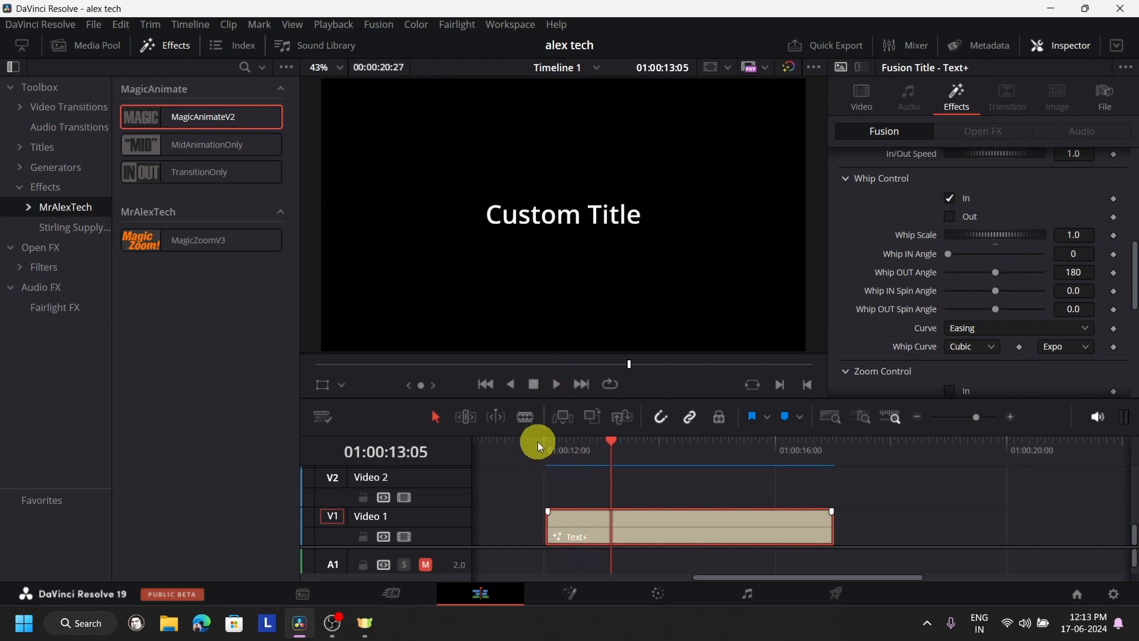
pyautogui.click(537, 440)
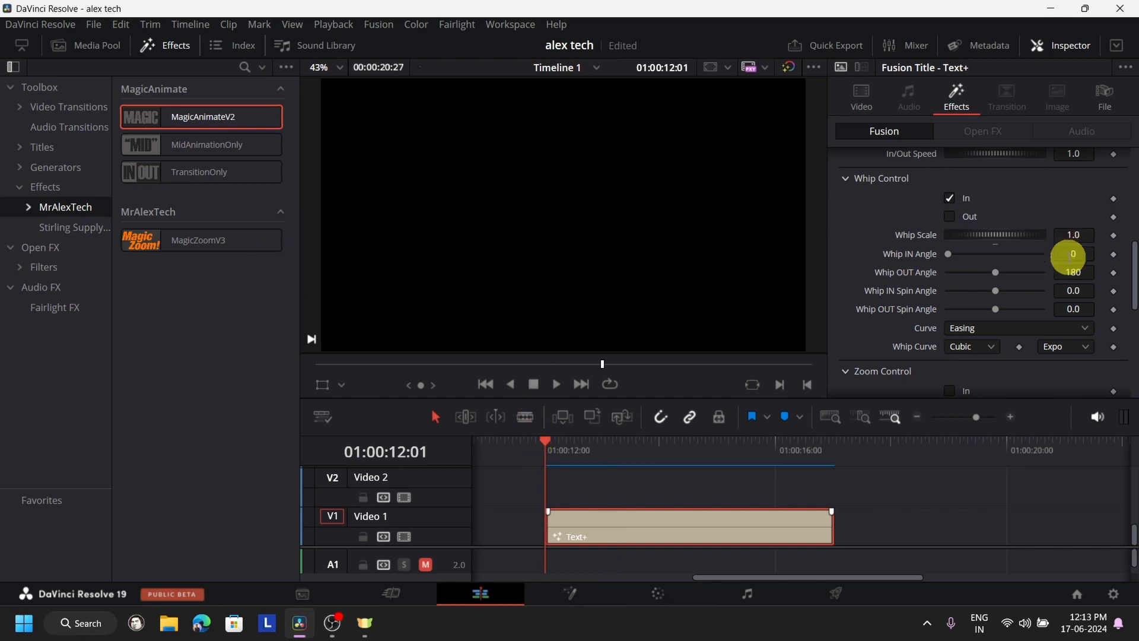
# - Enable zoom-in and zoom-out alongside the whip-in and spin-in, and play the title's opening from 01:00:12:01 to preview the combination
pyautogui.scroll(-3, 1002, 295)
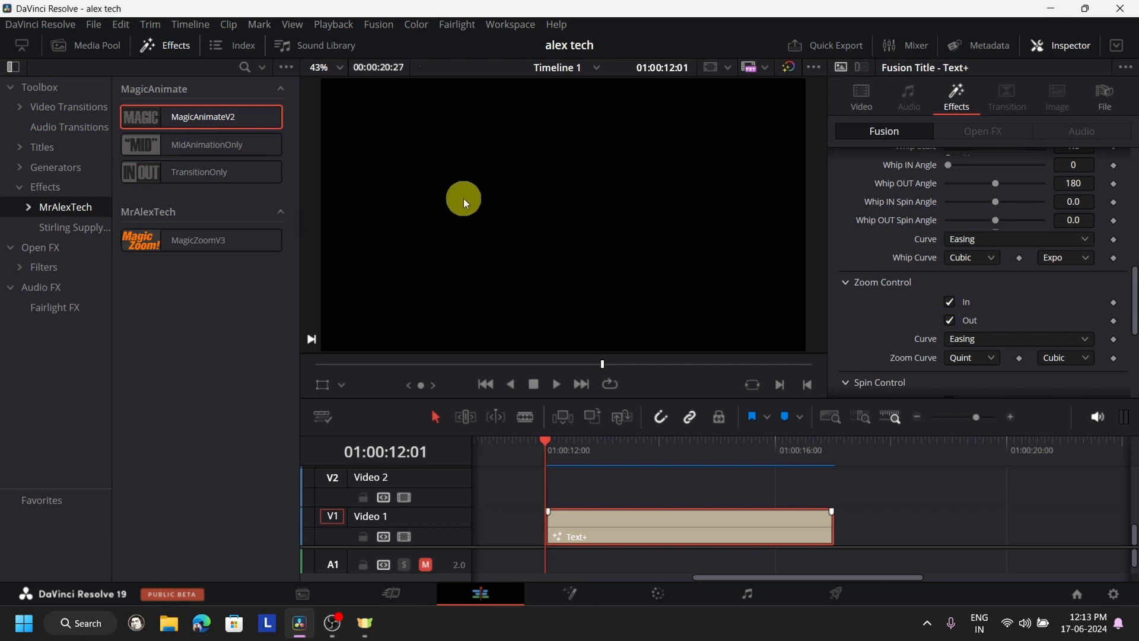
pyautogui.click(553, 383)
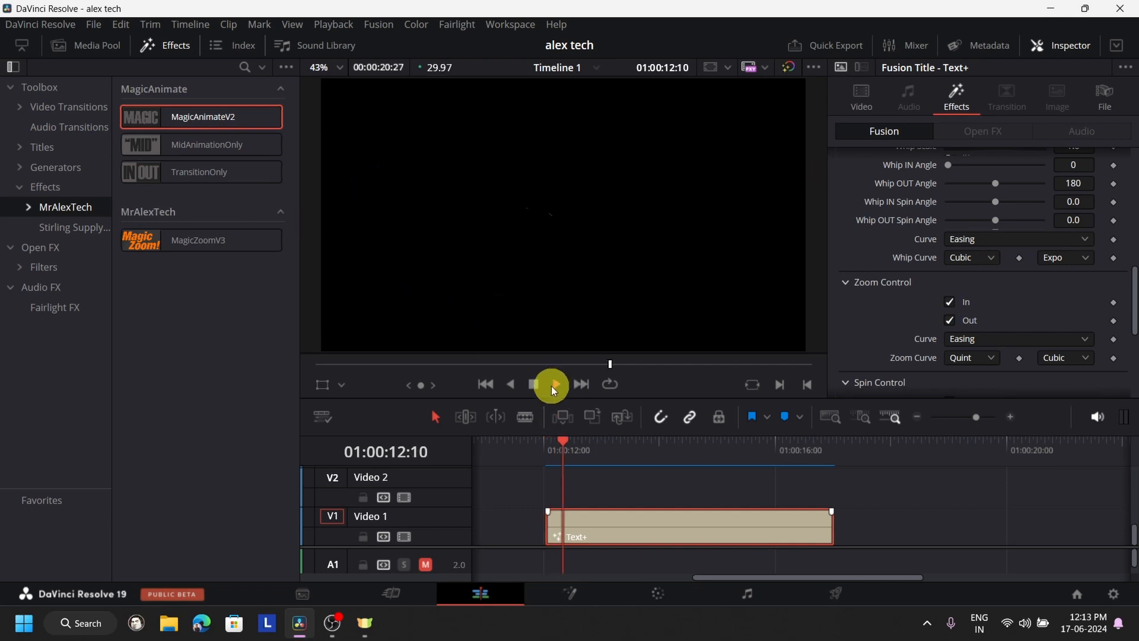
pyautogui.click(531, 443)
pyautogui.click(528, 389)
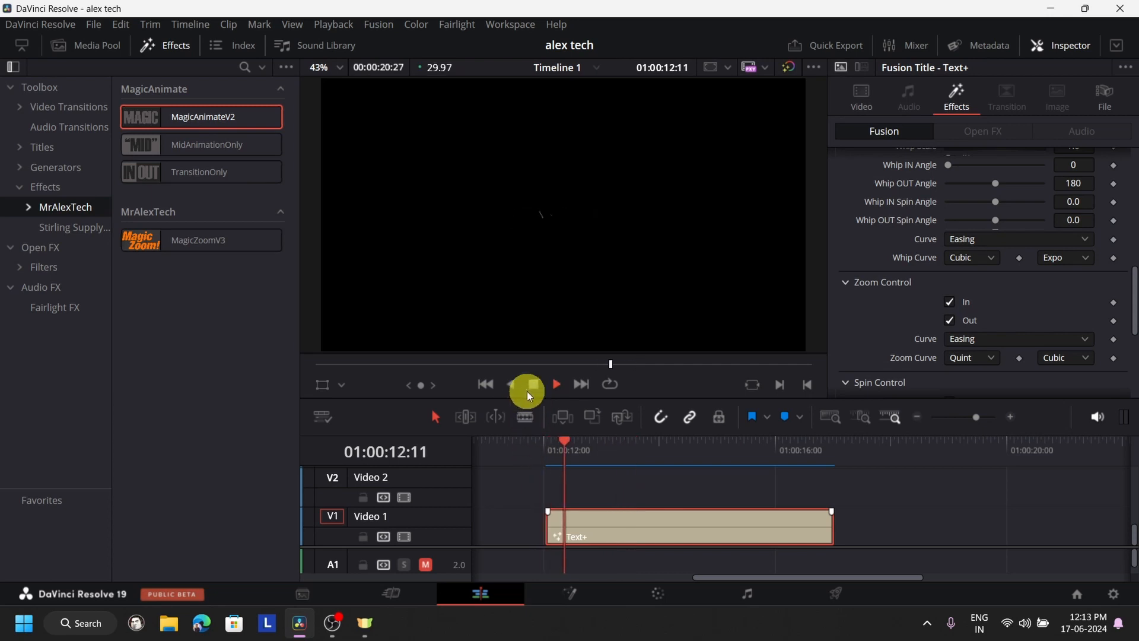
pyautogui.click(531, 390)
# - Expand Dissolve Control and turn off the title's spin-in, zoom-in and zoom-out, leaving only the whip-in enabled
pyautogui.scroll(-3, 1033, 290)
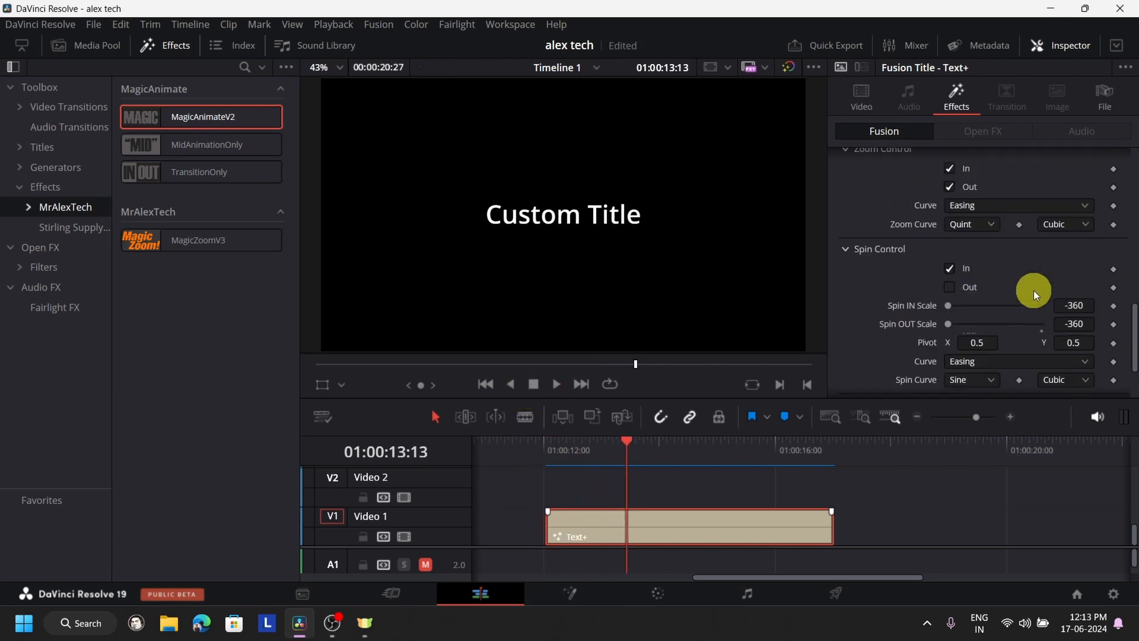
pyautogui.scroll(-2, 1033, 290)
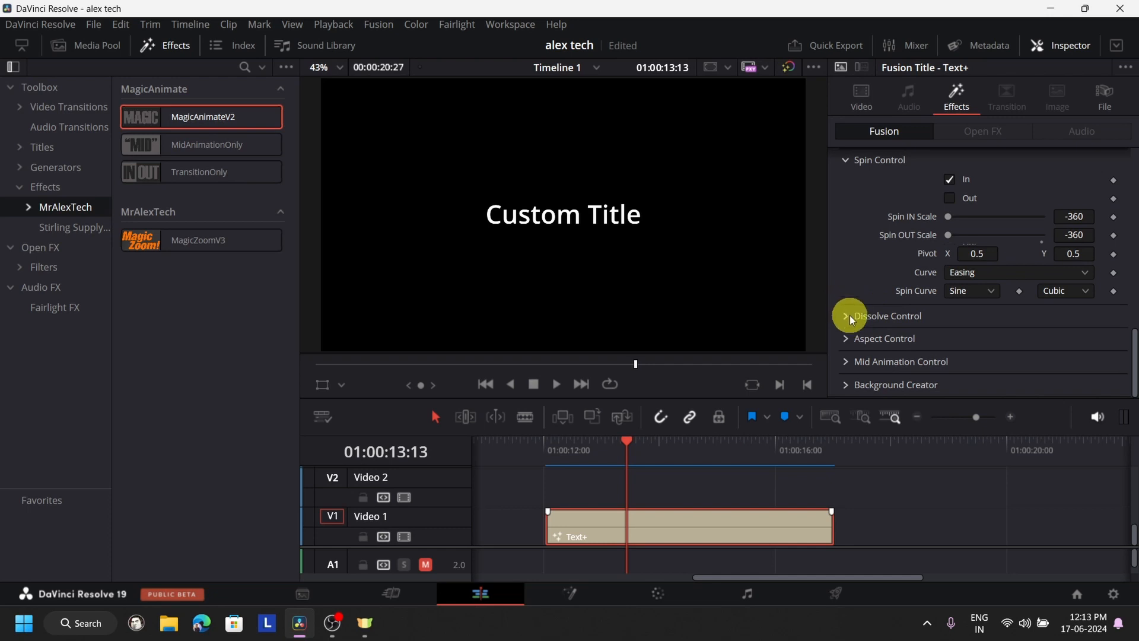
pyautogui.click(846, 316)
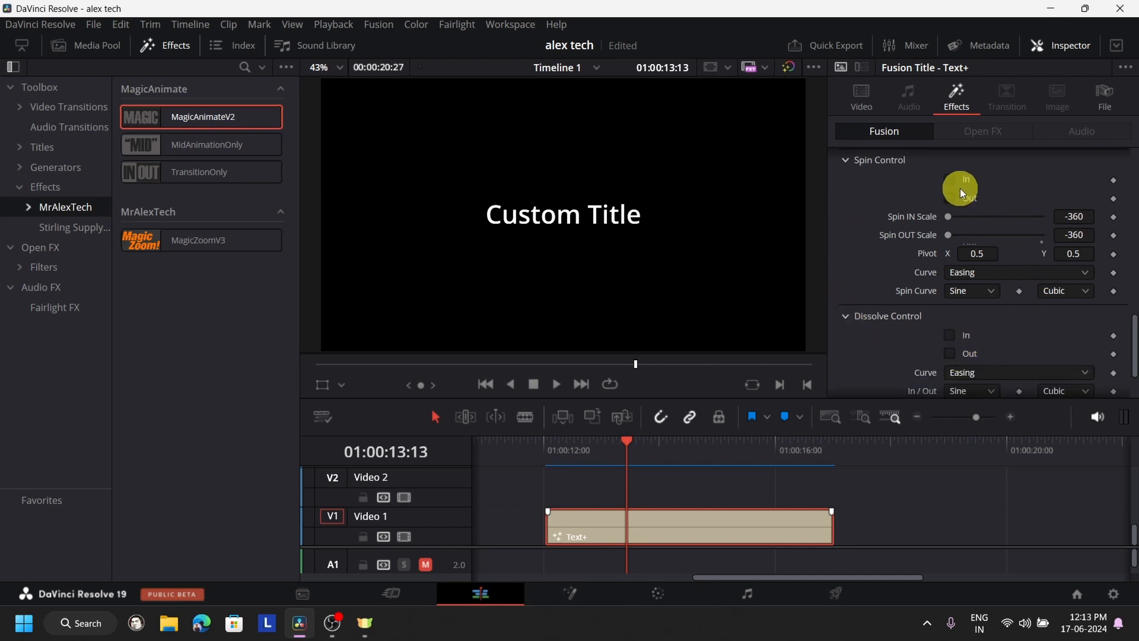
pyautogui.scroll(-10, 1063, 255)
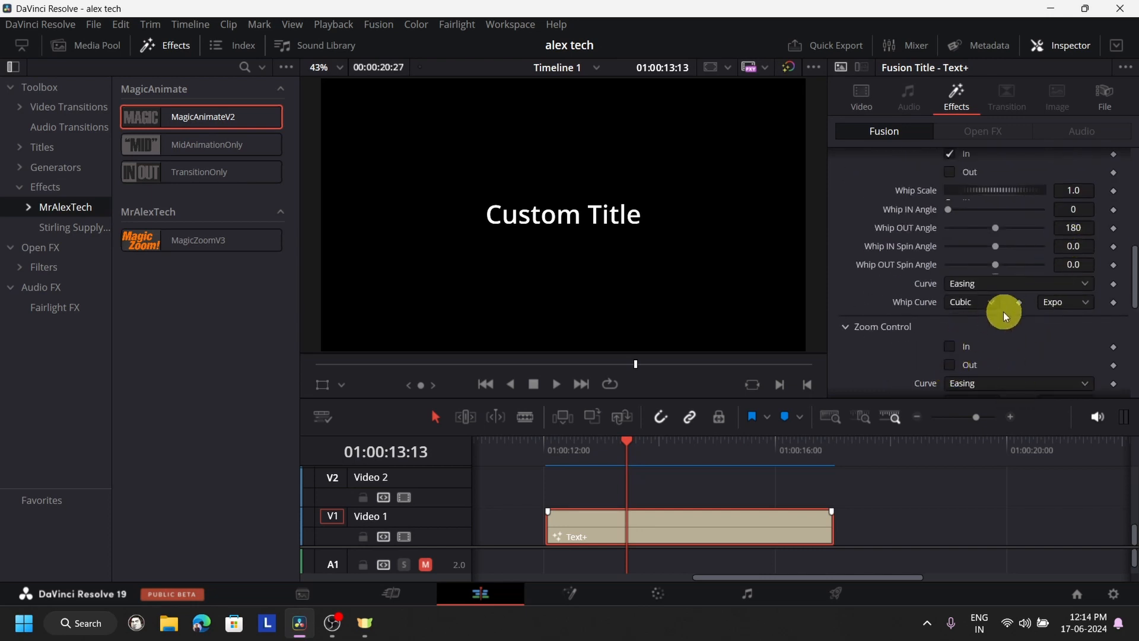
pyautogui.scroll(4, 1003, 311)
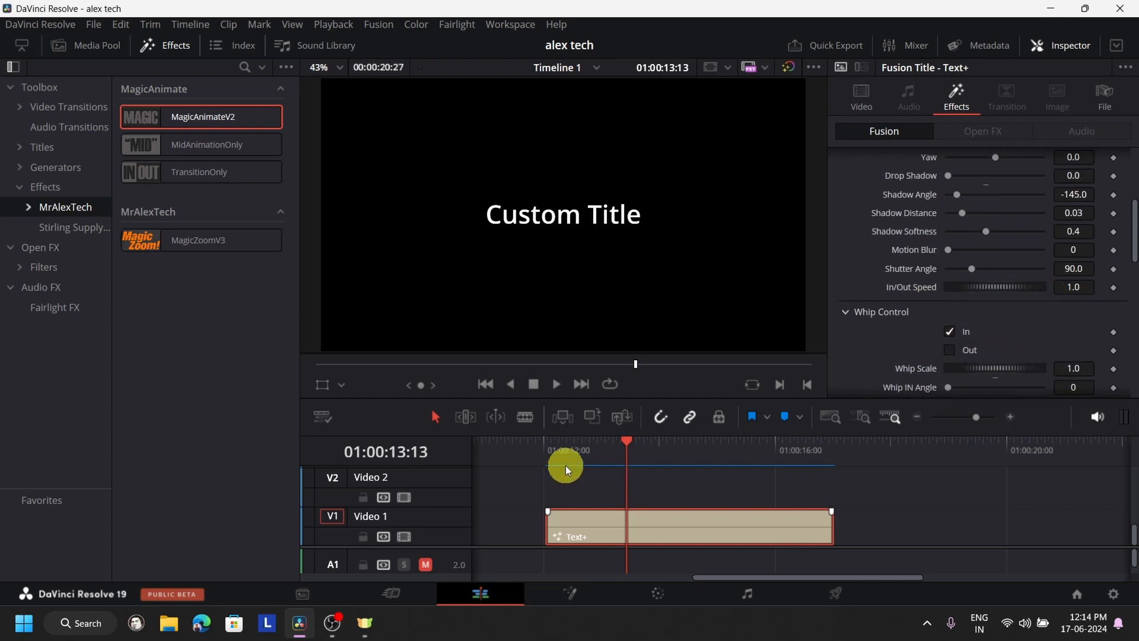
# - Enable the dissolve-out in Dissolve Control and play the title's ending from 01:00:16:02 to preview it
pyautogui.scroll(-5, 912, 320)
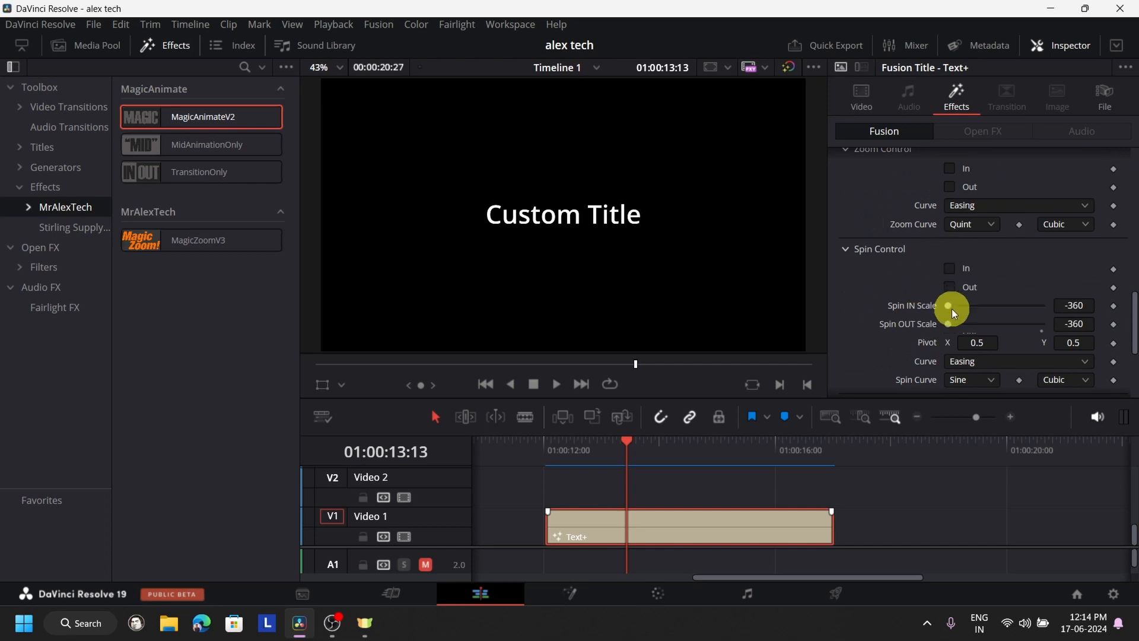
pyautogui.scroll(-5, 952, 309)
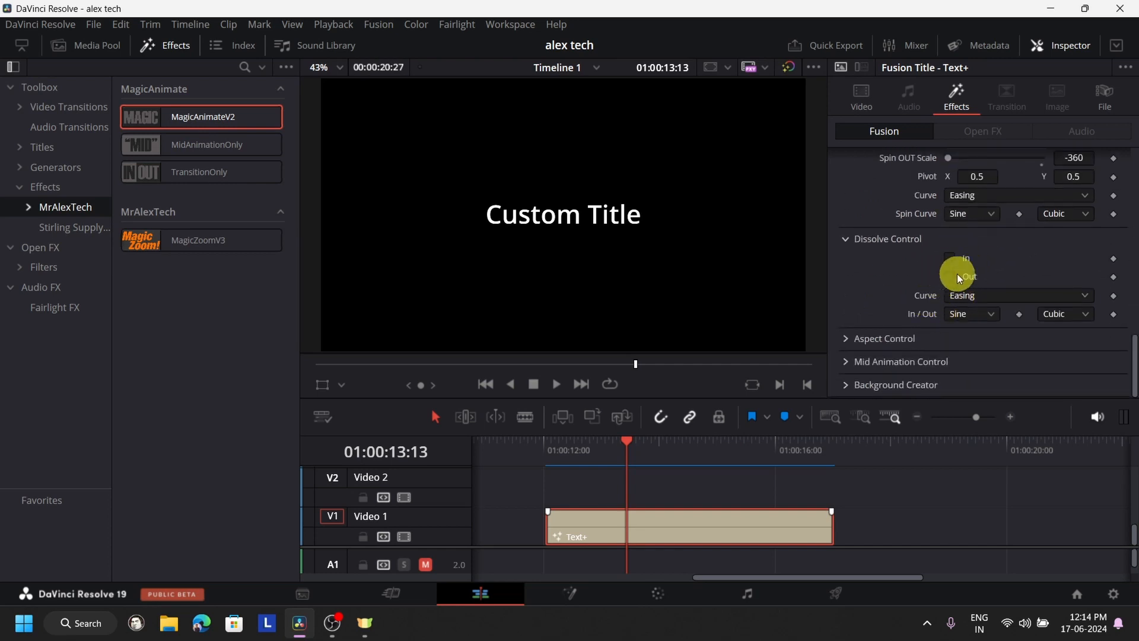
pyautogui.click(950, 277)
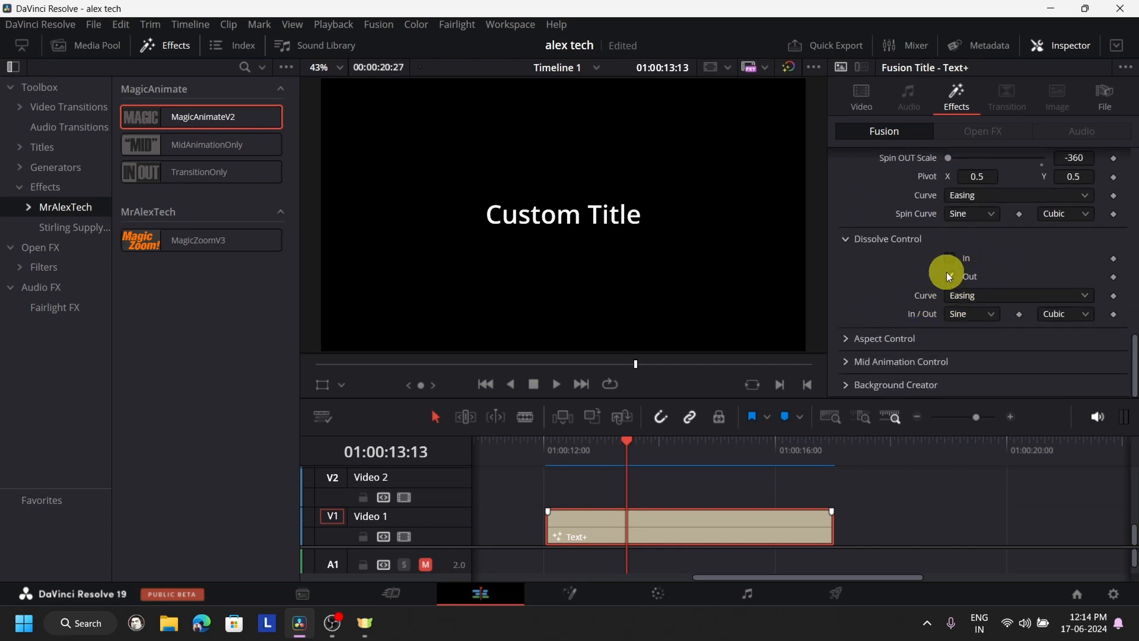
pyautogui.click(779, 445)
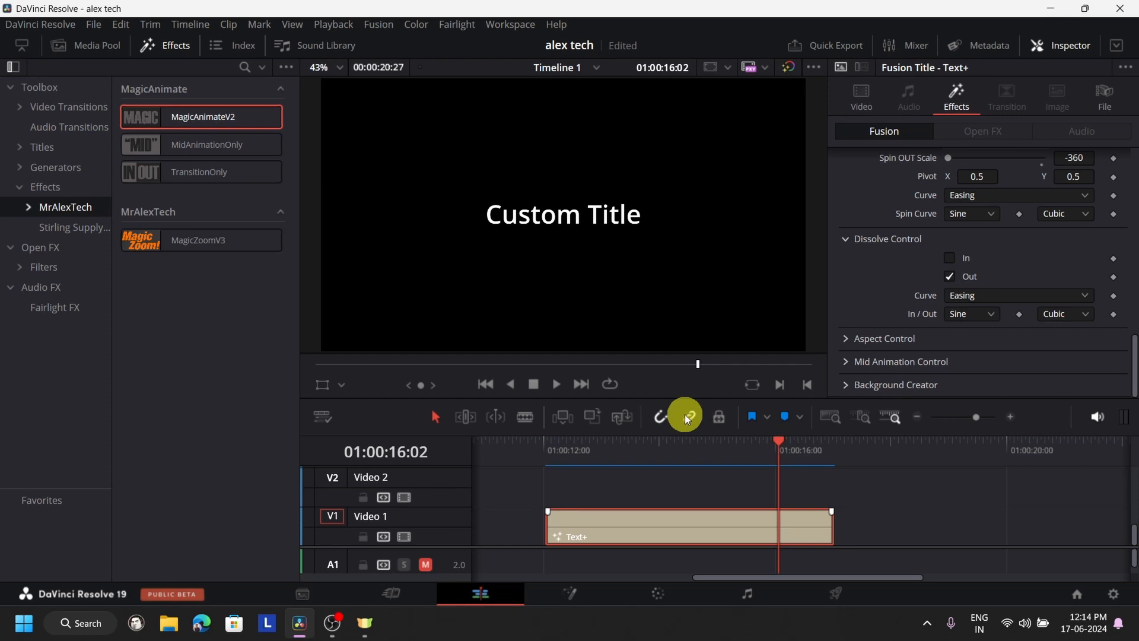
pyautogui.click(554, 385)
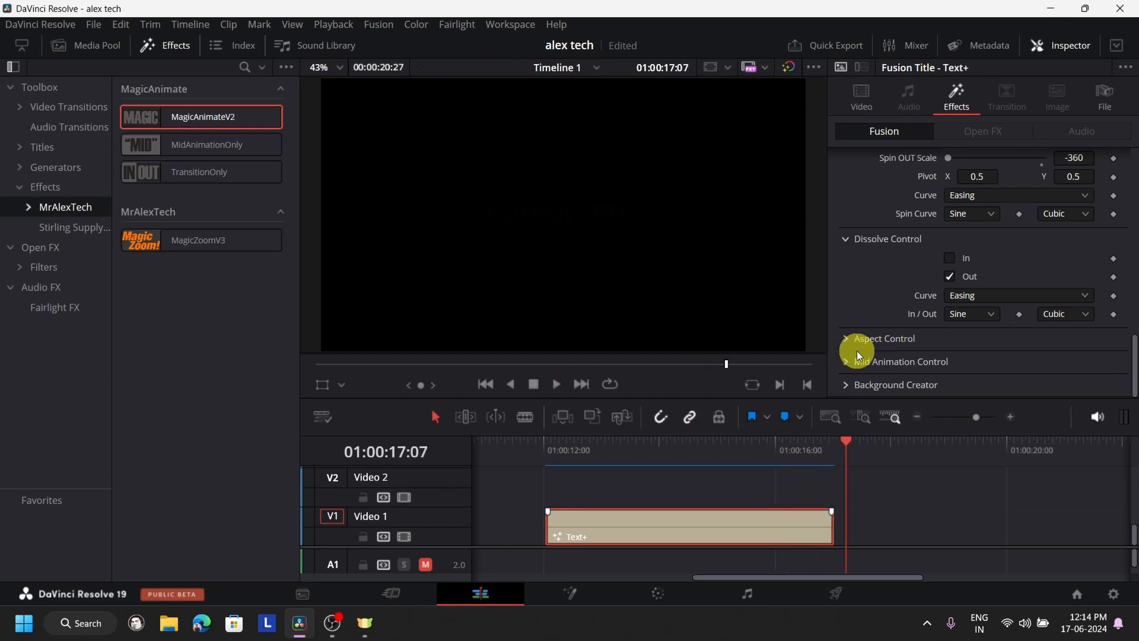
# - Replace the title's whip-in with a dissolve-in and play the opening from 01:00:12:01 twice to preview the fade
pyautogui.scroll(10, 1008, 261)
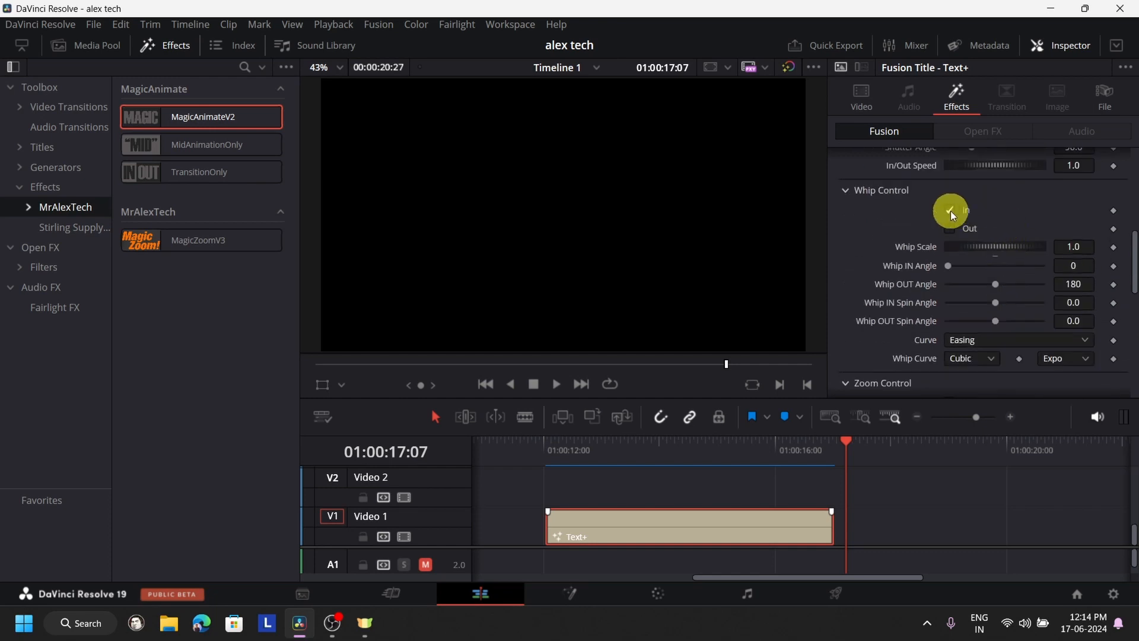
pyautogui.moveTo(531, 447); pyautogui.dragTo(538, 440)
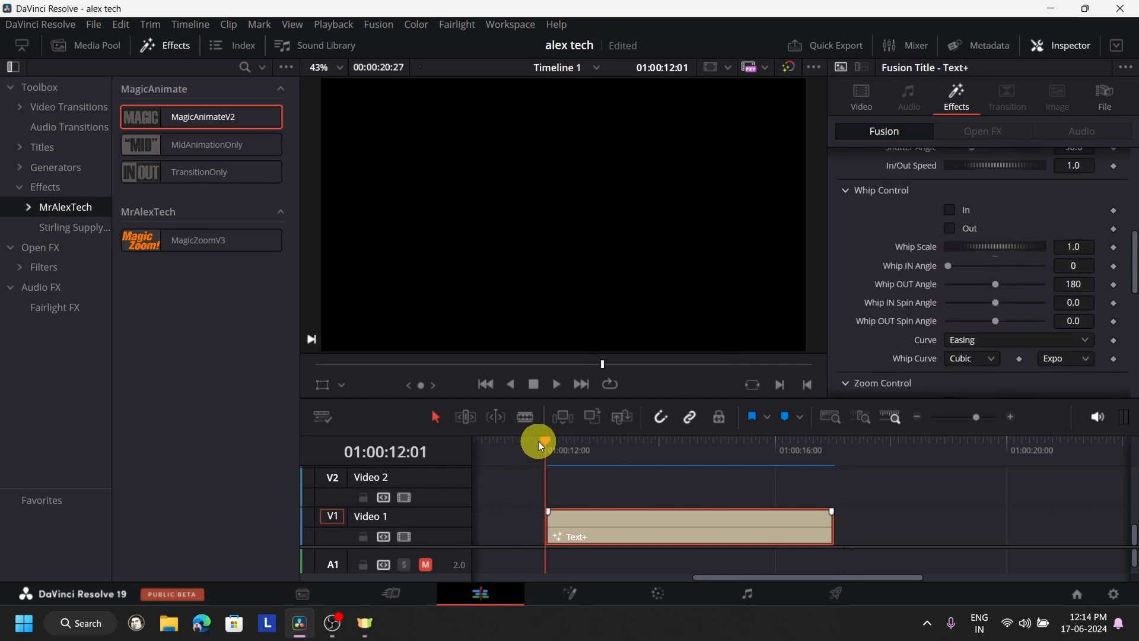
pyautogui.click(556, 385)
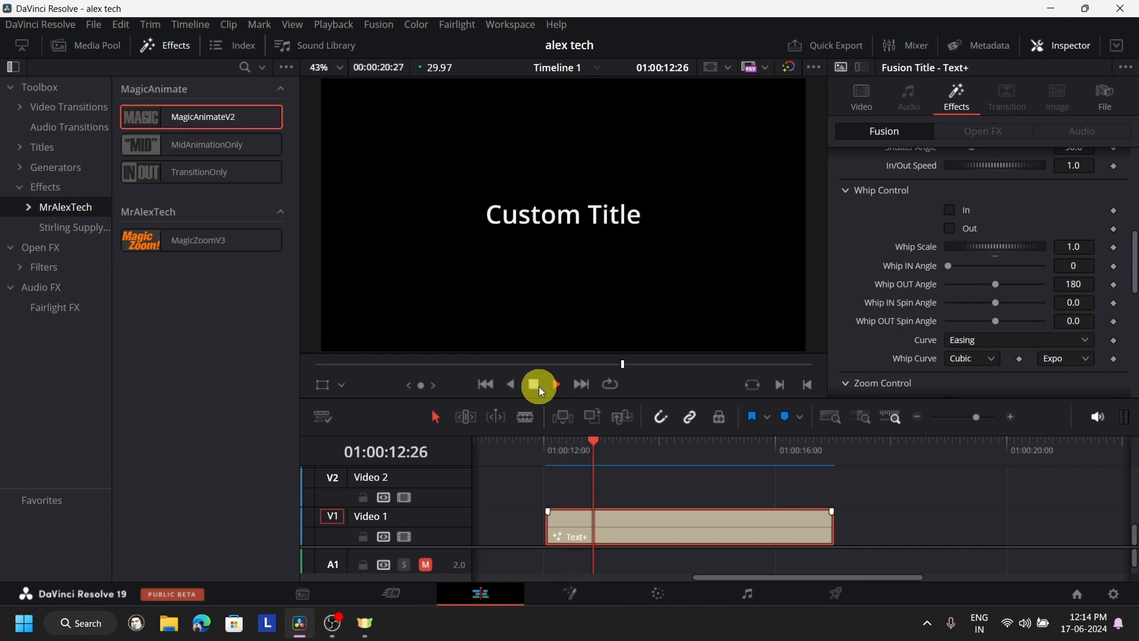
pyautogui.click(544, 444)
pyautogui.click(556, 384)
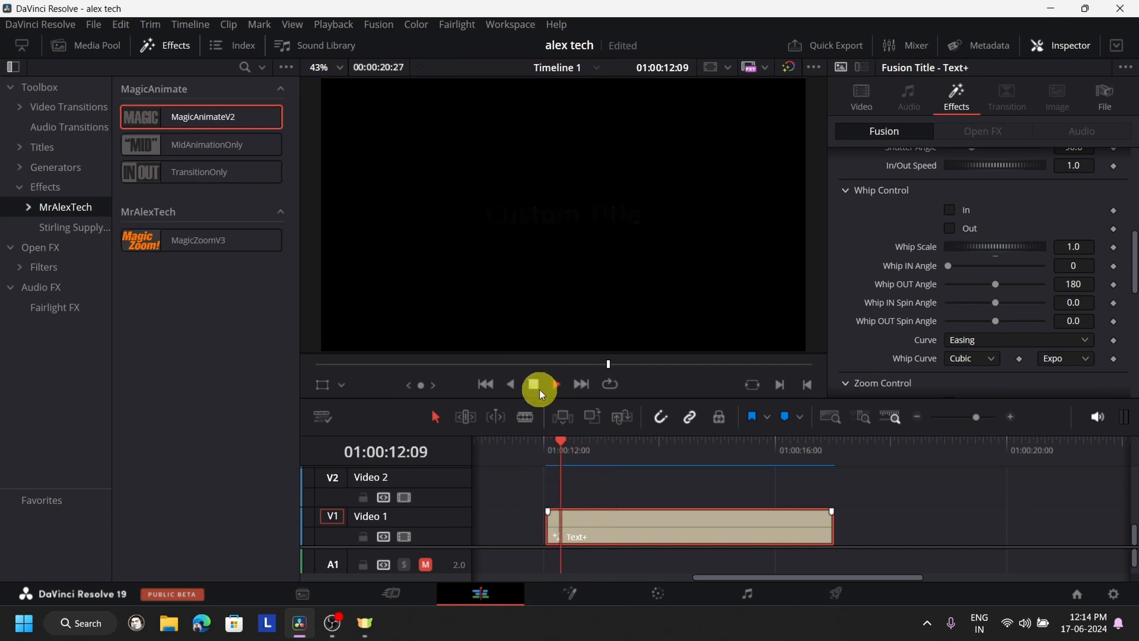
pyautogui.click(539, 389)
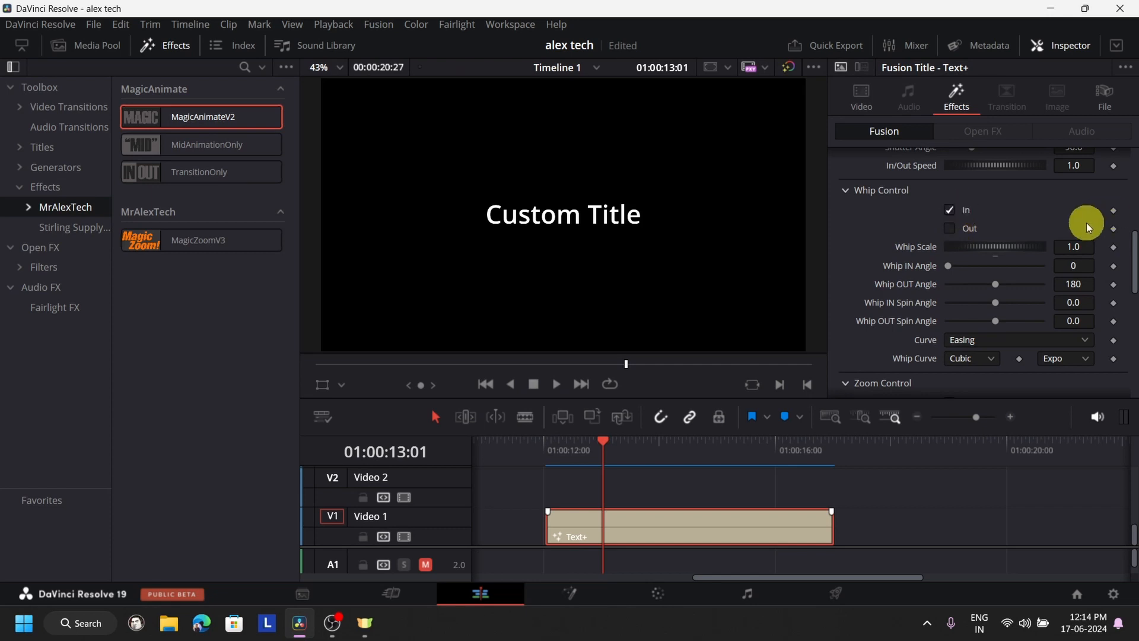
# - Re-enable the title's whip-in and turn off the dissolve-in, keeping the dissolve-out on
pyautogui.scroll(-5, 1087, 222)
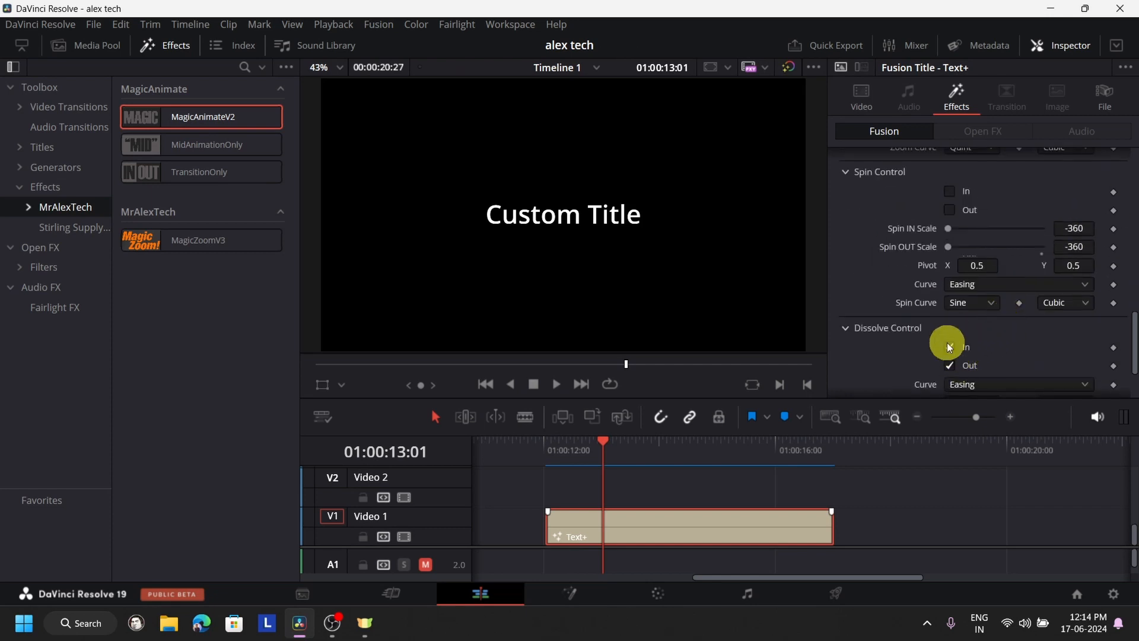
pyautogui.click(949, 346)
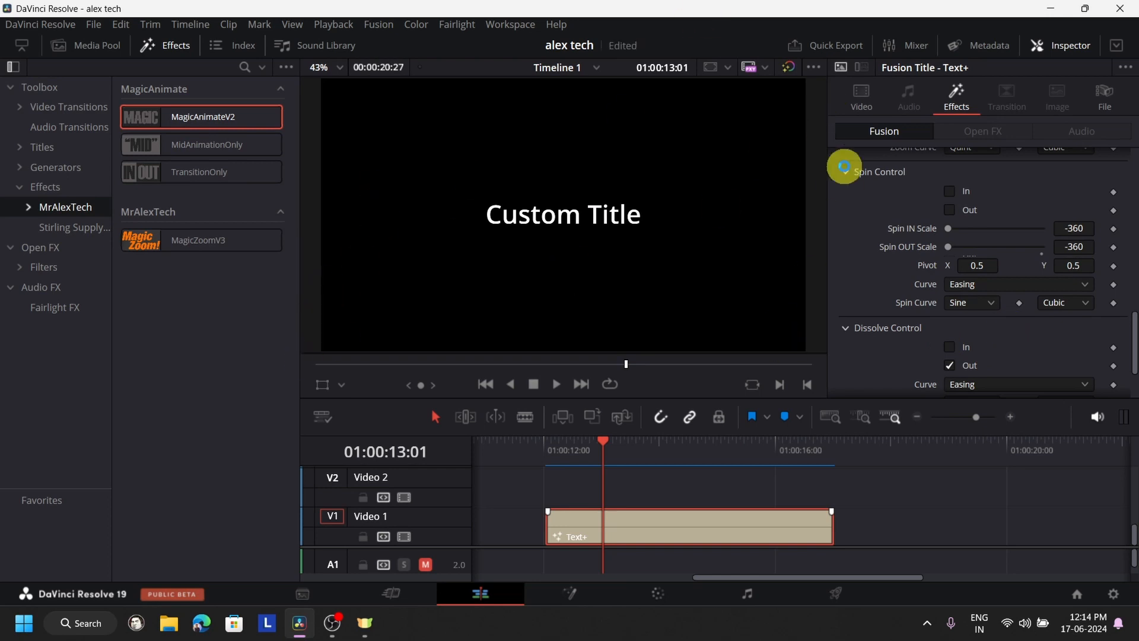
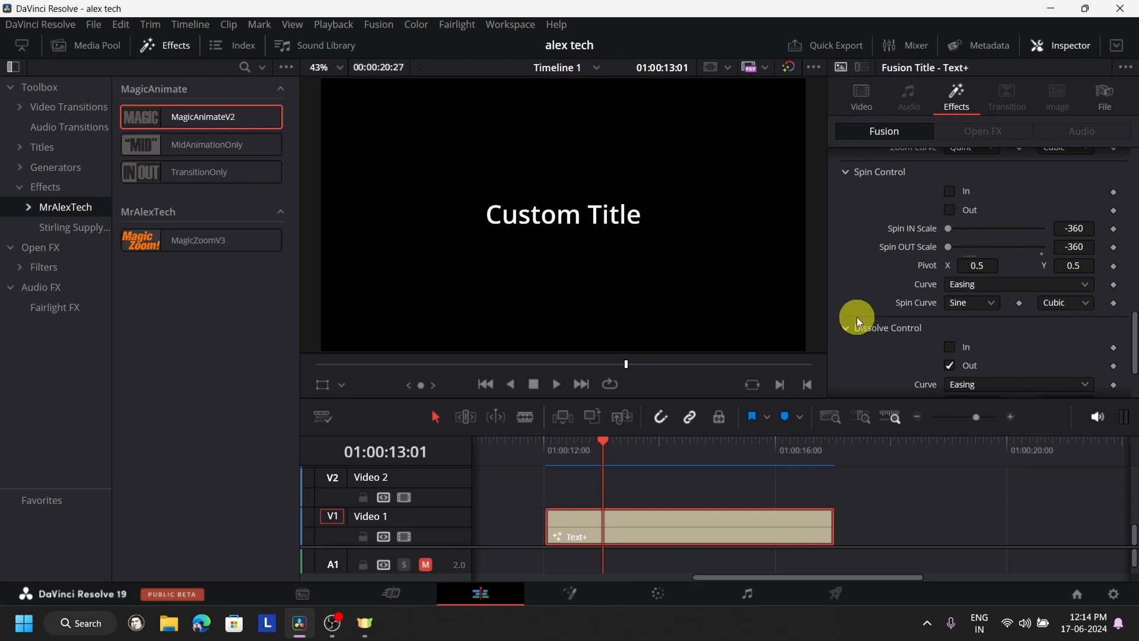
# - Play the title from 01:00:11:24 through its end to preview the whip-in combined with the dissolve-out
pyautogui.click(532, 446)
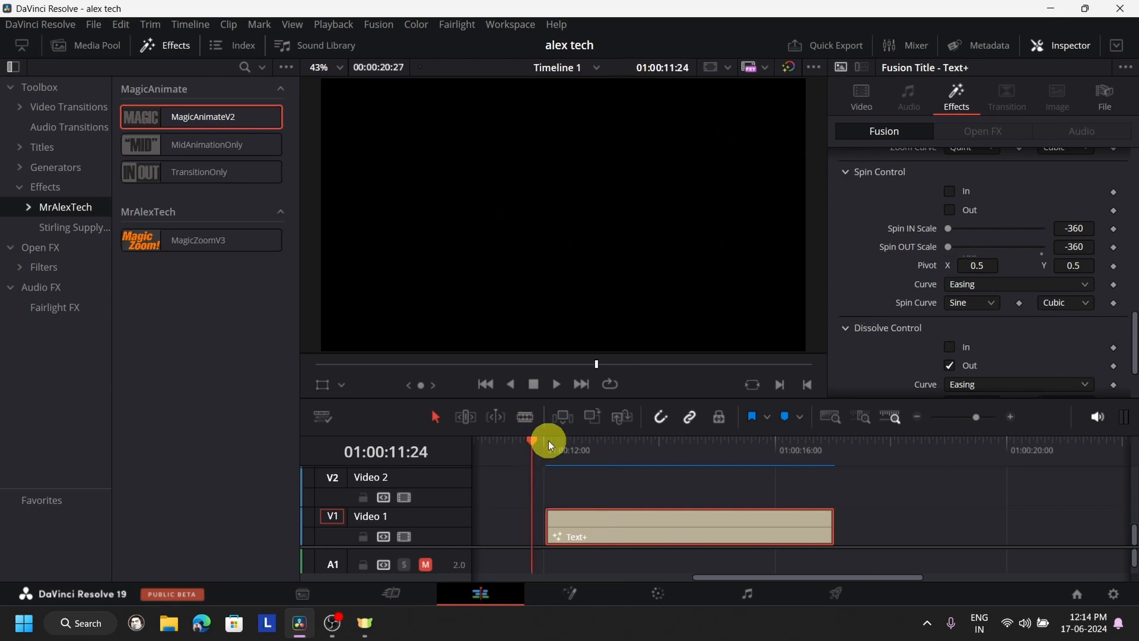
pyautogui.click(561, 393)
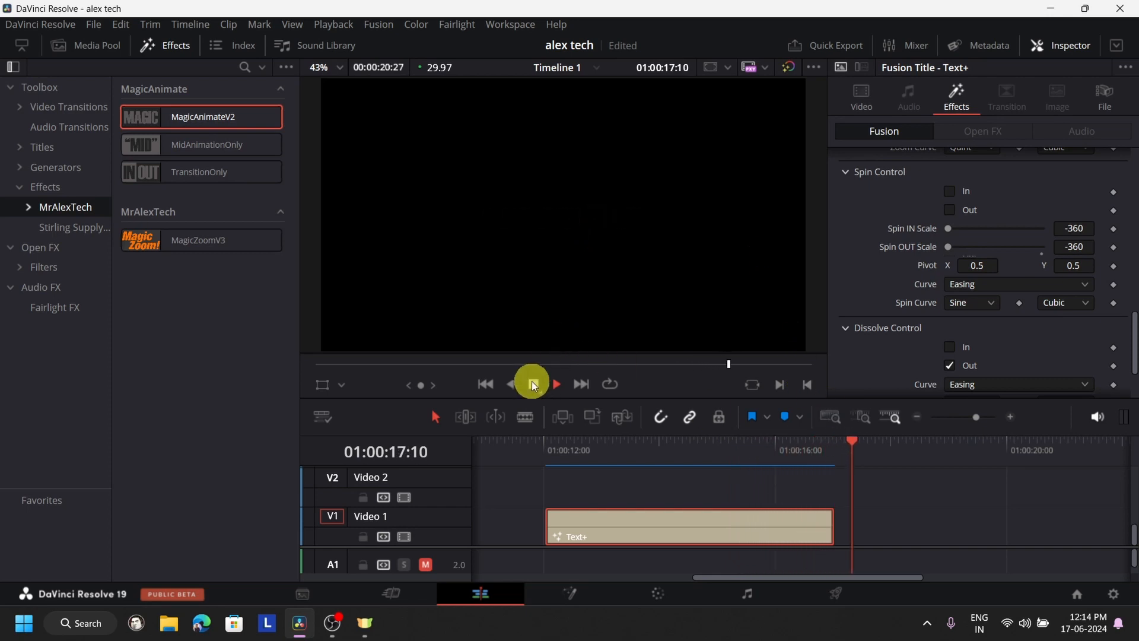
pyautogui.click(532, 383)
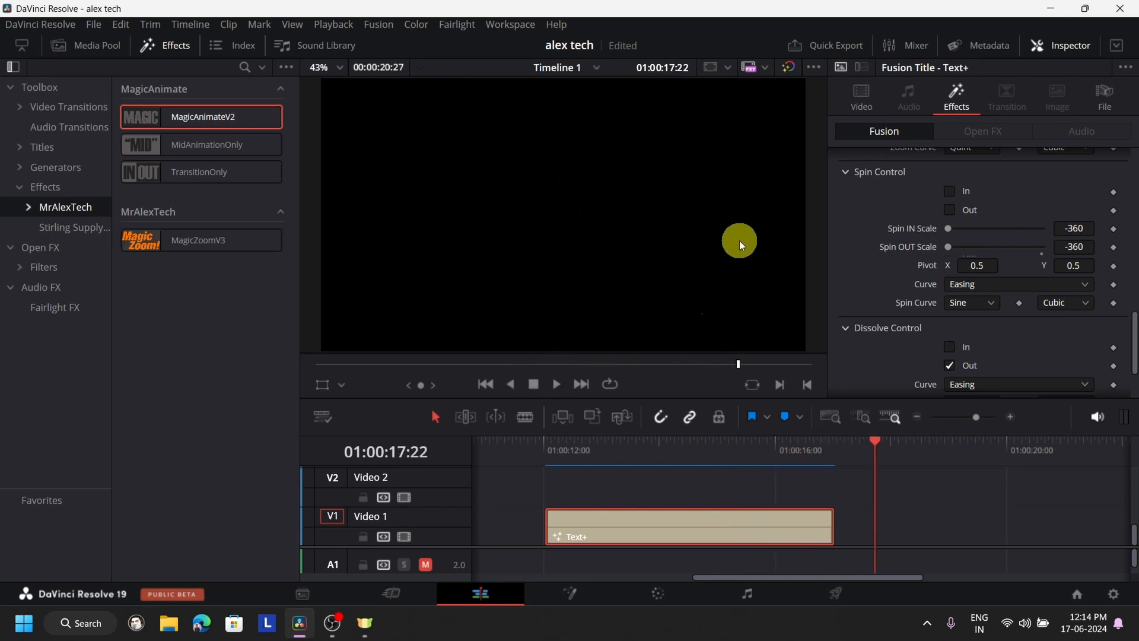
# - Split the Text+ title at 01:00:12:16, partway through its whip-in
pyautogui.click(549, 444)
pyautogui.click(558, 383)
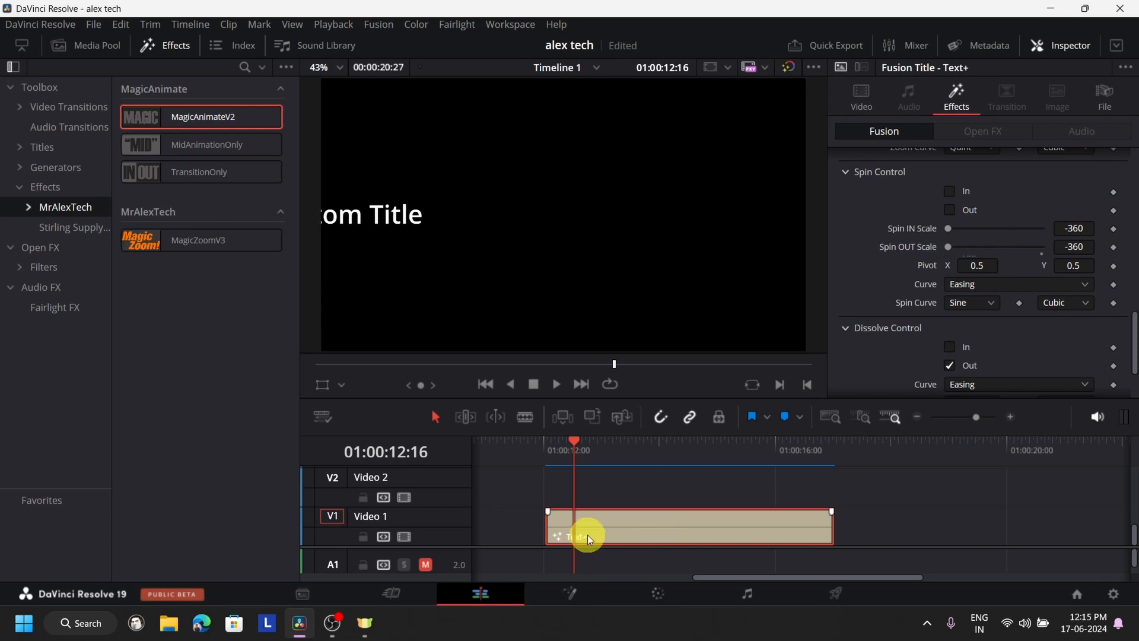
pyautogui.click(901, 487)
pyautogui.hotkey('ctrl', 'b')
# - Play the split title from 01:00:12:01 to check how the animation adapts across the cut
pyautogui.click(547, 464)
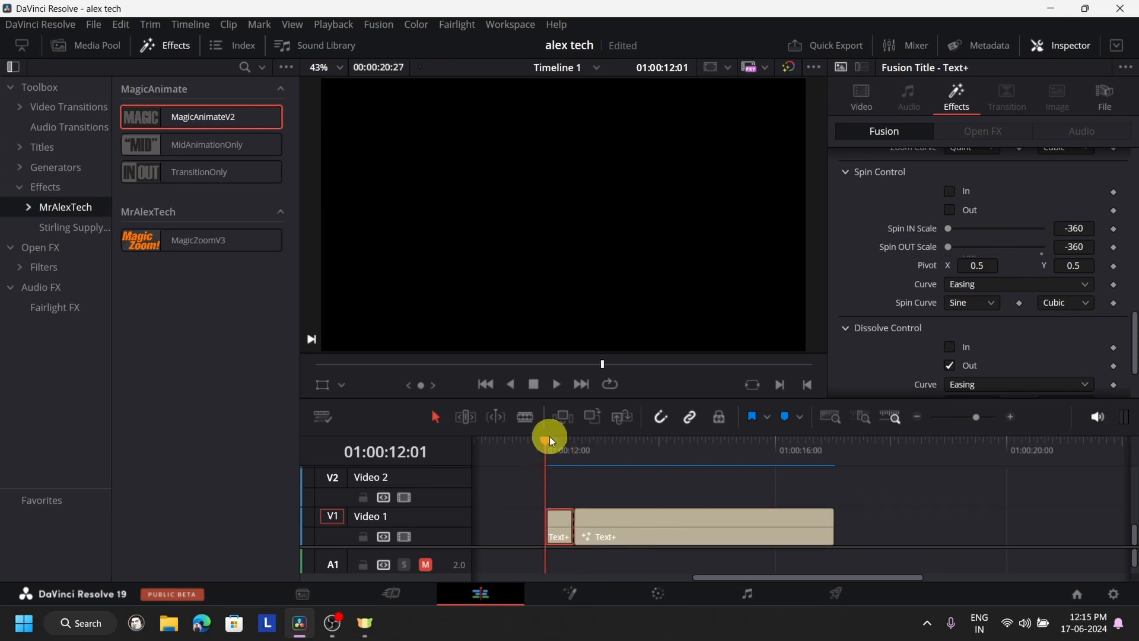
pyautogui.click(553, 388)
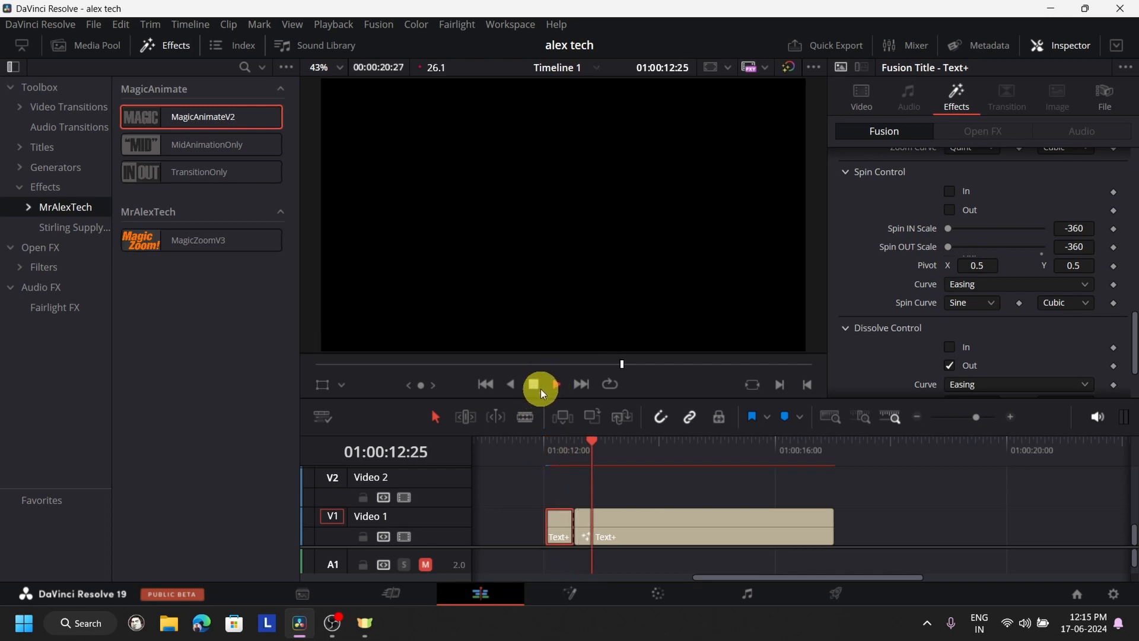
pyautogui.click(589, 447)
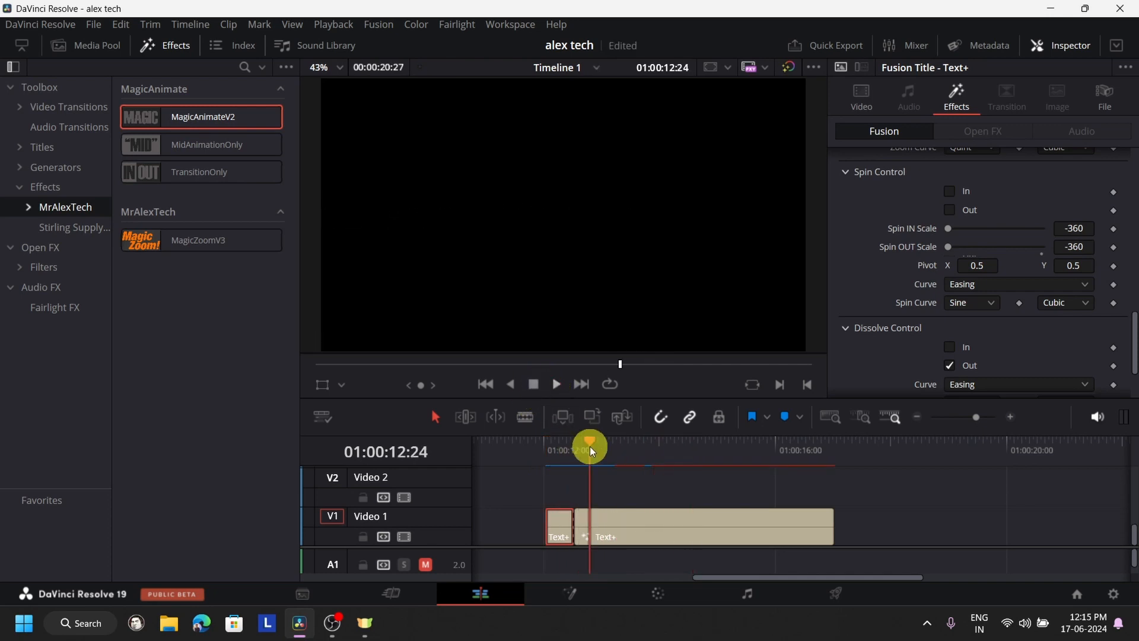
pyautogui.click(543, 450)
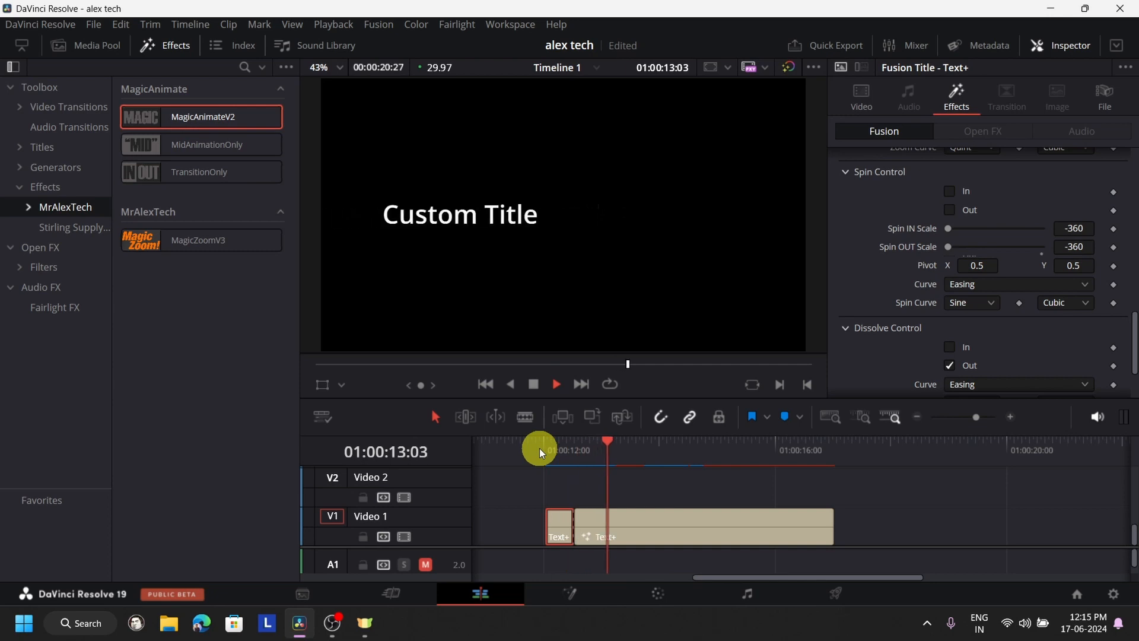
pyautogui.click(586, 451)
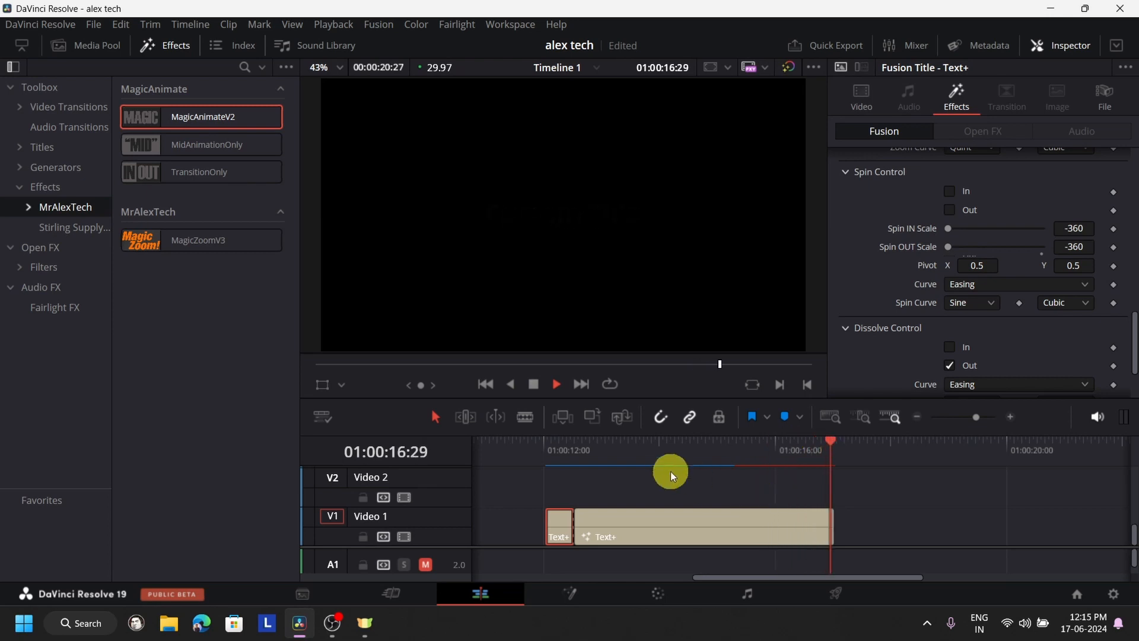
pyautogui.click(533, 384)
# - Select the longer title segment after the cut and play it through to preview its in and out animations
pyautogui.click(712, 532)
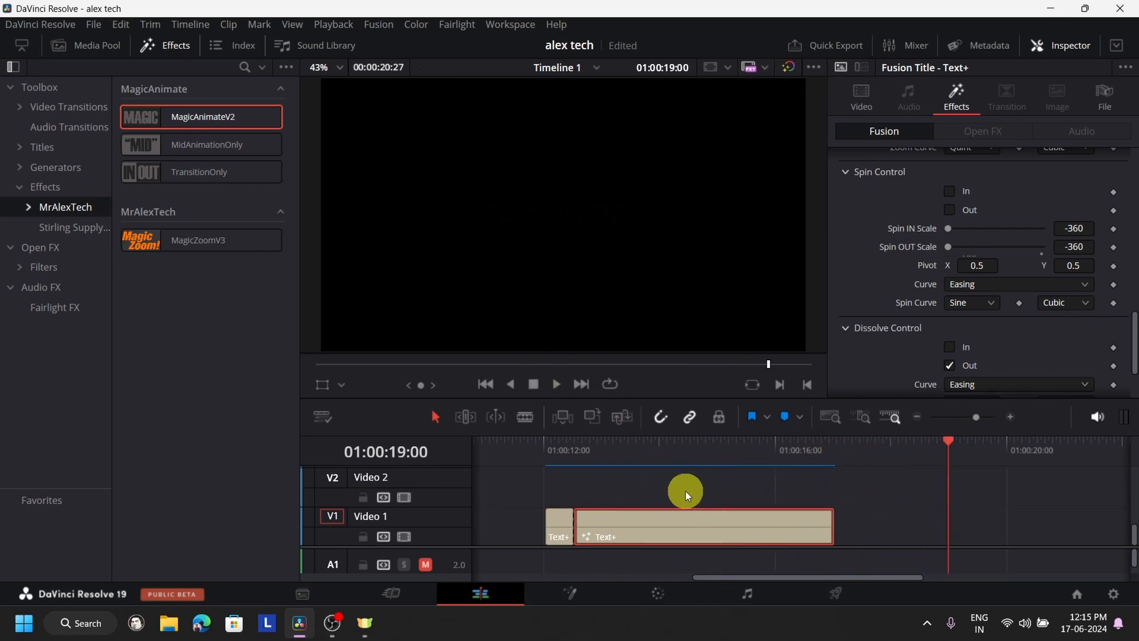
pyautogui.click(582, 458)
pyautogui.click(562, 386)
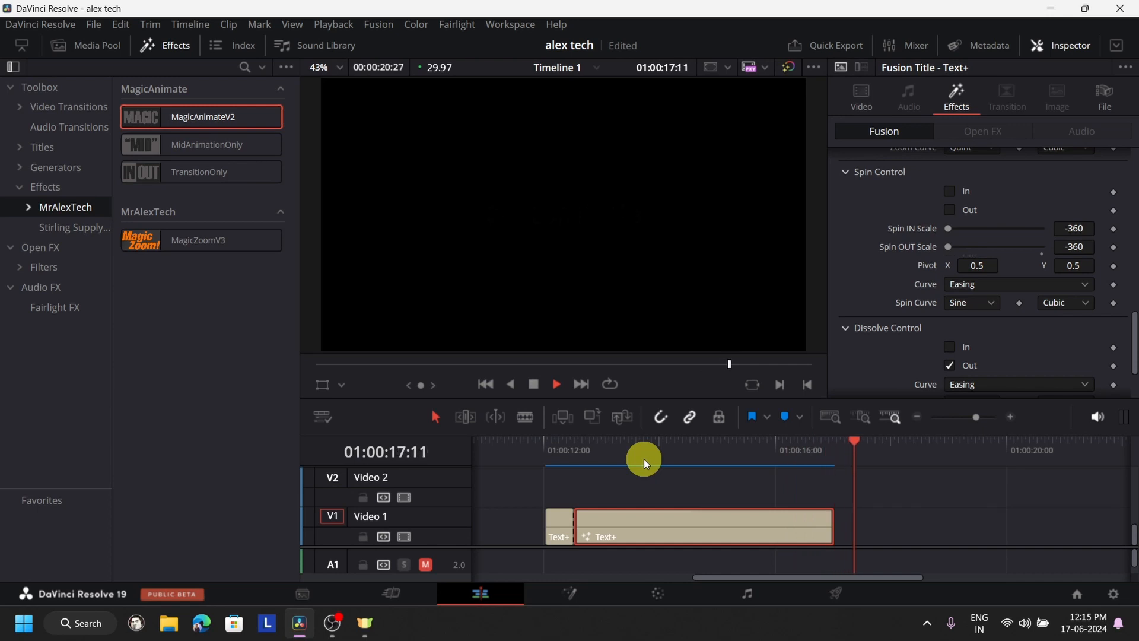
pyautogui.click(538, 384)
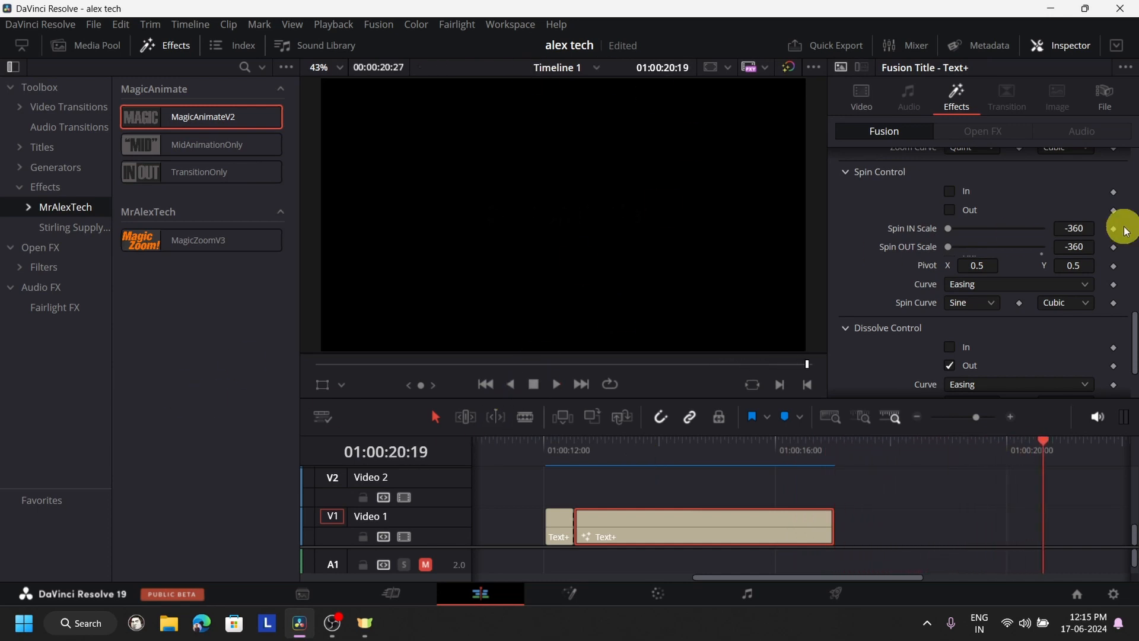
# - Expand Mid Animation Control in the longer title segment's MagicAnimateV2 settings
pyautogui.scroll(-2, 1005, 263)
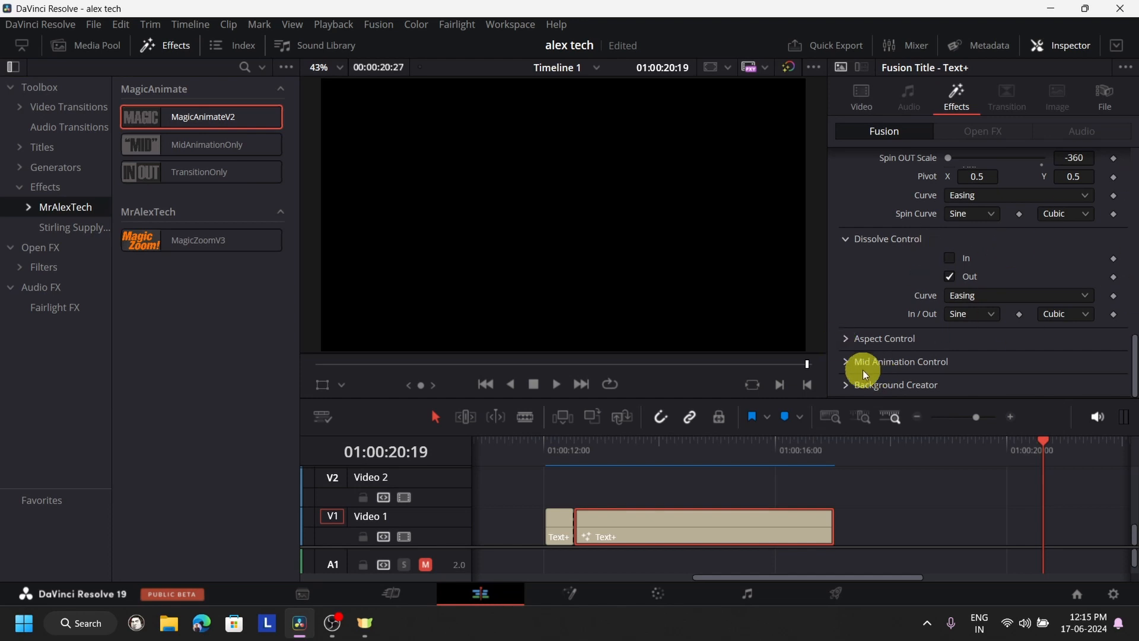
pyautogui.click(850, 361)
pyautogui.scroll(-3, 1008, 276)
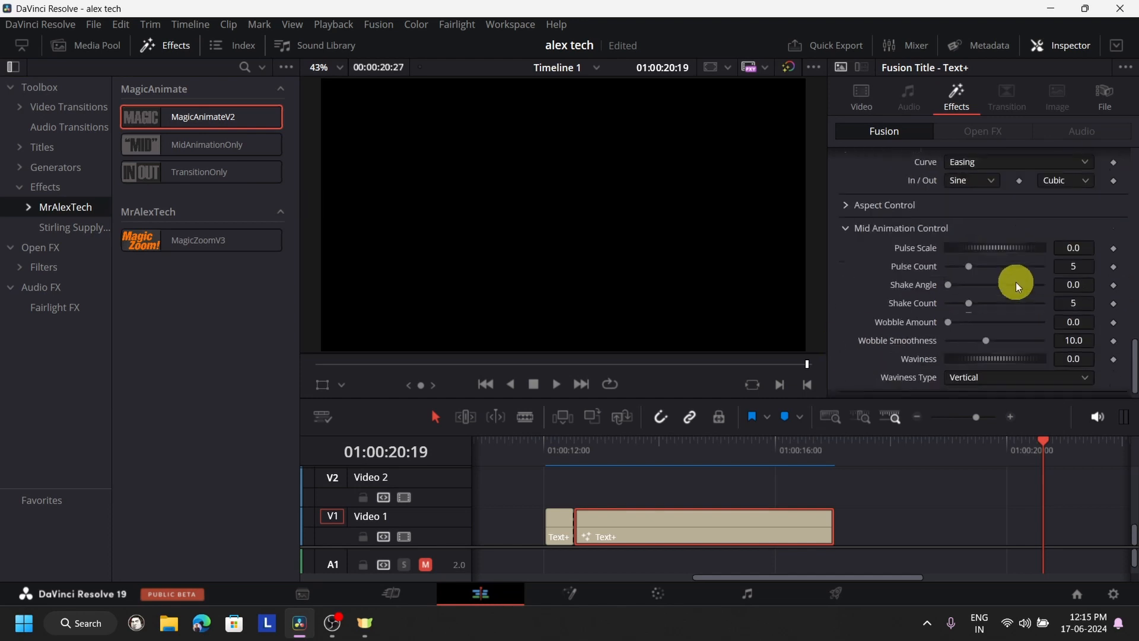
# - Play the middle of the longer title segment to examine the part between its in and out animations
pyautogui.click(641, 466)
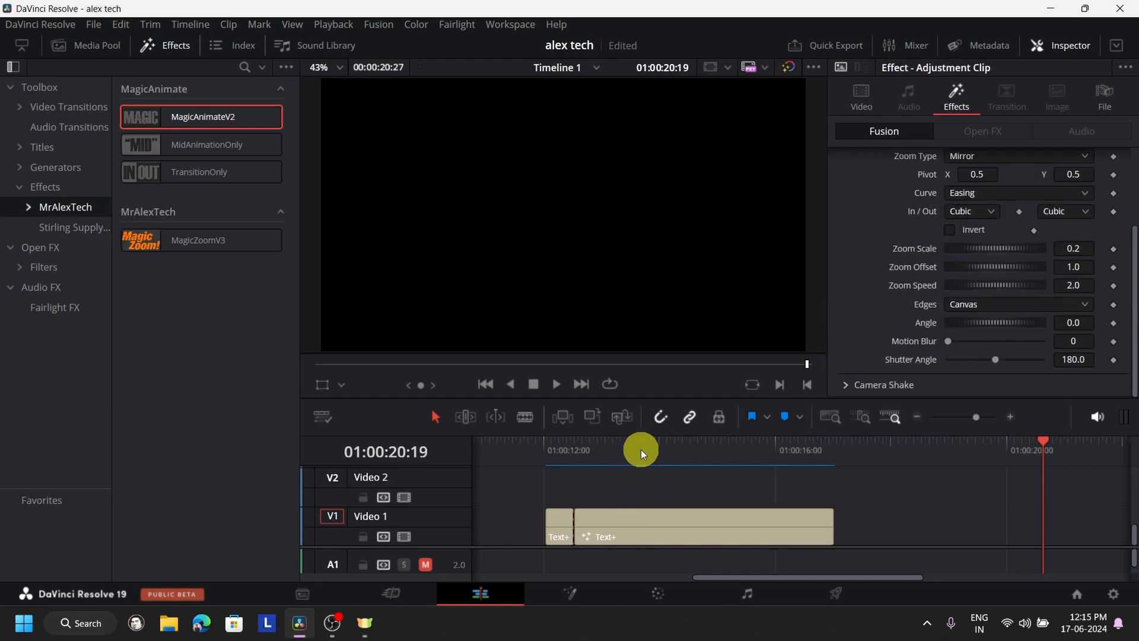
pyautogui.click(641, 450)
pyautogui.click(556, 384)
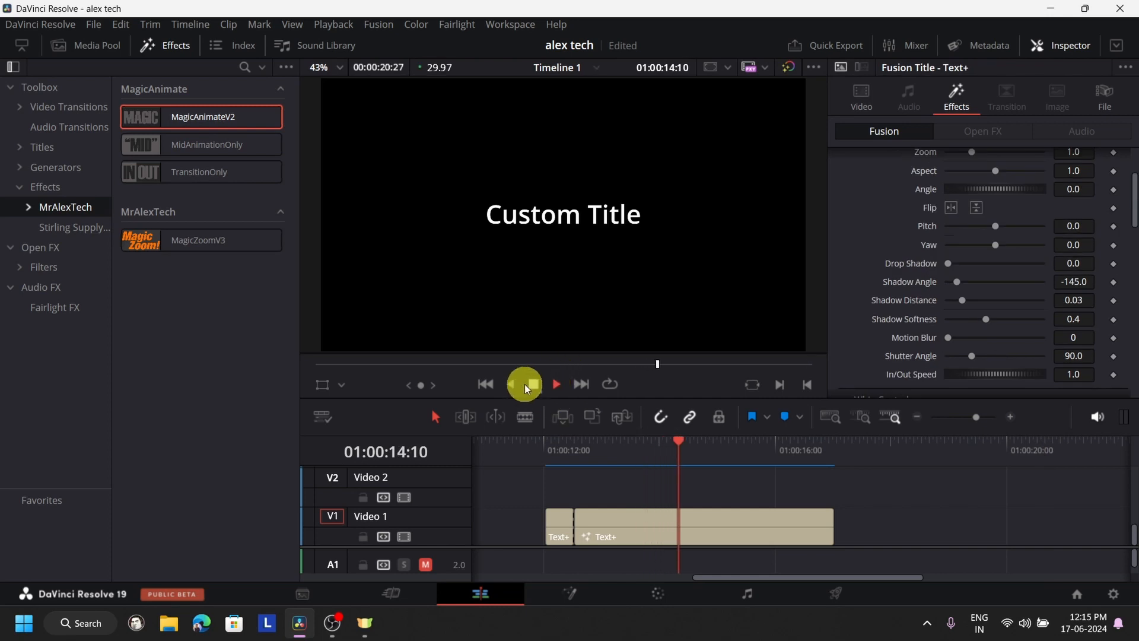
pyautogui.click(525, 383)
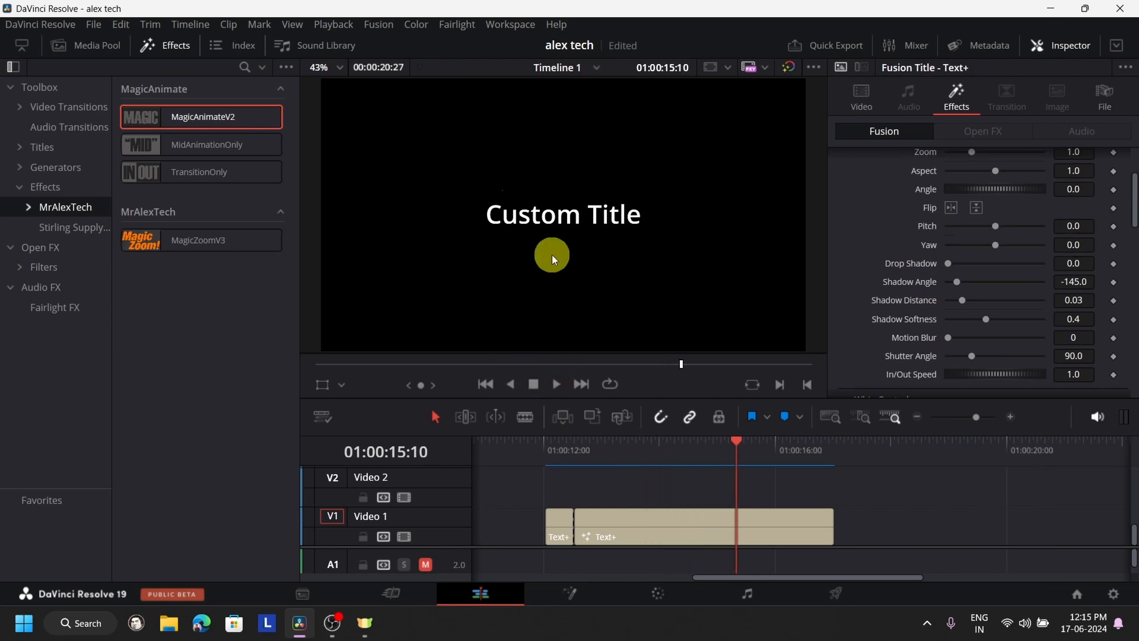
# - Set the Pulse Scale in Mid Animation Control to 1.681 for the longer title segment
pyautogui.scroll(2, 1082, 311)
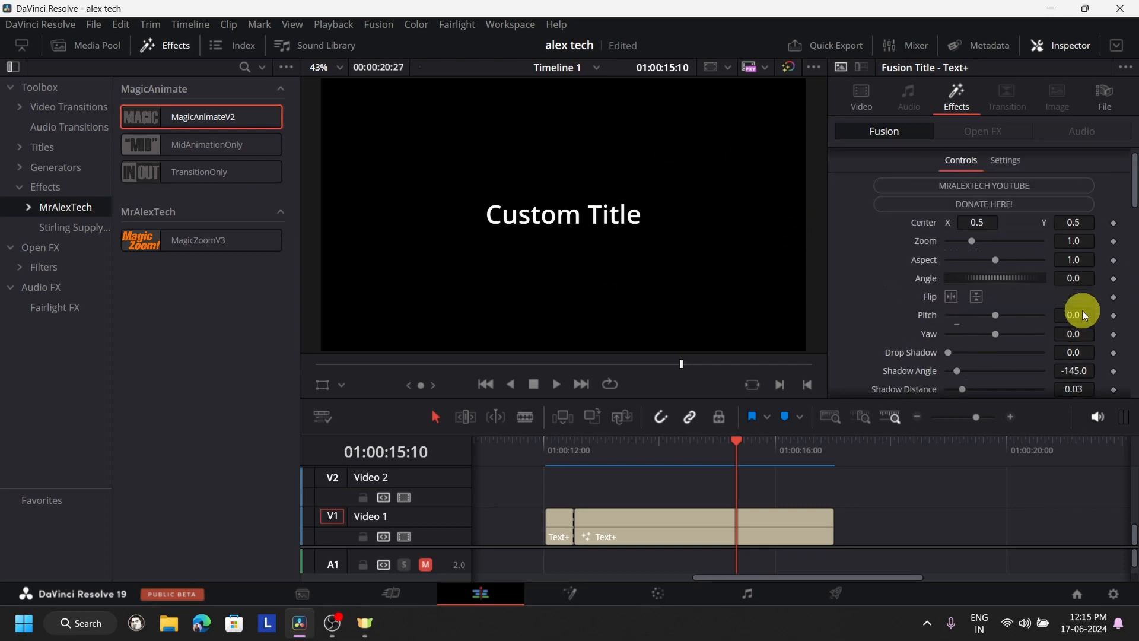
pyautogui.scroll(-3, 991, 293)
pyautogui.scroll(-10, 999, 292)
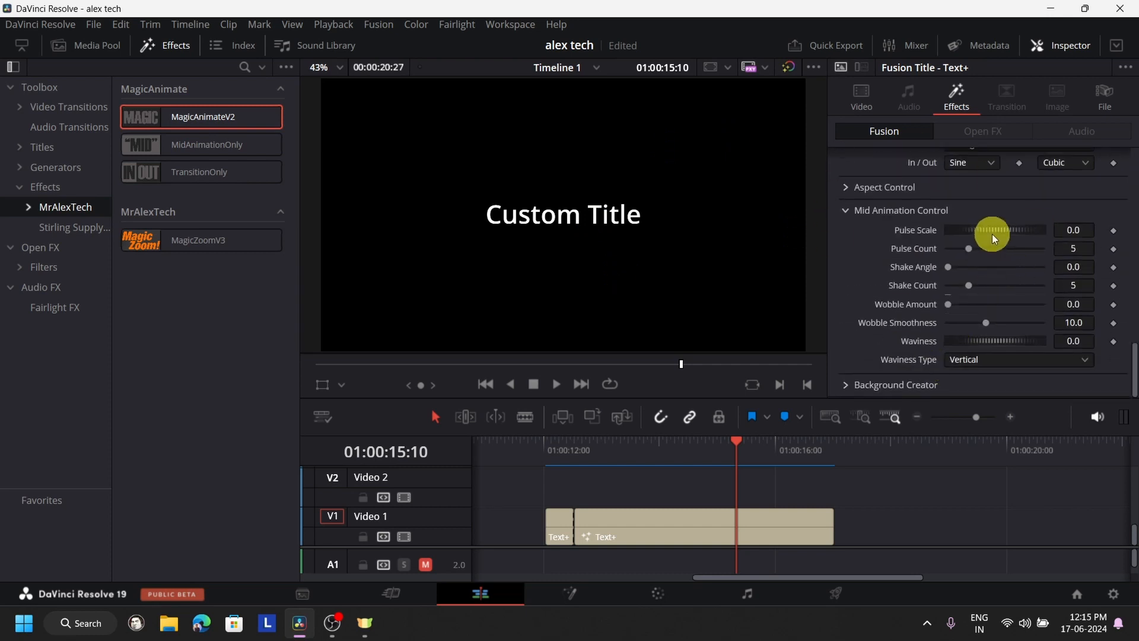
pyautogui.moveTo(996, 229); pyautogui.dragTo(1041, 232)
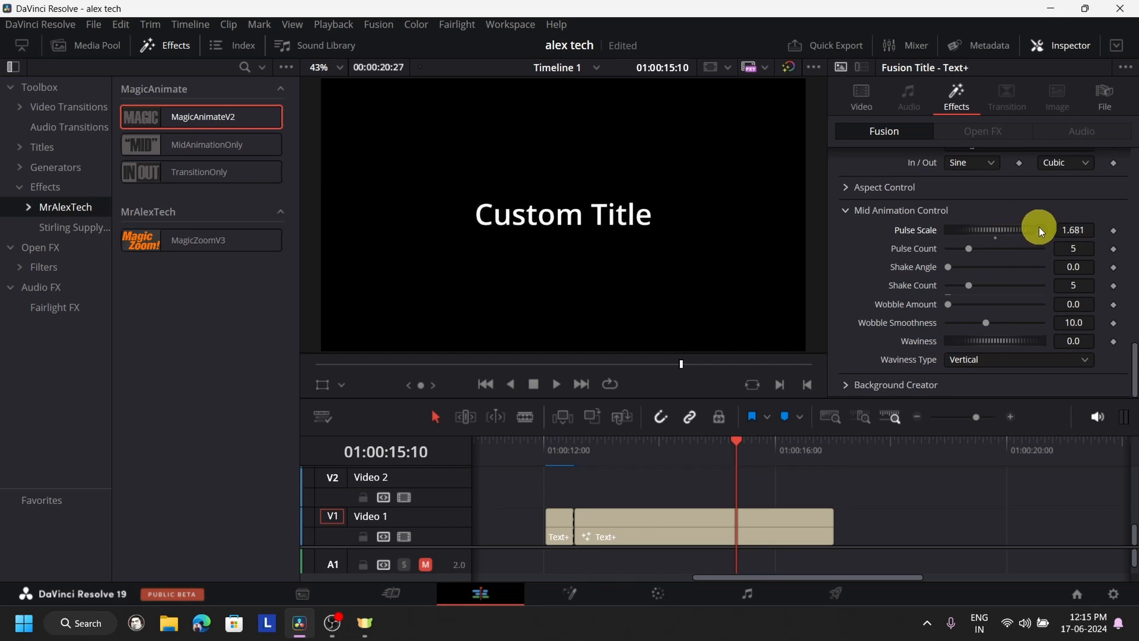
# - Play the longer title segment from its start to preview the pulse animation
pyautogui.moveTo(585, 458); pyautogui.dragTo(573, 451)
pyautogui.click(556, 384)
pyautogui.click(536, 383)
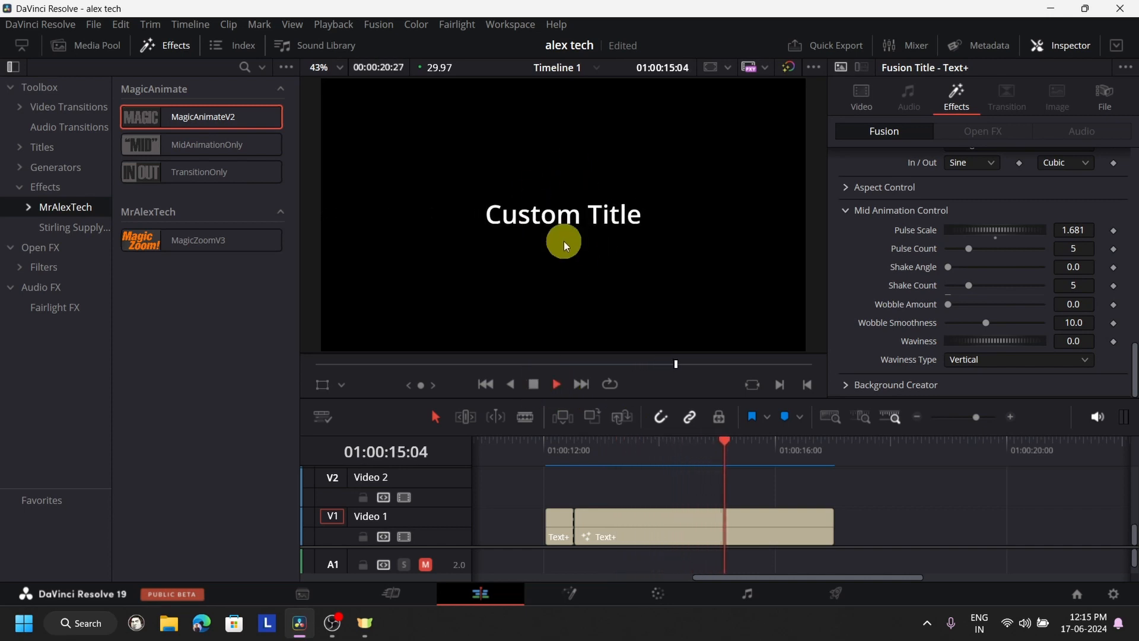
pyautogui.click(533, 384)
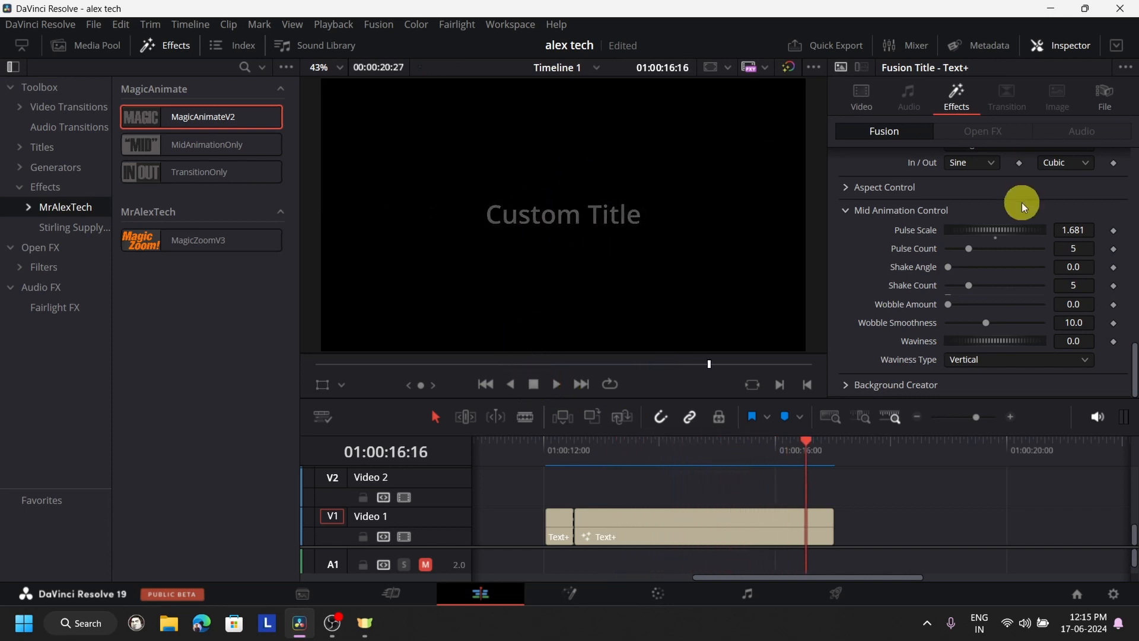
# - Reset the Pulse Scale to 0.0 and raise the title's Wobble Amount to 8.33
pyautogui.doubleClick(995, 239)
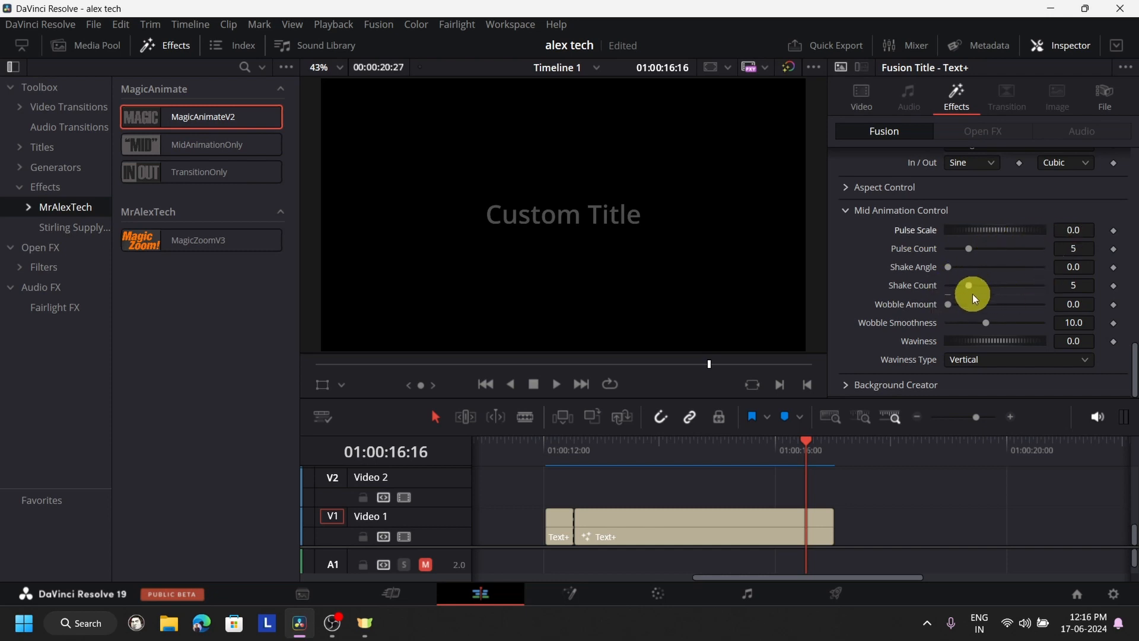
pyautogui.hotkey('shift', 'Left')
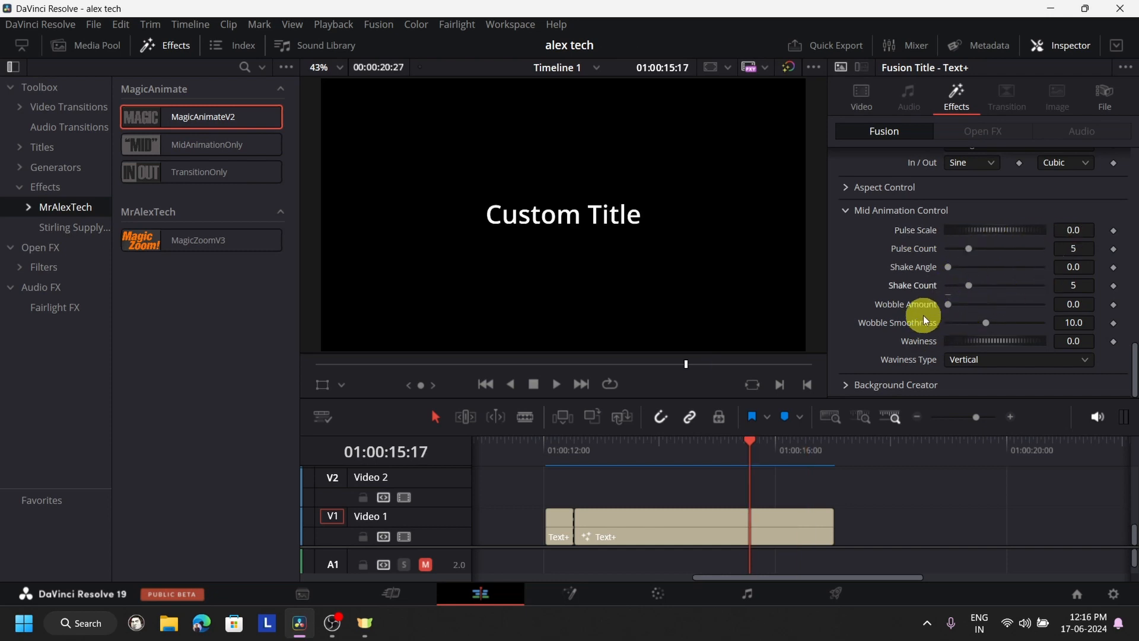
pyautogui.moveTo(949, 308); pyautogui.dragTo(1027, 307)
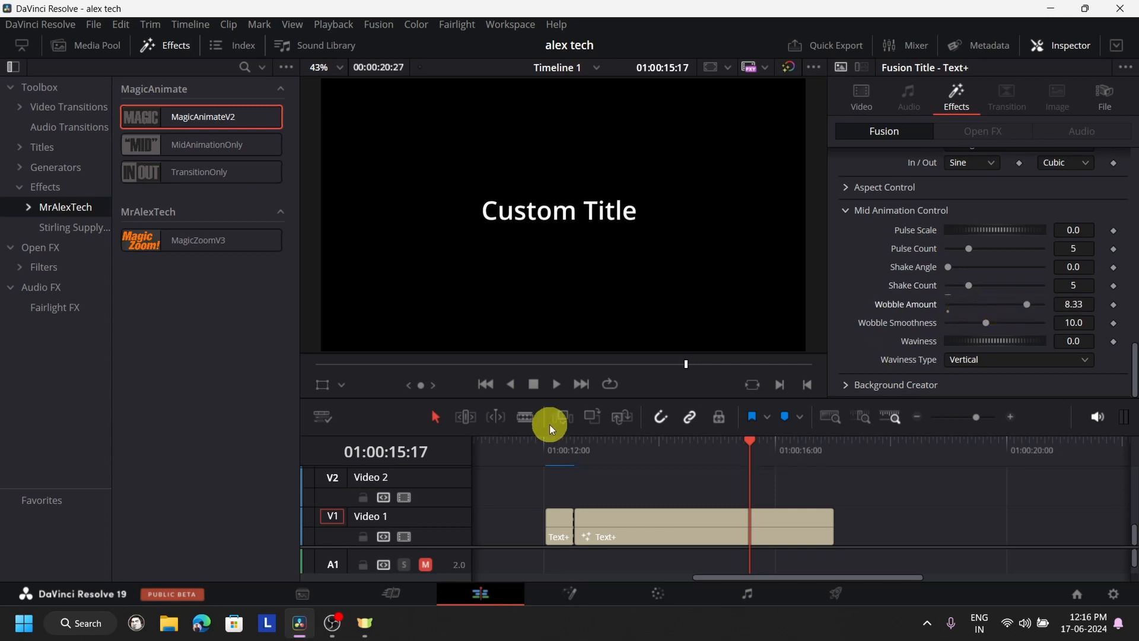
# - Play the longer title segment from 01:00:12:16 to preview the wobble
pyautogui.moveTo(606, 457); pyautogui.dragTo(576, 453)
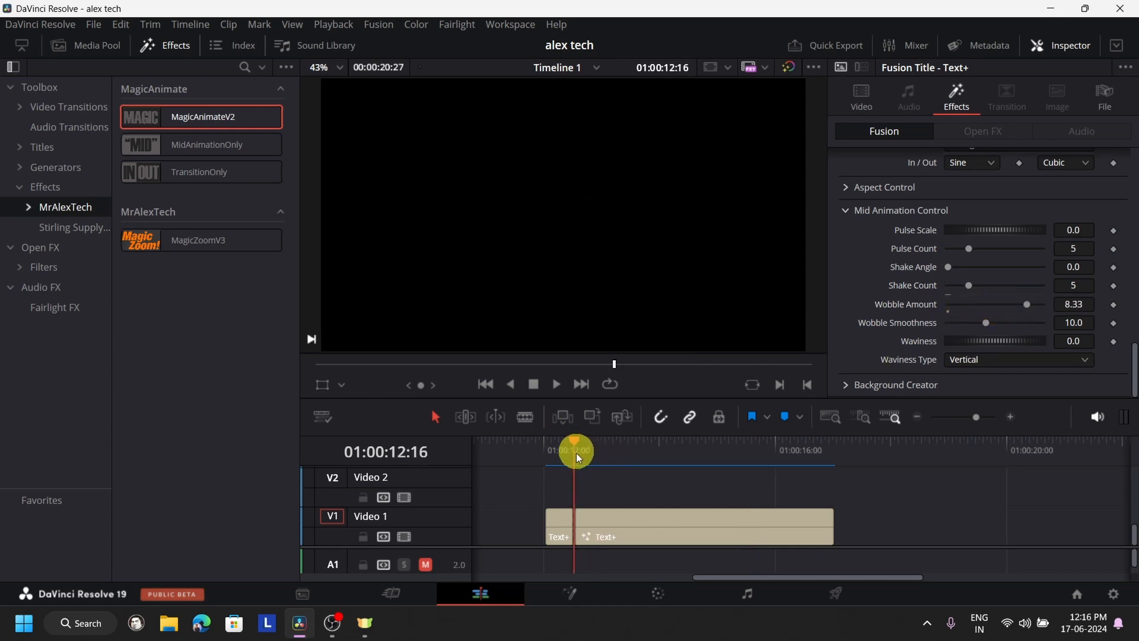
pyautogui.click(557, 386)
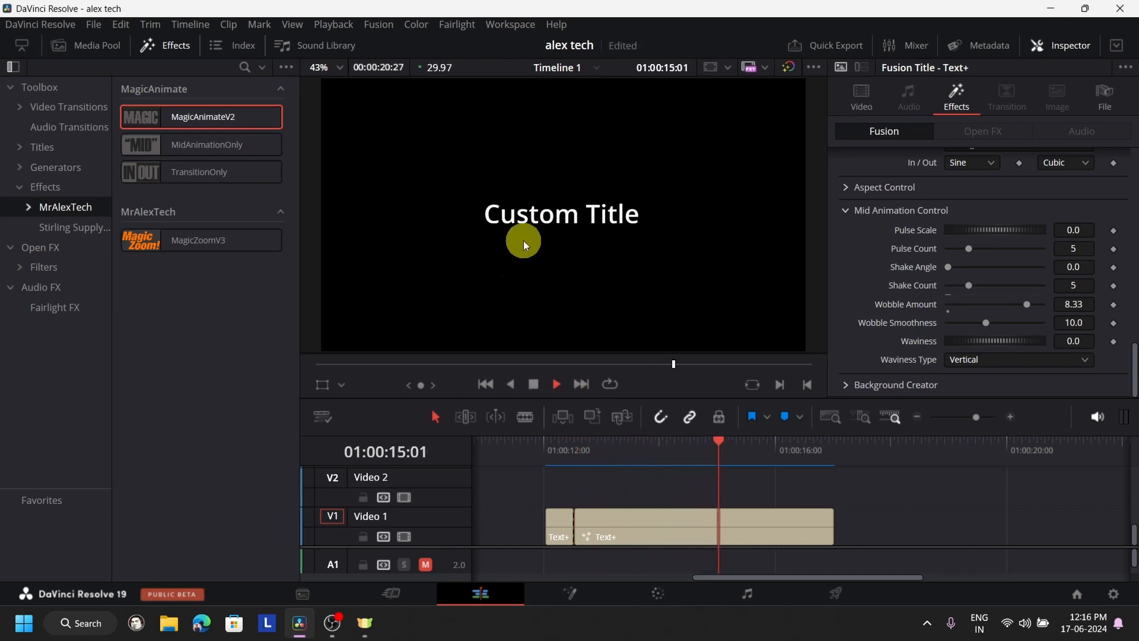
pyautogui.click(536, 384)
# - Reset the Wobble Amount to 0.0 and set the longer title segment's Waviness to 14.28
pyautogui.click(679, 484)
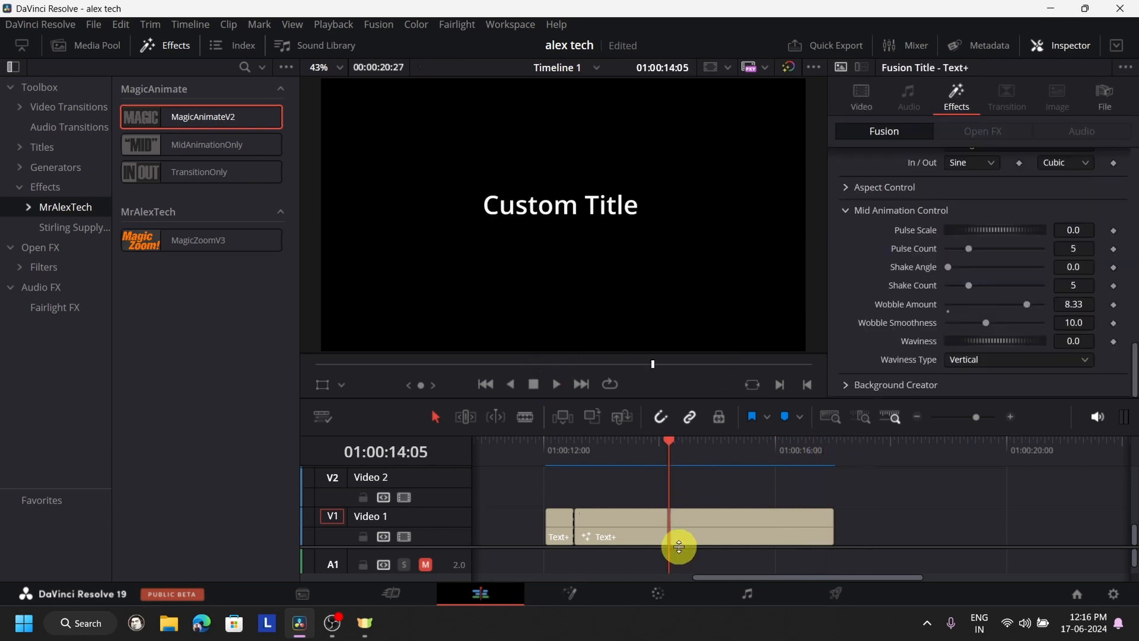
pyautogui.click(694, 521)
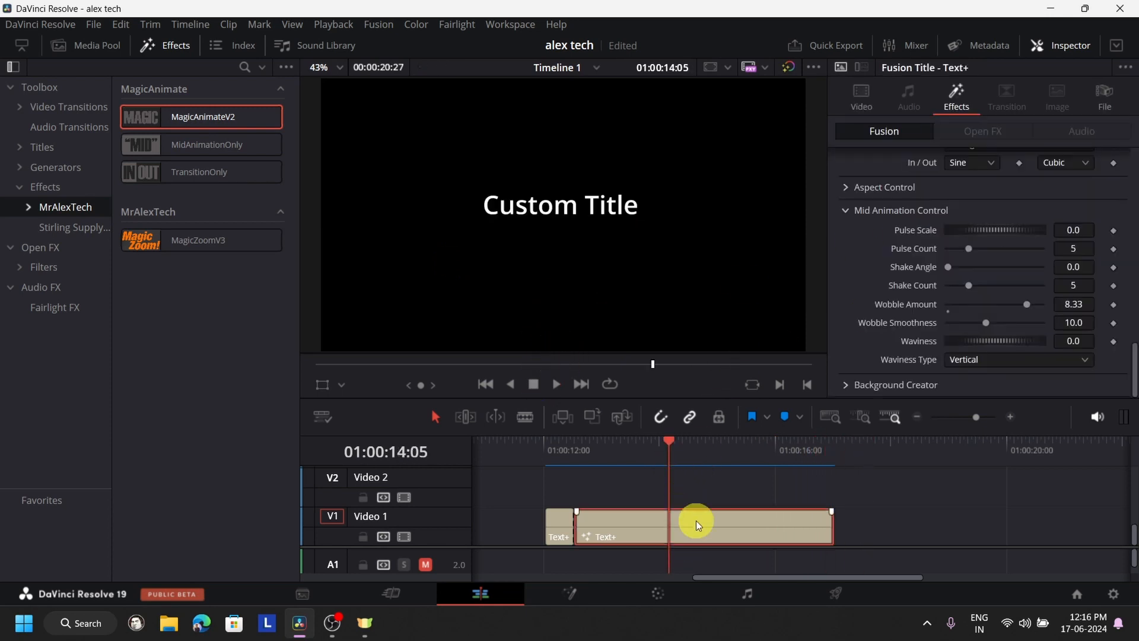
pyautogui.doubleClick(948, 309)
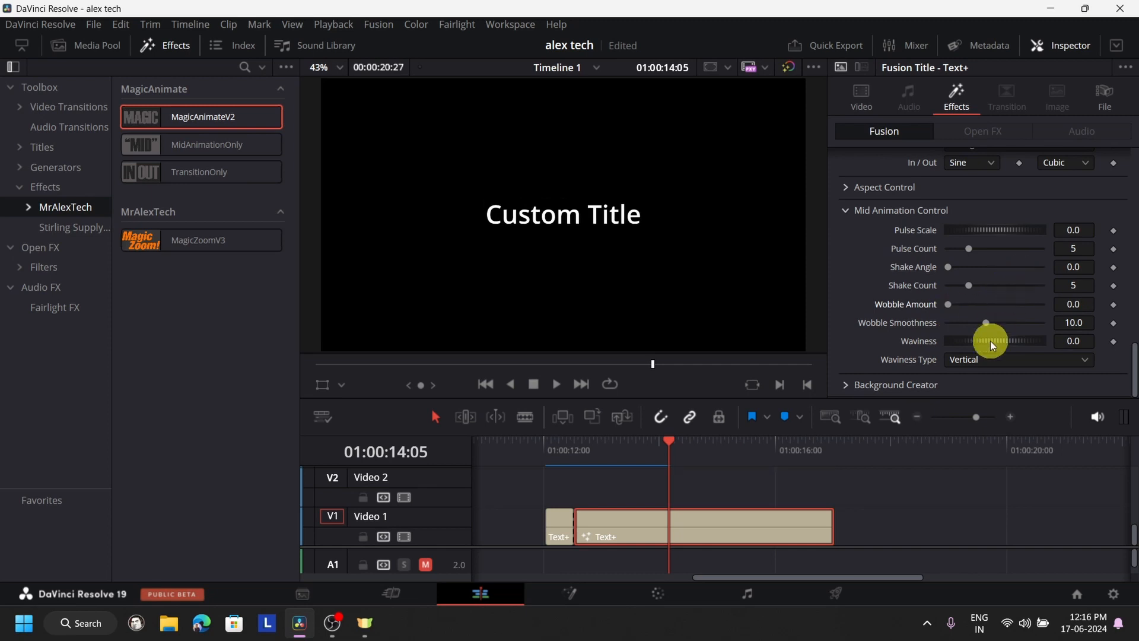
pyautogui.moveTo(992, 342); pyautogui.dragTo(1135, 330)
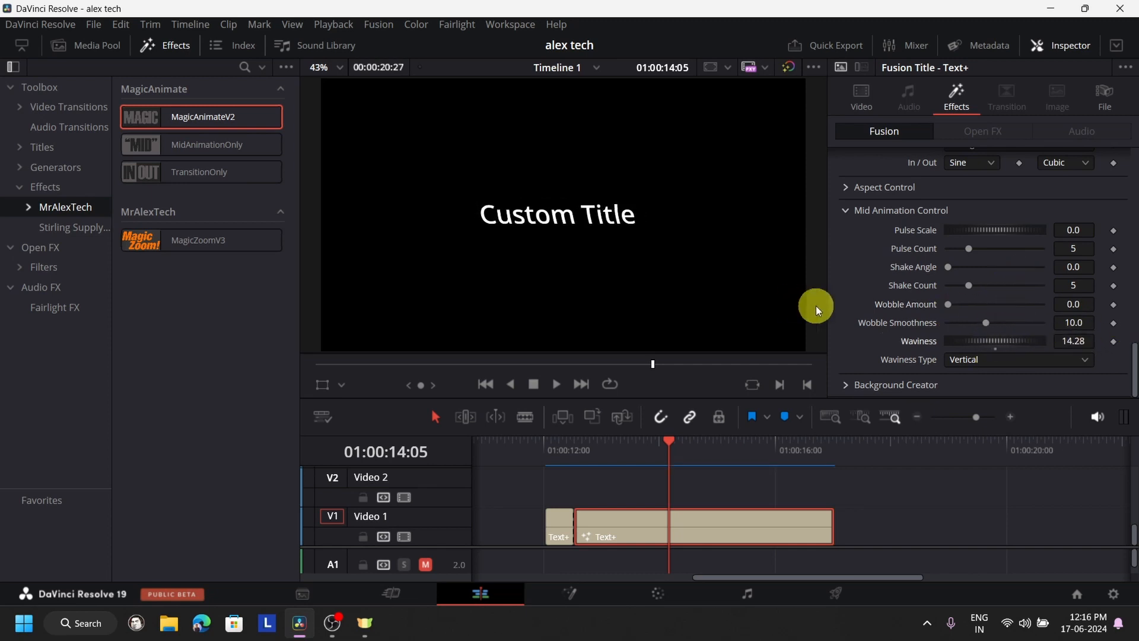
# - Play the longer title segment twice, first from 01:00:12:26, to preview the vertical waviness
pyautogui.click(595, 453)
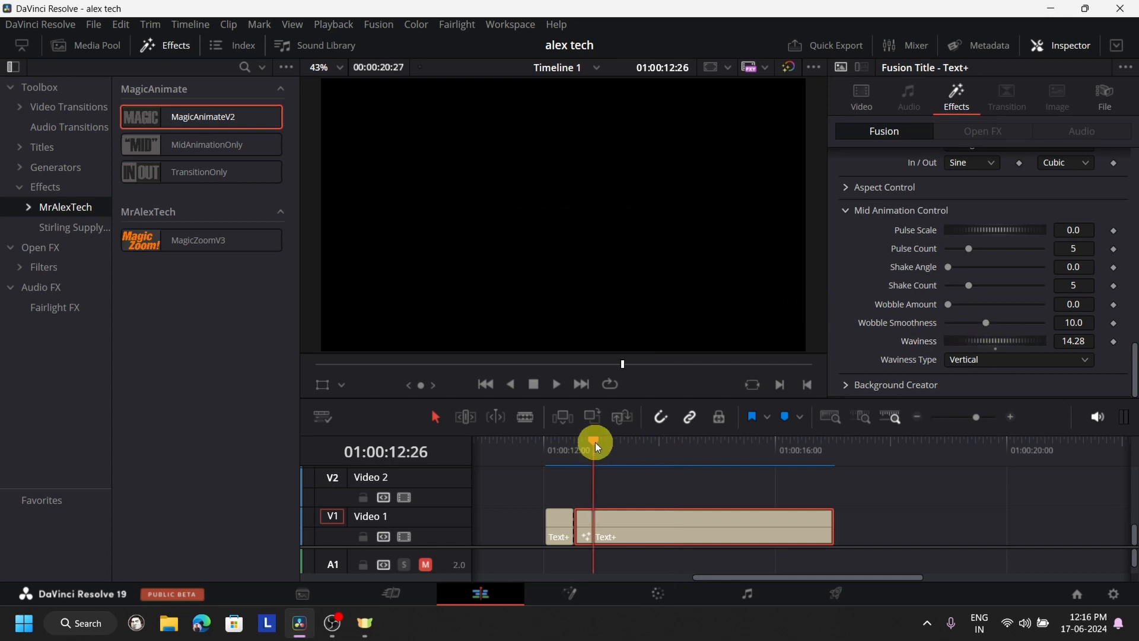
pyautogui.click(561, 389)
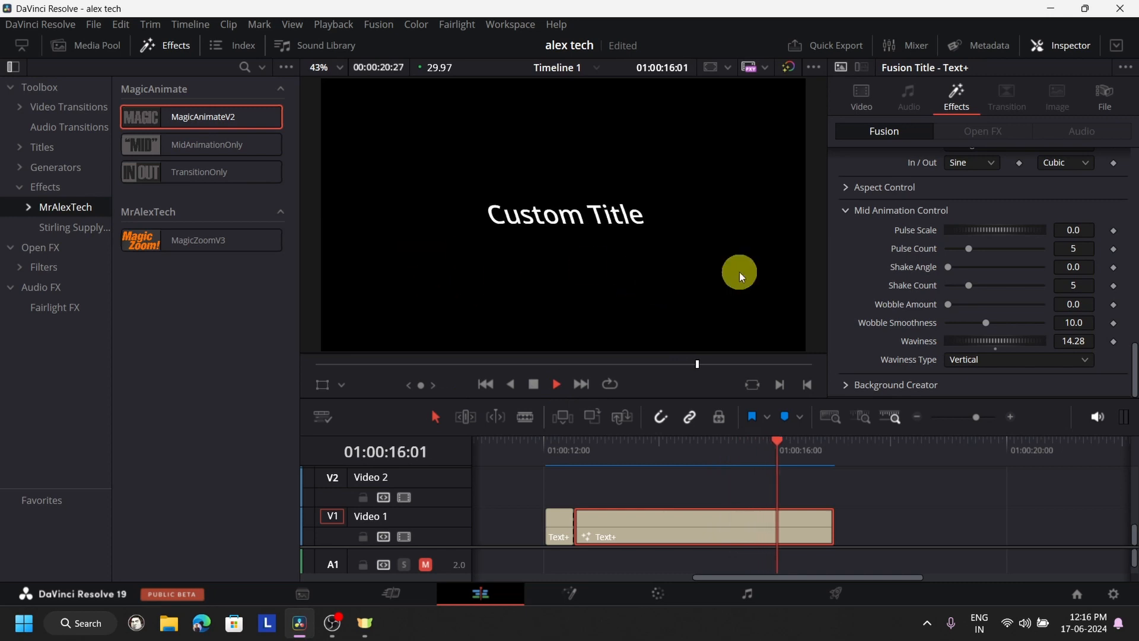
pyautogui.click(605, 449)
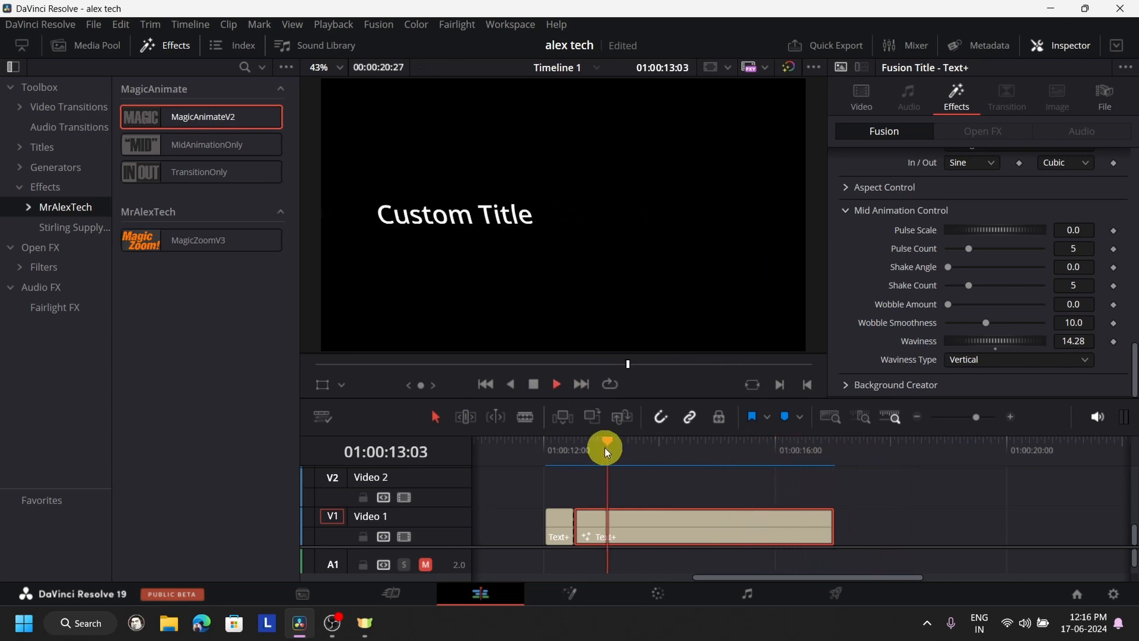
pyautogui.click(534, 385)
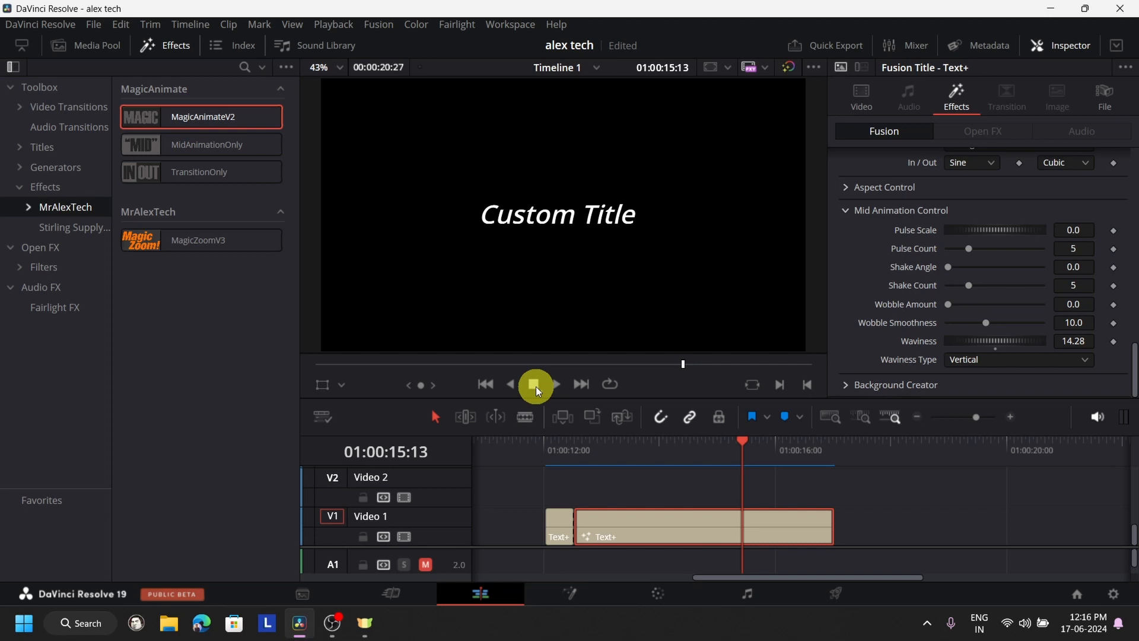
# - Play the longer title segment again from 01:00:12:24 to check its vertical waviness
pyautogui.click(590, 450)
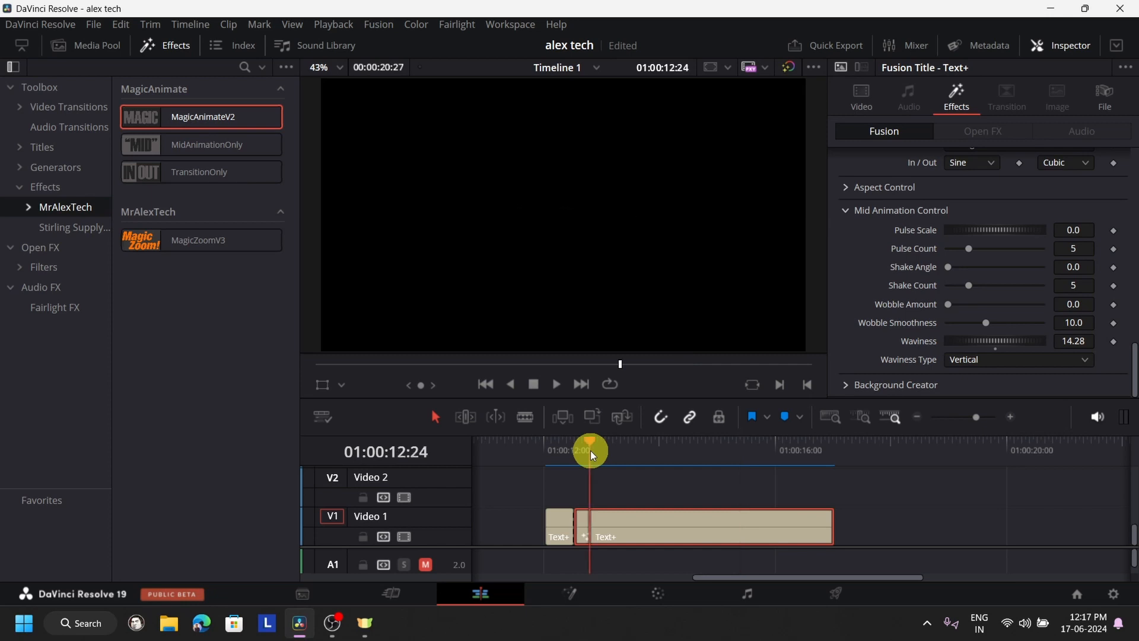
pyautogui.click(554, 386)
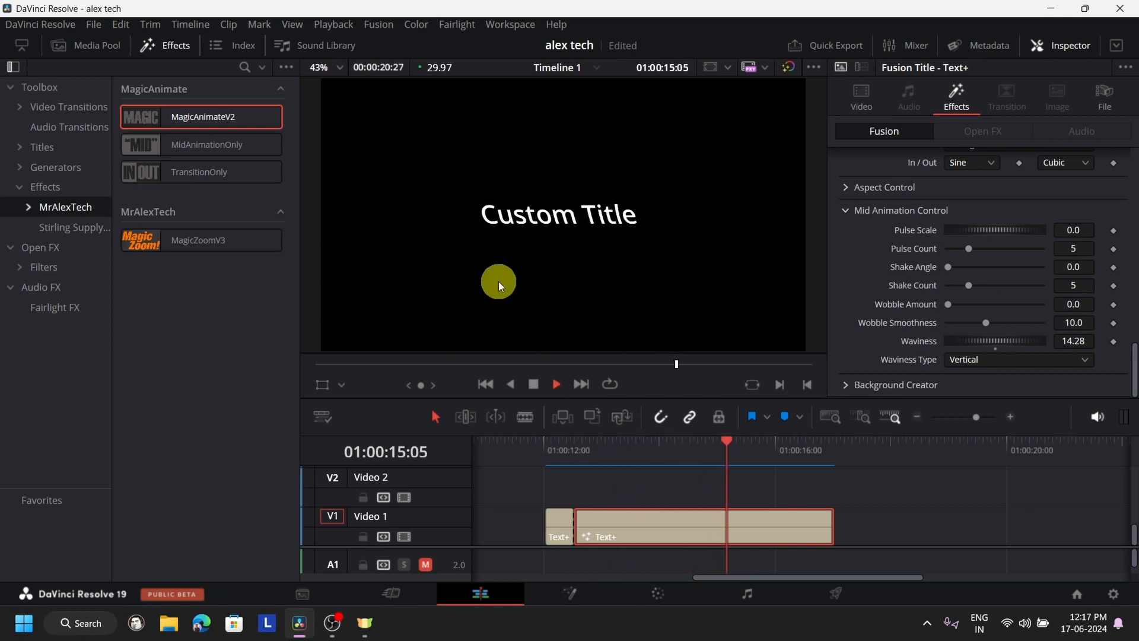
pyautogui.click(537, 383)
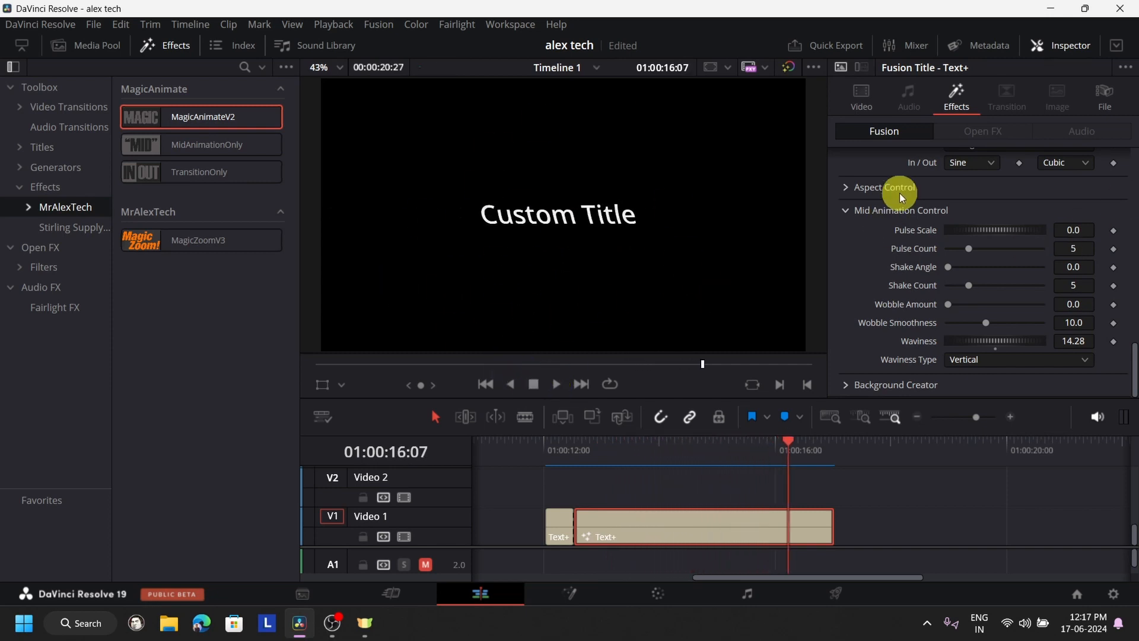
# - Expand the title's Background Creator settings, then delete the longer Text+ segment from Video 1
pyautogui.click(850, 381)
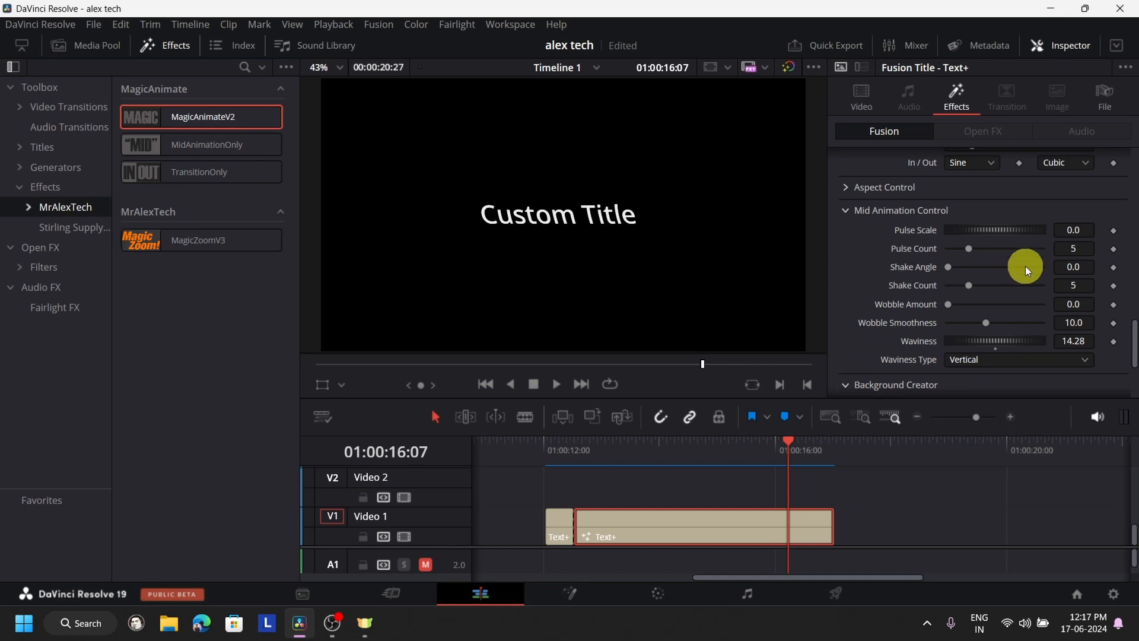
pyautogui.scroll(-3, 1025, 265)
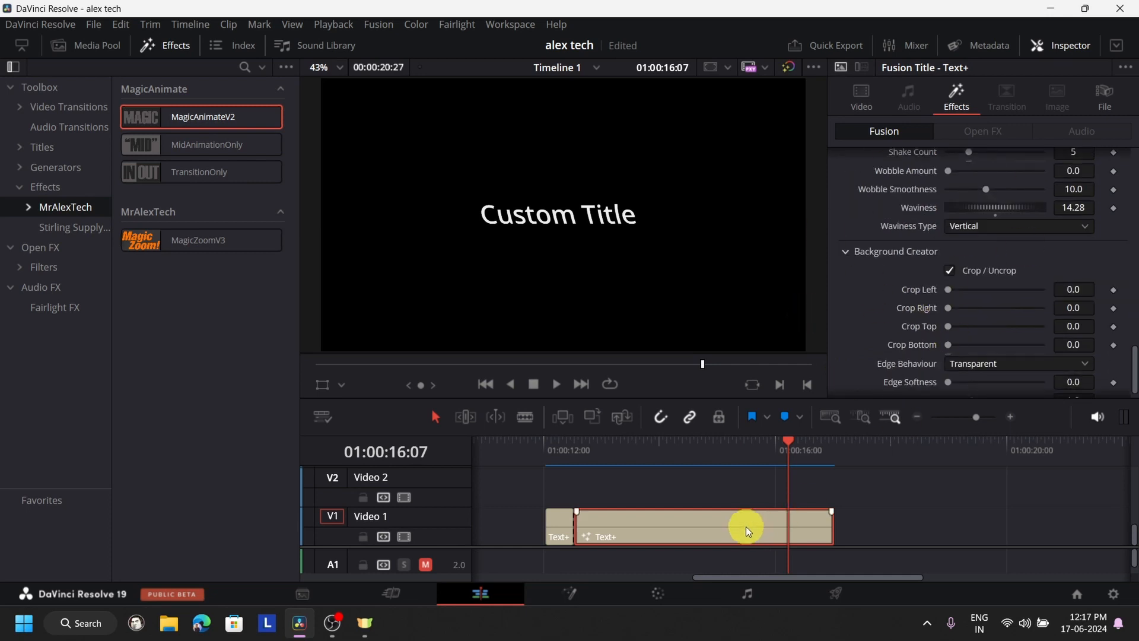
pyautogui.press('Delete')
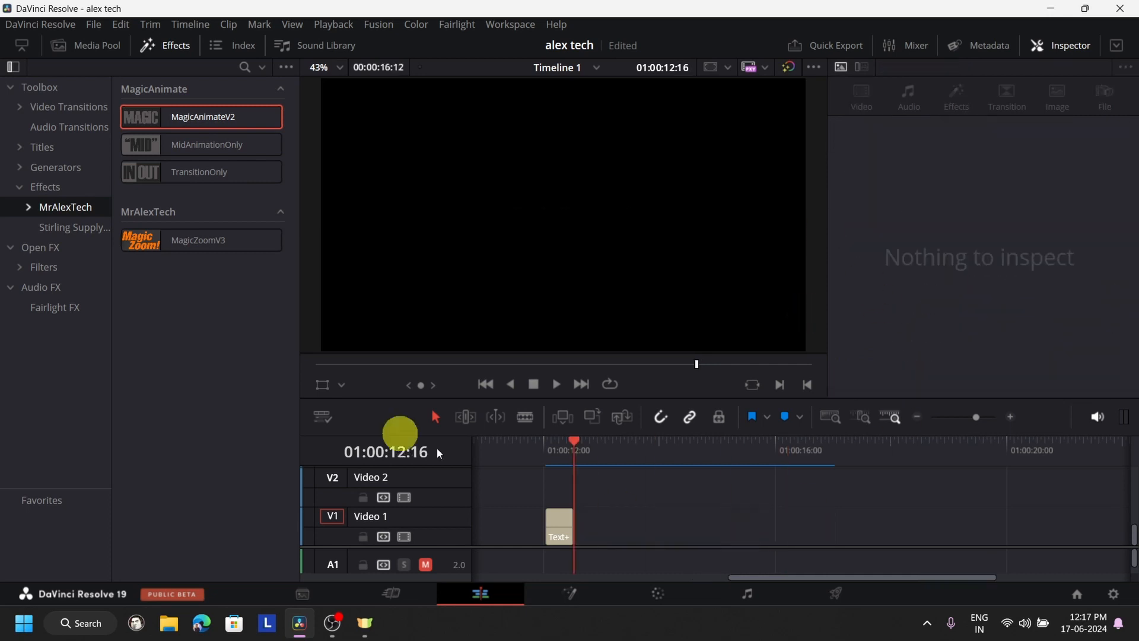
# - Replace the logo clip on Video 1 with a fresh channel logo.jpg from the logo bin and select it
pyautogui.click(116, 49)
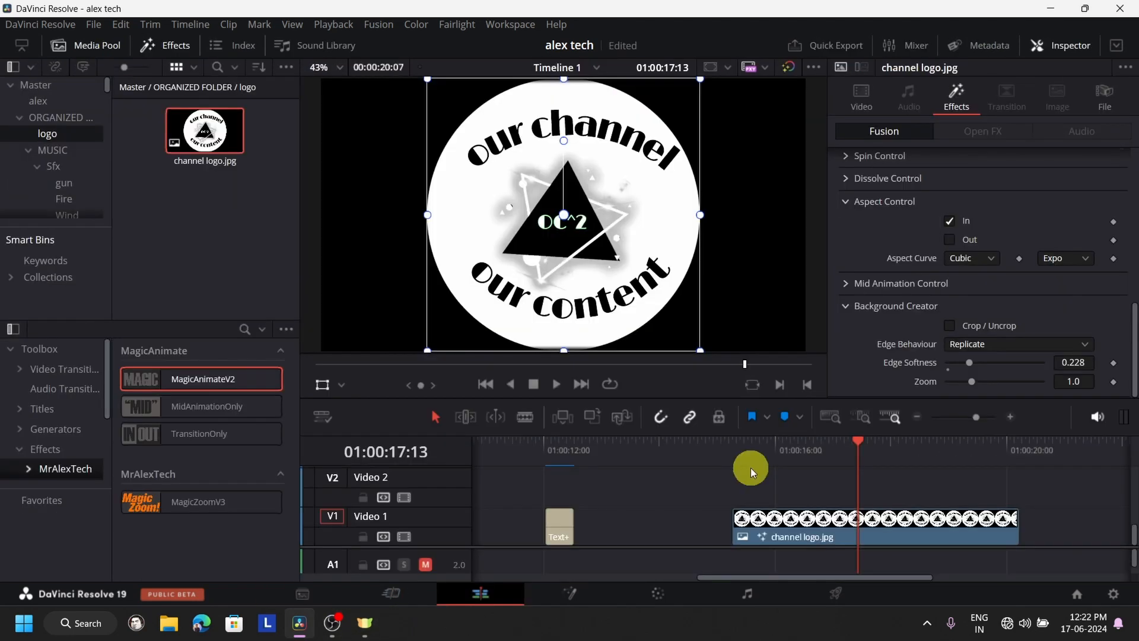
pyautogui.click(821, 543)
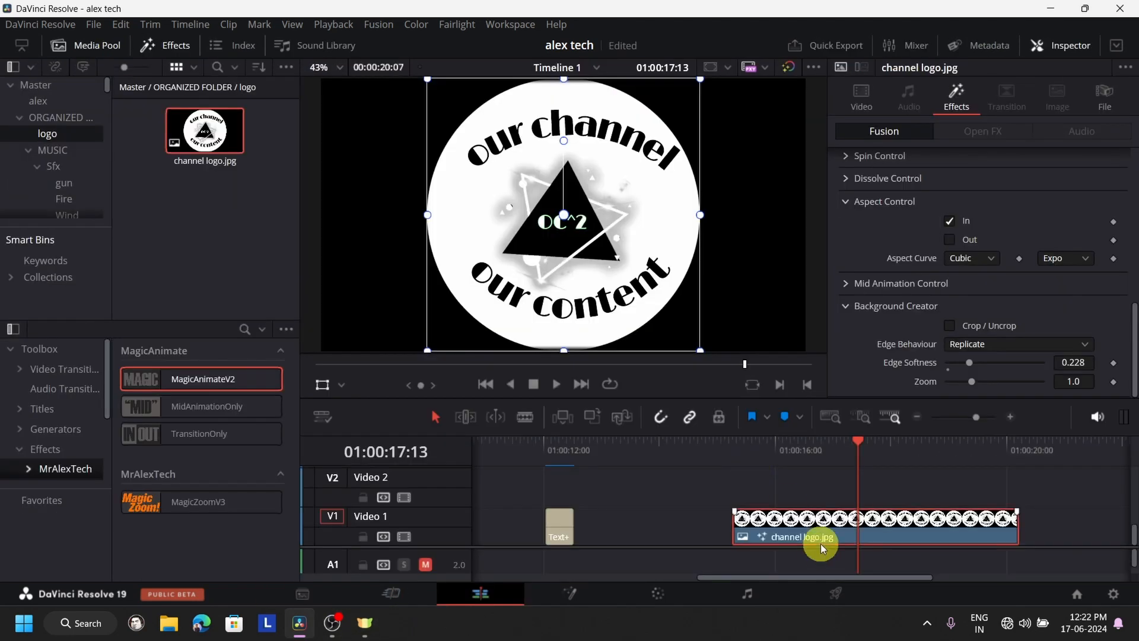
pyautogui.press('Delete')
pyautogui.moveTo(178, 137); pyautogui.dragTo(725, 542)
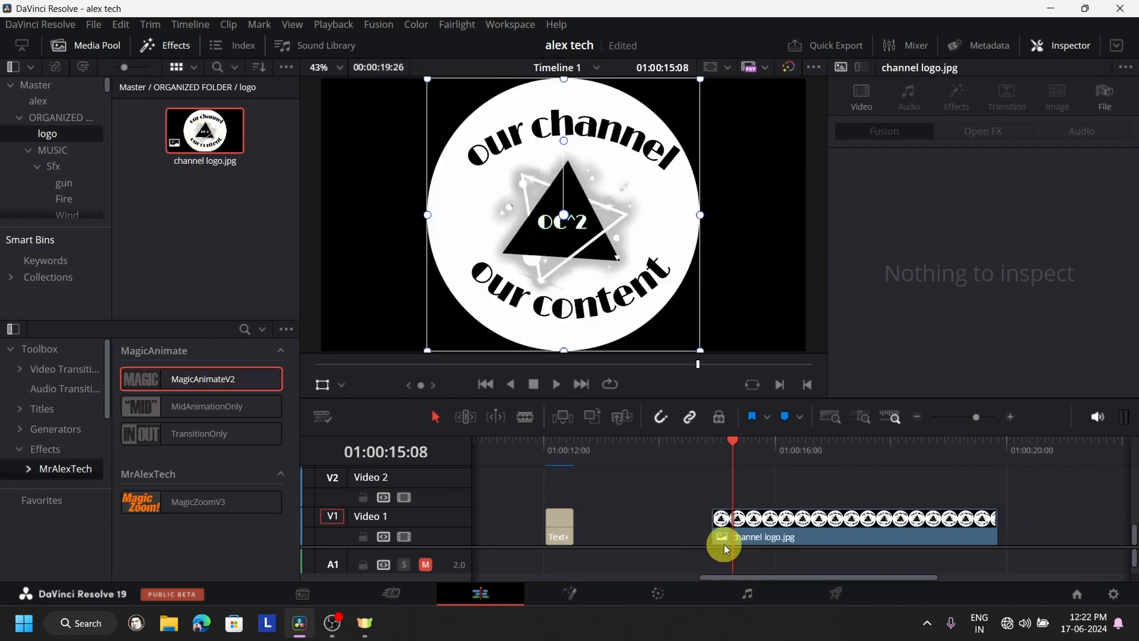
pyautogui.click(805, 525)
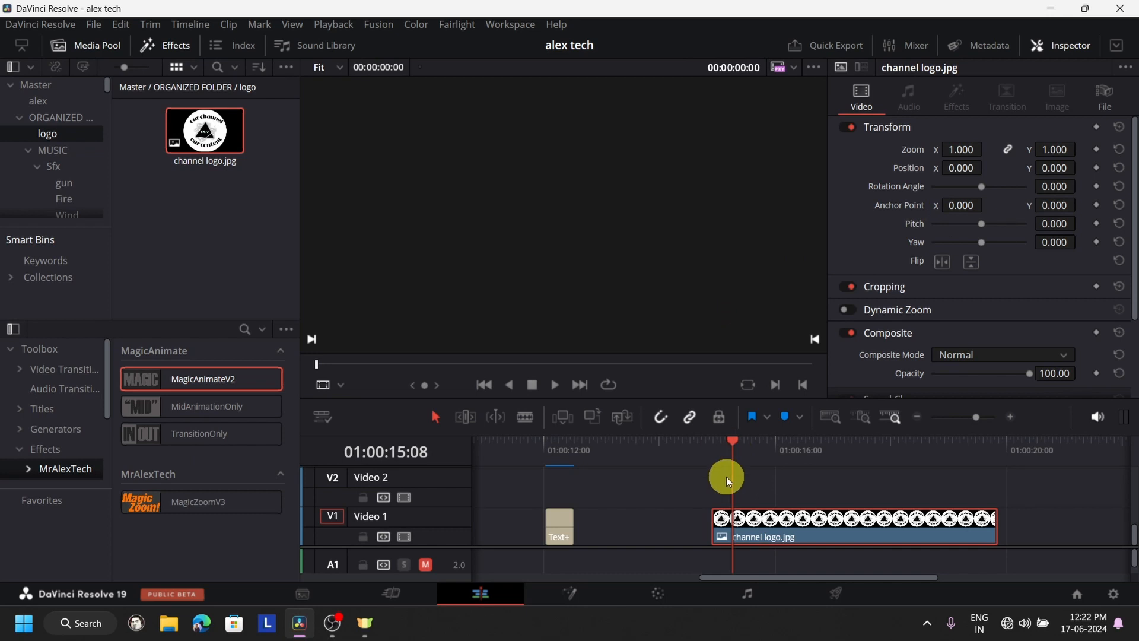
# - Apply the MagicAnimateV2 effect to the channel logo.jpg clip on Video 1
pyautogui.click(114, 46)
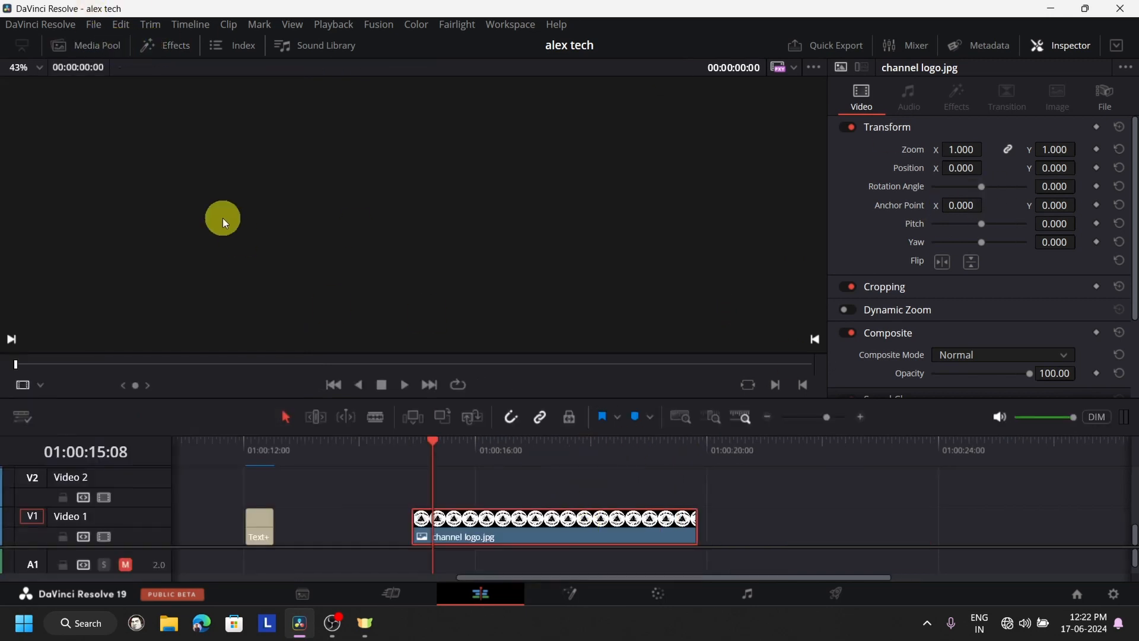
pyautogui.click(178, 45)
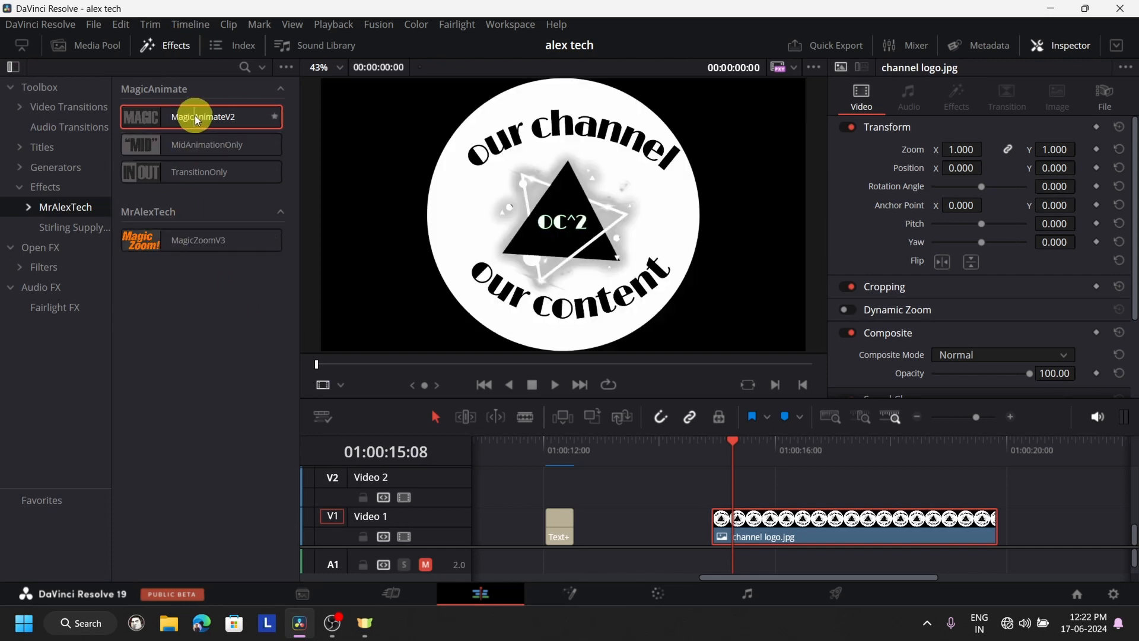
pyautogui.moveTo(191, 115); pyautogui.dragTo(828, 536)
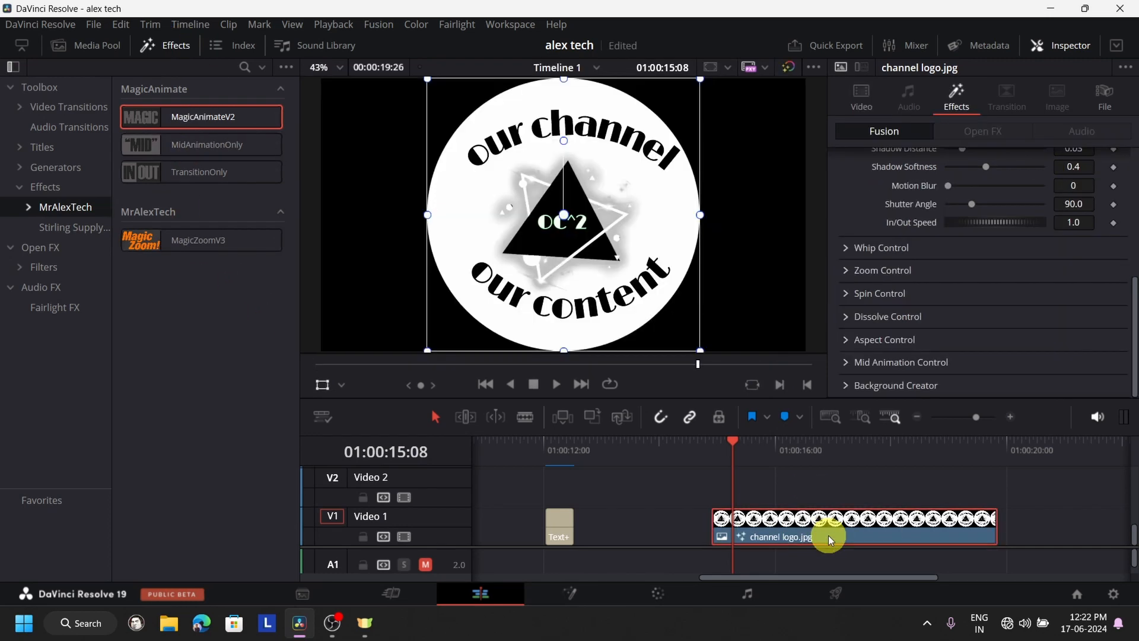
# - Set the logo clip's Edge Behaviour in Background Creator to Wrap-Around
pyautogui.click(848, 386)
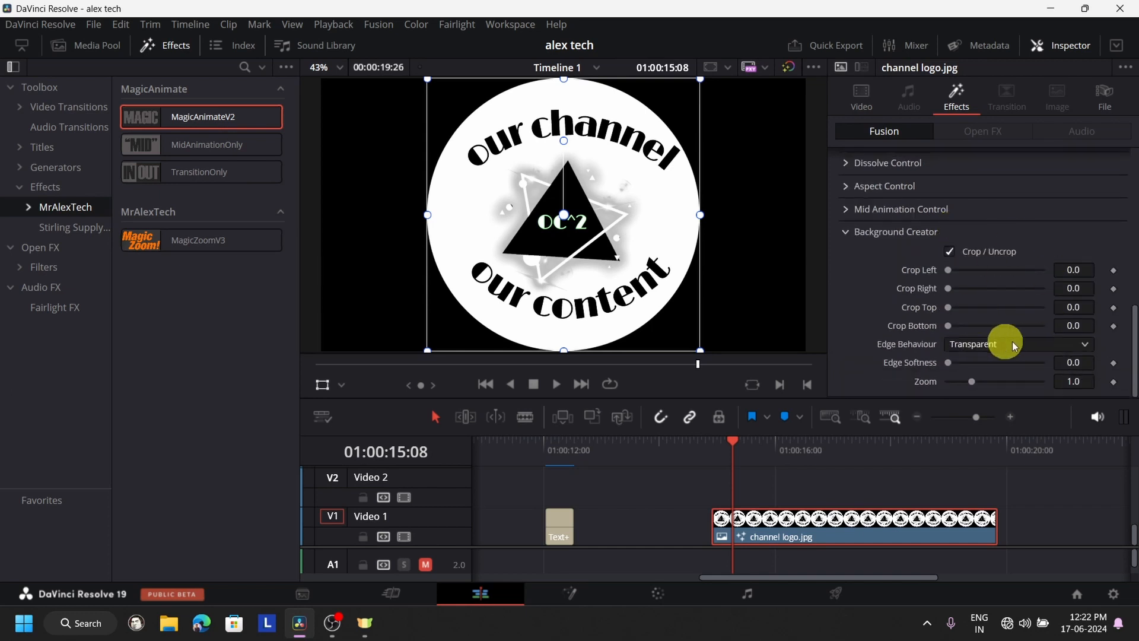
pyautogui.click(980, 347)
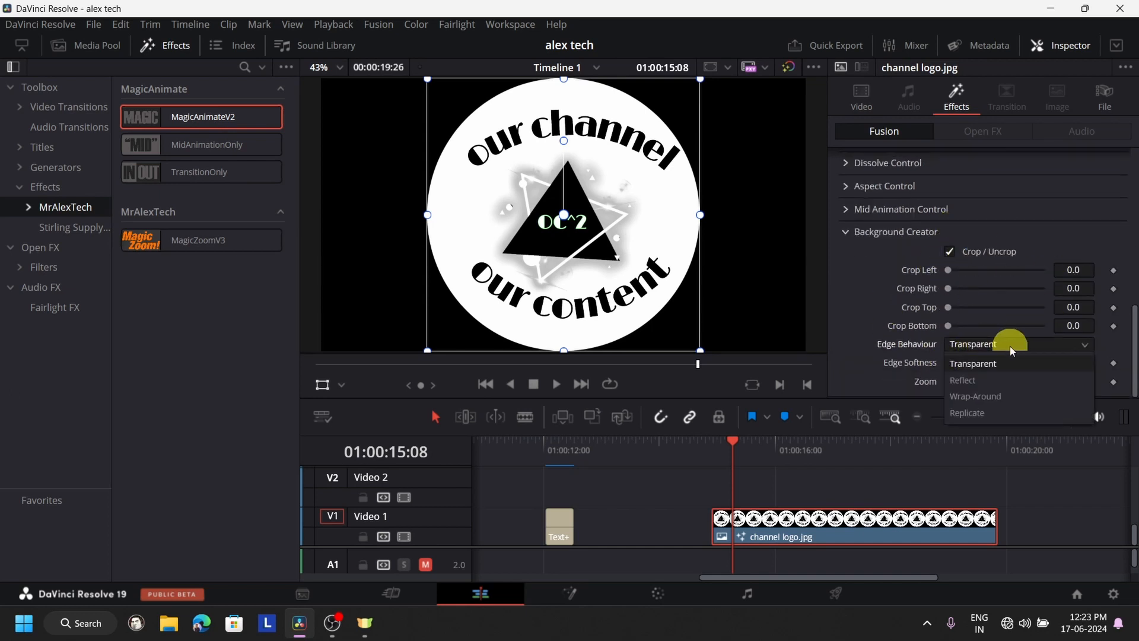
pyautogui.click(998, 396)
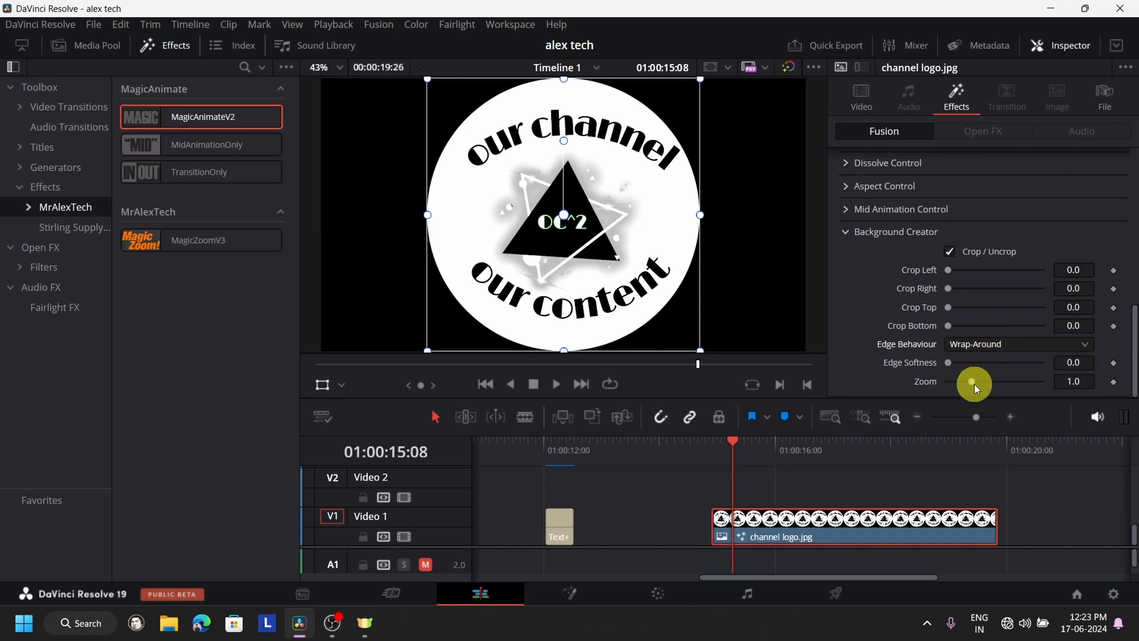
# - Keyframe the logo clip's Background Creator Zoom from 0.109 at 01:00:14:27 to 1.0 at 01:00:16:15
pyautogui.moveTo(974, 384); pyautogui.dragTo(944, 393)
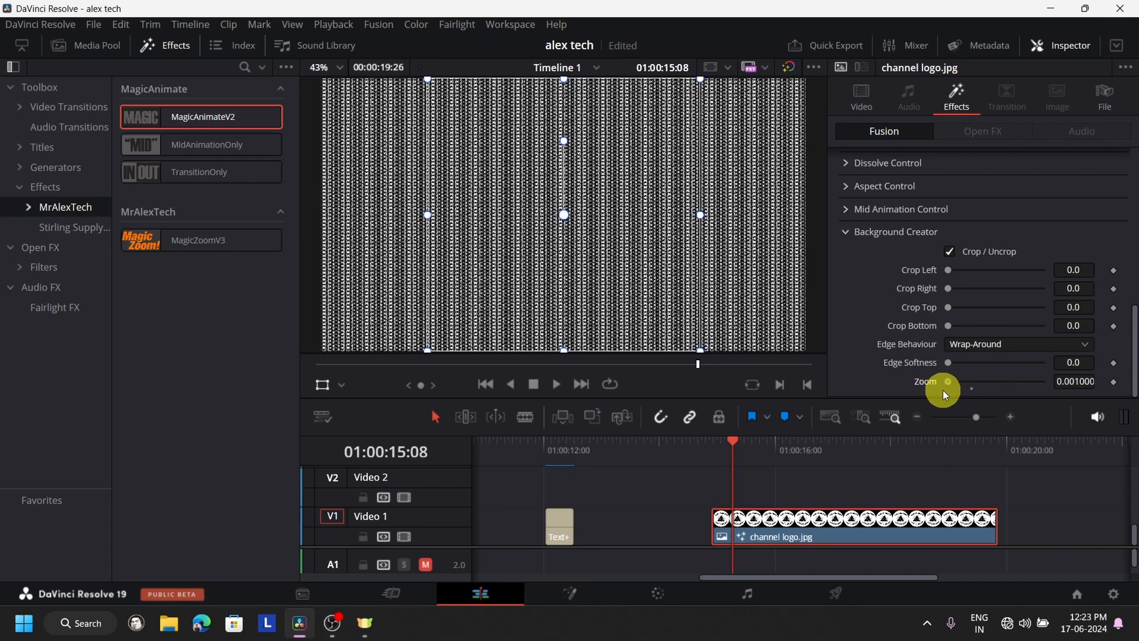
pyautogui.moveTo(1074, 381); pyautogui.dragTo(584, 399)
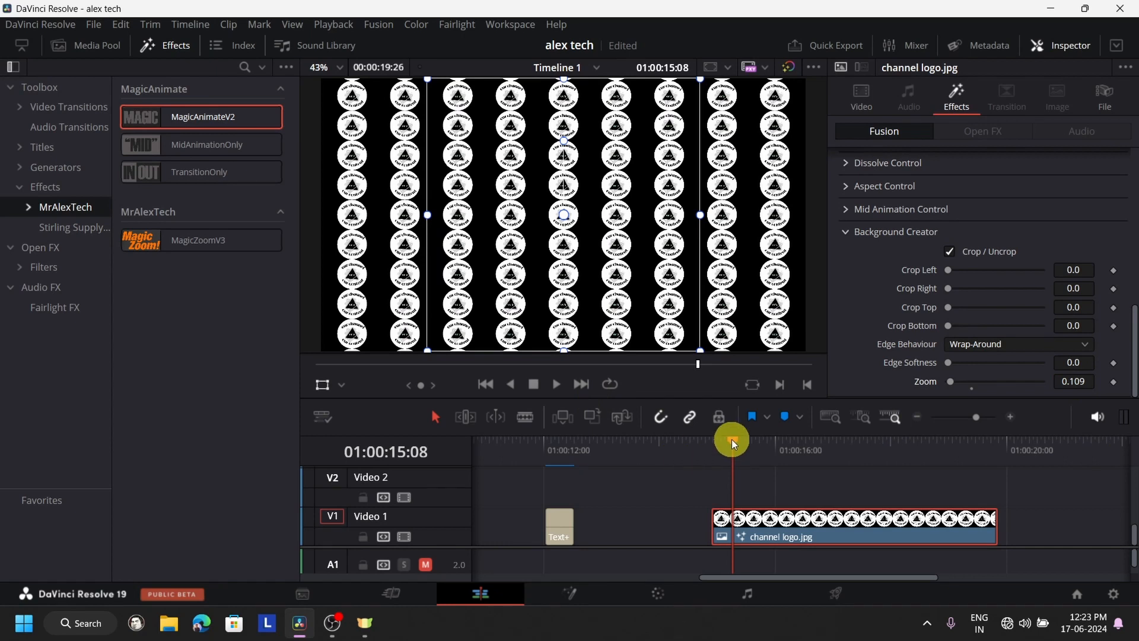
pyautogui.moveTo(732, 440)
pyautogui.mouseDown()
pyautogui.moveTo(696, 450)
pyautogui.moveTo(715, 444)
pyautogui.mouseUp()
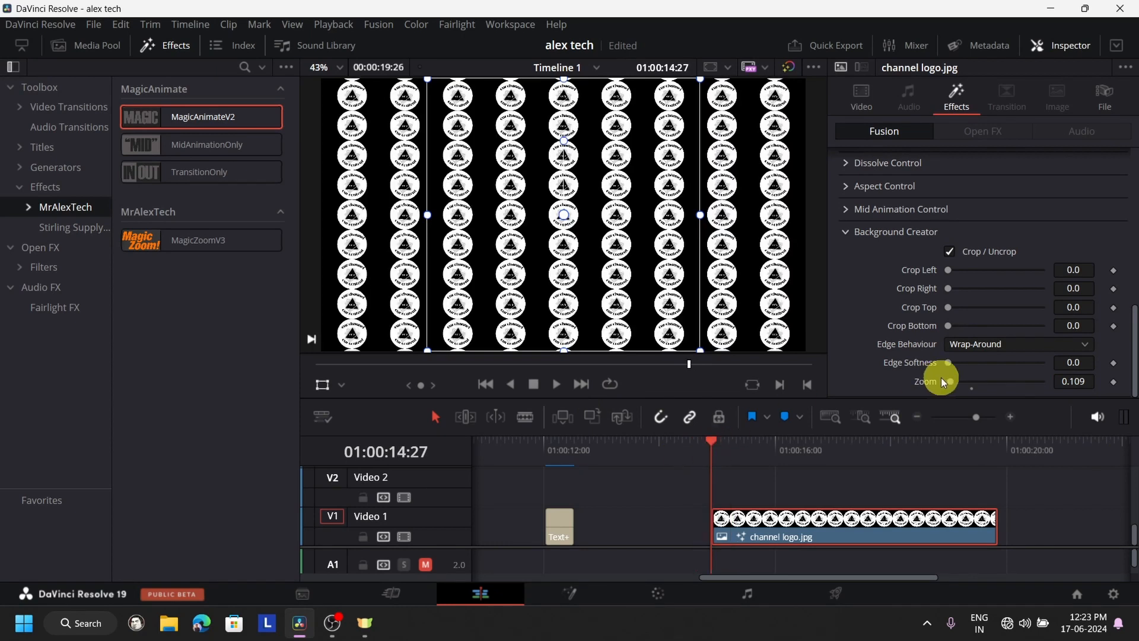
pyautogui.click(1112, 383)
pyautogui.click(804, 459)
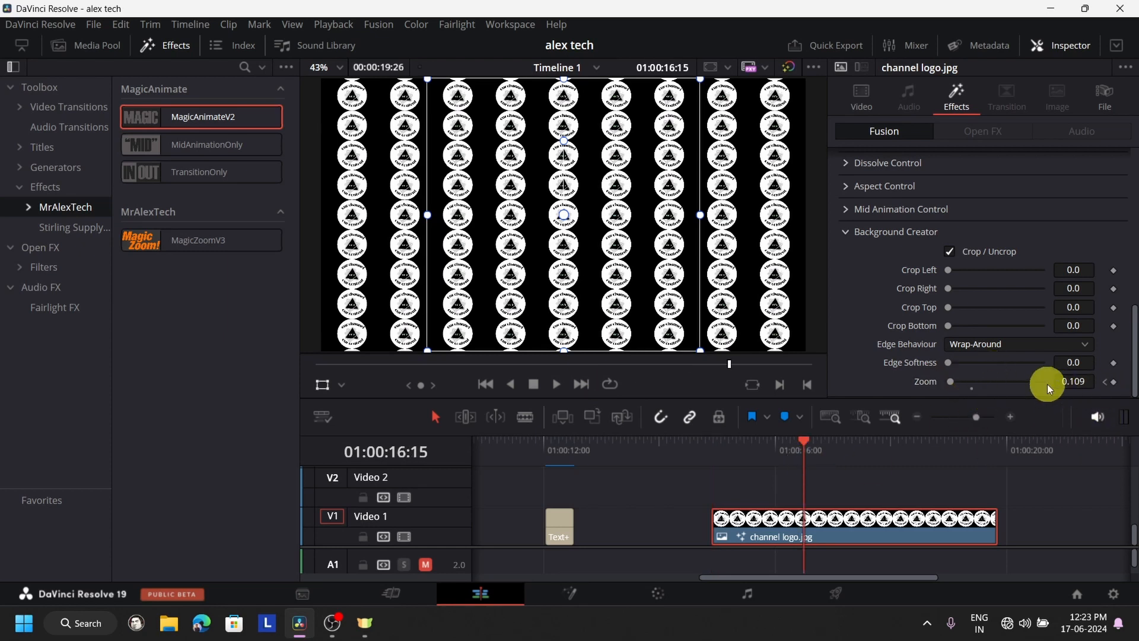
pyautogui.moveTo(966, 391); pyautogui.dragTo(970, 387)
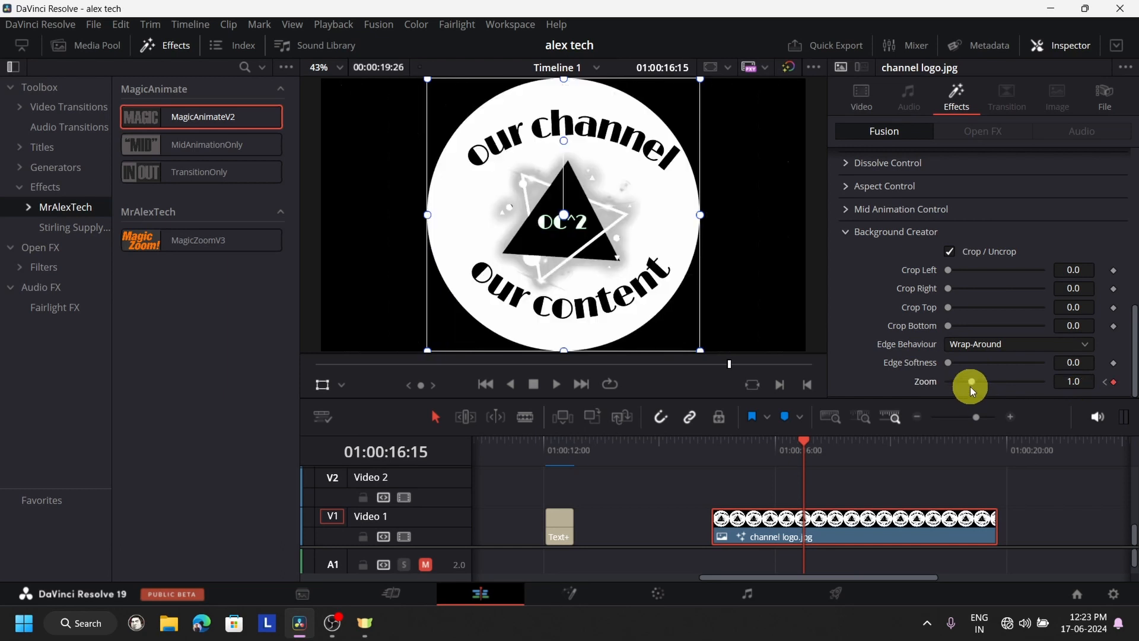
# - Play the logo clip twice from 01:00:14:27 to preview the keyframed background zoom
pyautogui.click(710, 457)
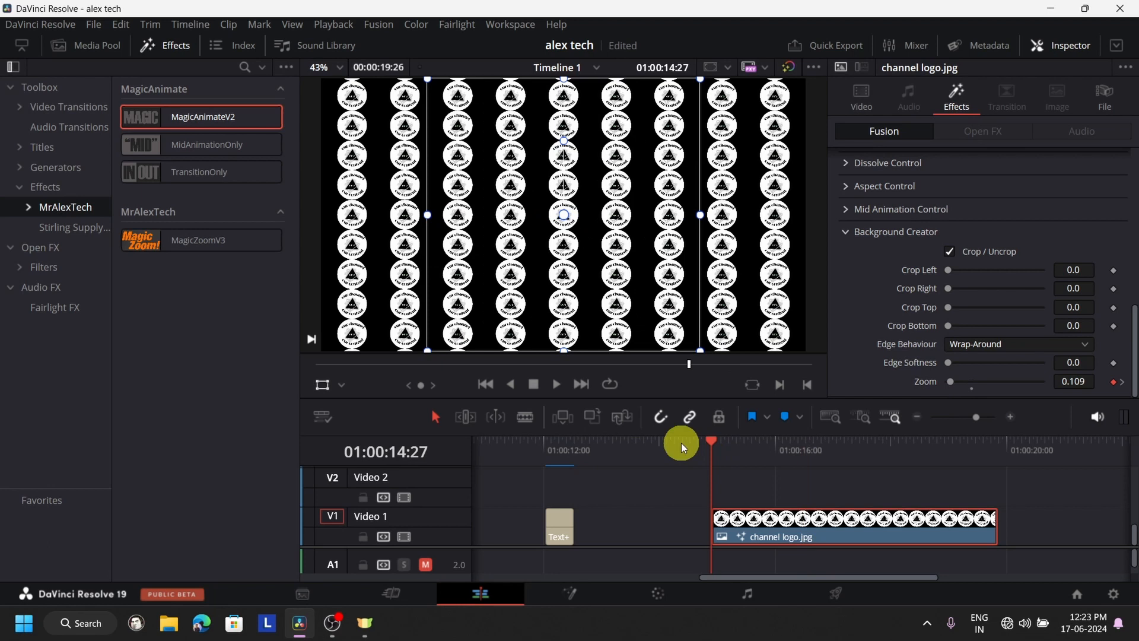
pyautogui.click(560, 383)
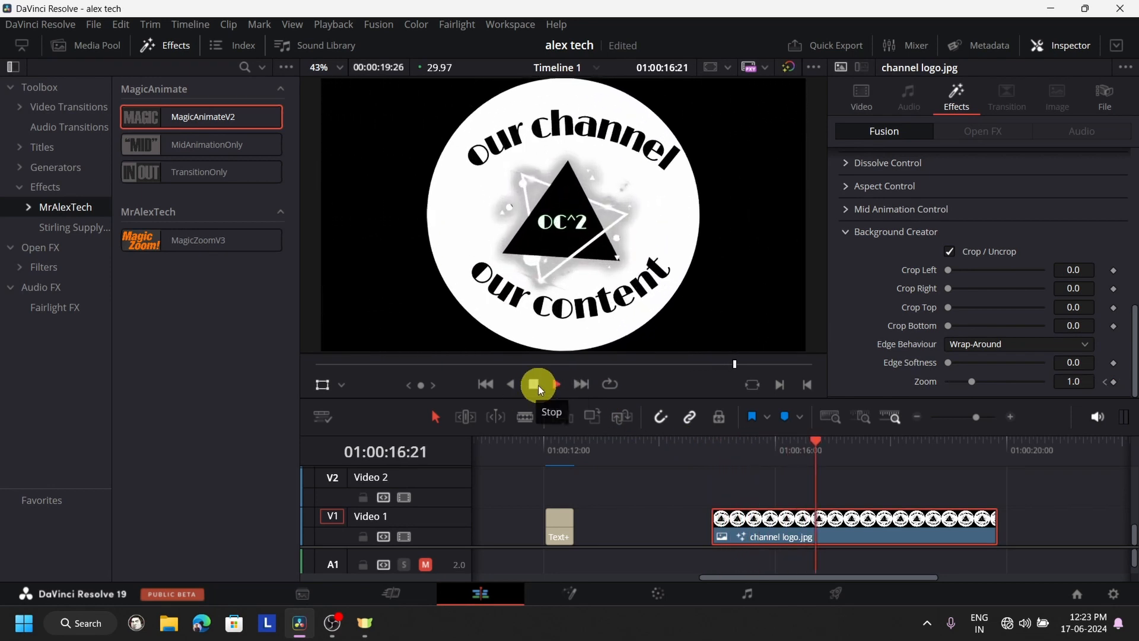
pyautogui.click(536, 384)
pyautogui.click(710, 457)
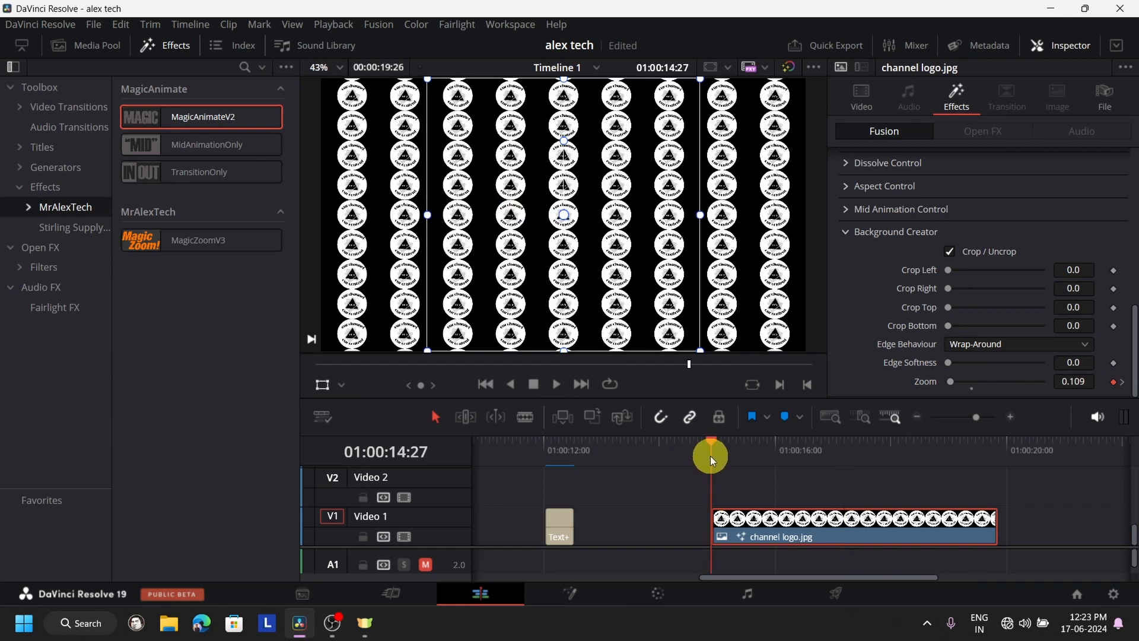
pyautogui.click(552, 383)
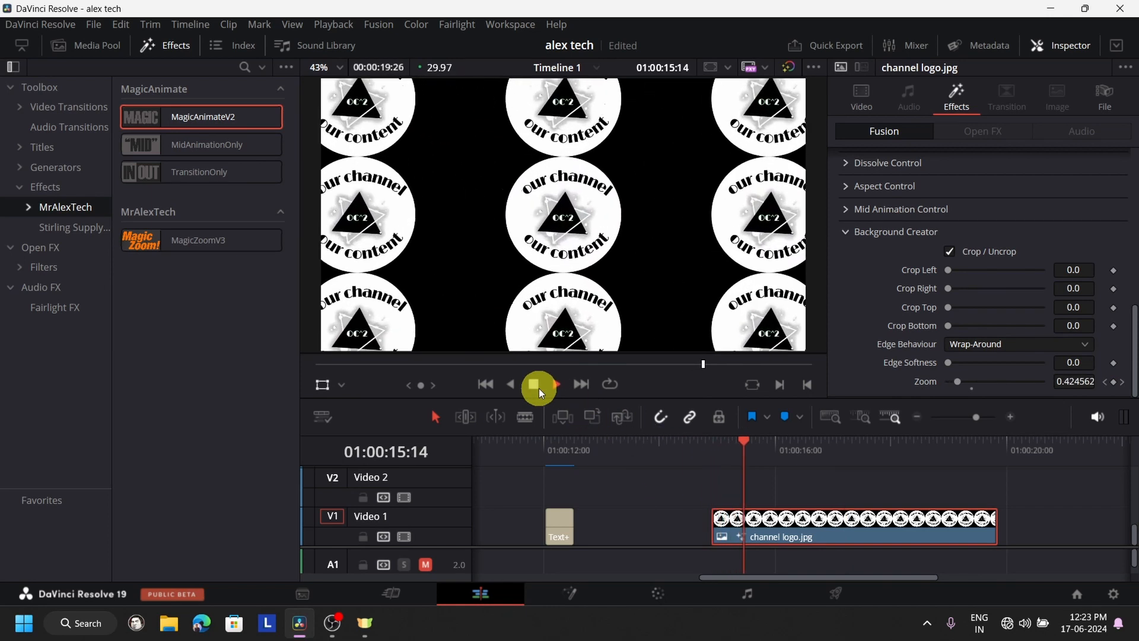
pyautogui.click(537, 386)
# - Reset the Background Creator Zoom and keyframe it at 0.001 on the logo clip's first frame, 01:00:14:27
pyautogui.doubleClick(932, 383)
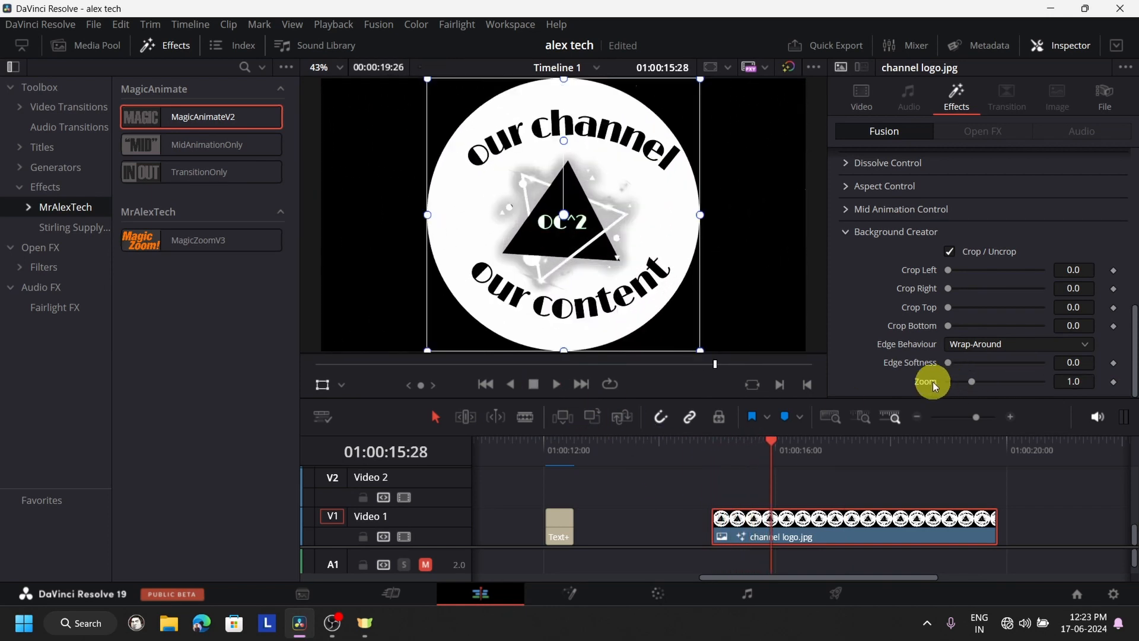
pyautogui.moveTo(774, 457); pyautogui.dragTo(711, 451)
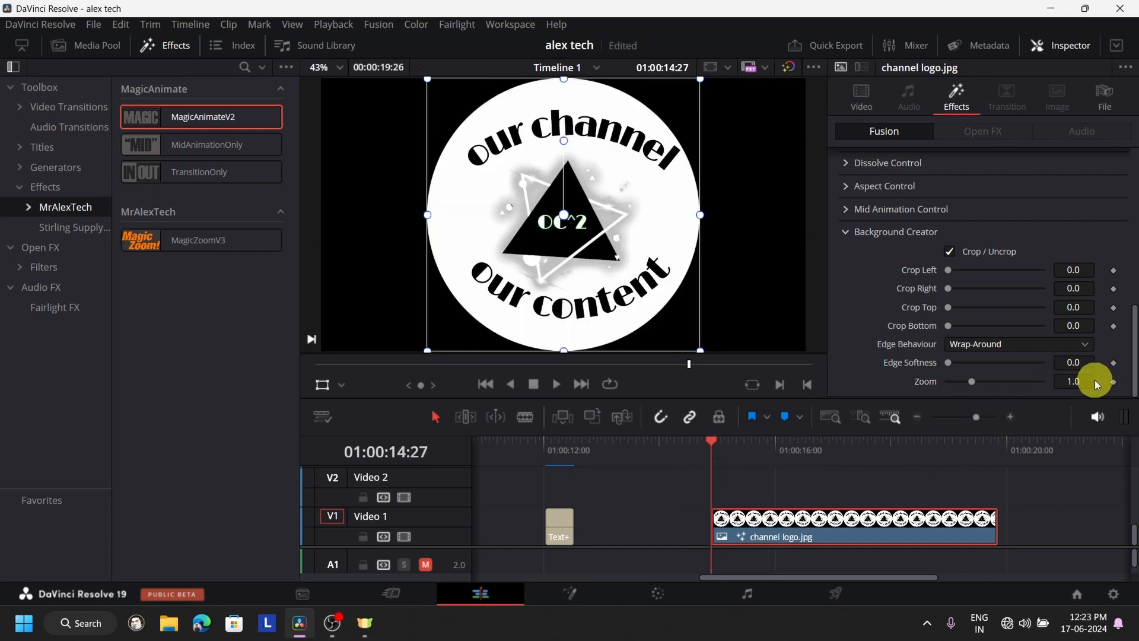
pyautogui.moveTo(1081, 381); pyautogui.dragTo(1022, 384)
pyautogui.moveTo(610, 392); pyautogui.dragTo(523, 392)
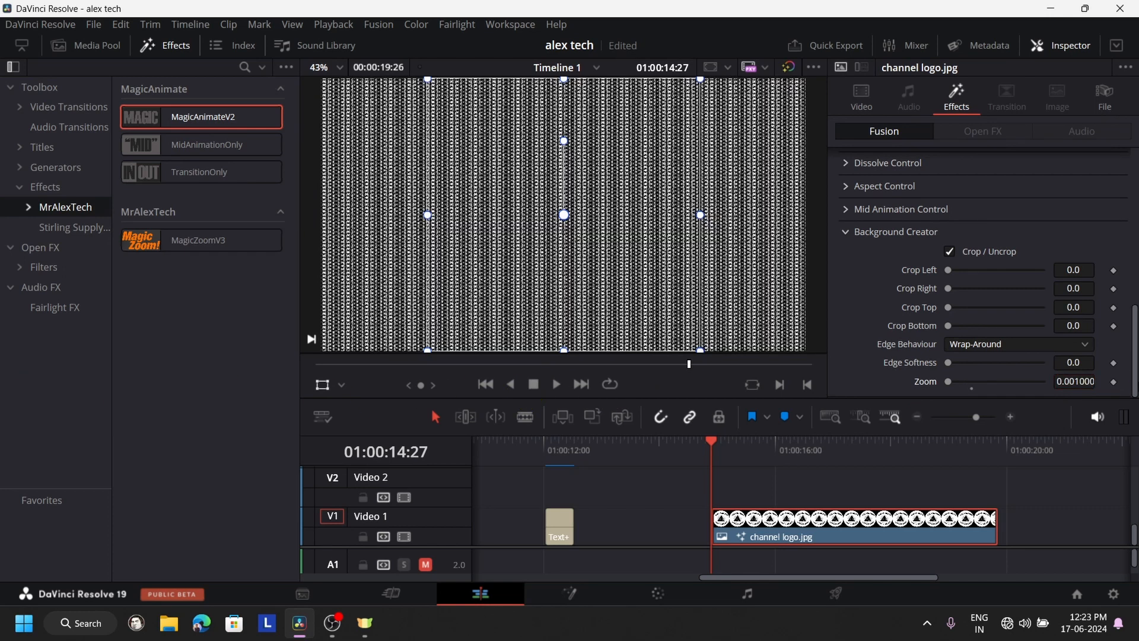
pyautogui.click(1114, 382)
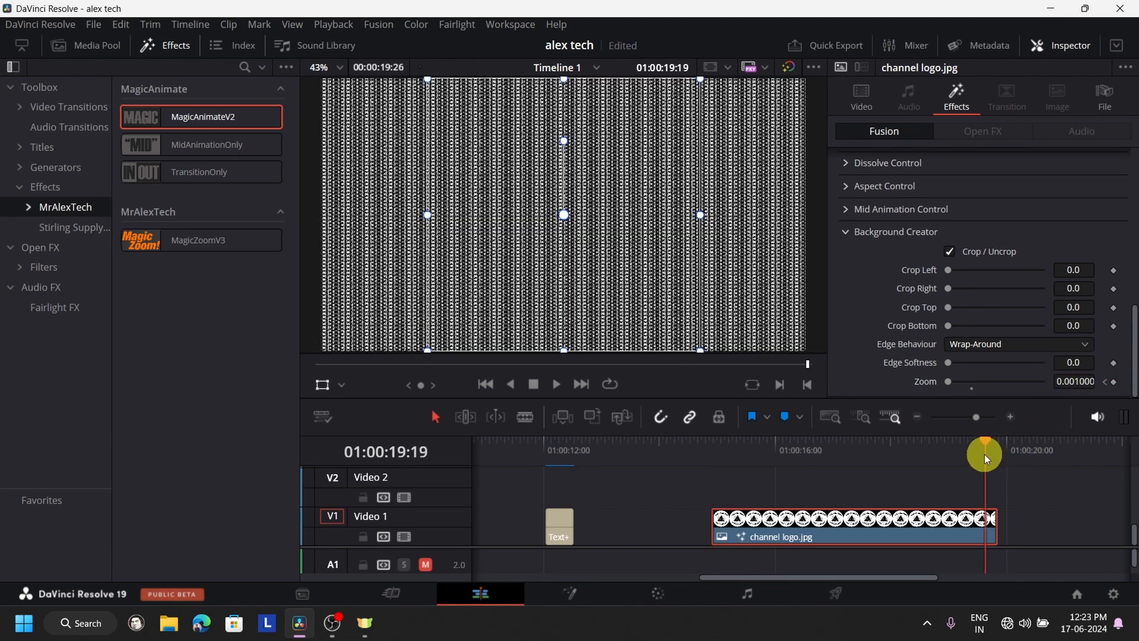
# - Keyframe the Background Creator Zoom at about 0.993 on the logo clip's last frame, 01:00:19:26
pyautogui.moveTo(987, 458); pyautogui.dragTo(999, 457)
pyautogui.moveTo(950, 381); pyautogui.dragTo(1062, 395)
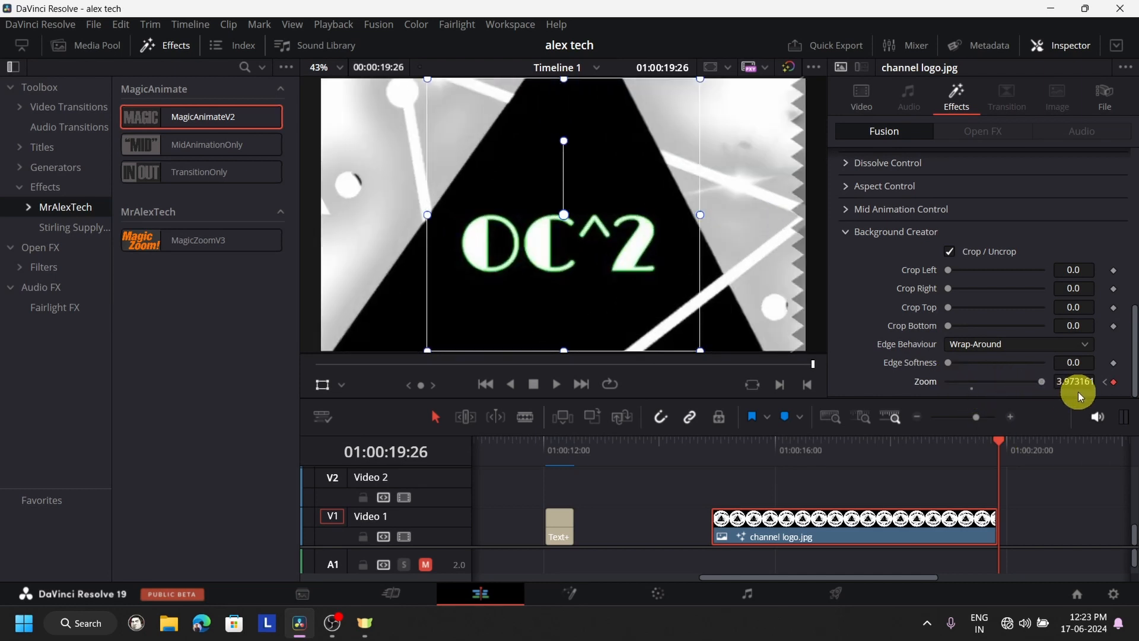
pyautogui.click(972, 390)
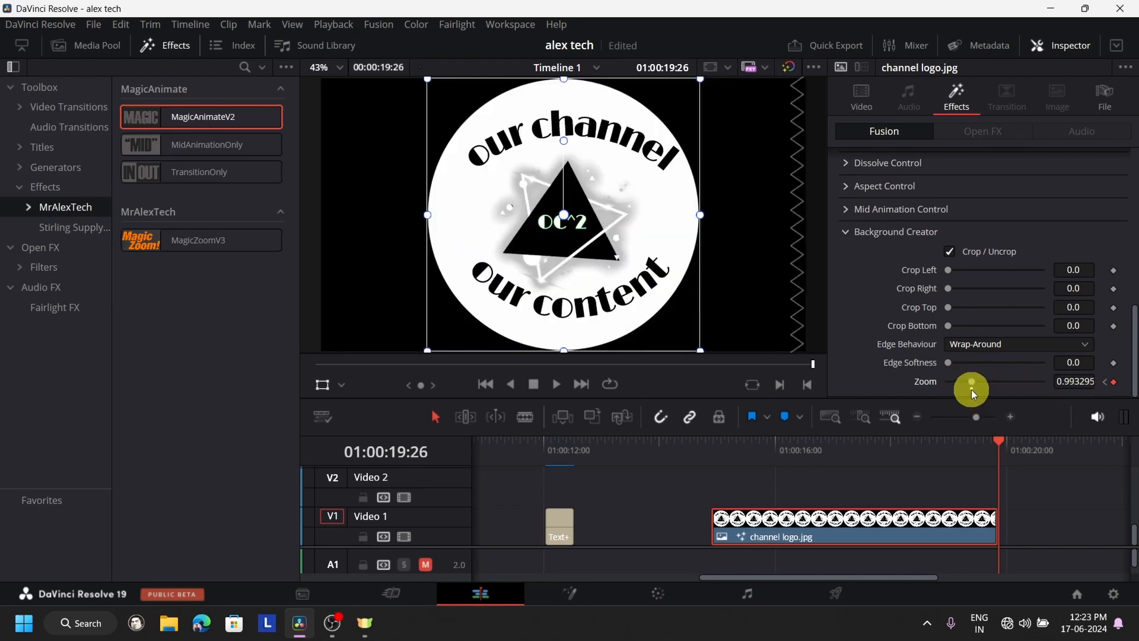
# - Play the whole logo clip from its first frame to preview the slower wrap-around zoom, and replay it once
pyautogui.click(718, 454)
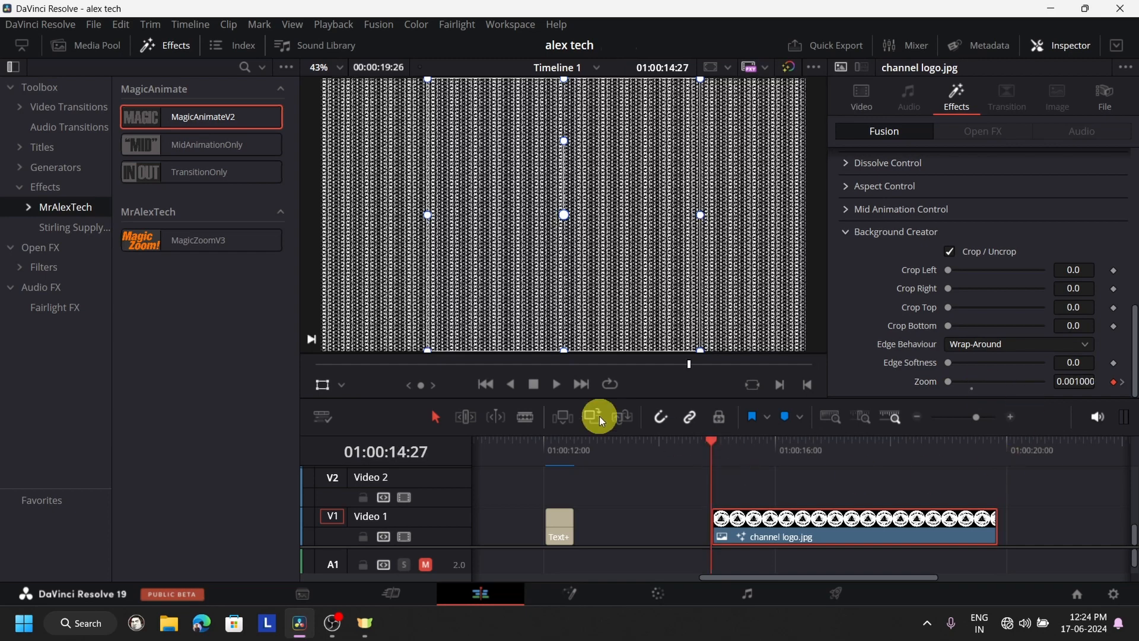
pyautogui.click(557, 386)
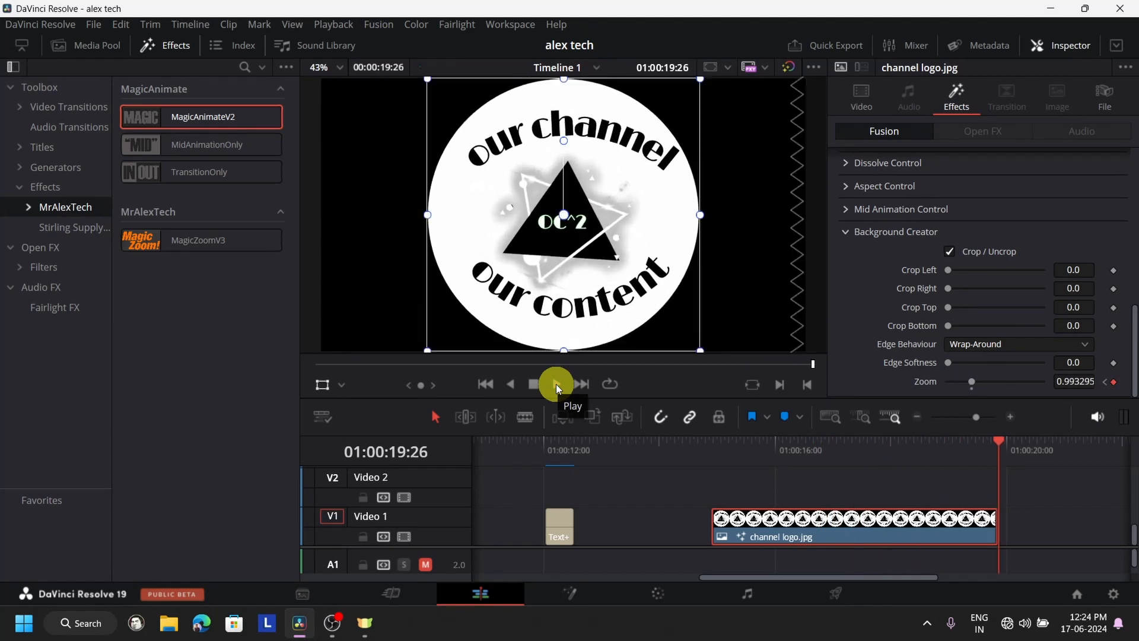
pyautogui.click(718, 464)
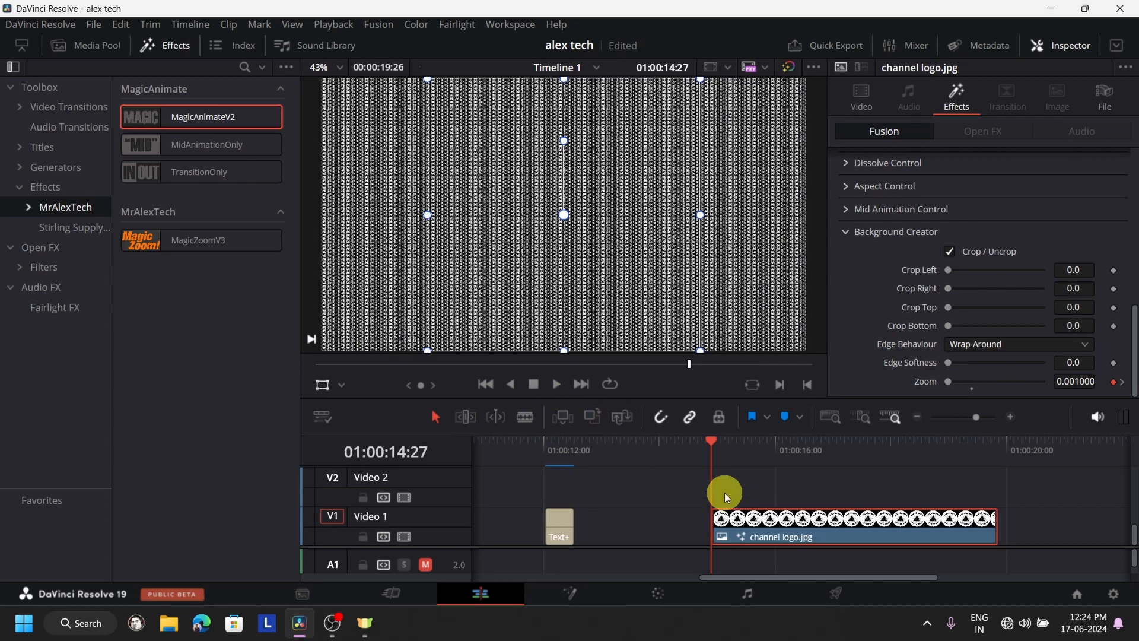
pyautogui.click(555, 385)
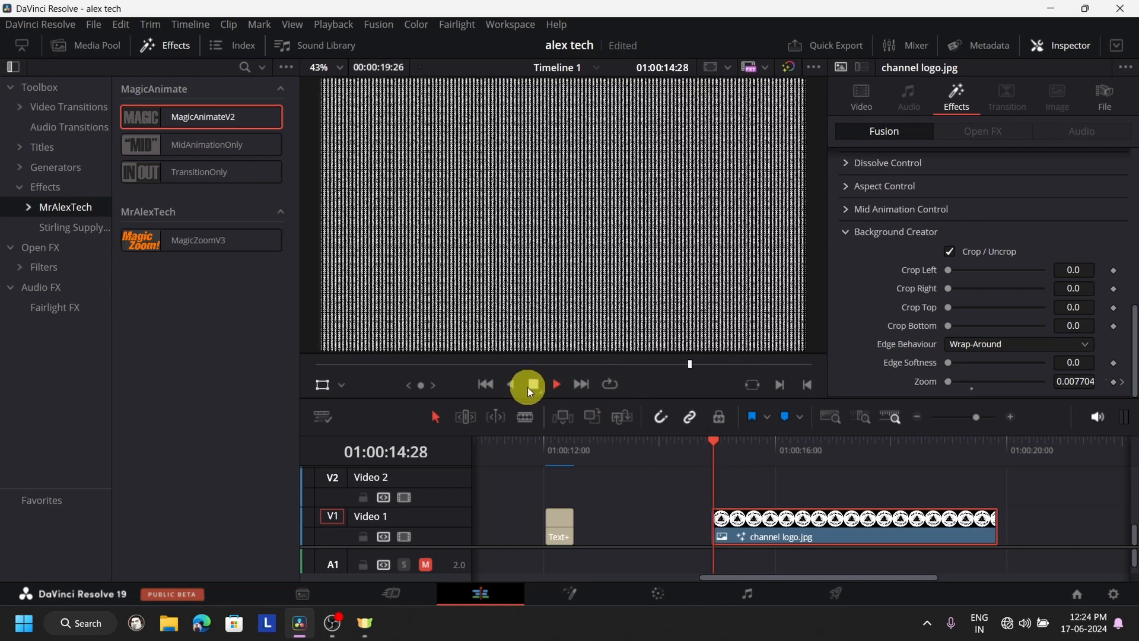
# - Set the logo clip's mid-animation Waviness to 14.64 and play the clip from its start to preview the distortion
pyautogui.click(531, 386)
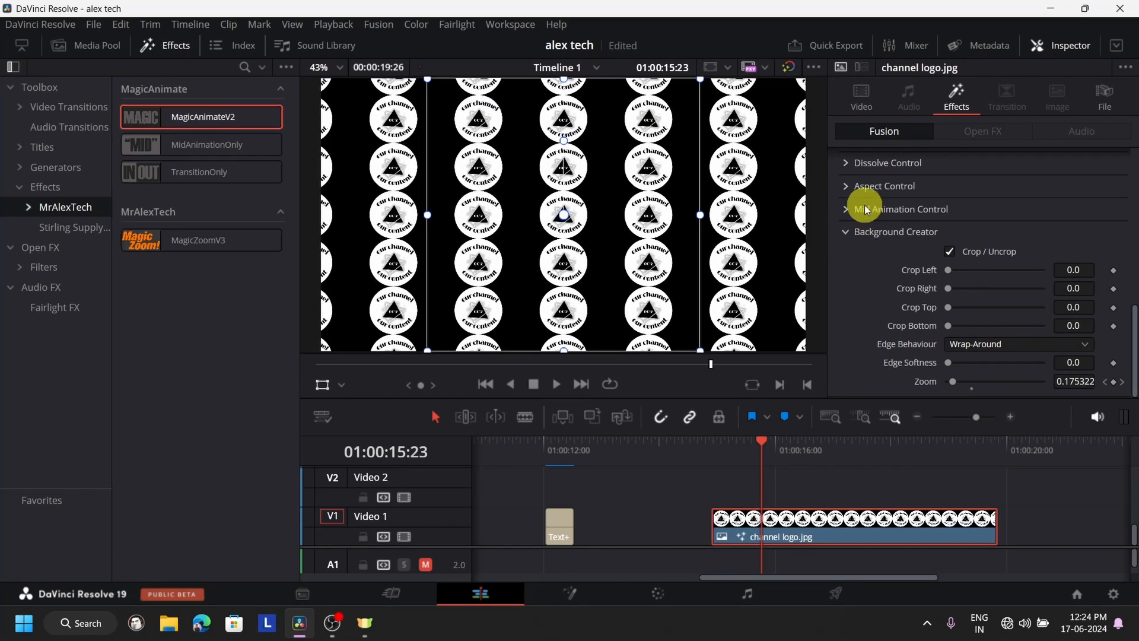
pyautogui.click(848, 210)
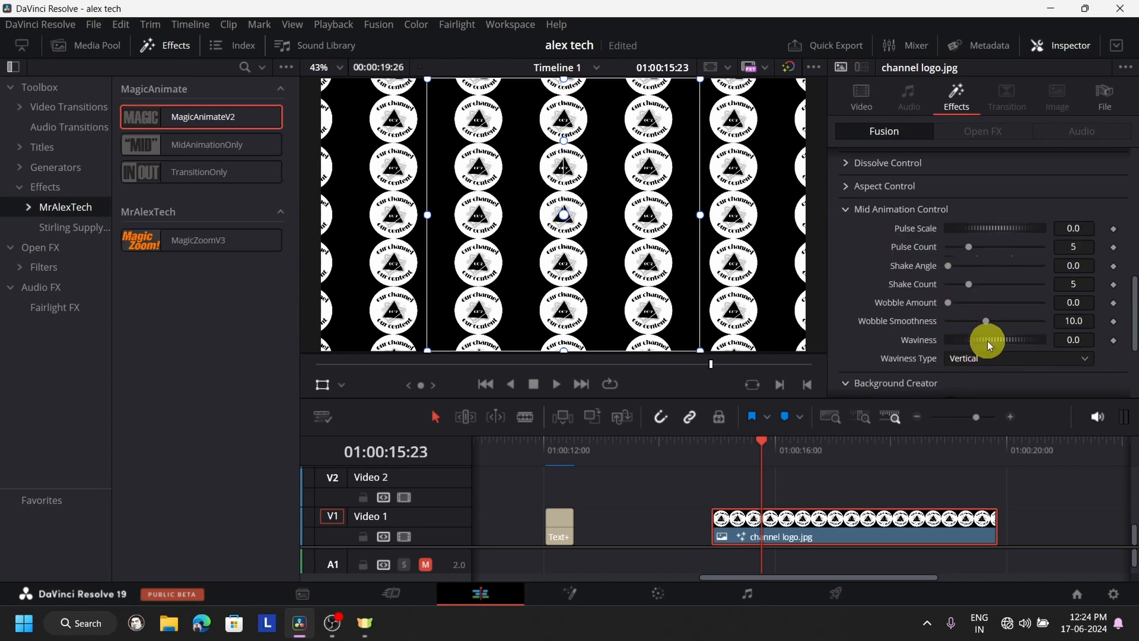
pyautogui.moveTo(989, 345); pyautogui.dragTo(1137, 340)
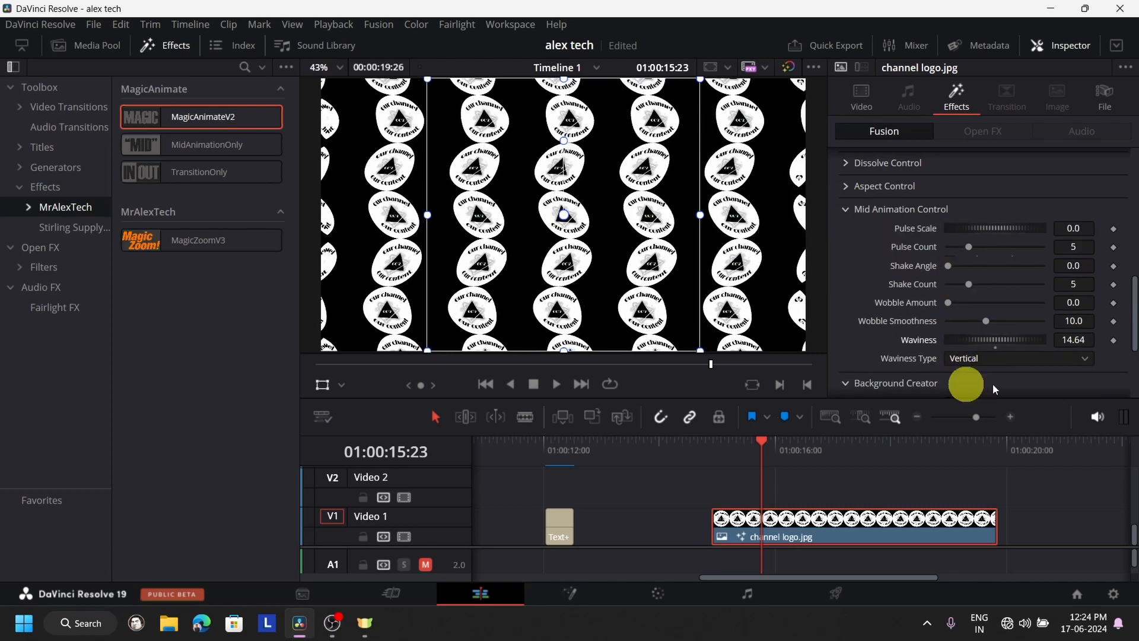
pyautogui.click(712, 446)
pyautogui.click(557, 387)
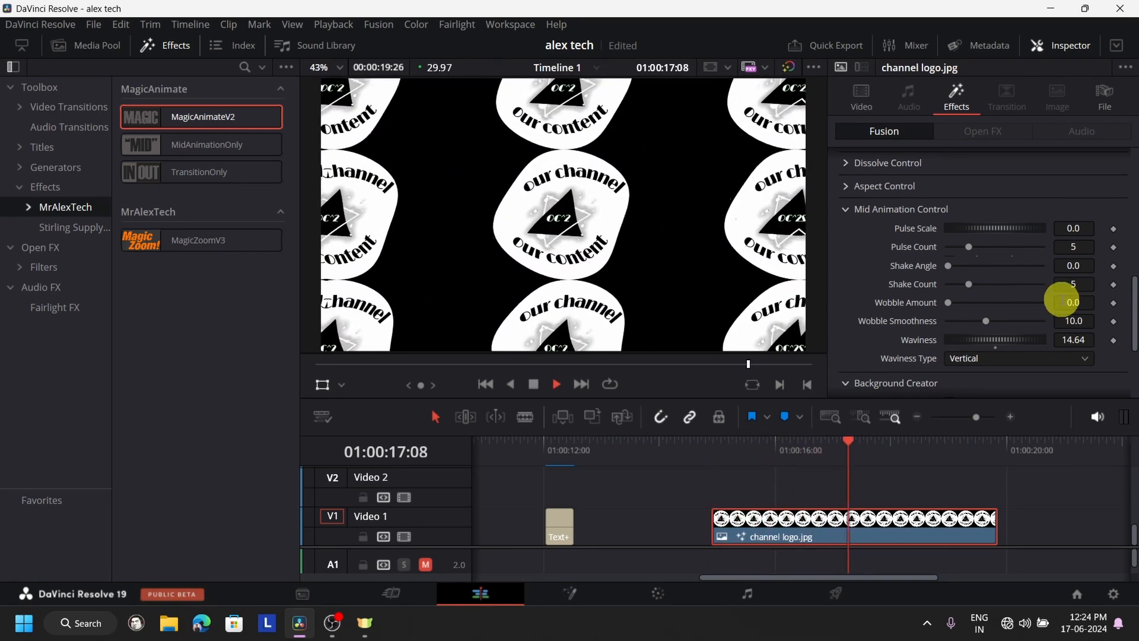
pyautogui.click(536, 386)
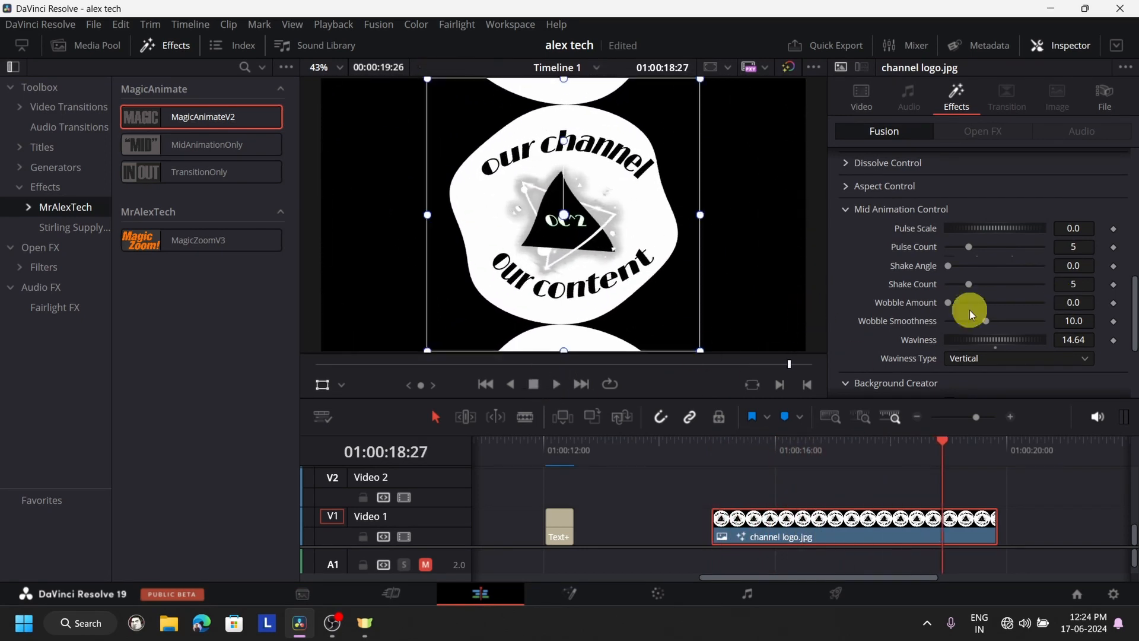
# - Lower the logo clip's Waviness to 7.1 and play the whole clip from its first frame three times
pyautogui.moveTo(1009, 339); pyautogui.dragTo(936, 368)
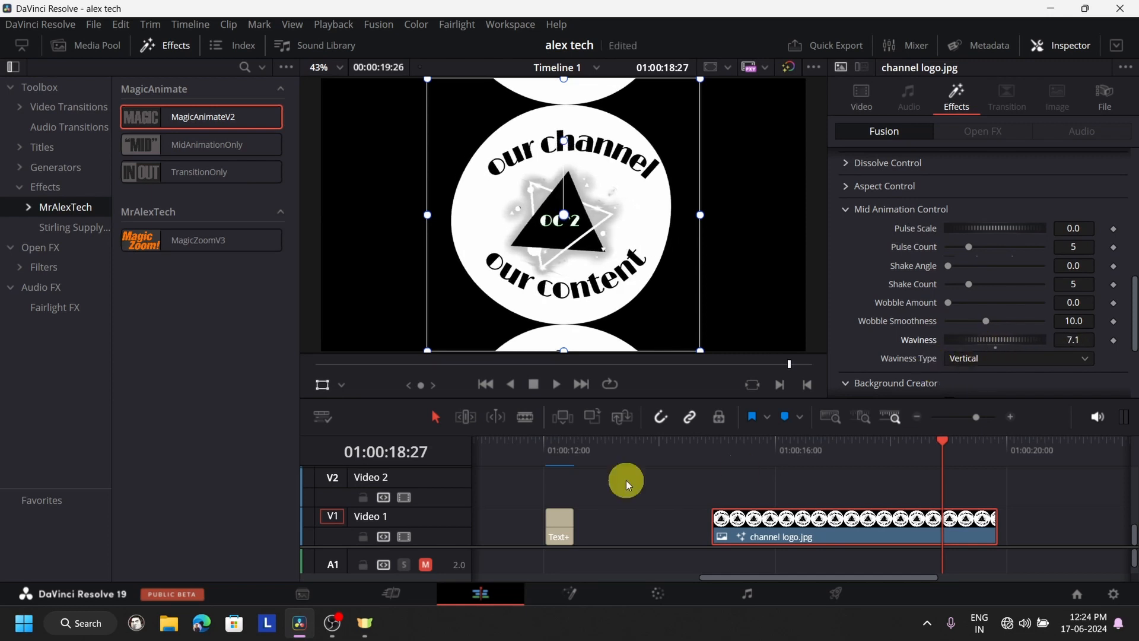
pyautogui.click(707, 451)
pyautogui.click(556, 392)
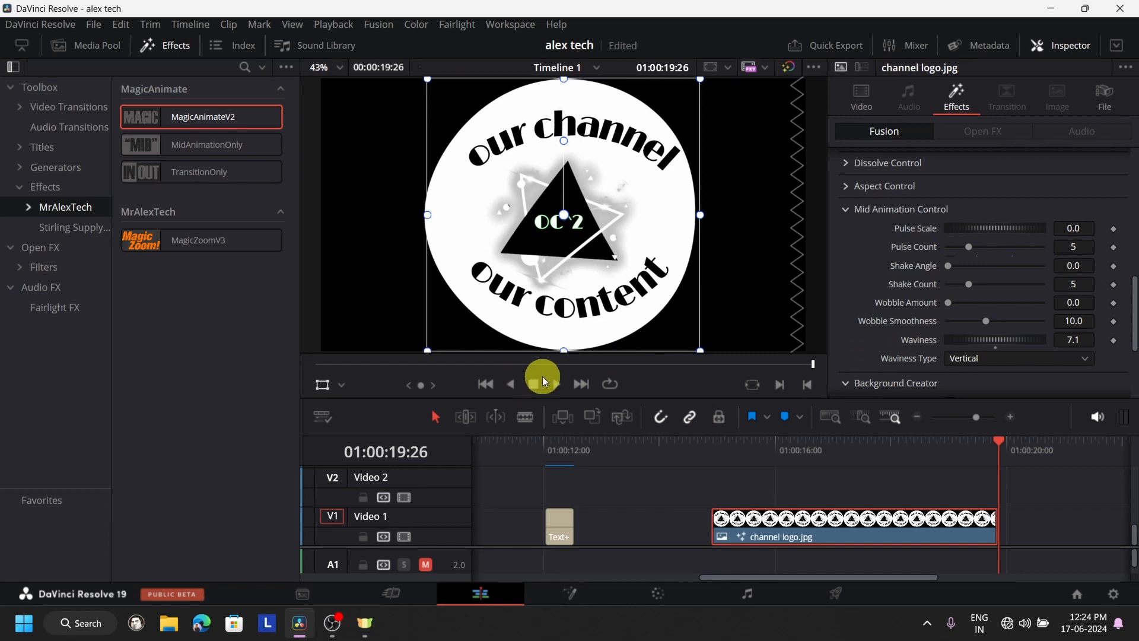
pyautogui.click(713, 449)
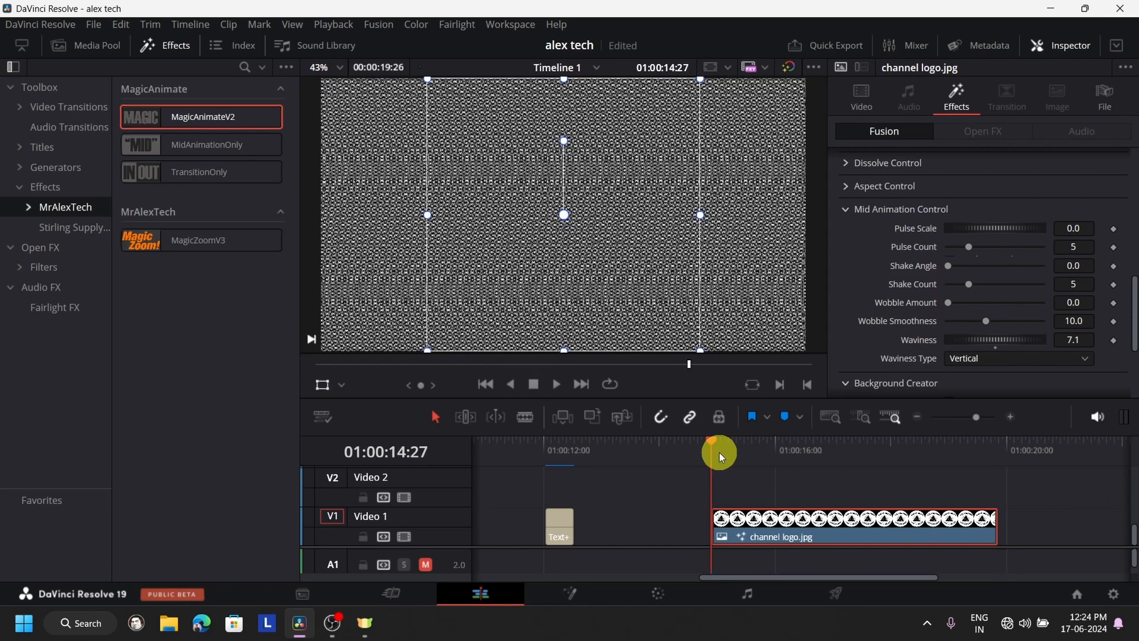
pyautogui.click(558, 383)
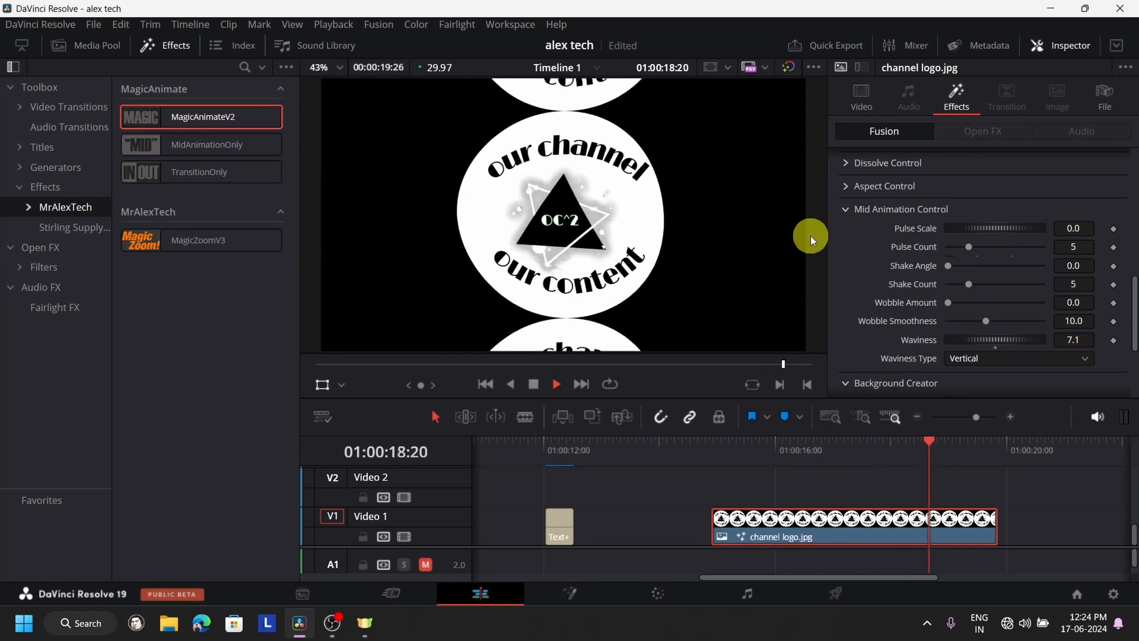
pyautogui.click(710, 446)
pyautogui.click(554, 385)
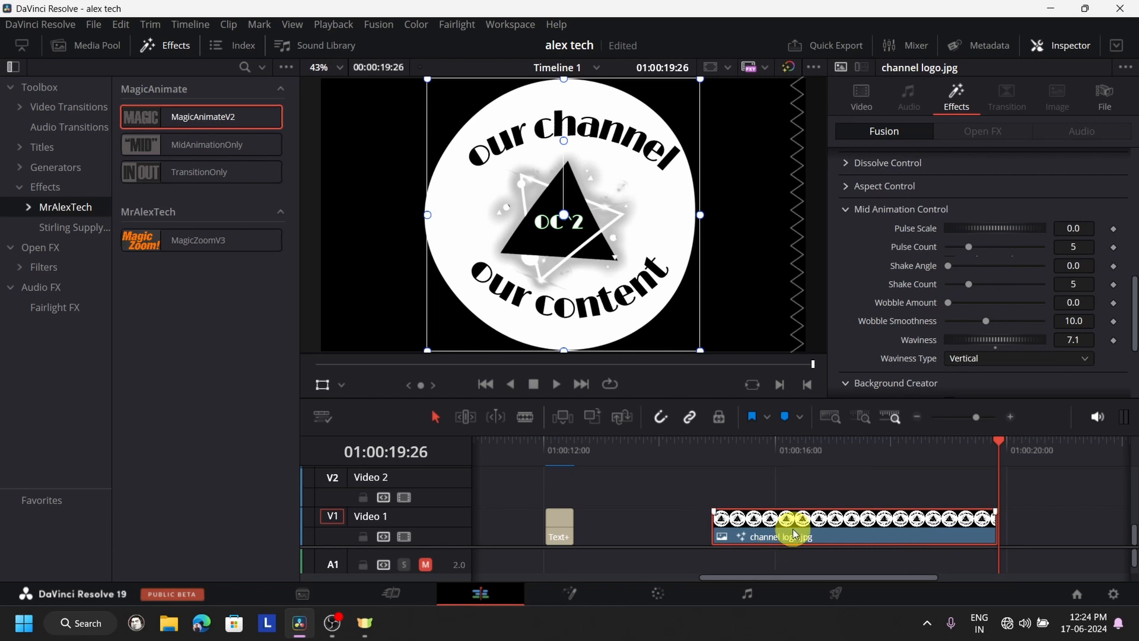
# - Delete the logo clip and place a Text+ title on Video 1 at 01:00:14:27 instead, leaving it selected
pyautogui.press('Delete')
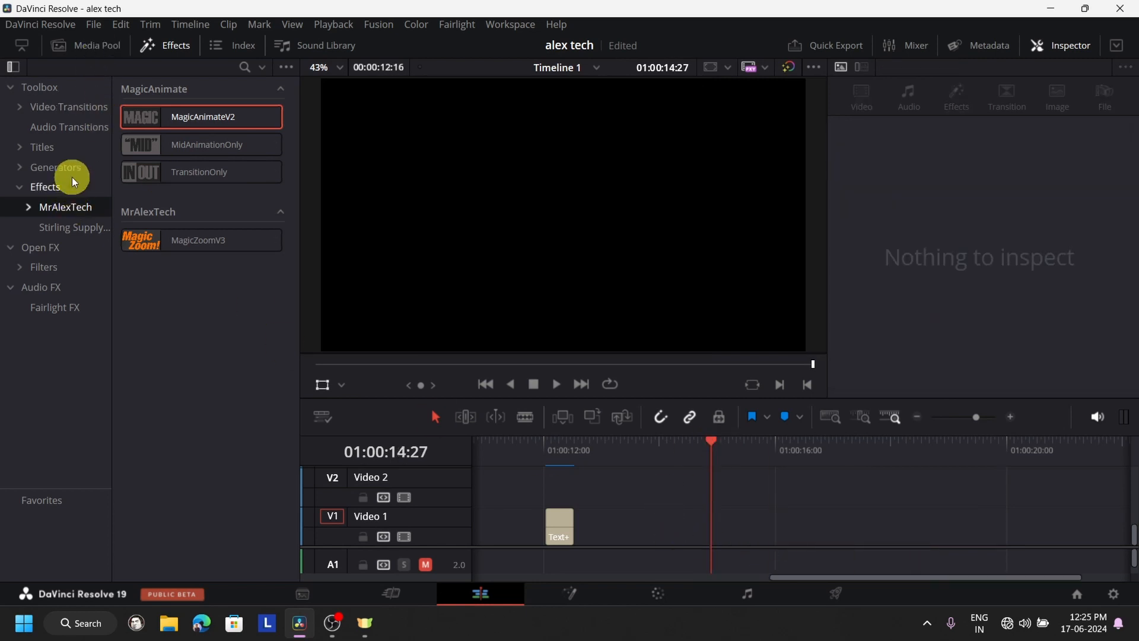
pyautogui.click(76, 149)
pyautogui.moveTo(204, 254); pyautogui.dragTo(720, 530)
pyautogui.click(778, 541)
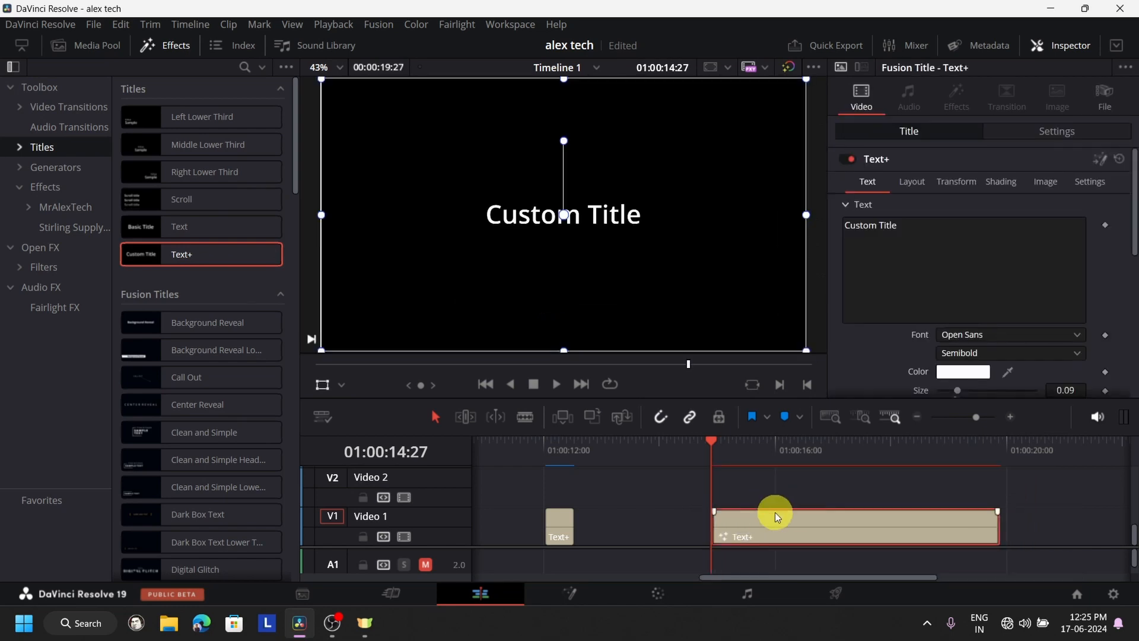
# - Apply the MagicAnimateV2 effect from the MrAlexTech effects to the new Text+ title
pyautogui.click(71, 187)
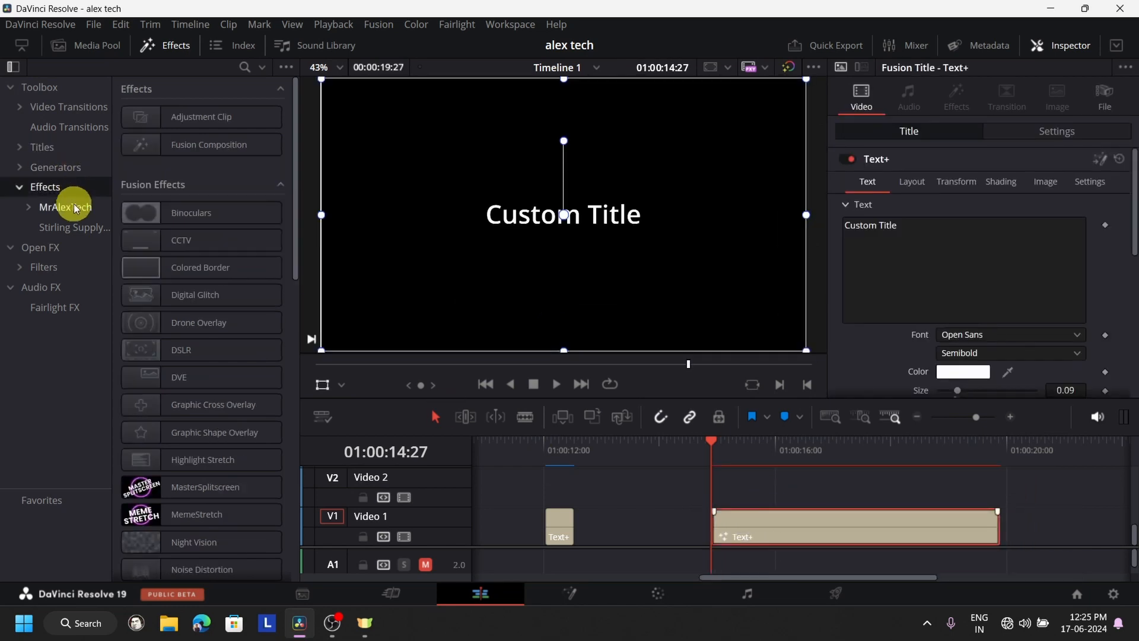
pyautogui.click(70, 207)
pyautogui.moveTo(164, 126); pyautogui.dragTo(771, 530)
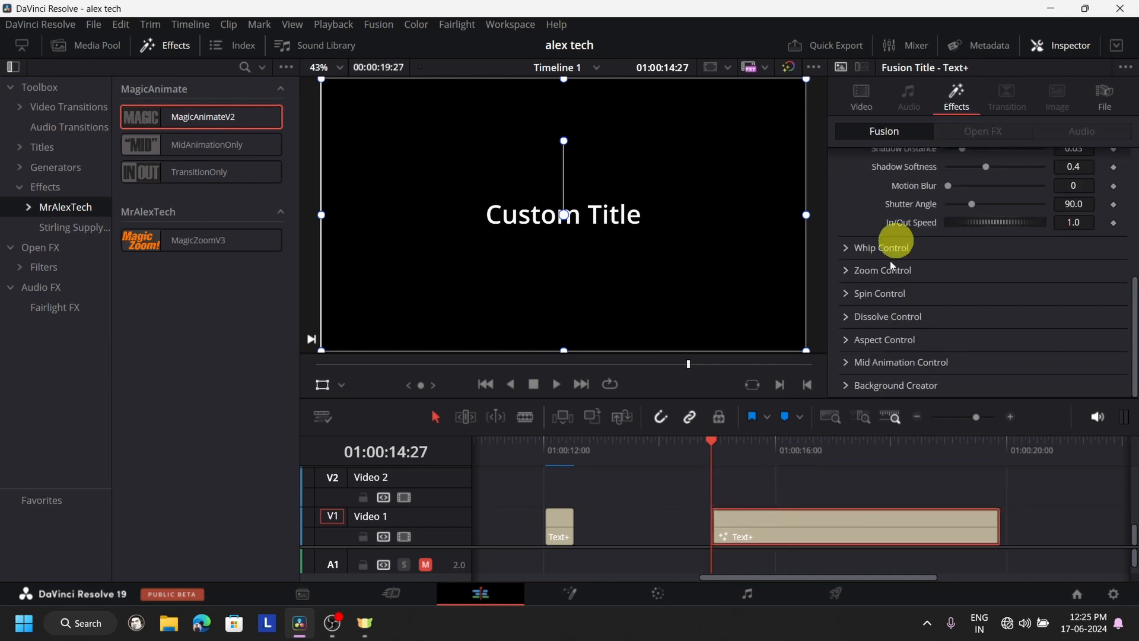
# - Enable both the In and Out animations of the title's Aspect Control
pyautogui.click(848, 341)
pyautogui.scroll(-1, 1051, 292)
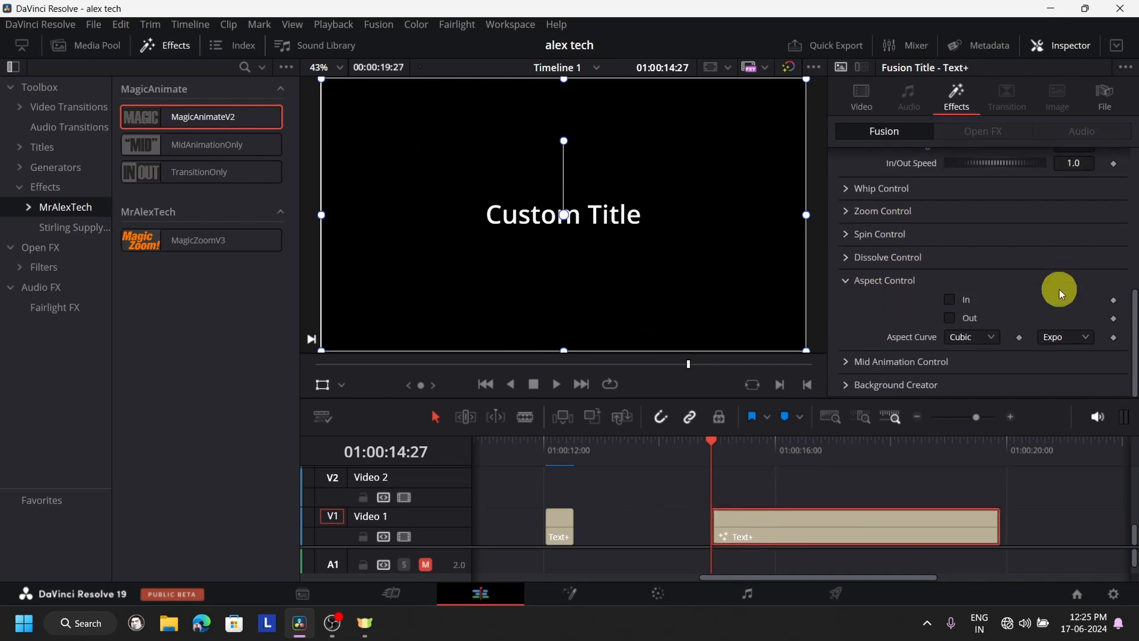
pyautogui.click(951, 300)
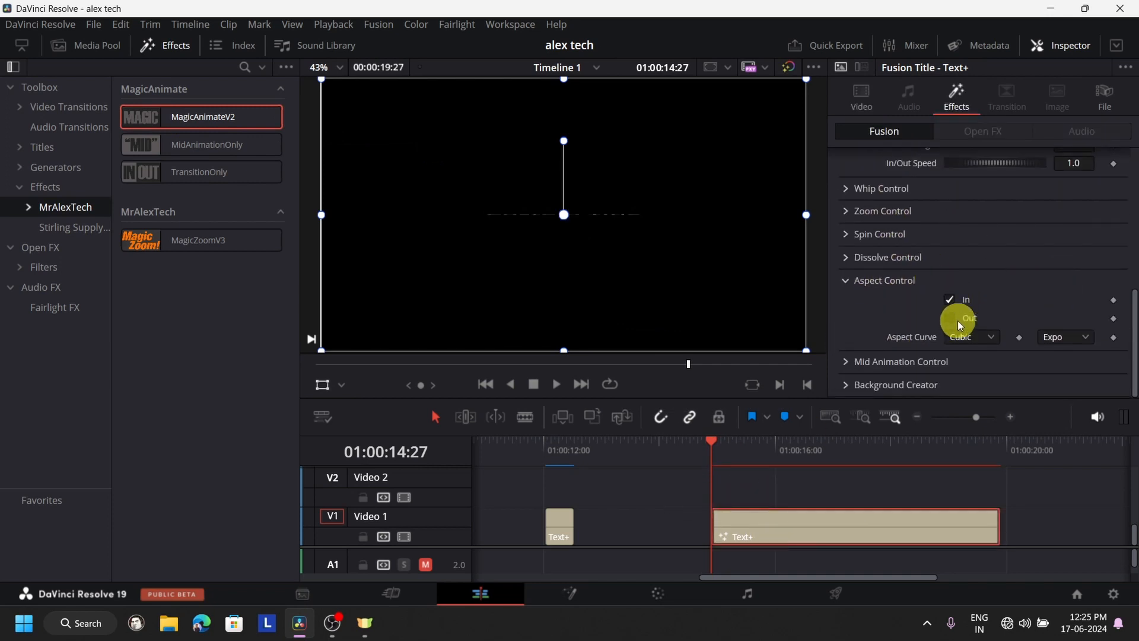
# - Play the title's opening twice to preview the aspect animation, and return to its first frame
pyautogui.click(558, 386)
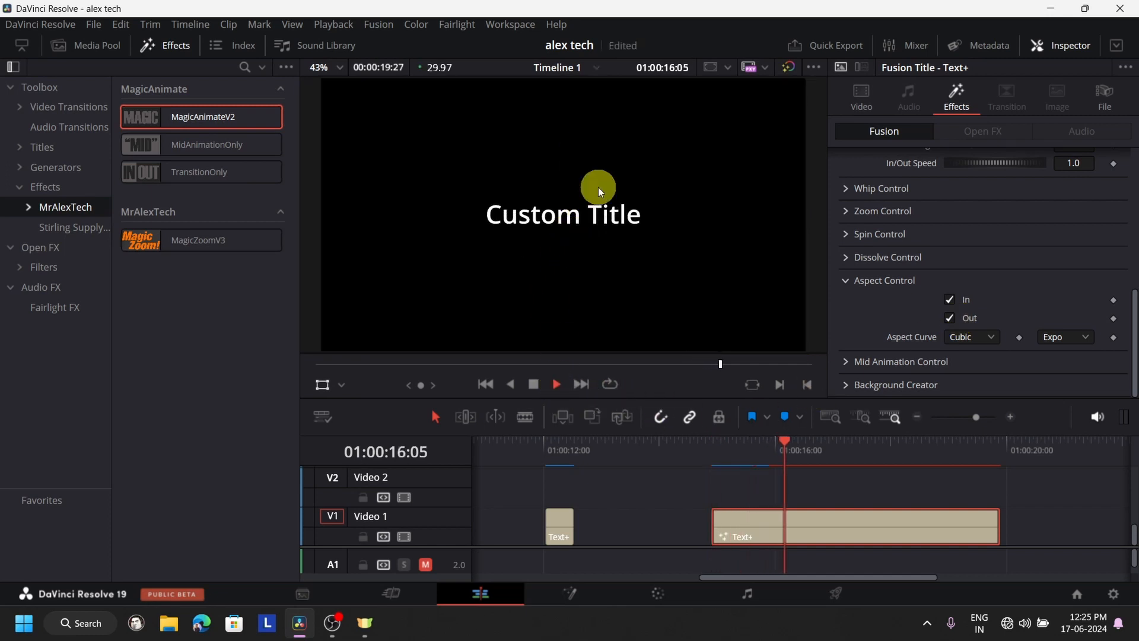
pyautogui.click(716, 451)
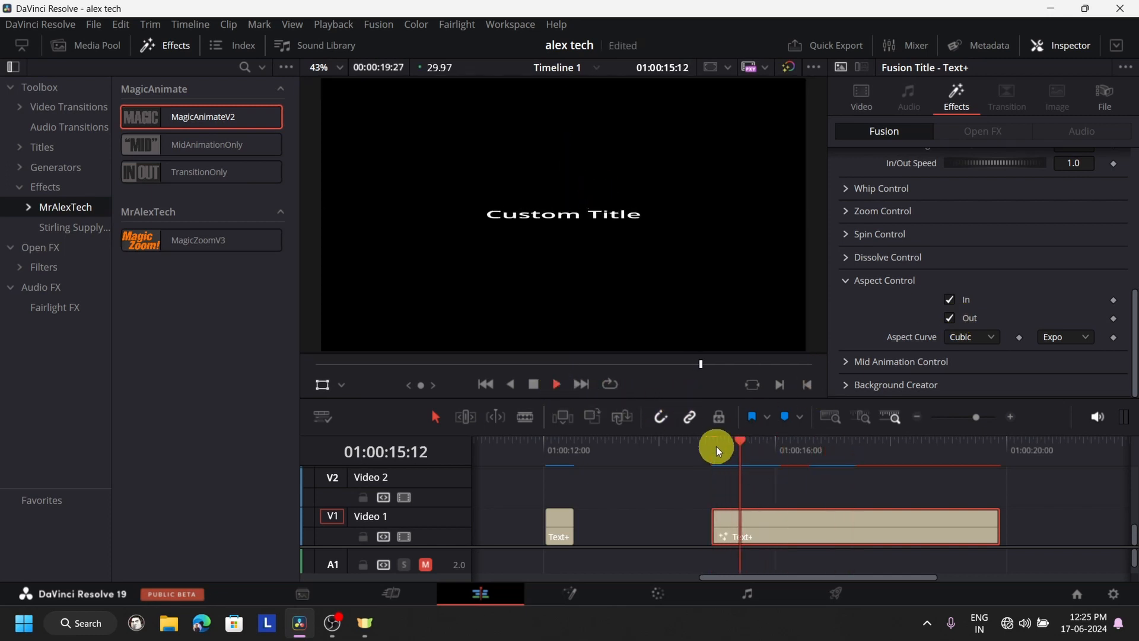
pyautogui.click(534, 384)
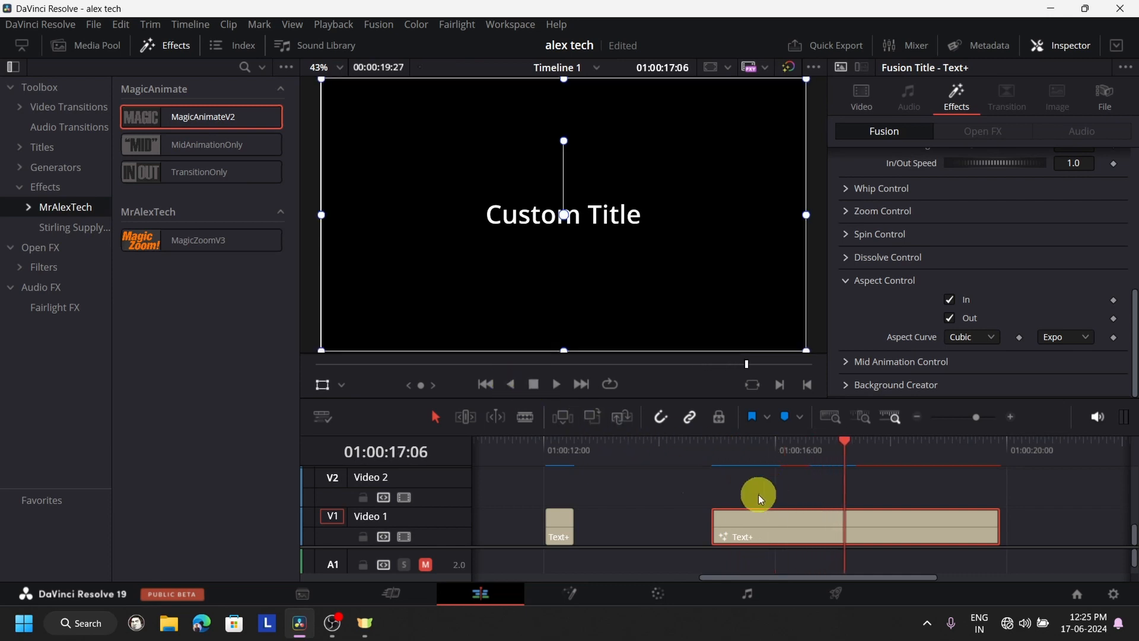
pyautogui.click(719, 460)
# - Enable the In animation of the title's Whip Control
pyautogui.scroll(10, 947, 249)
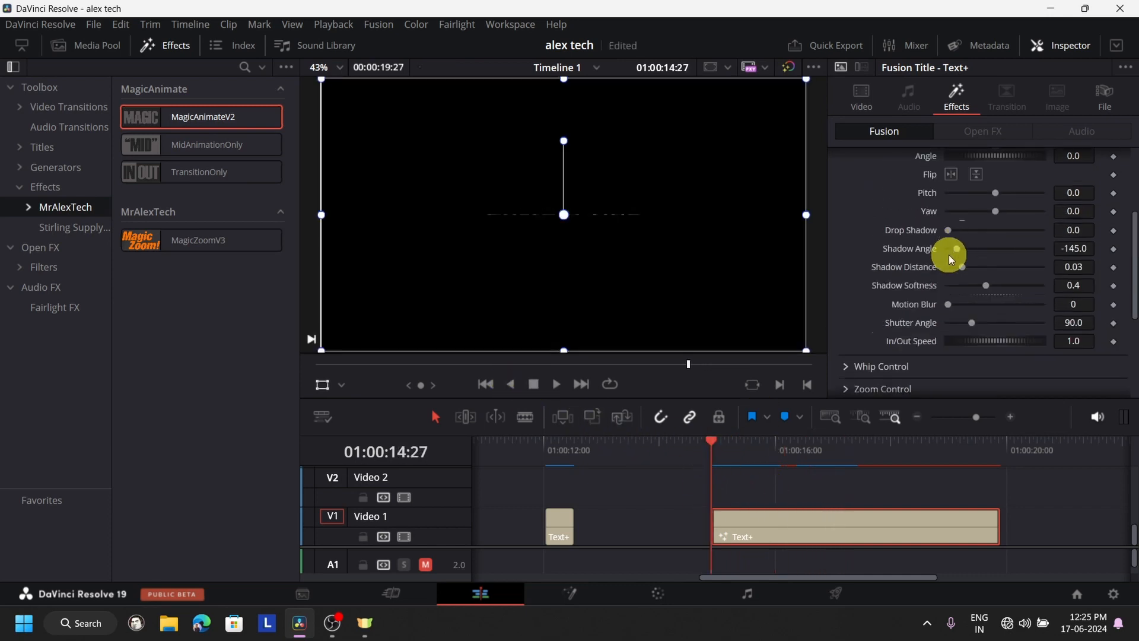
pyautogui.scroll(-5, 951, 260)
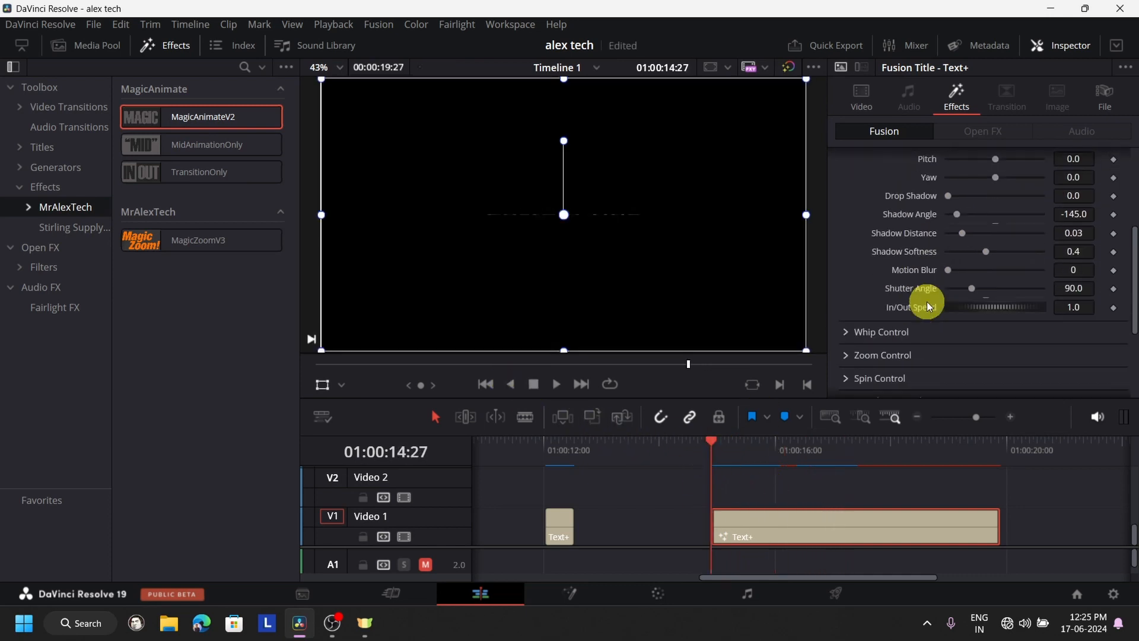
pyautogui.click(851, 335)
pyautogui.click(954, 355)
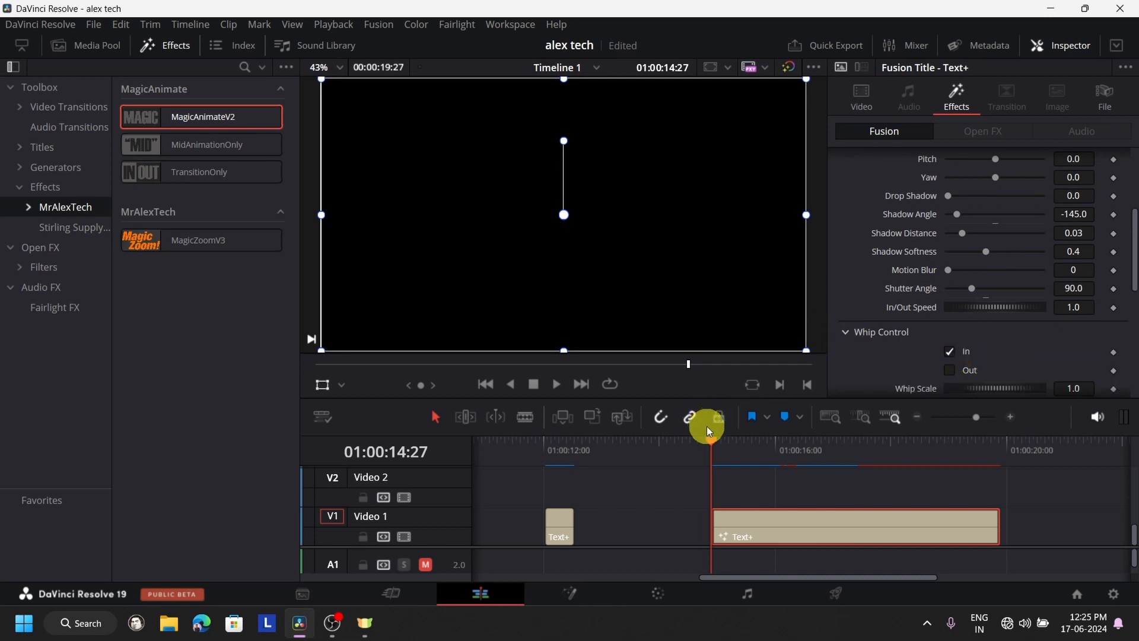
# - Play the title's opening twice from its start to preview the combined whip and aspect animation
pyautogui.click(555, 385)
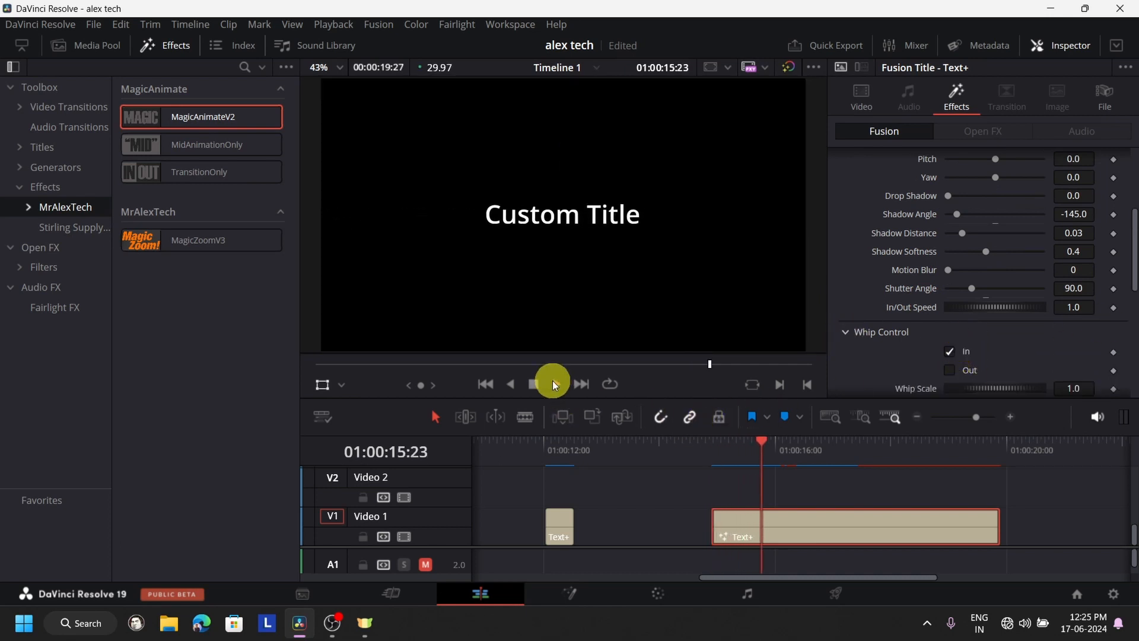
pyautogui.click(707, 456)
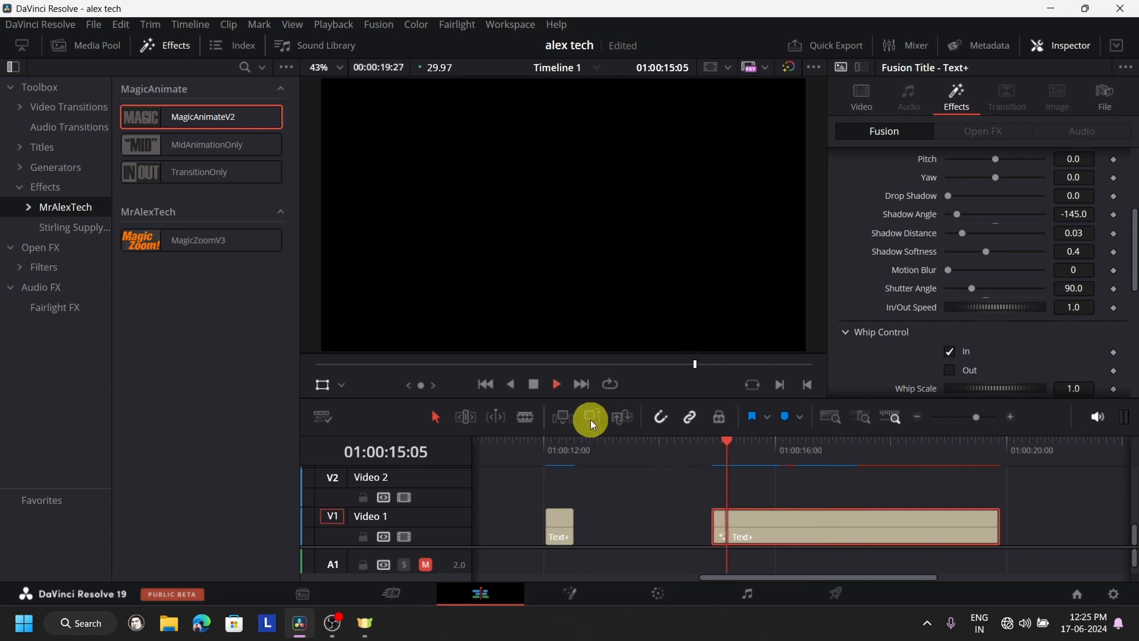
pyautogui.click(535, 384)
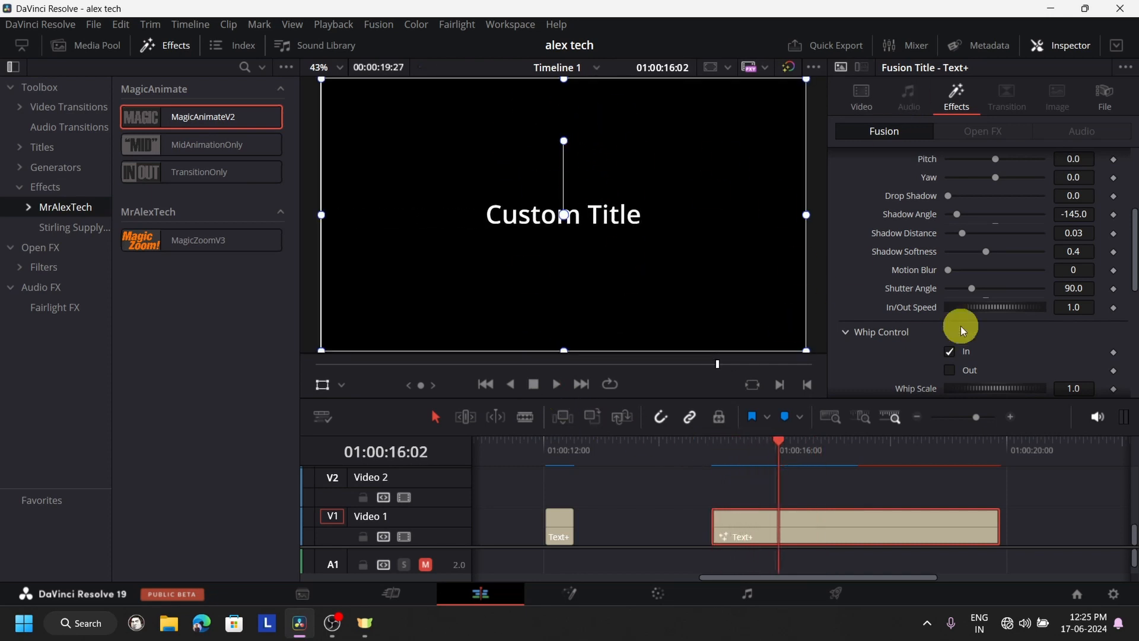
# - Enable the In animations of the title's Spin Control and Zoom Control
pyautogui.scroll(-3, 1013, 322)
pyautogui.scroll(-4, 1016, 325)
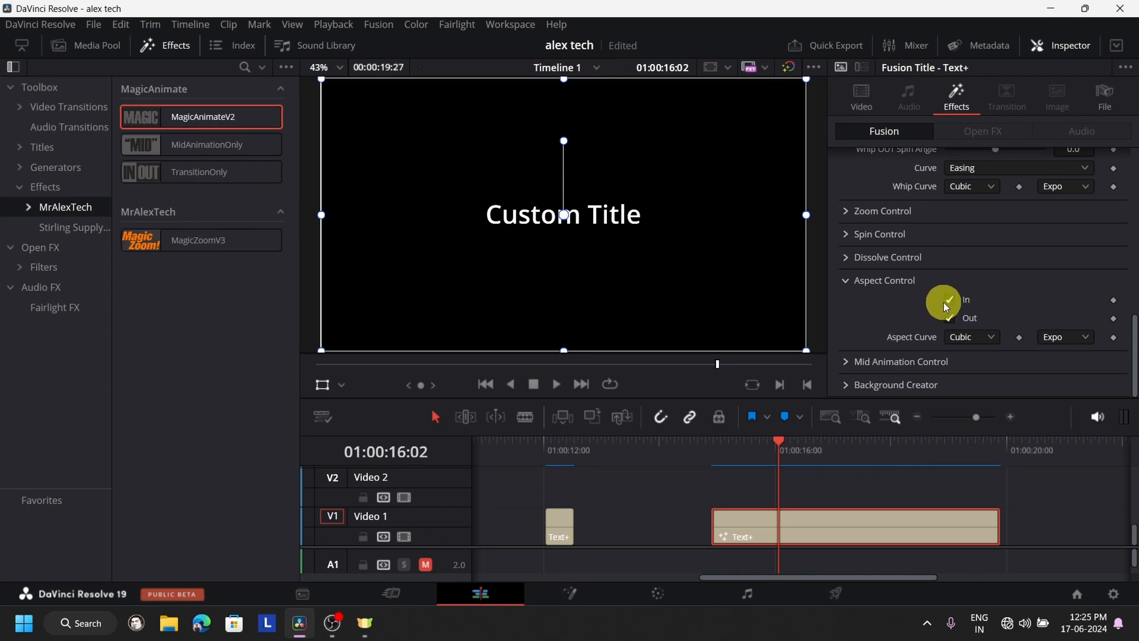
pyautogui.scroll(5, 951, 291)
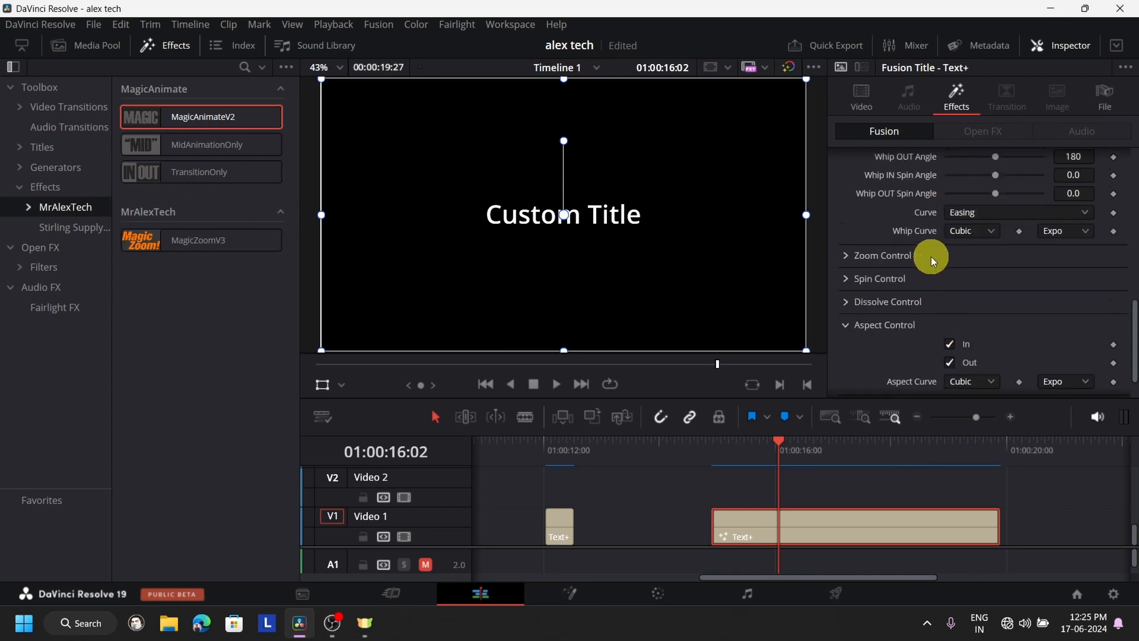
pyautogui.scroll(-5, 1065, 272)
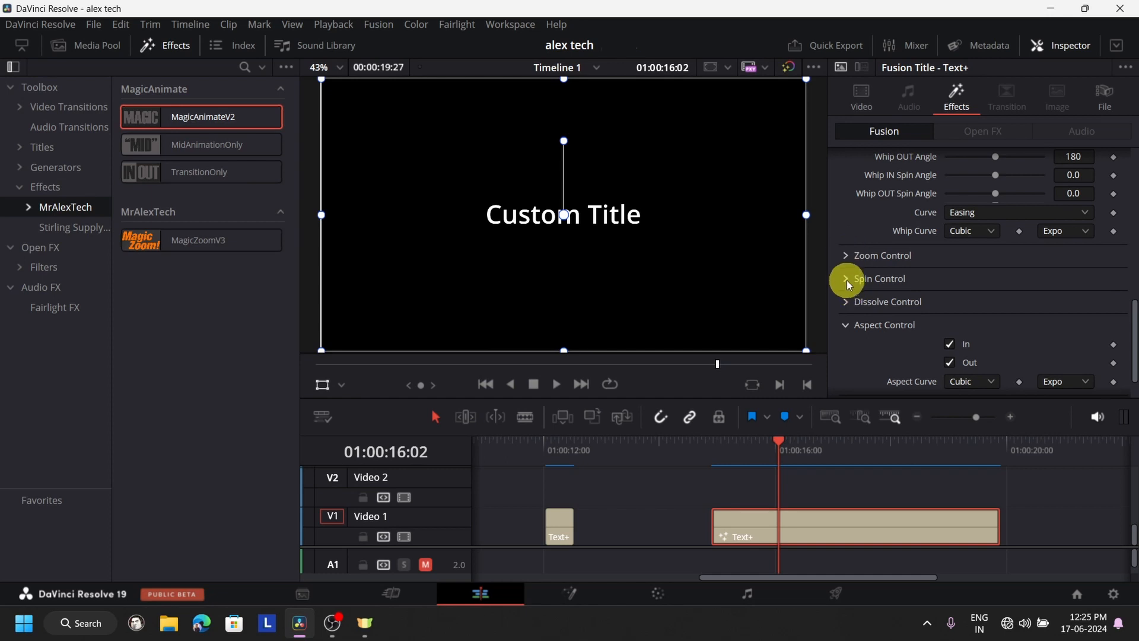
pyautogui.click(847, 279)
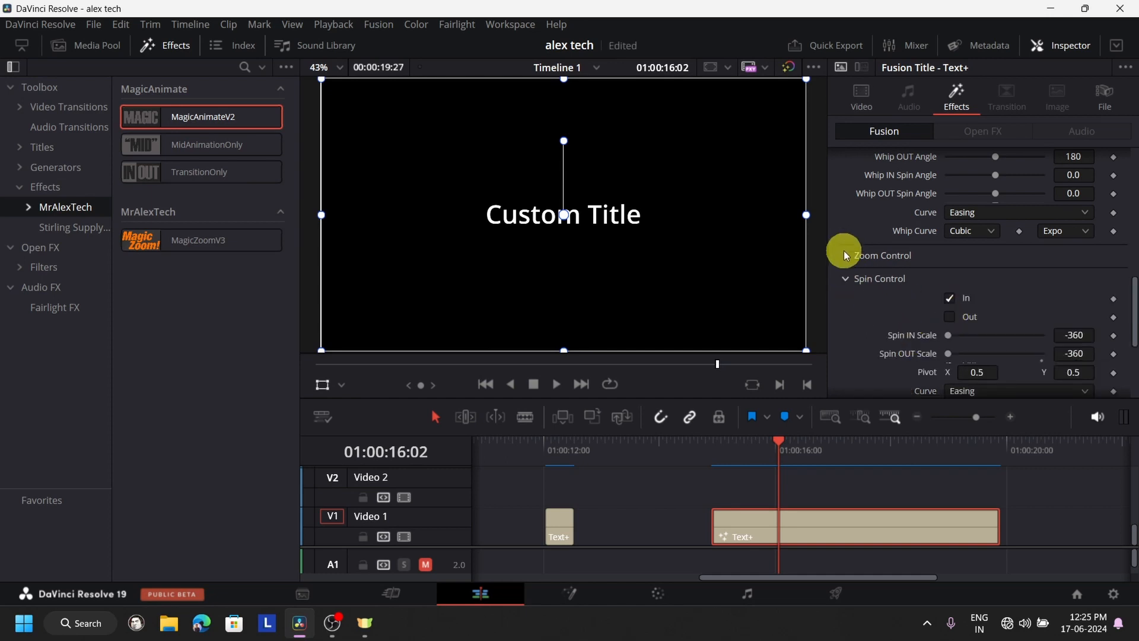
pyautogui.click(847, 255)
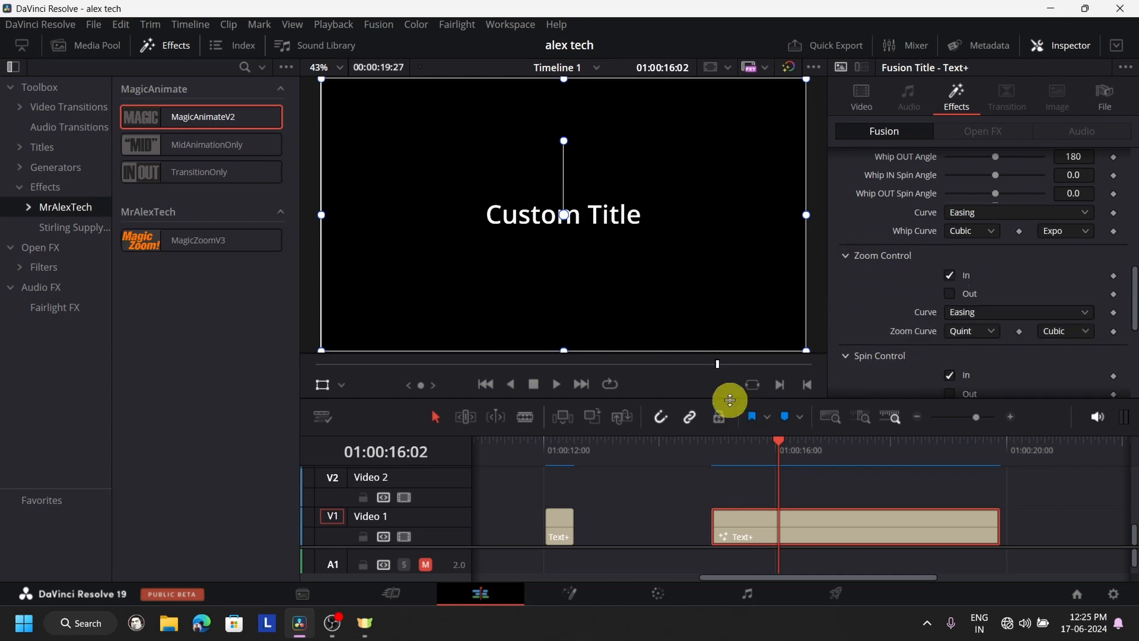
# - Preview the combined whip, zoom, spin and aspect entrance twice from the title's first frame, and select the title clip
pyautogui.click(716, 443)
pyautogui.click(549, 386)
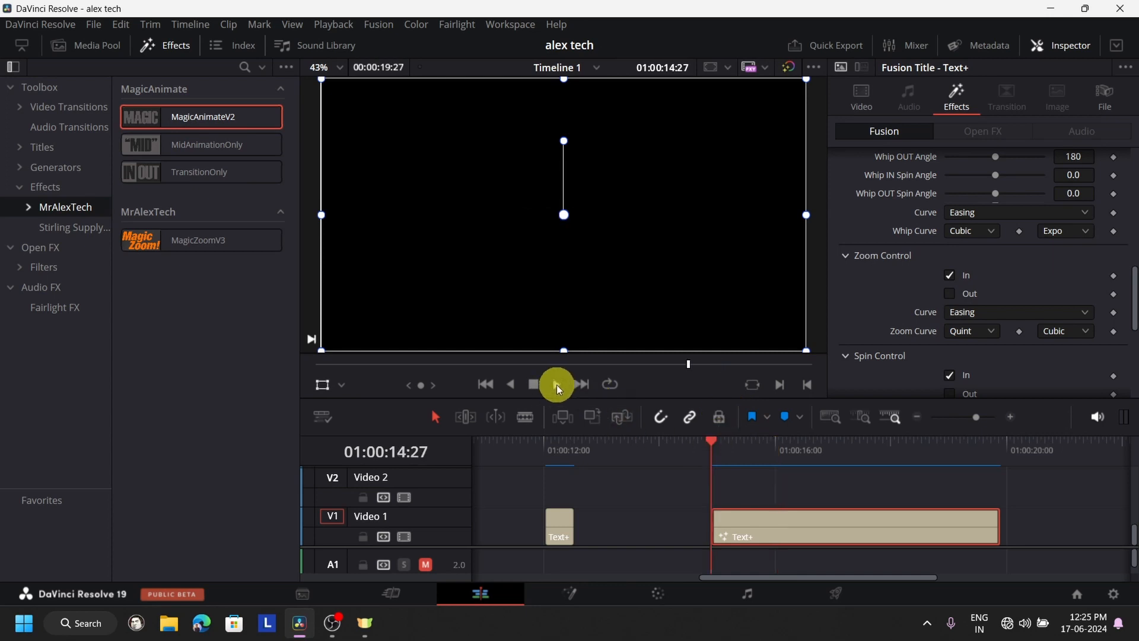
pyautogui.click(534, 384)
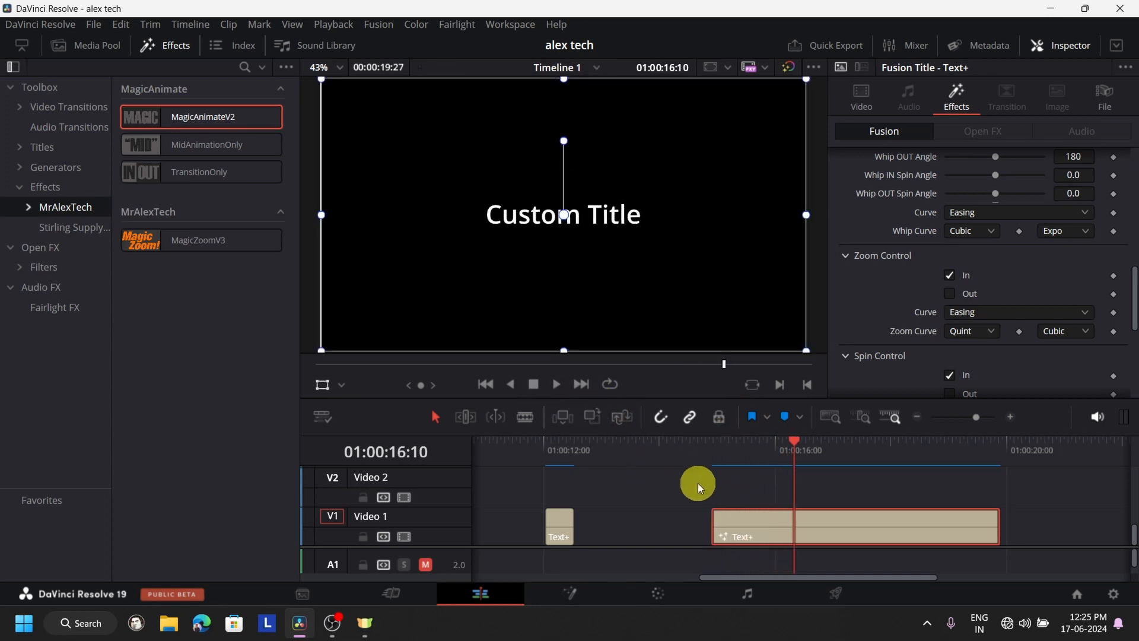
pyautogui.click(713, 446)
pyautogui.click(557, 385)
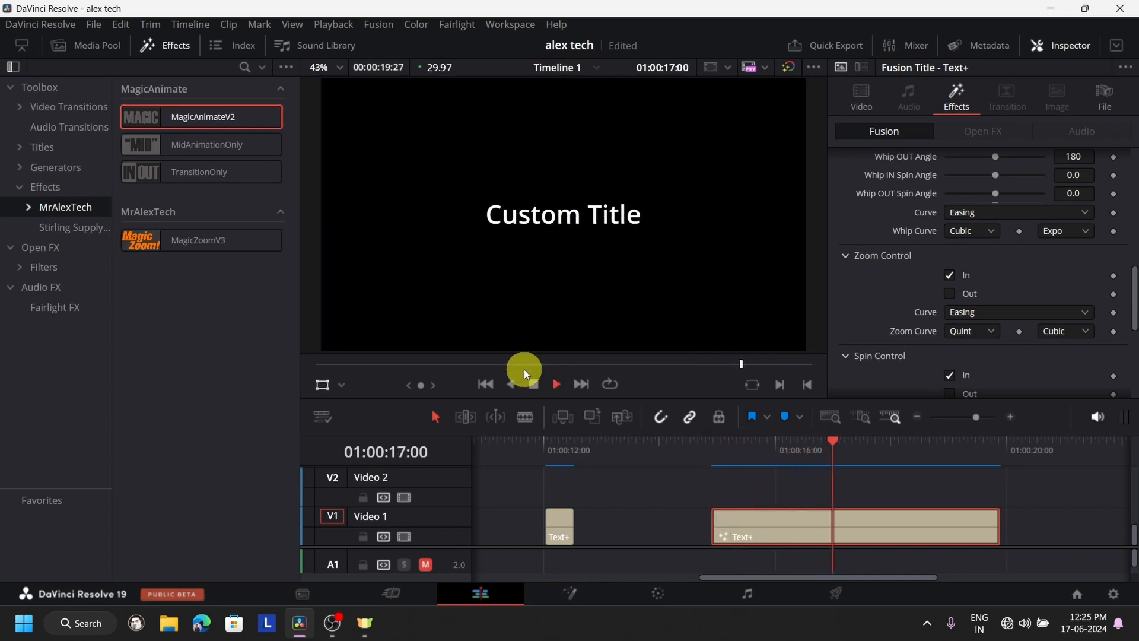
pyautogui.click(533, 384)
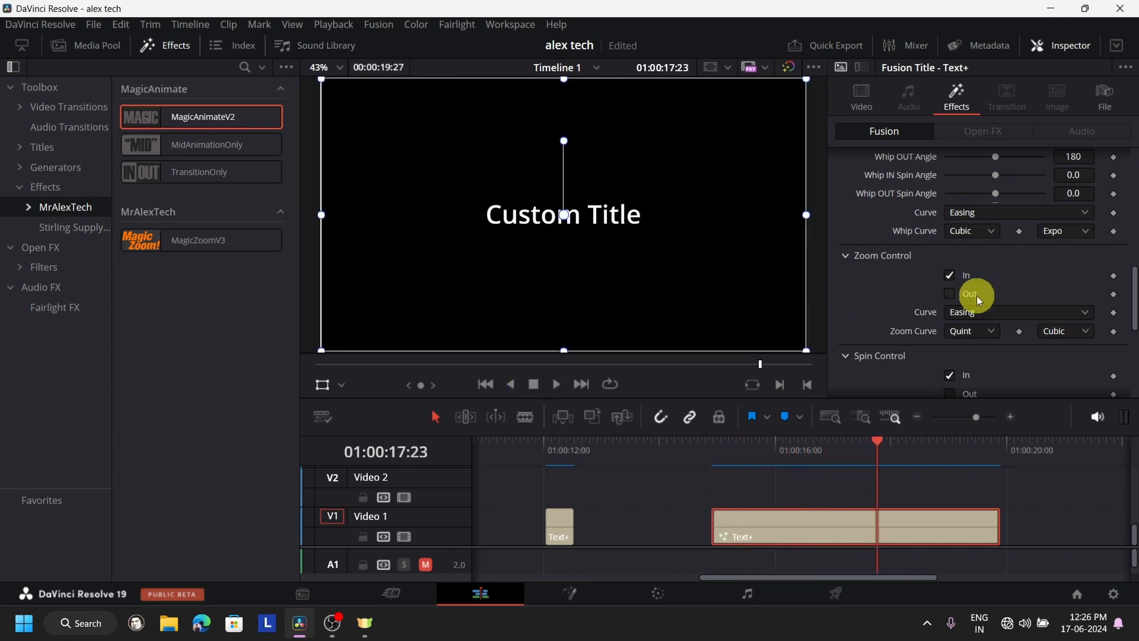
pyautogui.click(846, 521)
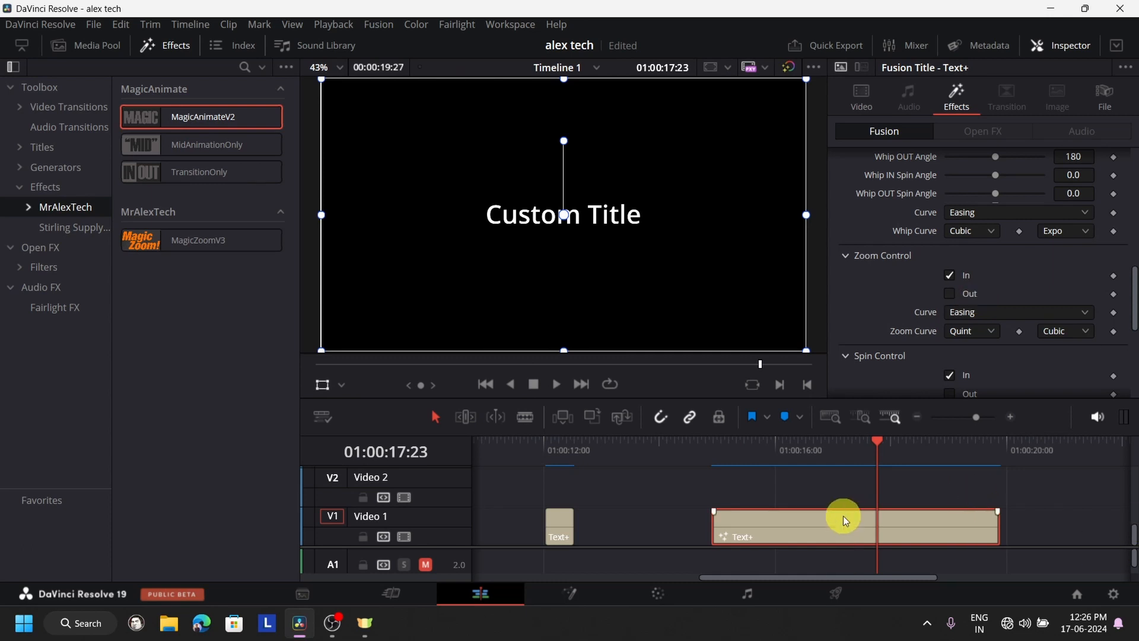
# - Delete the selected animated Text+ clip from video track 1
pyautogui.press('Delete')
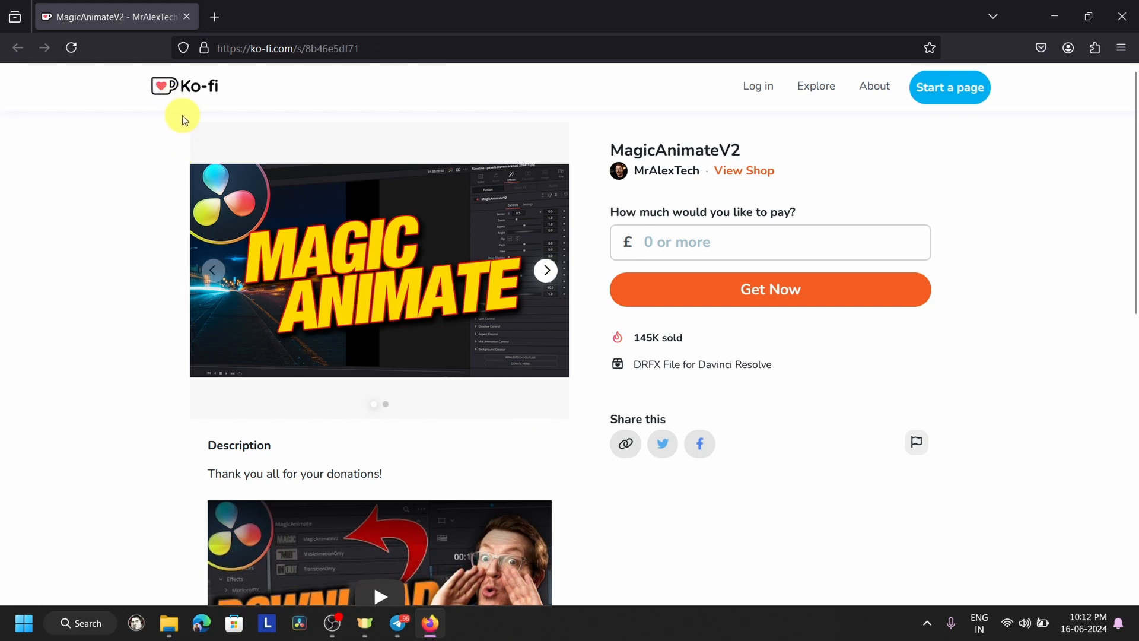
# - In the browser, open the MrBeast Title Pack from MrAlexTech's Ko-fi shop and order it for £0
pyautogui.scroll(-10, 444, 207)
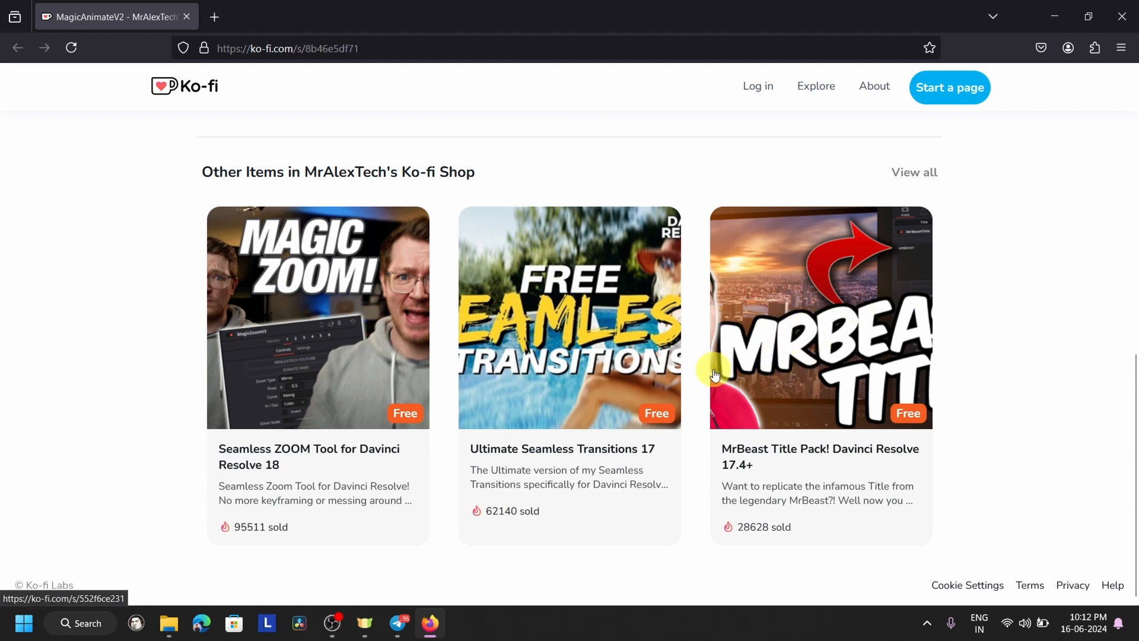
pyautogui.click(848, 303)
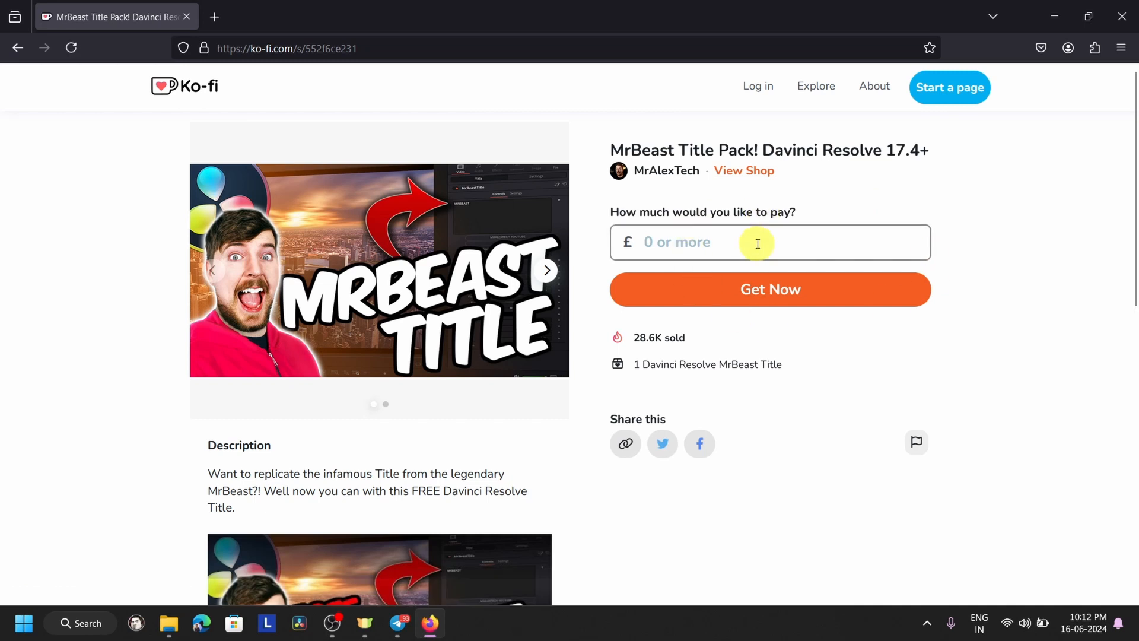
pyautogui.click(756, 243)
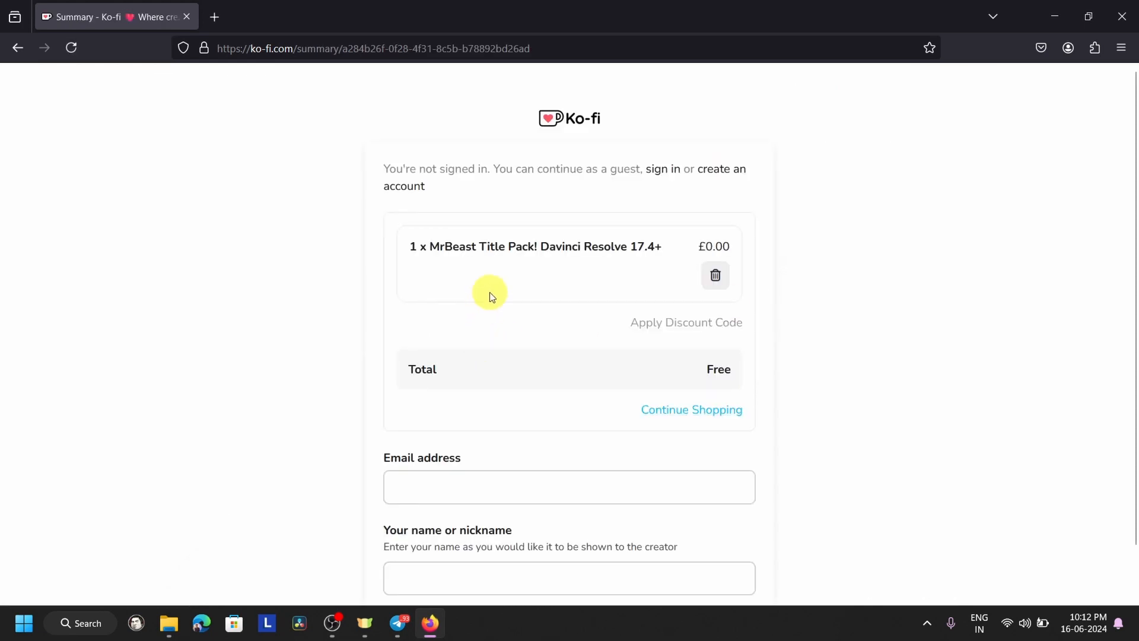
# - Fill in the buyer's email address and nickname, correct the email's missing @ sign, and check out the free order
pyautogui.scroll(-3, 501, 337)
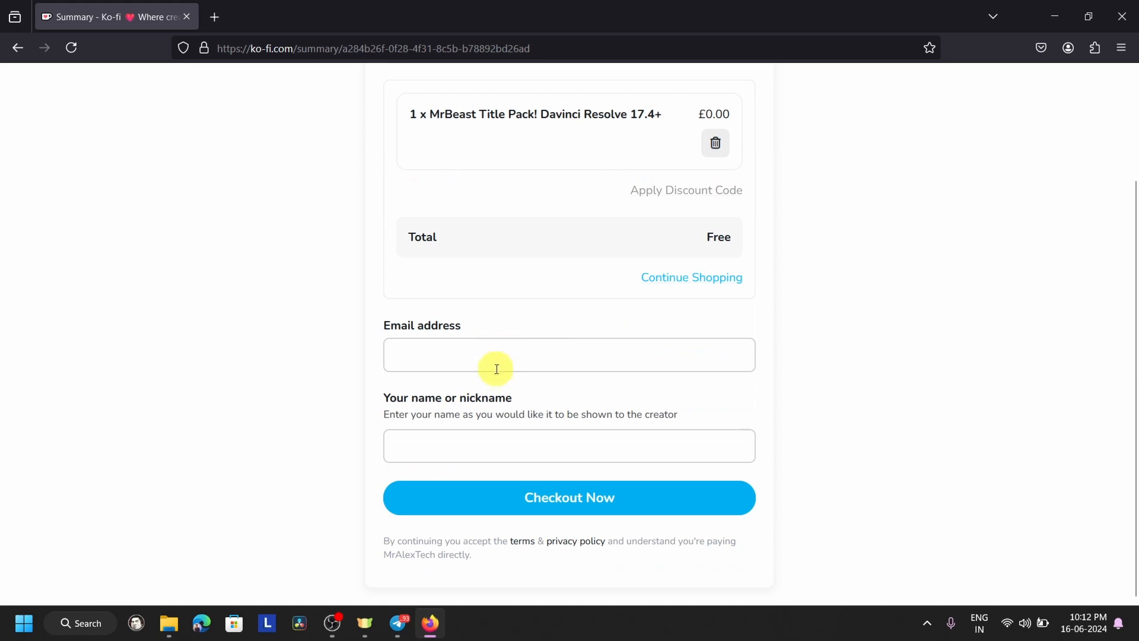
pyautogui.click(499, 360)
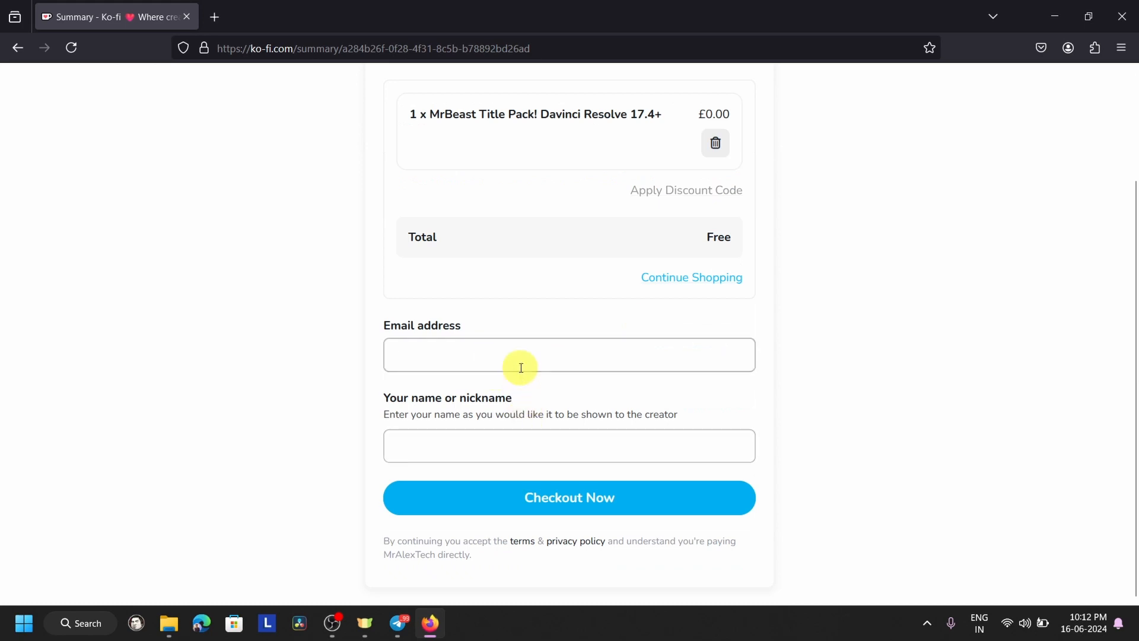
pyautogui.click(521, 368)
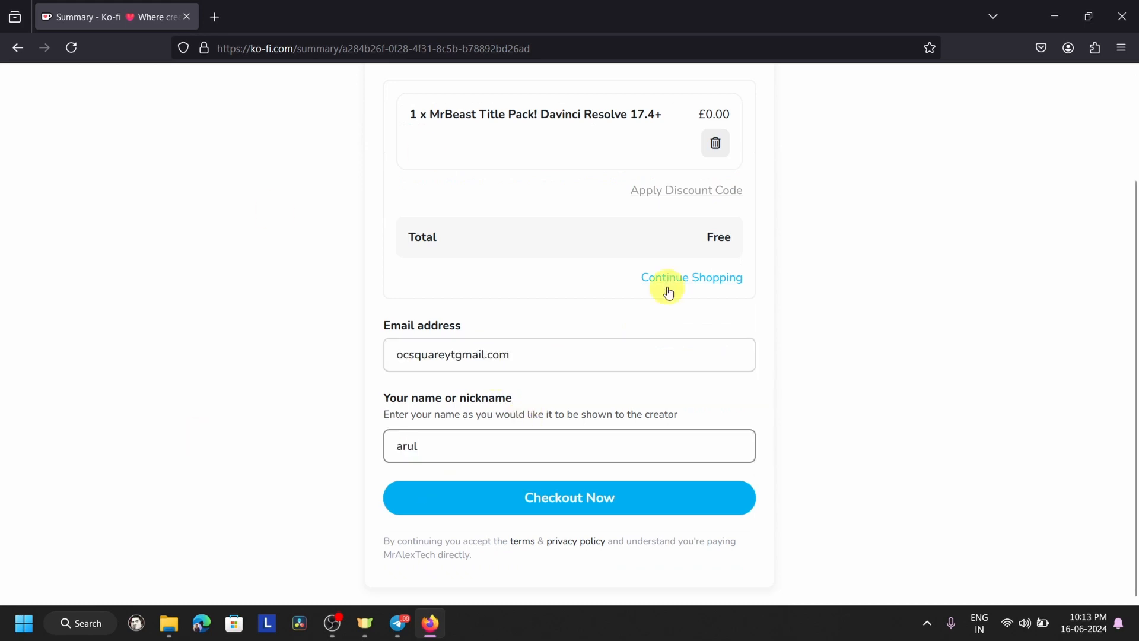
pyautogui.click(551, 512)
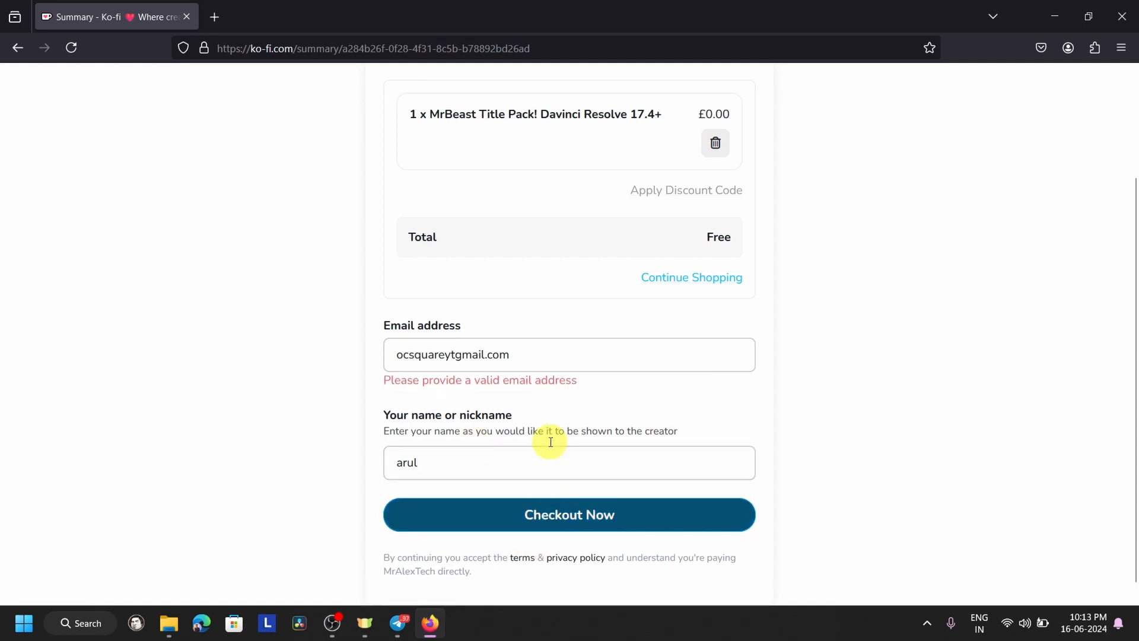
pyautogui.click(526, 359)
pyautogui.write('@')
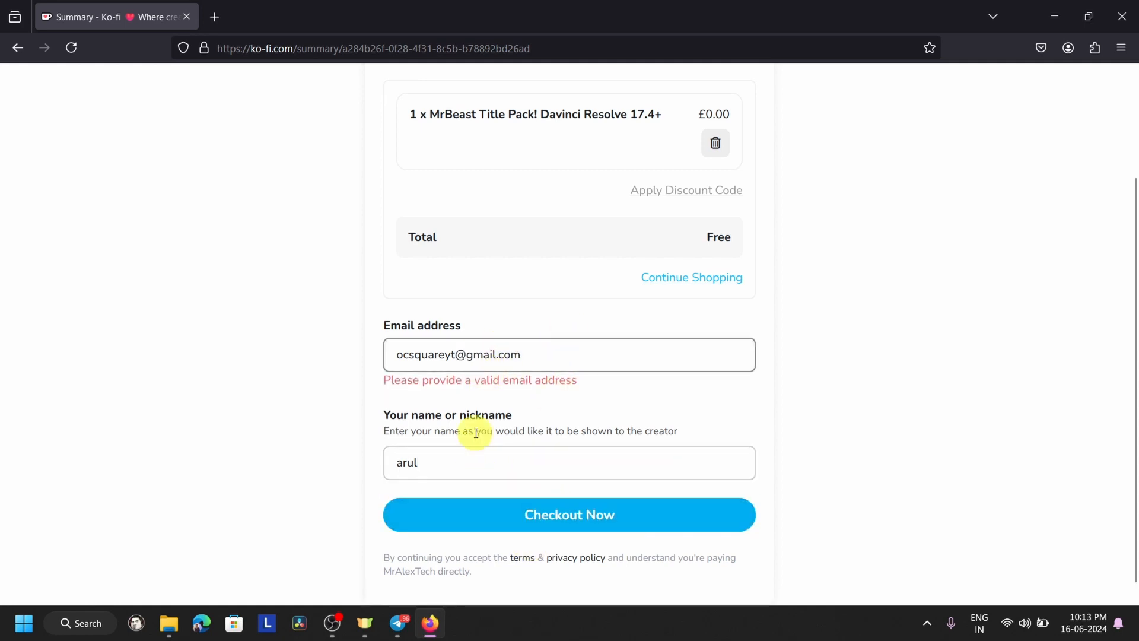
pyautogui.click(496, 527)
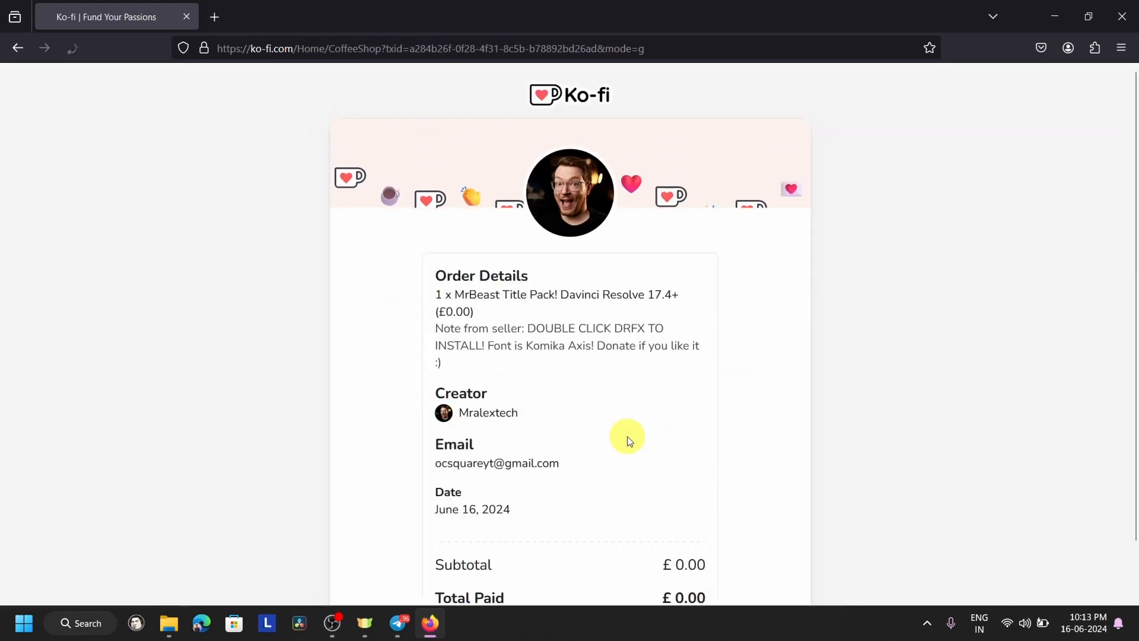
# - View the purchased content of the order and download MrBeastTitle.drfx
pyautogui.scroll(-4, 644, 358)
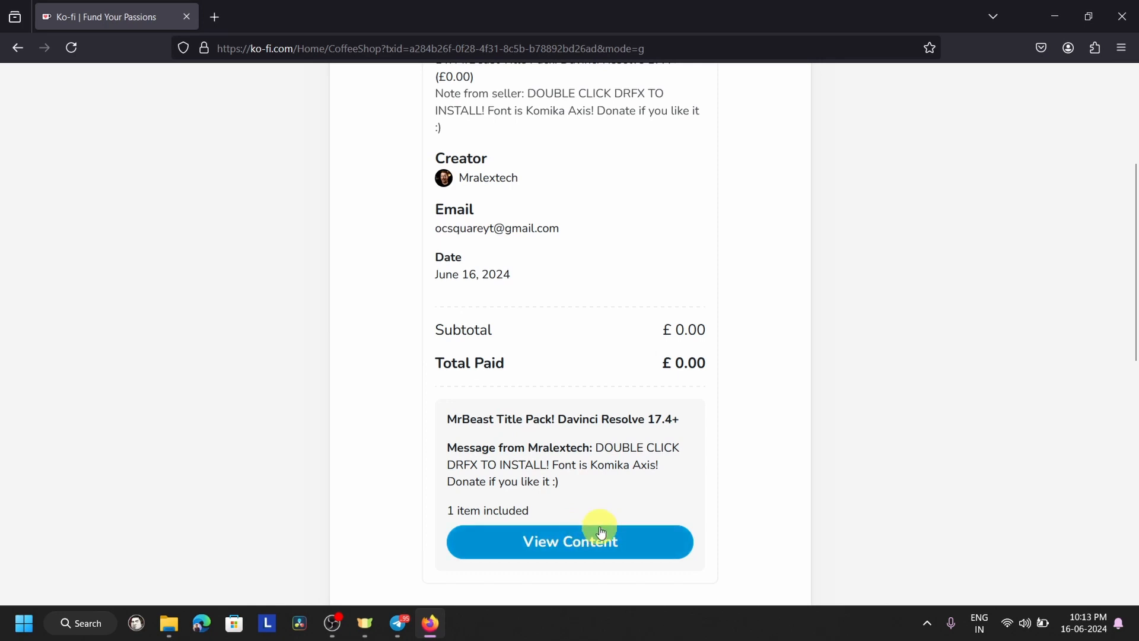
pyautogui.scroll(-3, 600, 532)
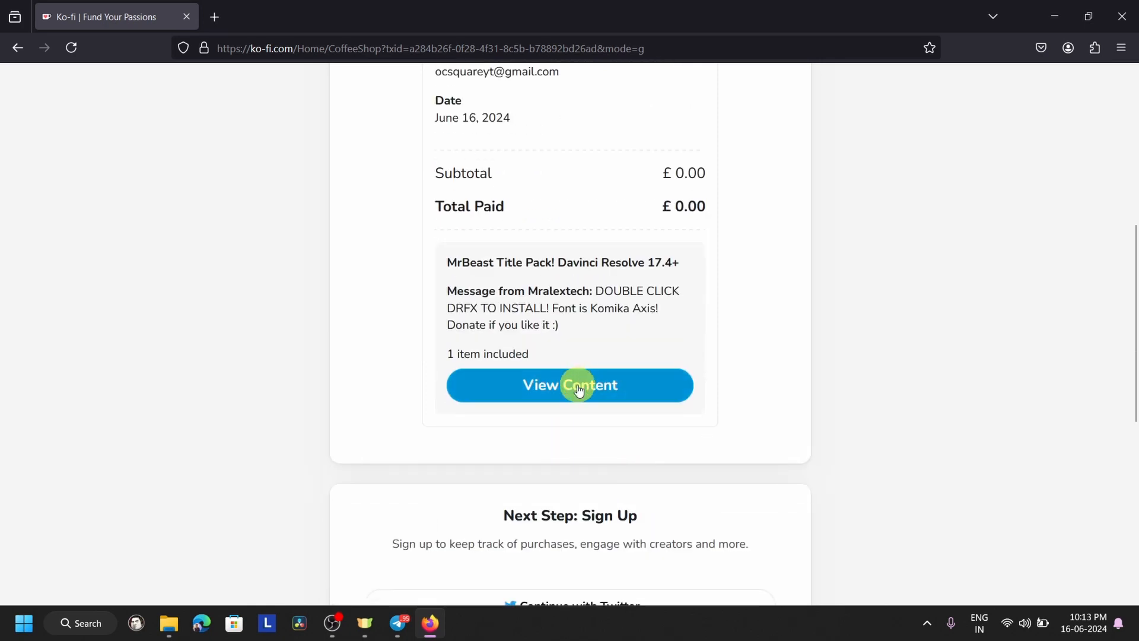
pyautogui.click(579, 390)
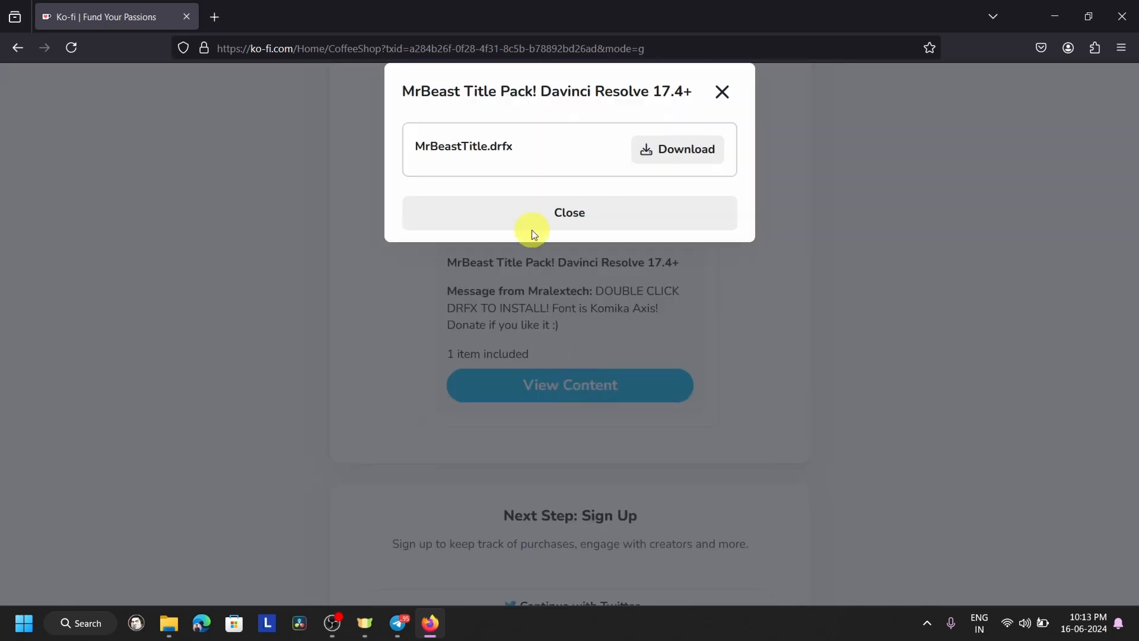
pyautogui.click(671, 157)
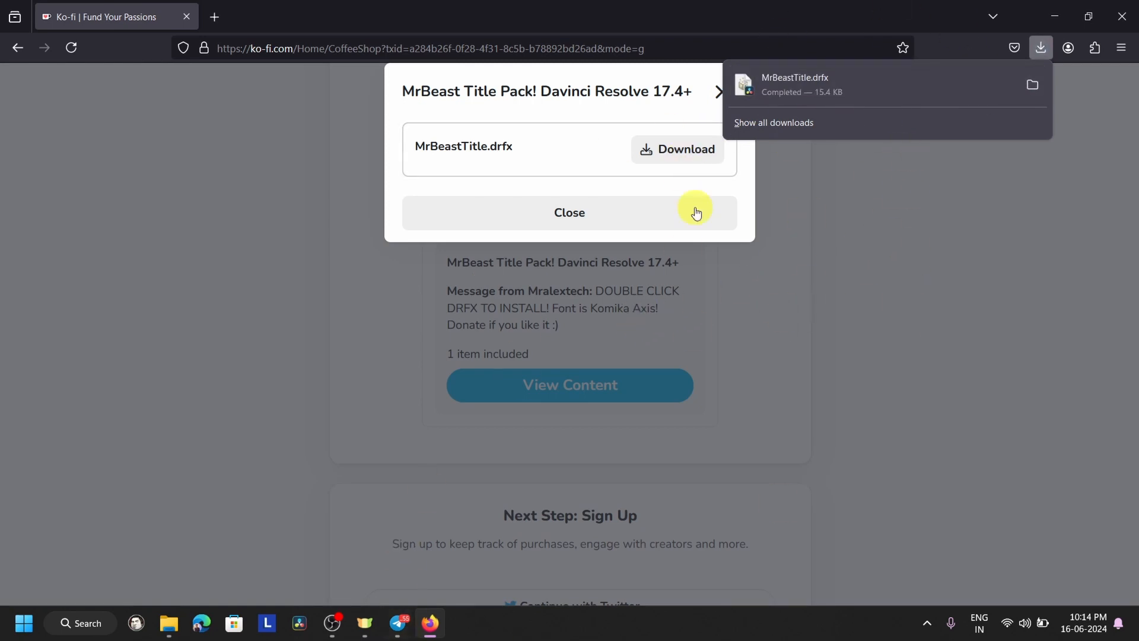
# - Close the browser and Telegram, and open the user's downloads folder on drive C: in File Explorer
pyautogui.click(1137, 15)
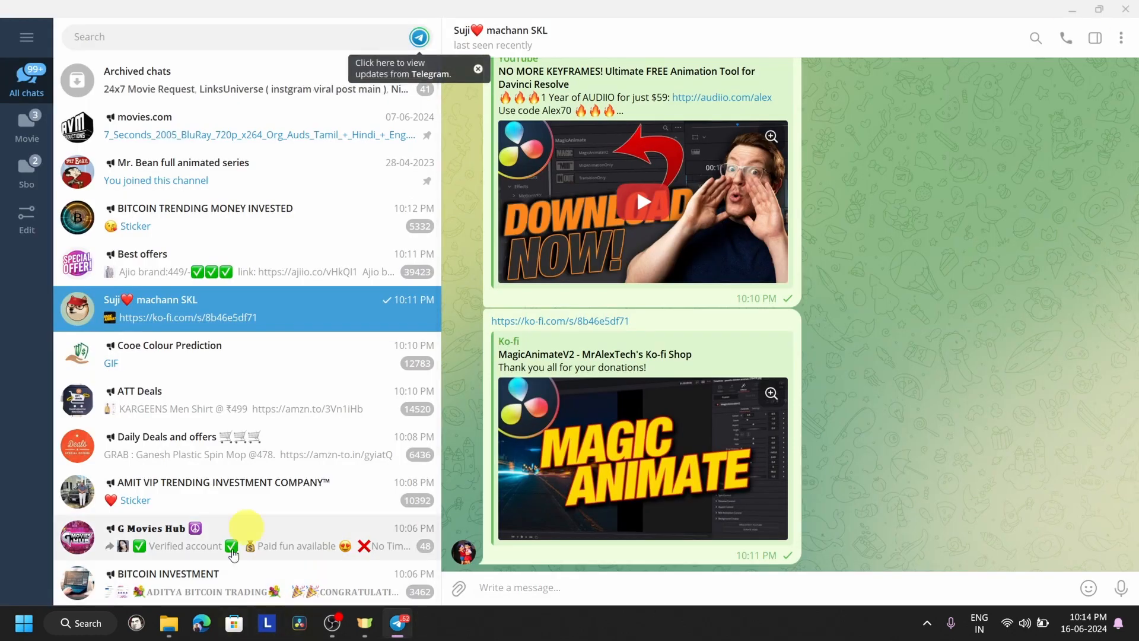
pyautogui.click(1125, 8)
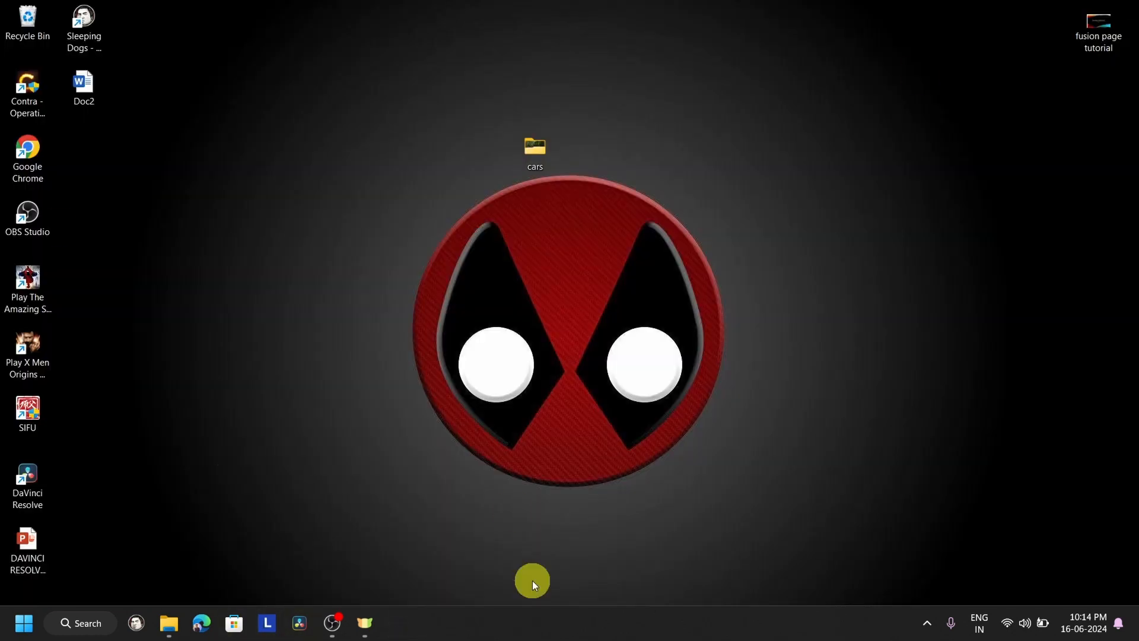
pyautogui.moveTo(168, 623)
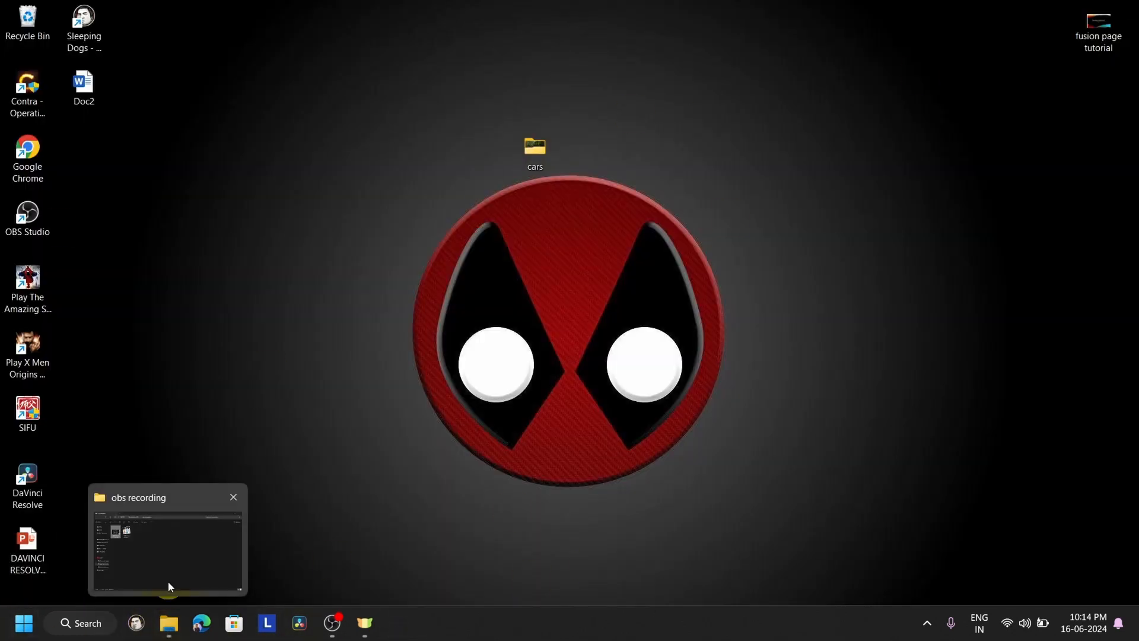
pyautogui.click(168, 578)
pyautogui.click(66, 356)
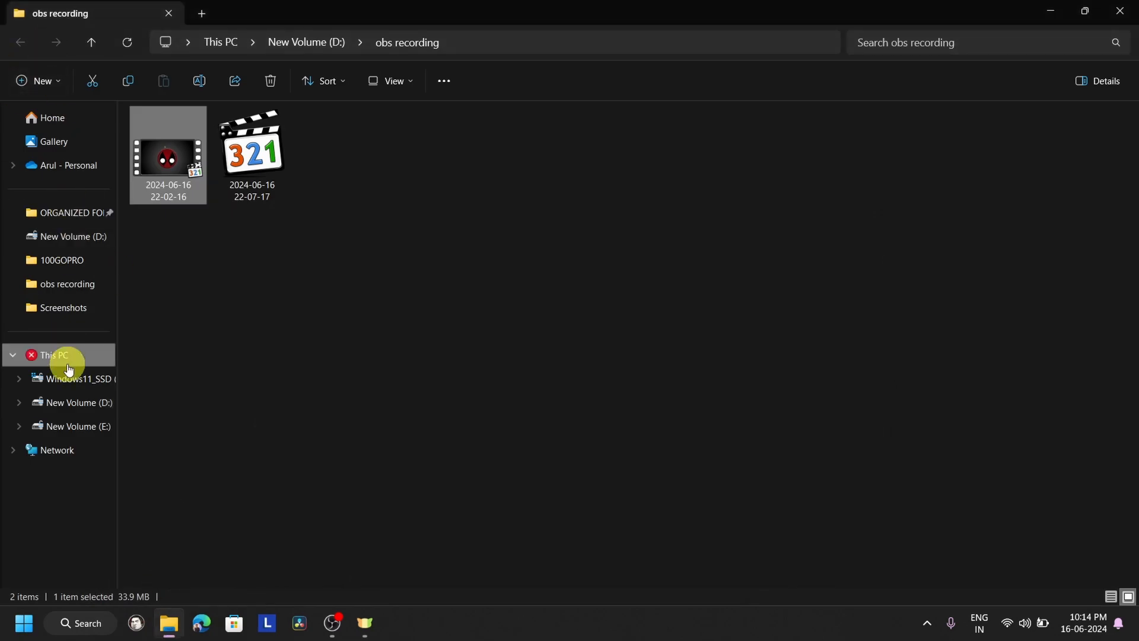
pyautogui.click(226, 138)
pyautogui.doubleClick(226, 138)
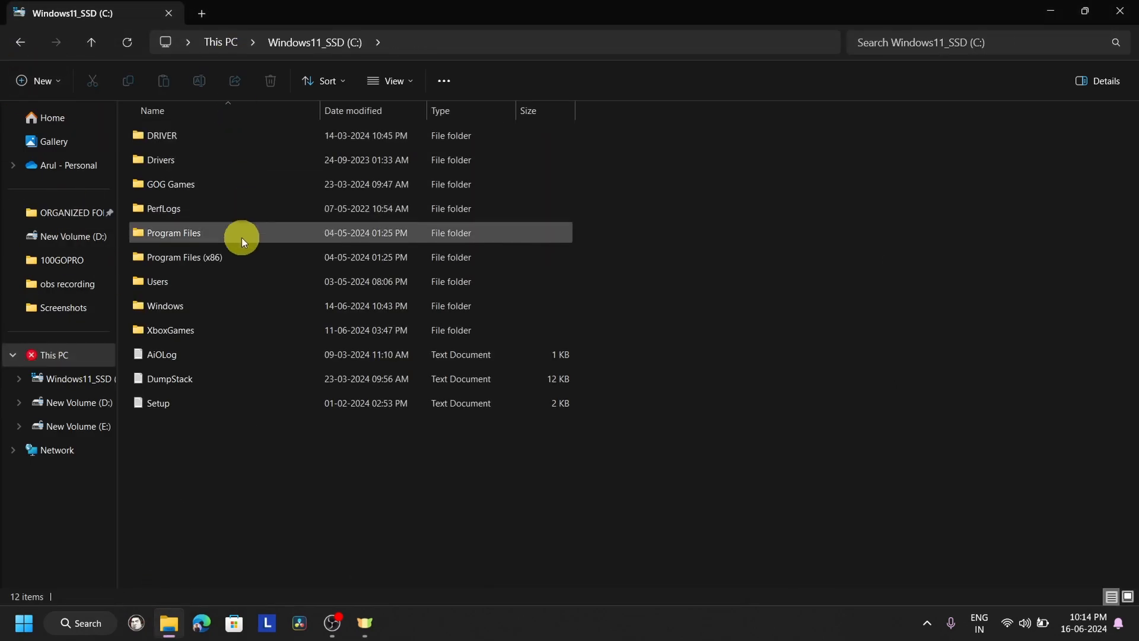
pyautogui.doubleClick(218, 282)
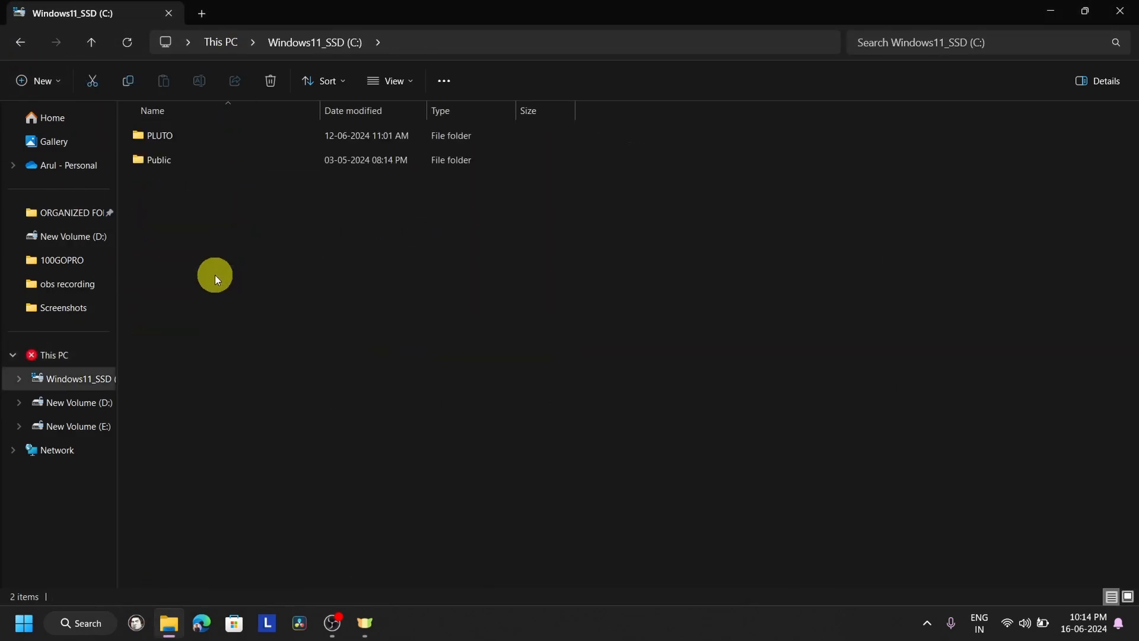
pyautogui.doubleClick(236, 138)
pyautogui.doubleClick(229, 186)
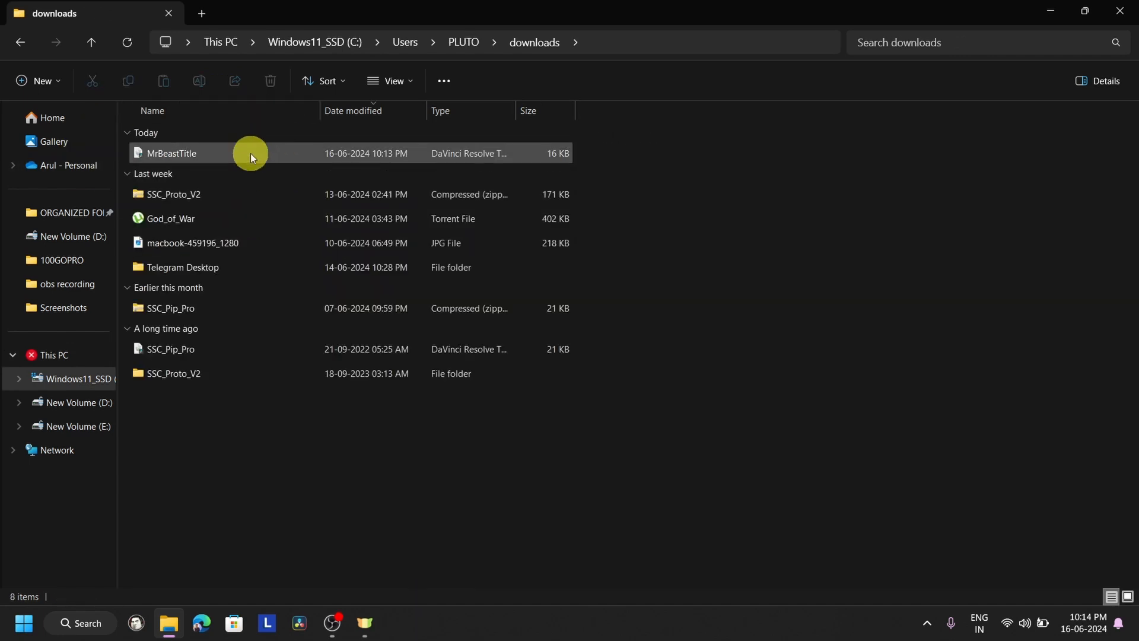
# - Cut the MrBeastTitle file and open the davinci effects' folder on drive E:
pyautogui.click(274, 156)
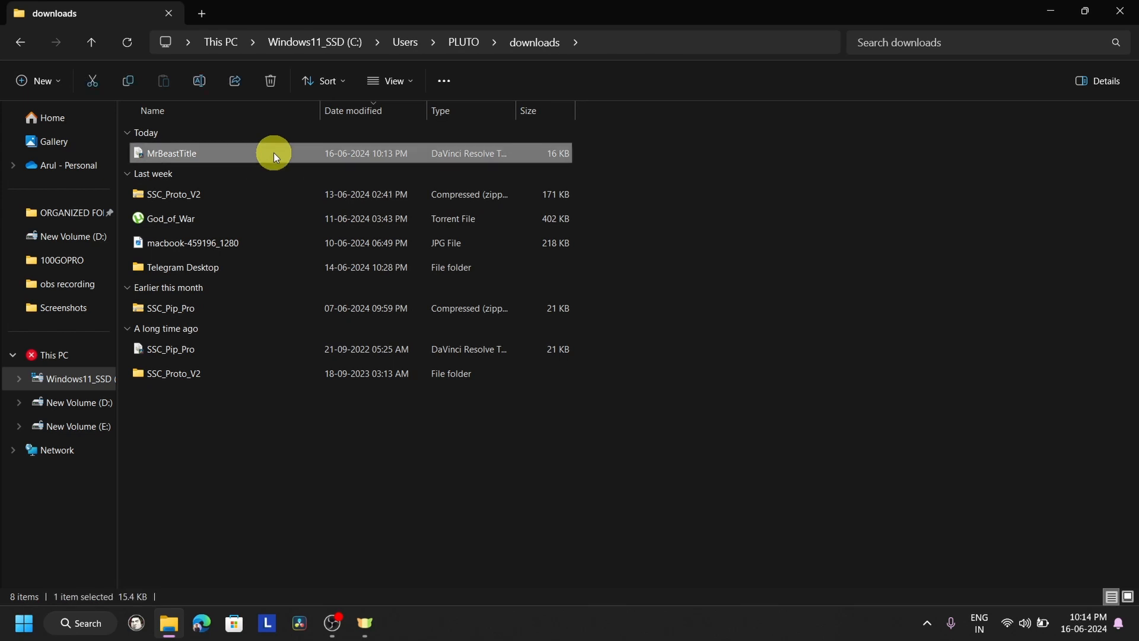
pyautogui.hotkey('ctrl', 'x')
pyautogui.click(90, 402)
pyautogui.click(96, 424)
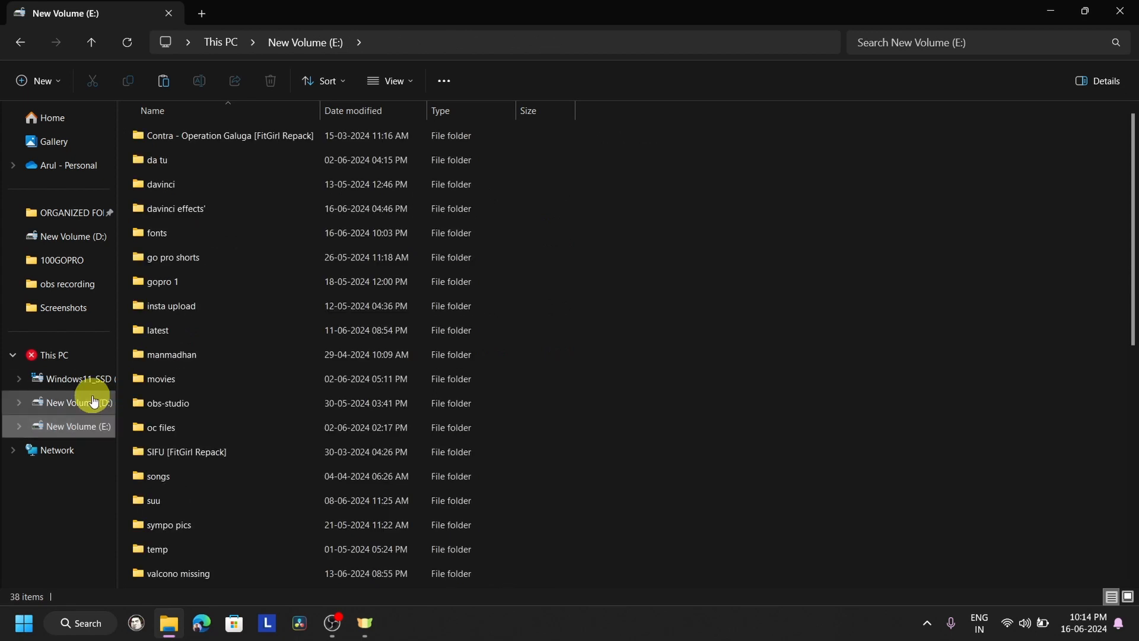
pyautogui.doubleClick(244, 210)
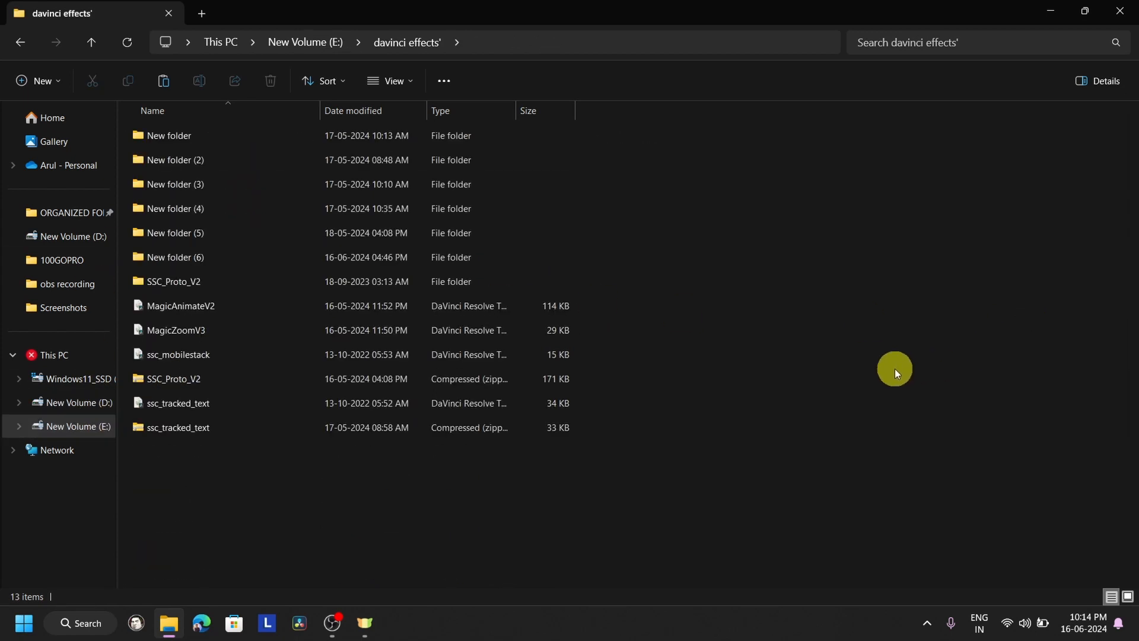
# - Create a folder named "mr beast text" in davinci effects' and paste the cut MrBeastTitle file into it
pyautogui.hotkey('ctrl', 'shift', 'n')
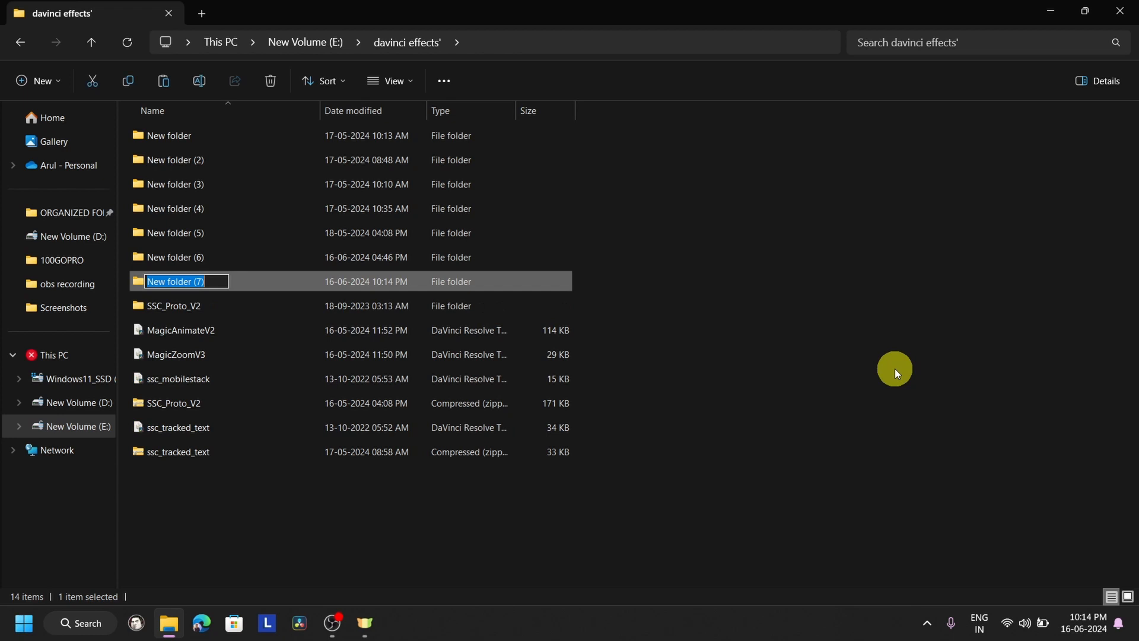
pyautogui.press('BackSpace')
pyautogui.write('mr')
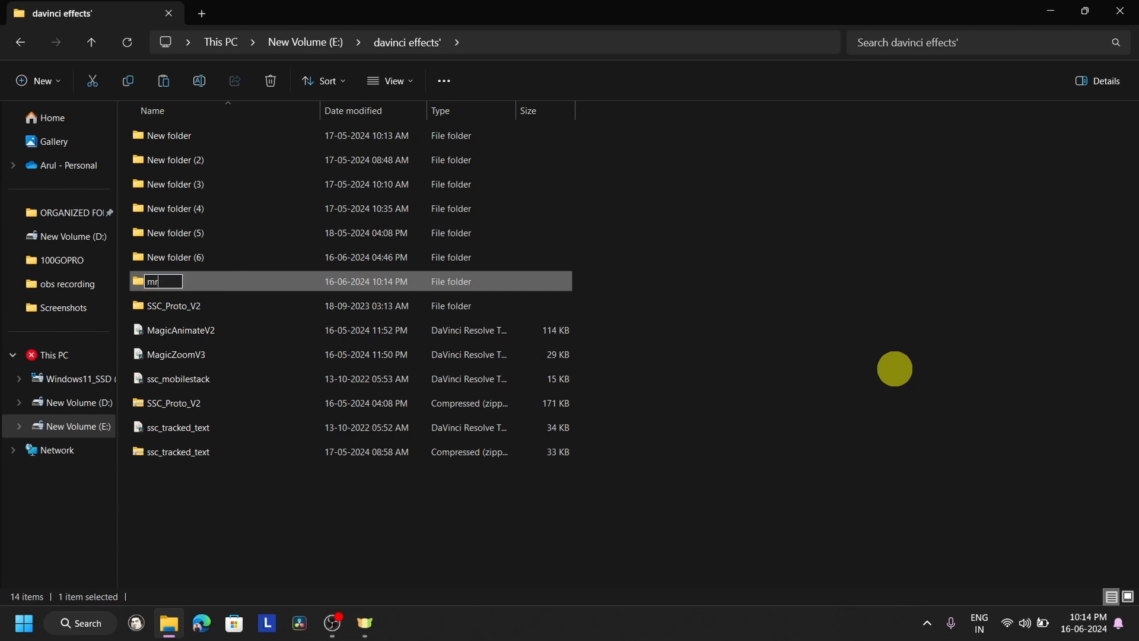
pyautogui.write(' beast tex')
pyautogui.press('Return')
pyautogui.press('Return')
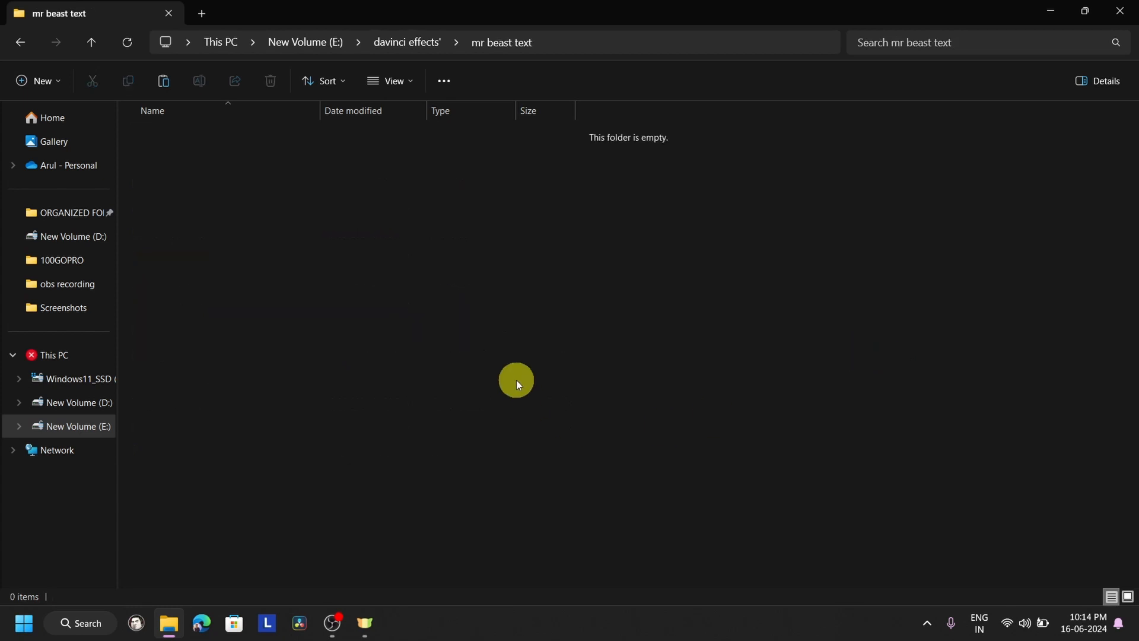
pyautogui.hotkey('ctrl', 'v')
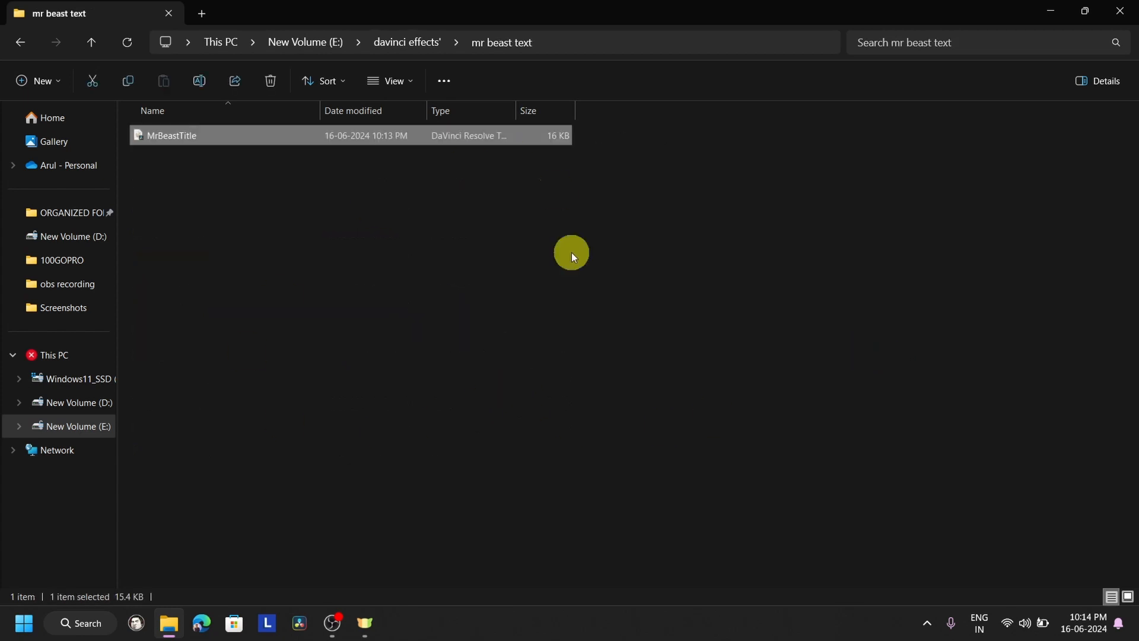
pyautogui.click(554, 304)
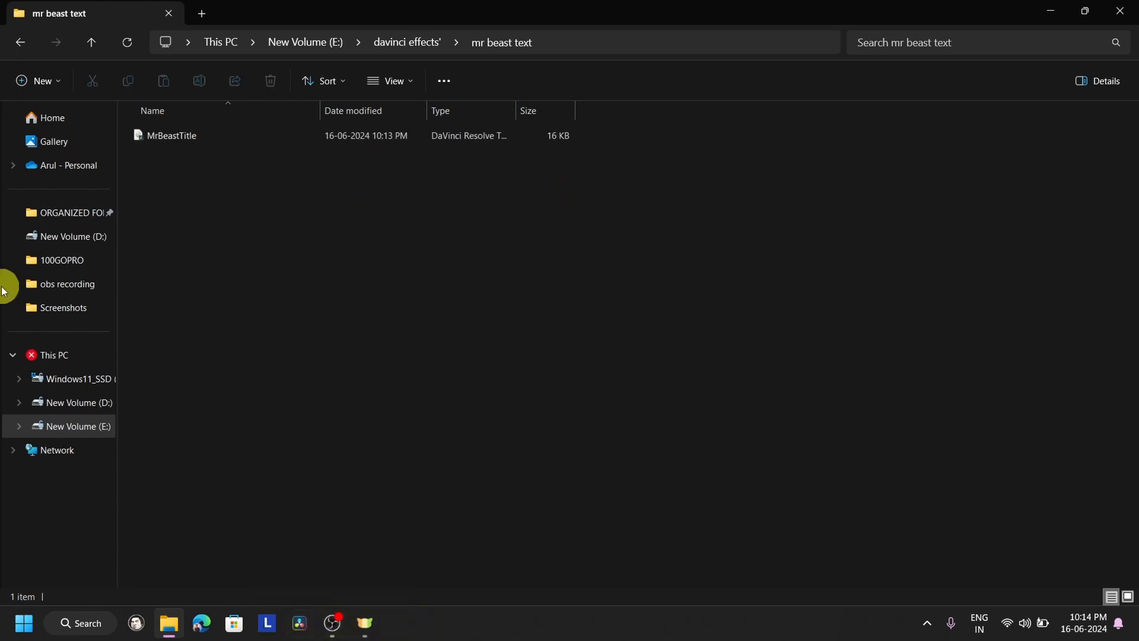
# - Open the MrBeastTitle file to install it in DaVinci Resolve, and place the MrAlexTech MrBeastTitle at the start of video track 1
pyautogui.click(279, 137)
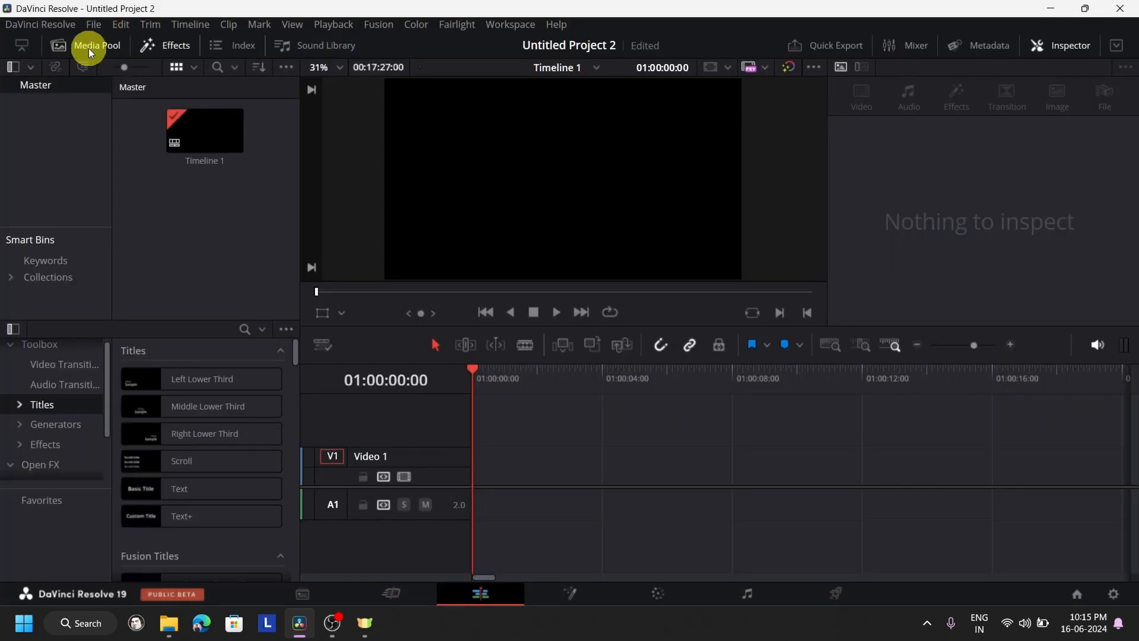
pyautogui.click(89, 46)
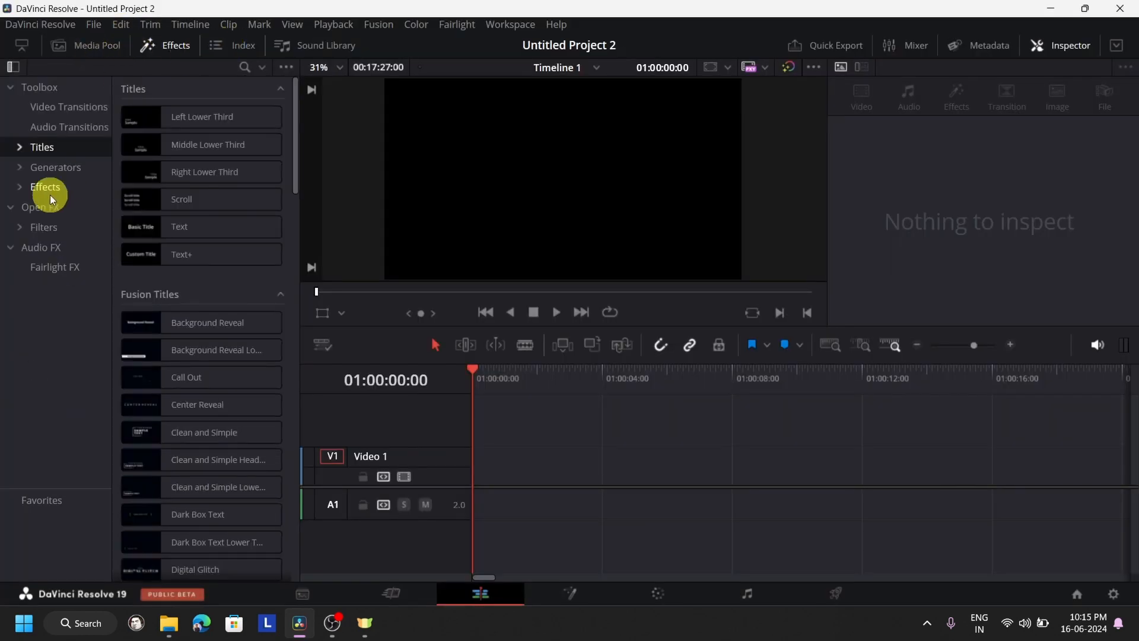
pyautogui.click(20, 147)
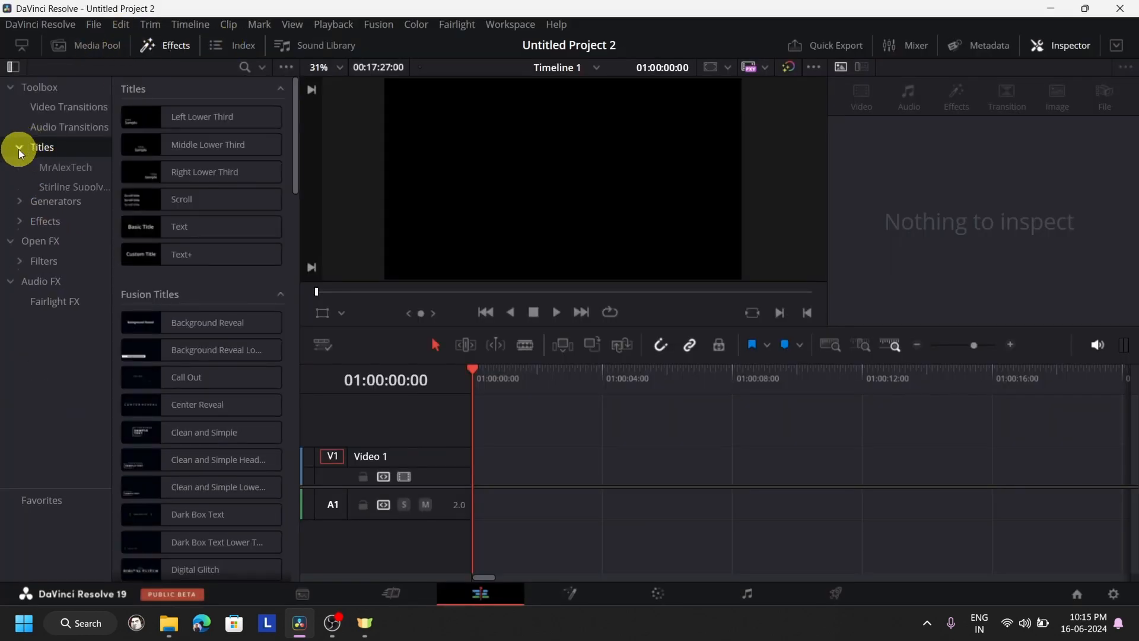
pyautogui.click(69, 169)
pyautogui.moveTo(148, 110); pyautogui.dragTo(518, 474)
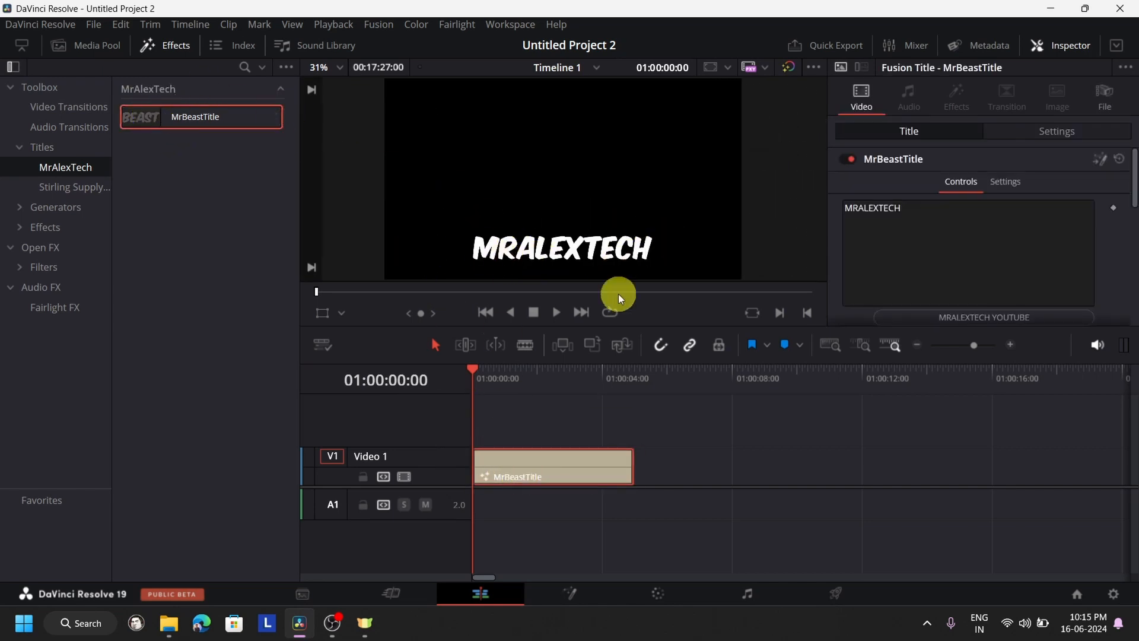
# - Replace the MrBeastTitle clip's placeholder text with "OC SQU"
pyautogui.click(982, 256)
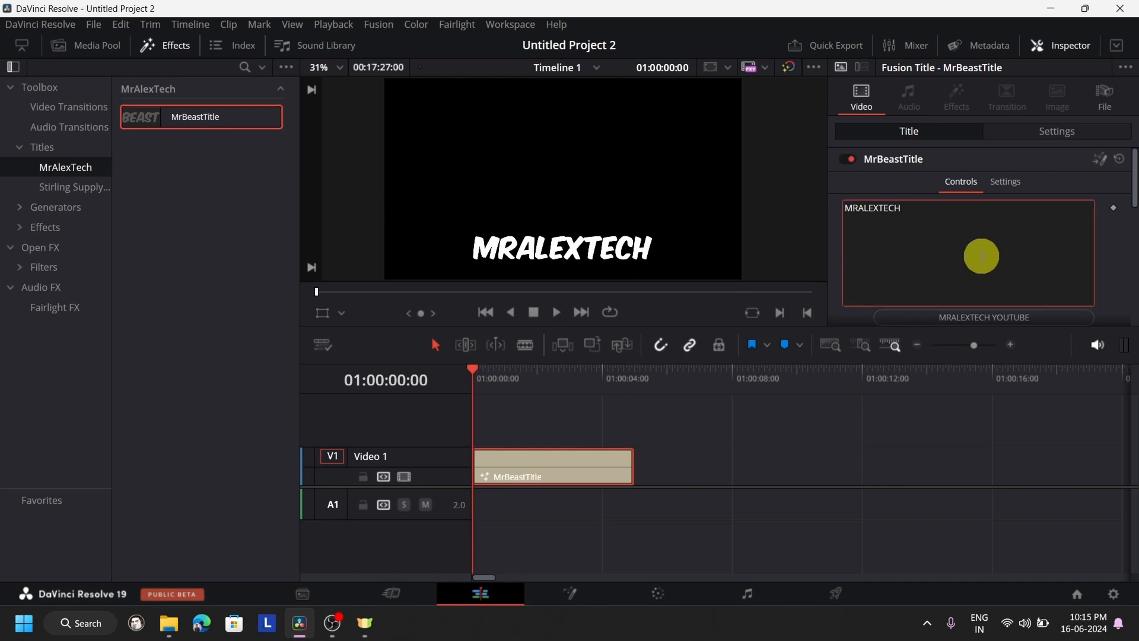
pyautogui.hotkey('ctrl', 'a')
pyautogui.press('BackSpace')
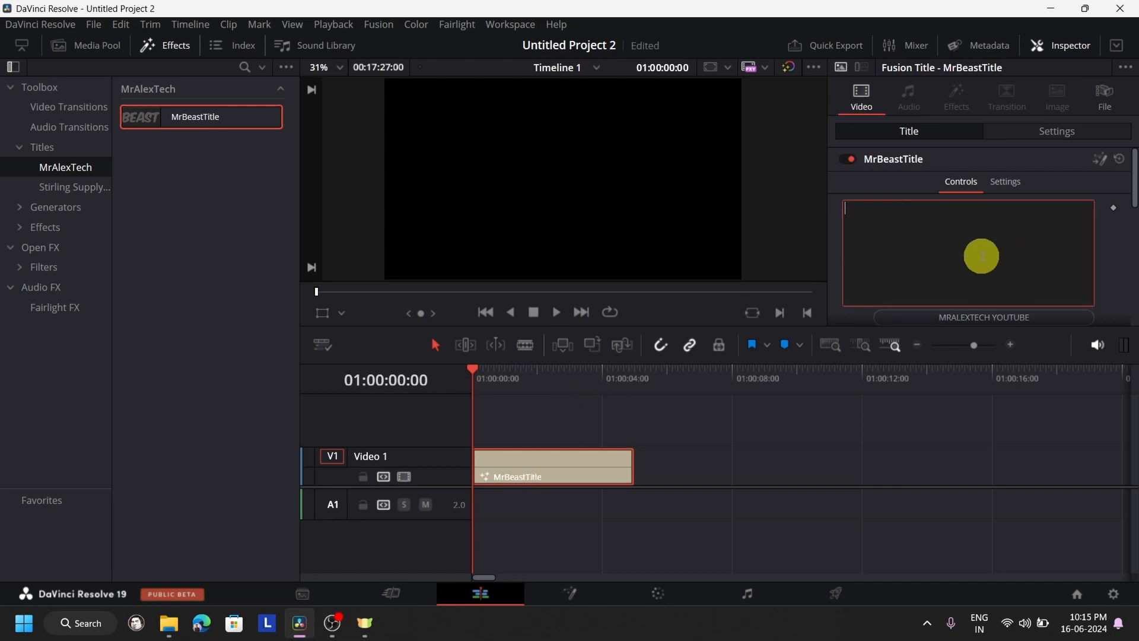
pyautogui.write('OC S')
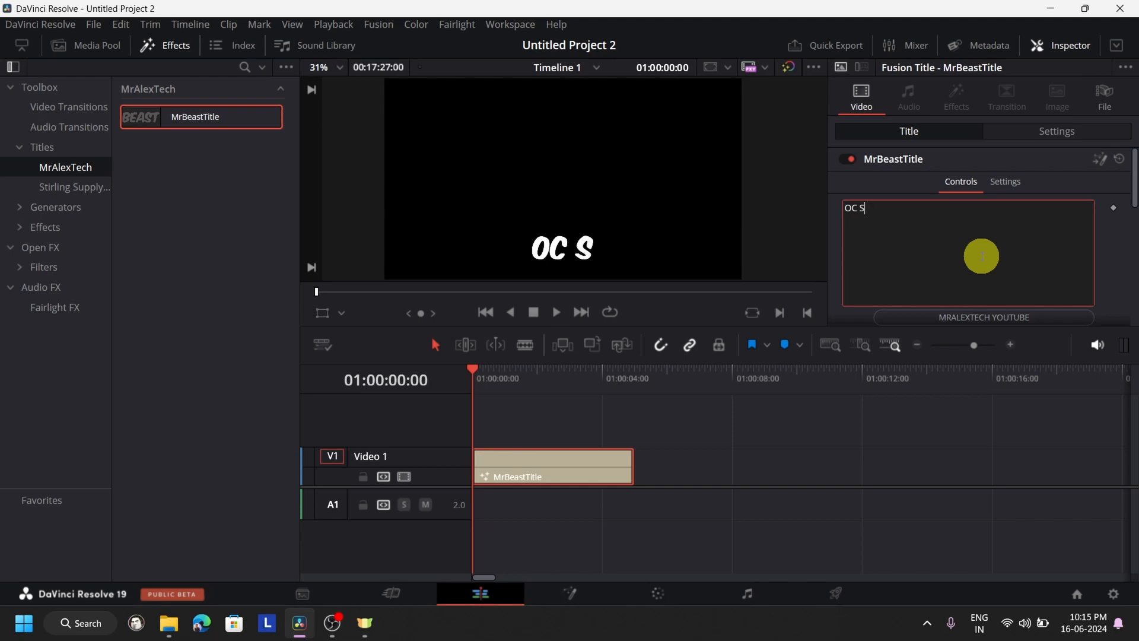
pyautogui.write('QU')
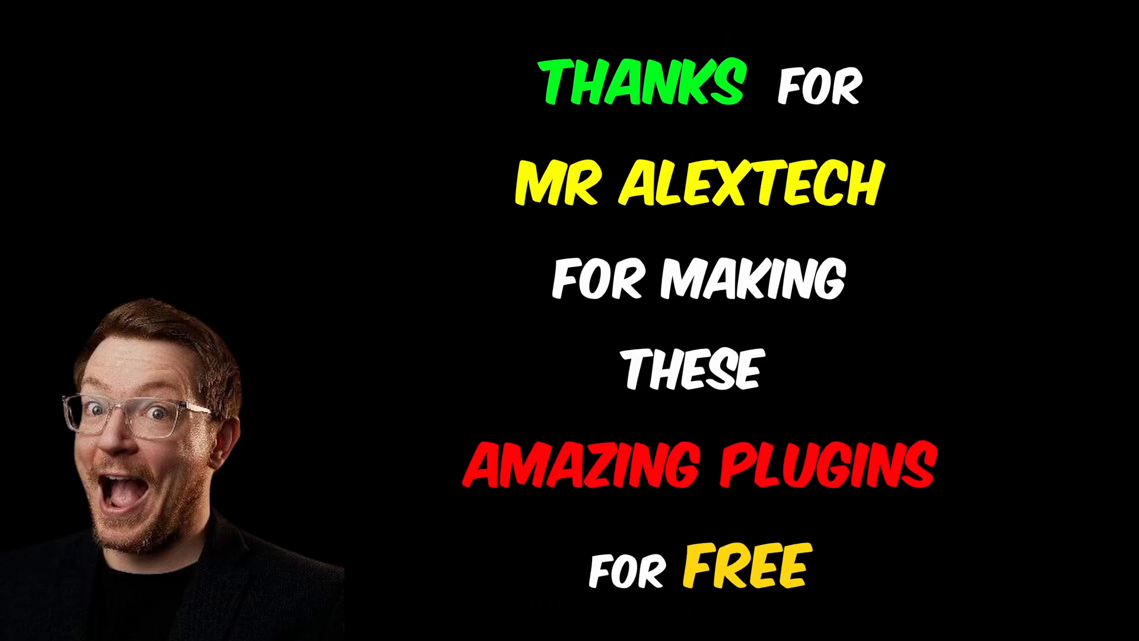